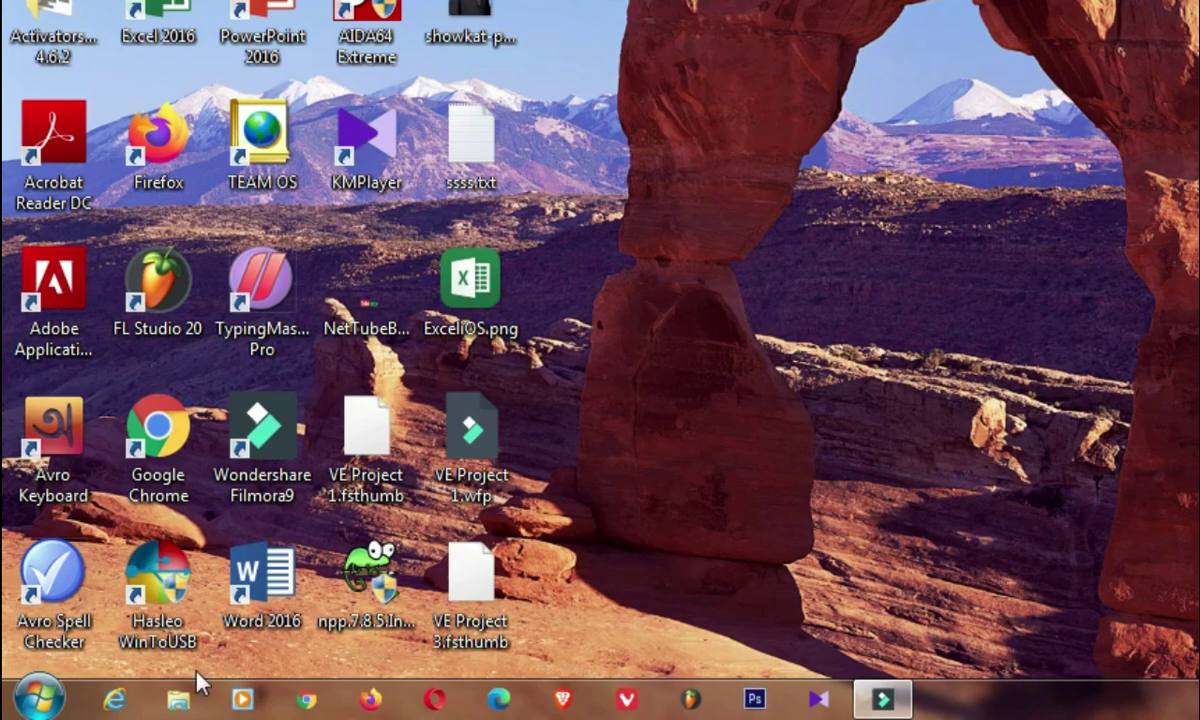
Step: Launch Excel 2016 from Start > All Programs > Microsoft Office to get a blank Book1
click(28, 707)
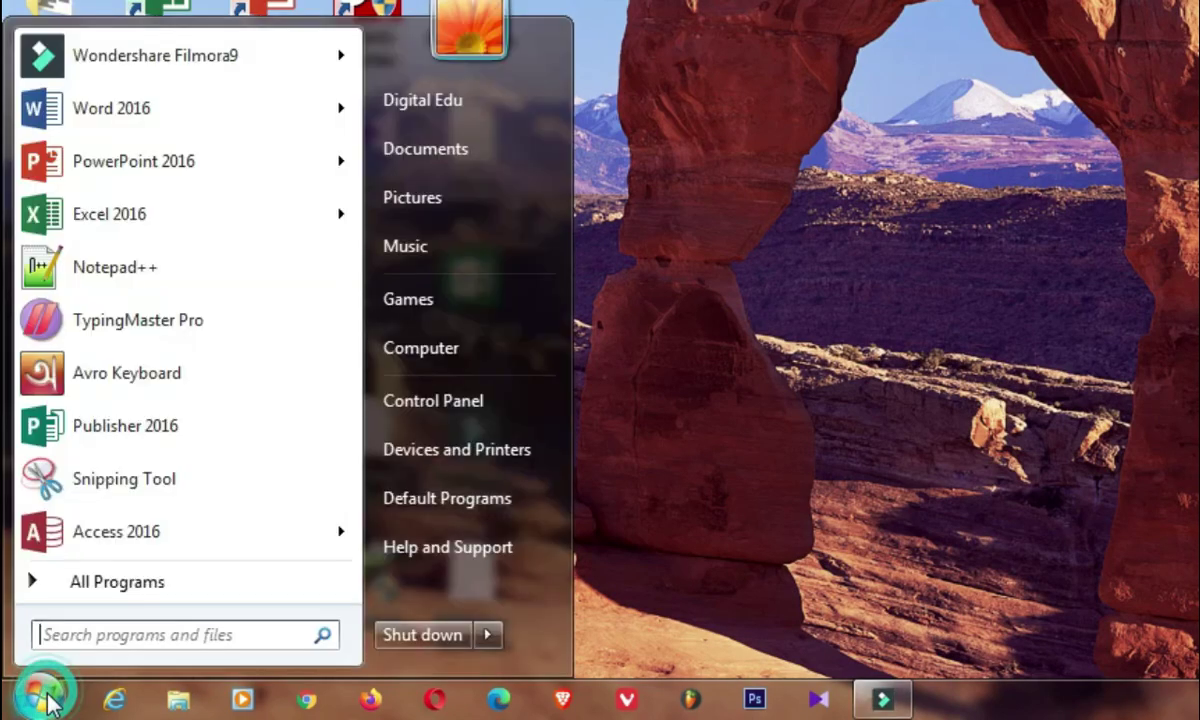
click(142, 588)
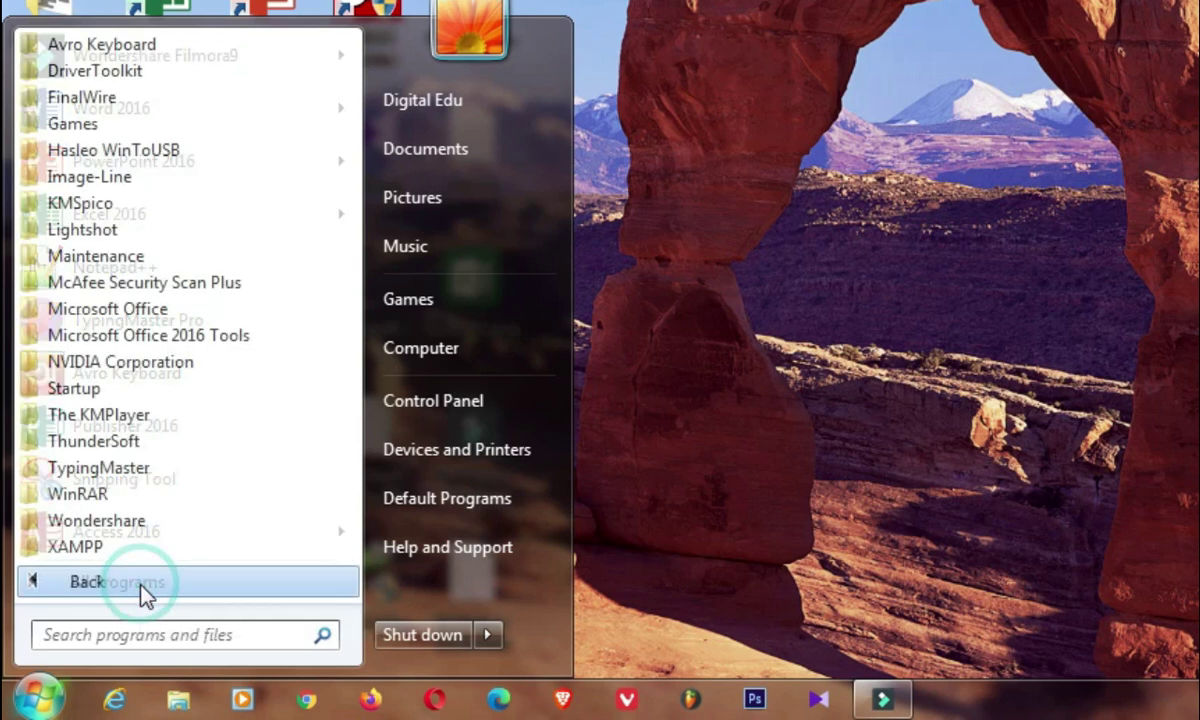
click(153, 313)
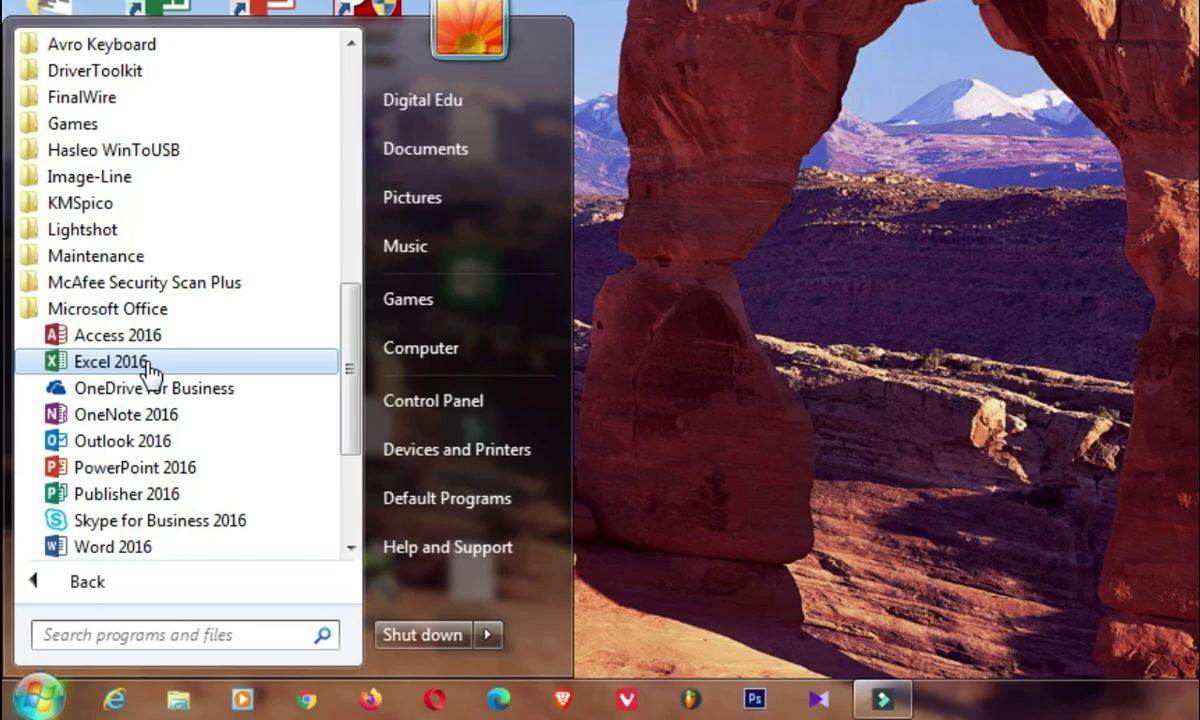
click(148, 362)
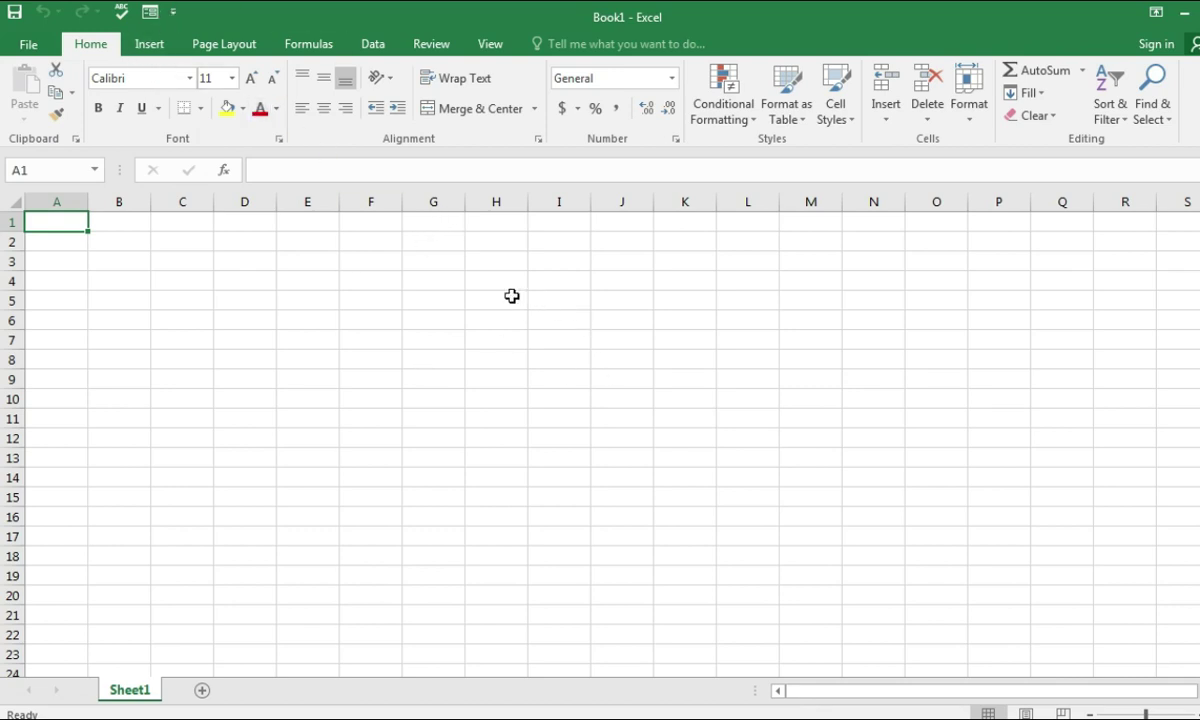
Step: Enter the title 'Salary Sheet' in cell I6 and select the surrounding range
click(545, 318)
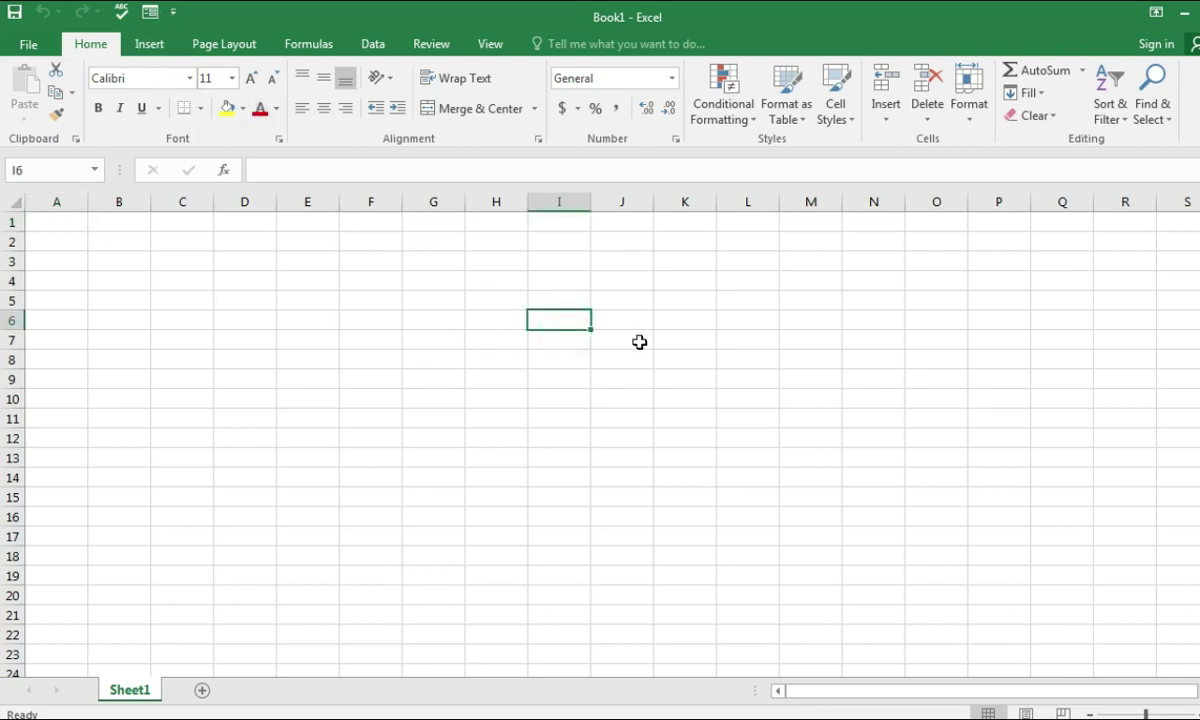
text(Sa)
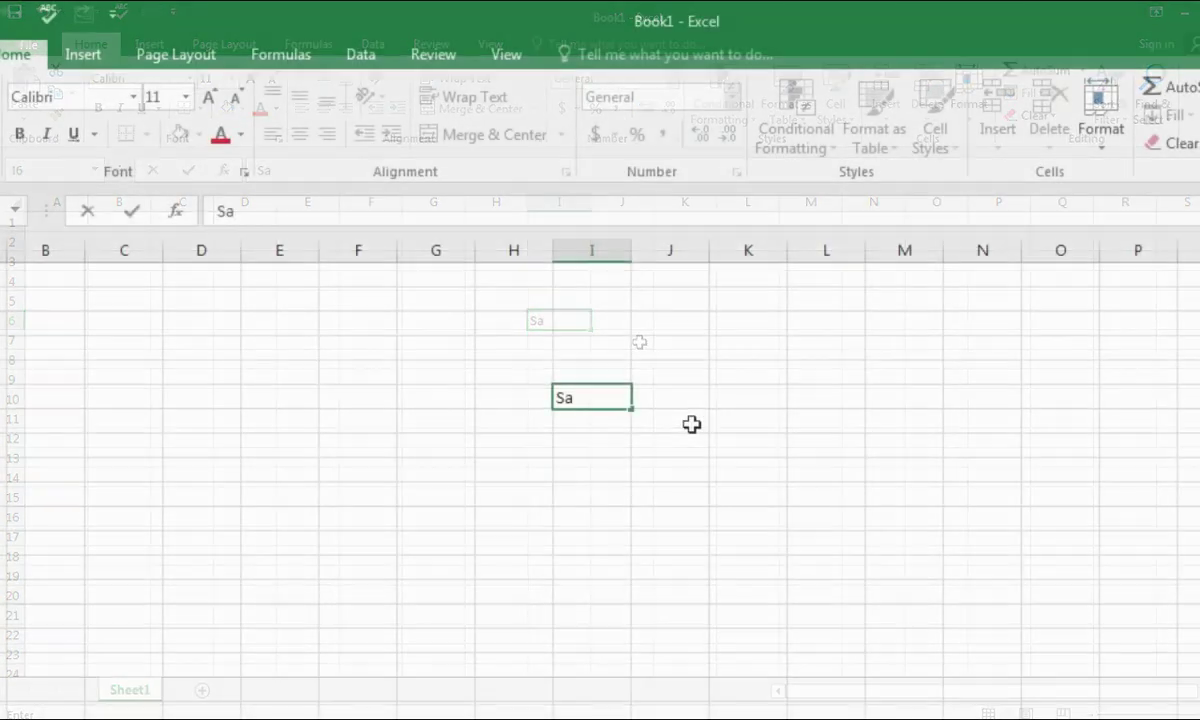
text(lary Sheet)
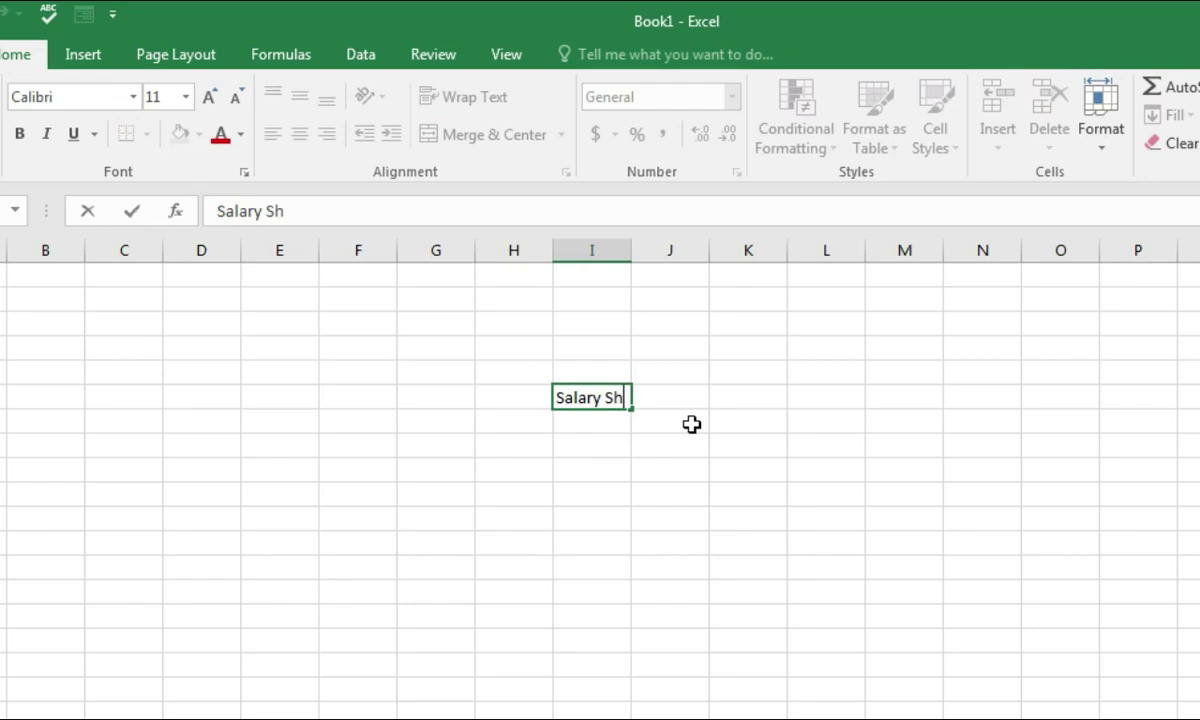
click(640, 440)
click(563, 405)
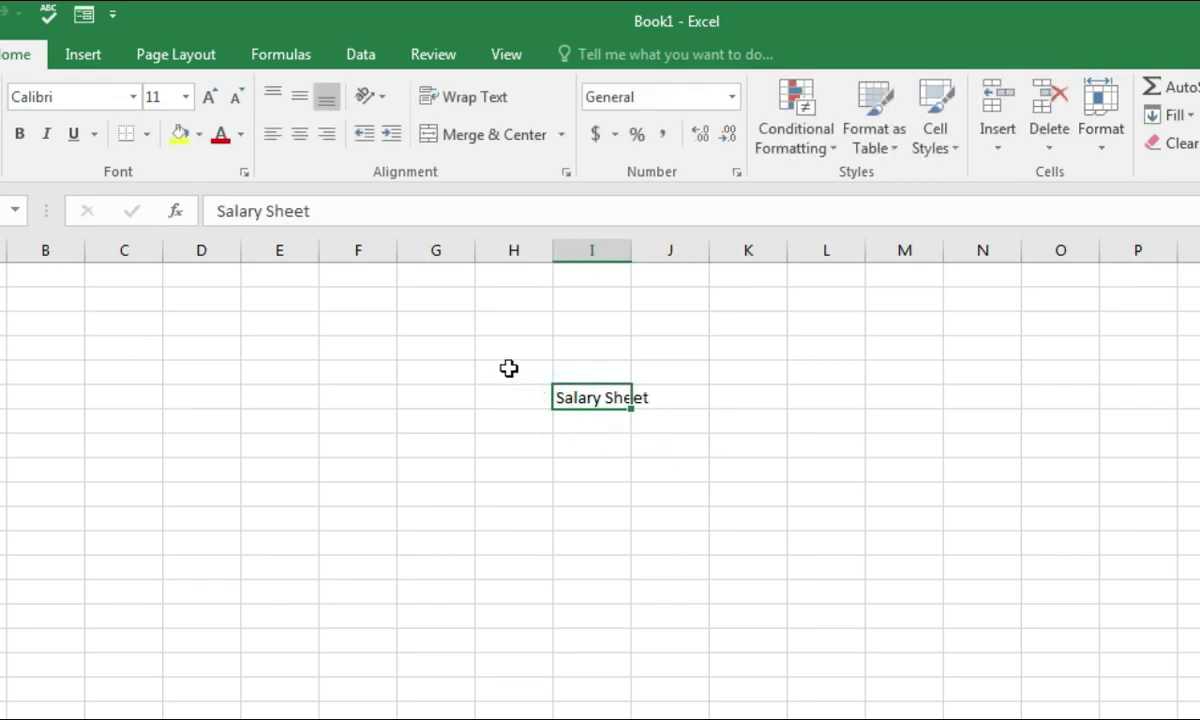
drag(509, 370, 761, 418)
Step: Merge G5:K7 into one cell, centred and middle-aligned, holding the title
click(668, 494)
drag(445, 380, 771, 442)
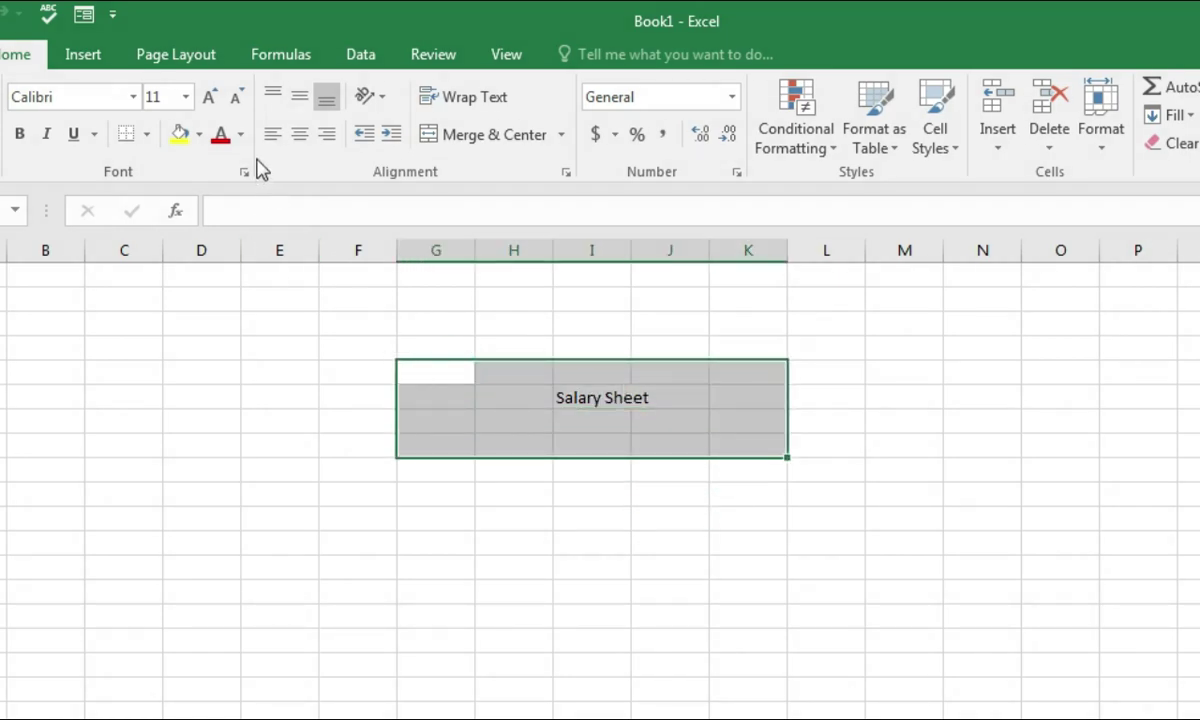
click(500, 142)
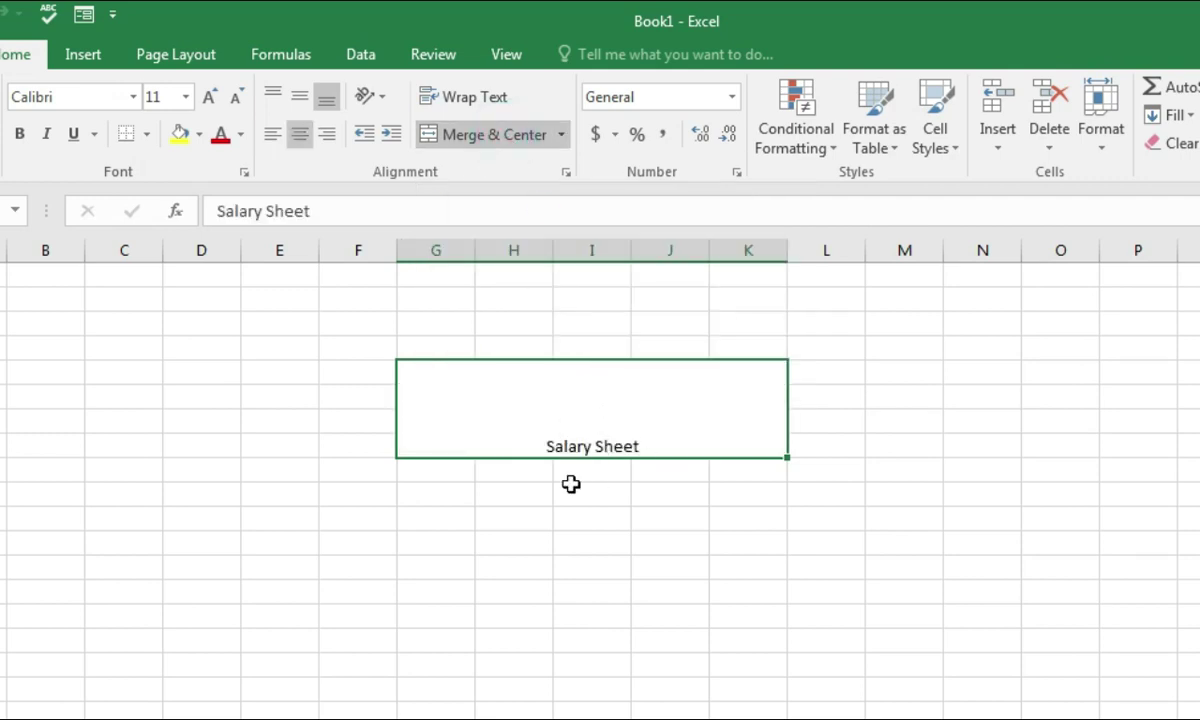
click(298, 104)
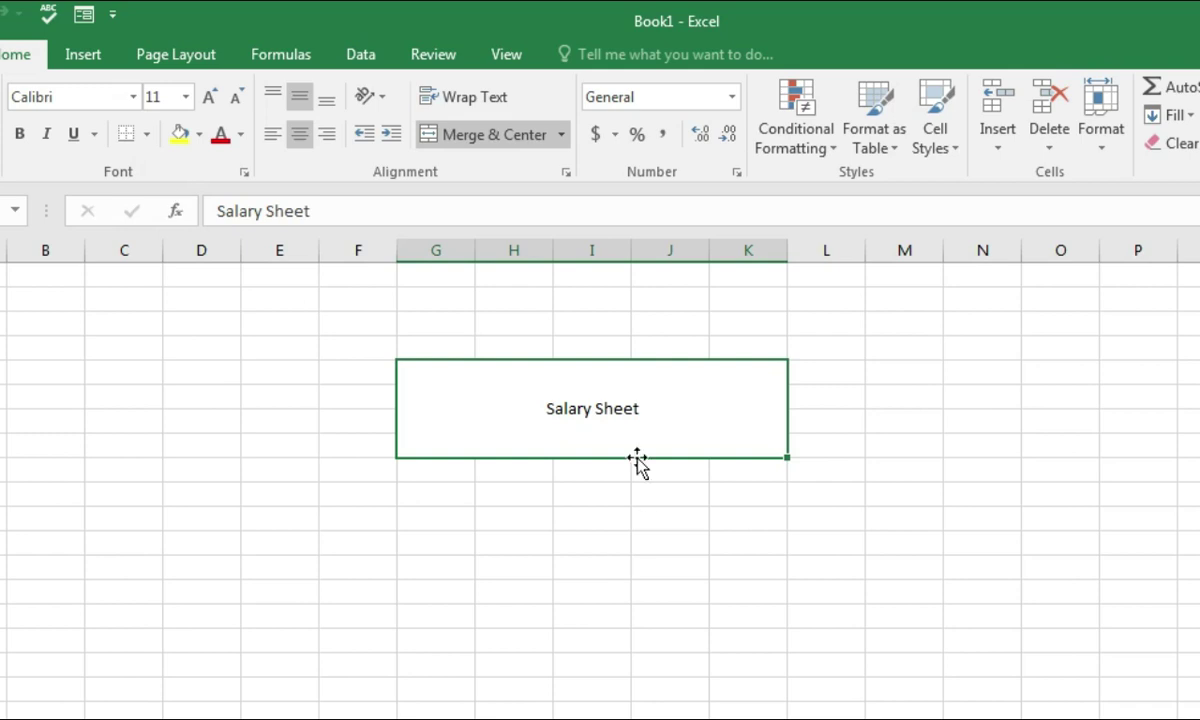
Step: Format the title as 26 pt bold red text on a Gold Lighter 40% fill
click(207, 100)
click(207, 100)
click(207, 100)
click(207, 100)
click(207, 100)
click(207, 100)
click(207, 100)
click(207, 100)
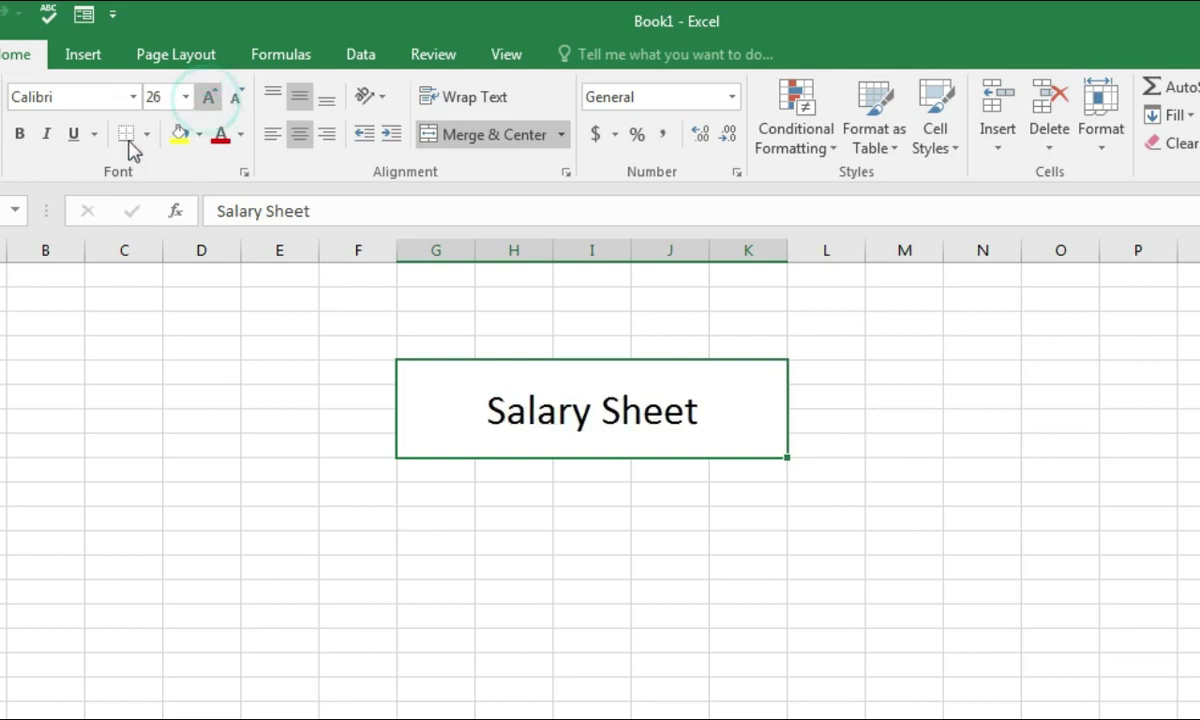
click(22, 133)
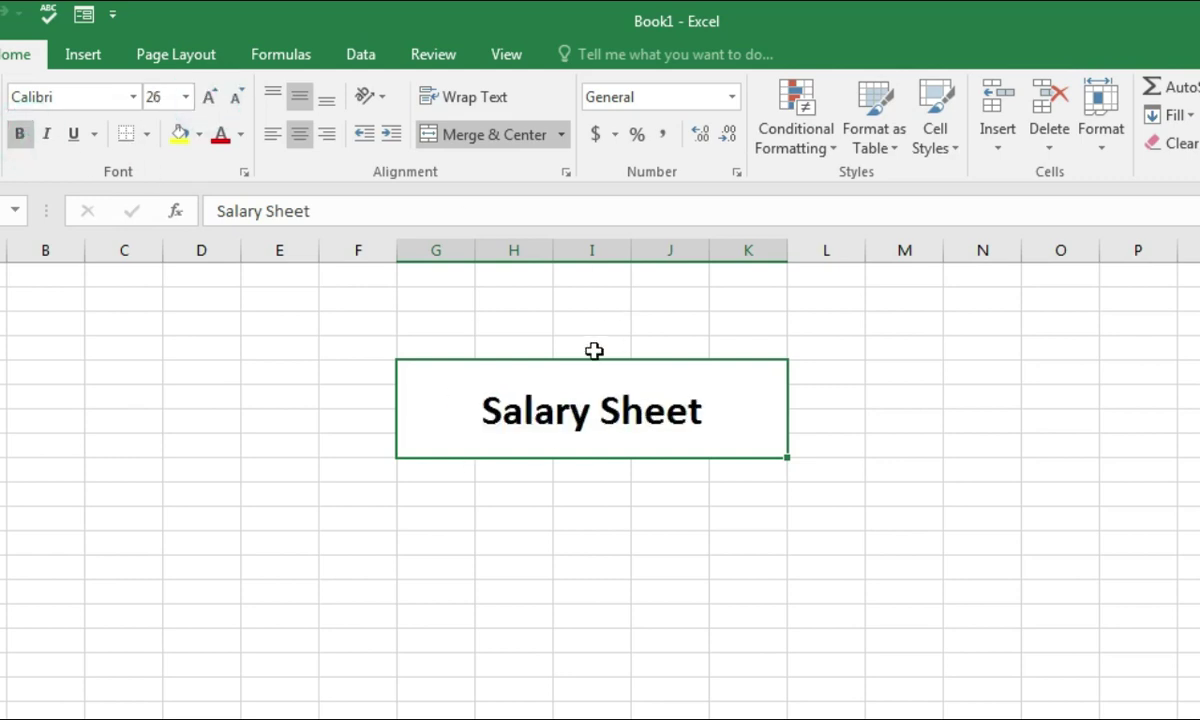
click(220, 136)
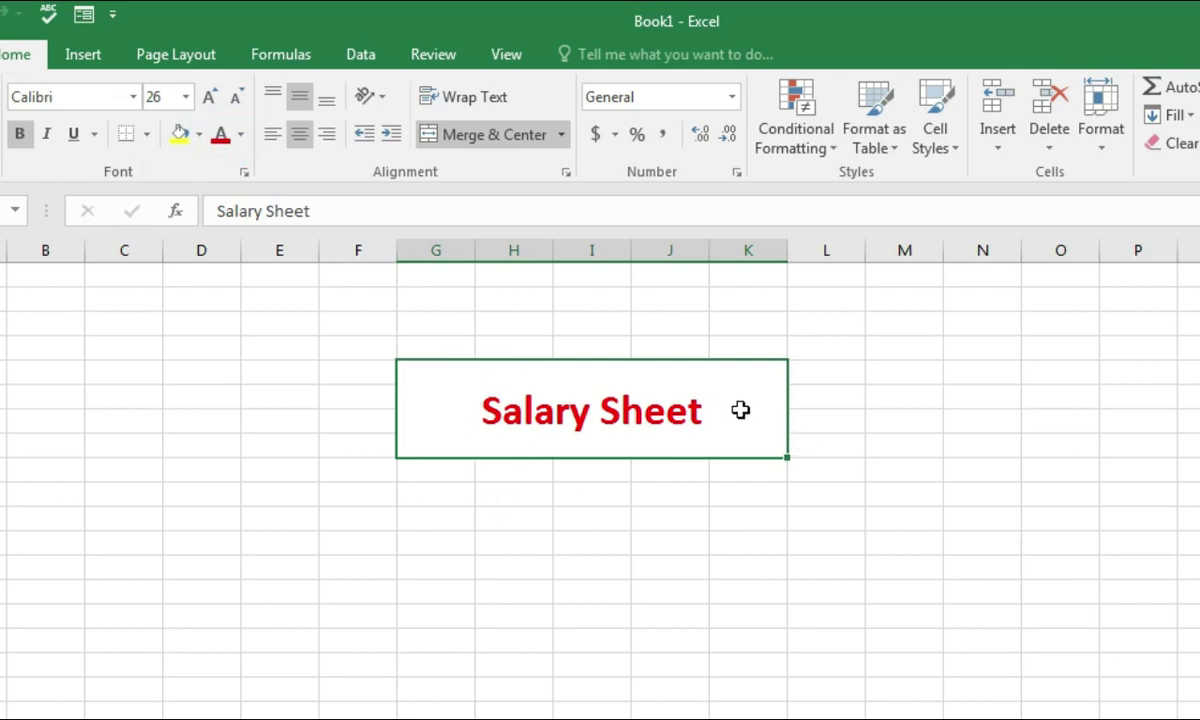
click(199, 135)
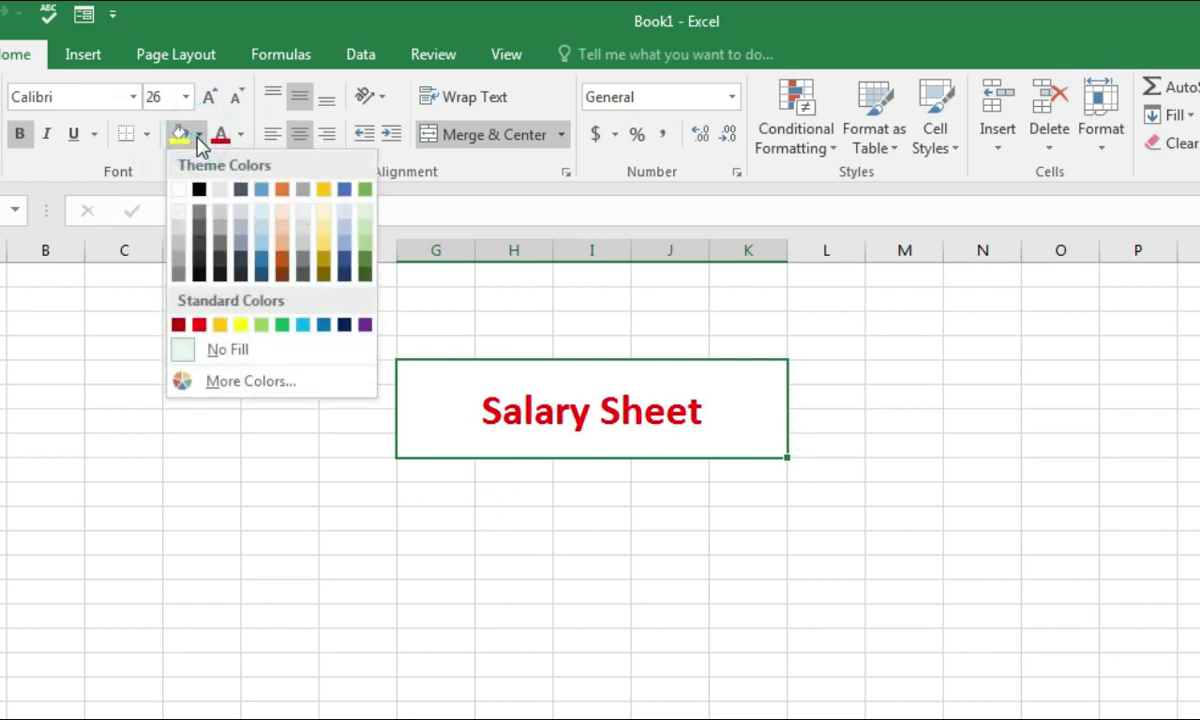
click(340, 250)
click(830, 534)
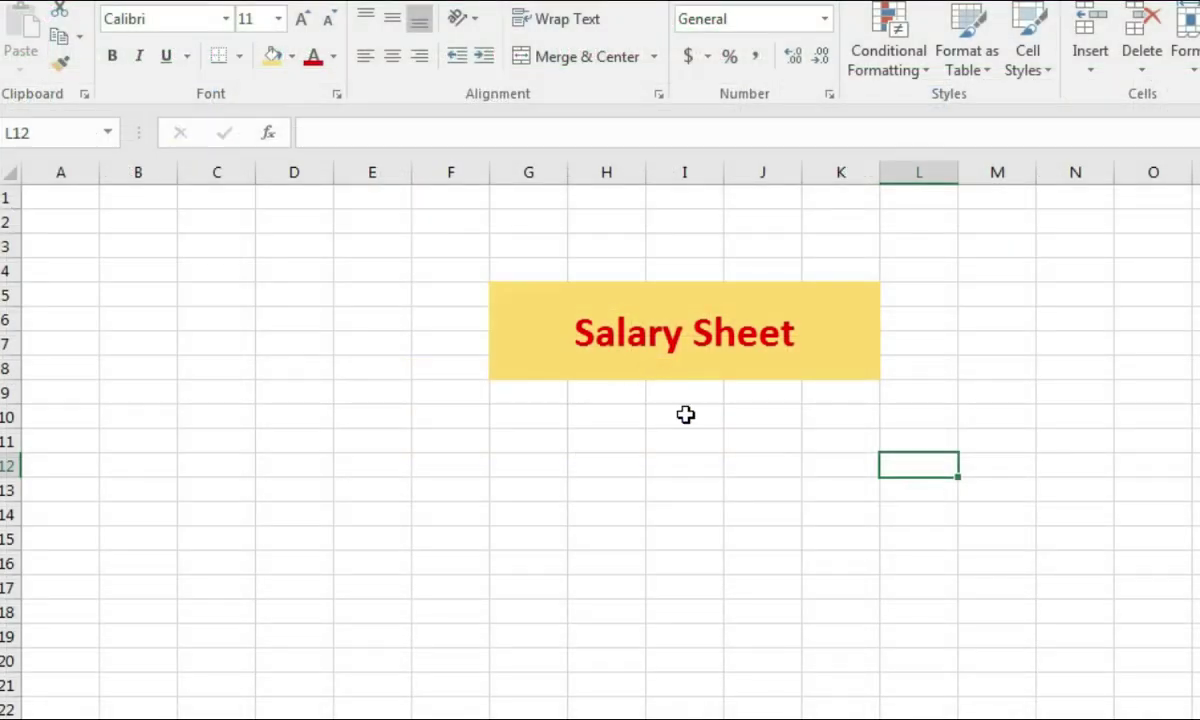
click(598, 494)
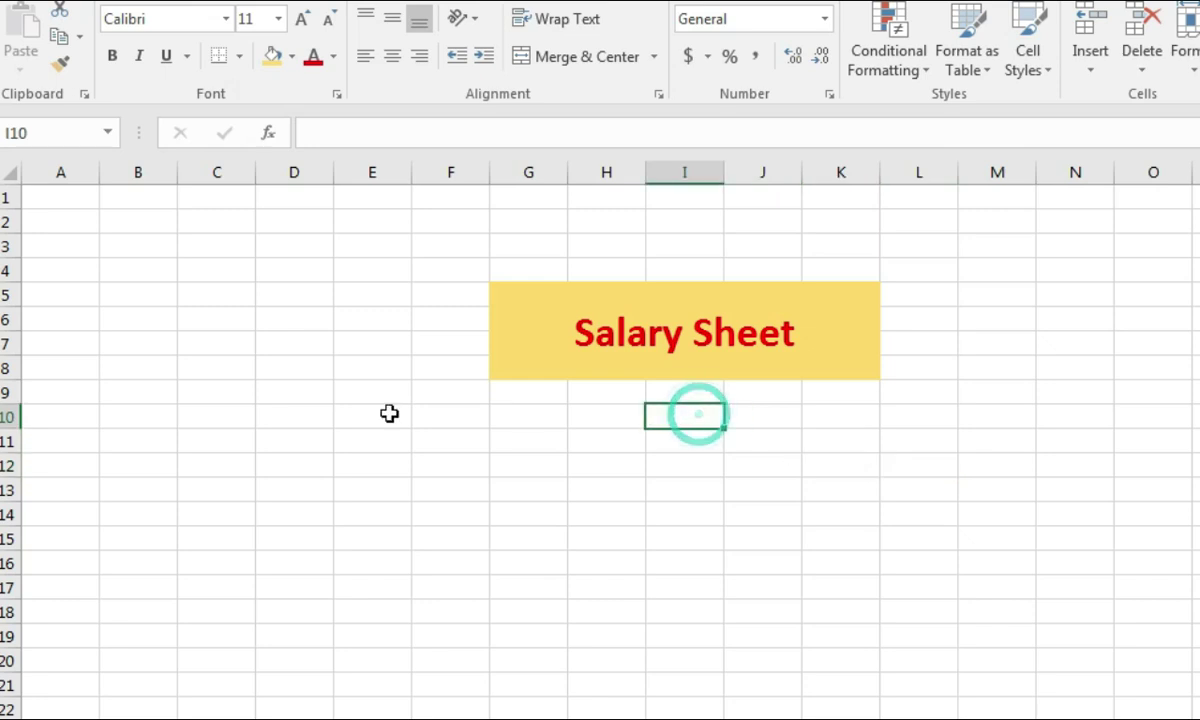
Step: Type headings Id No, Name, Position, Basic and House Rent across A10:E10
click(60, 412)
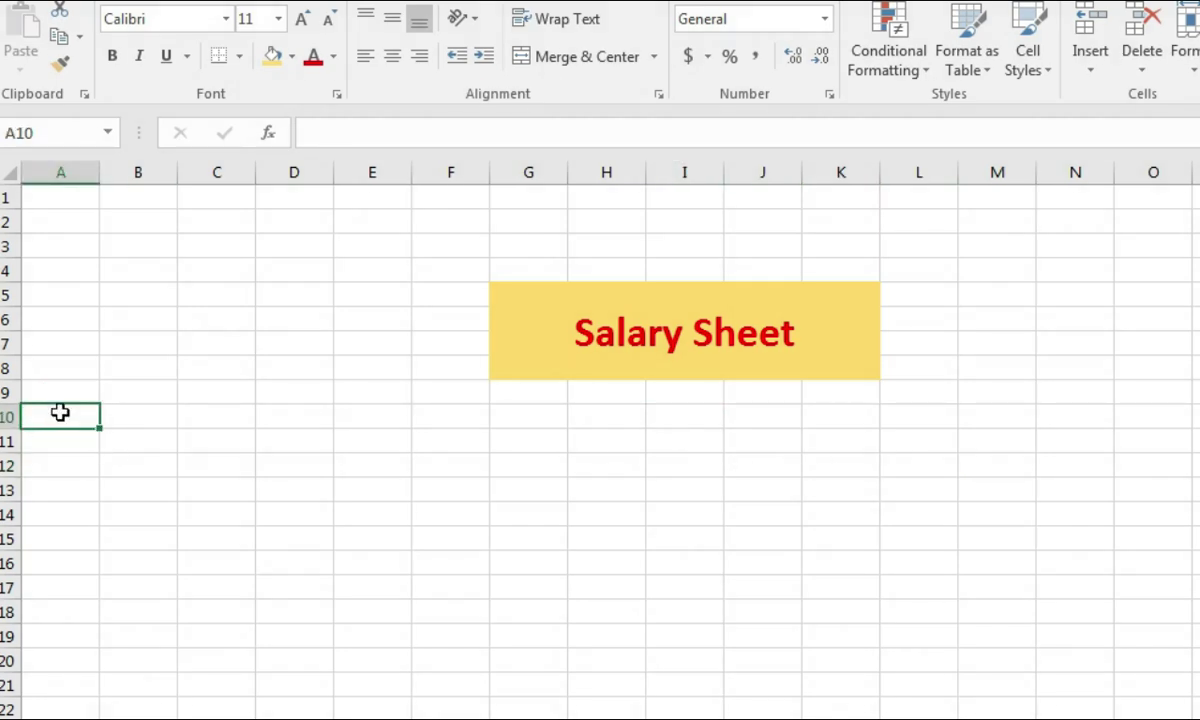
text(I)
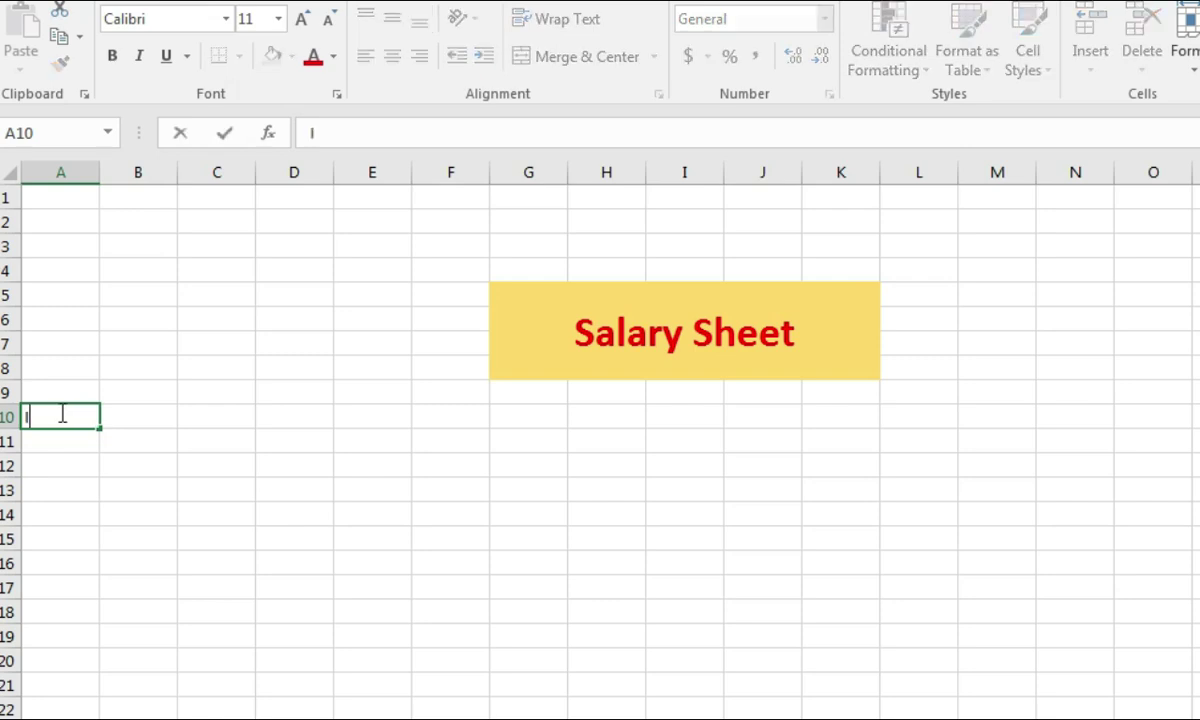
text(d No)
key(Tab)
text(Name)
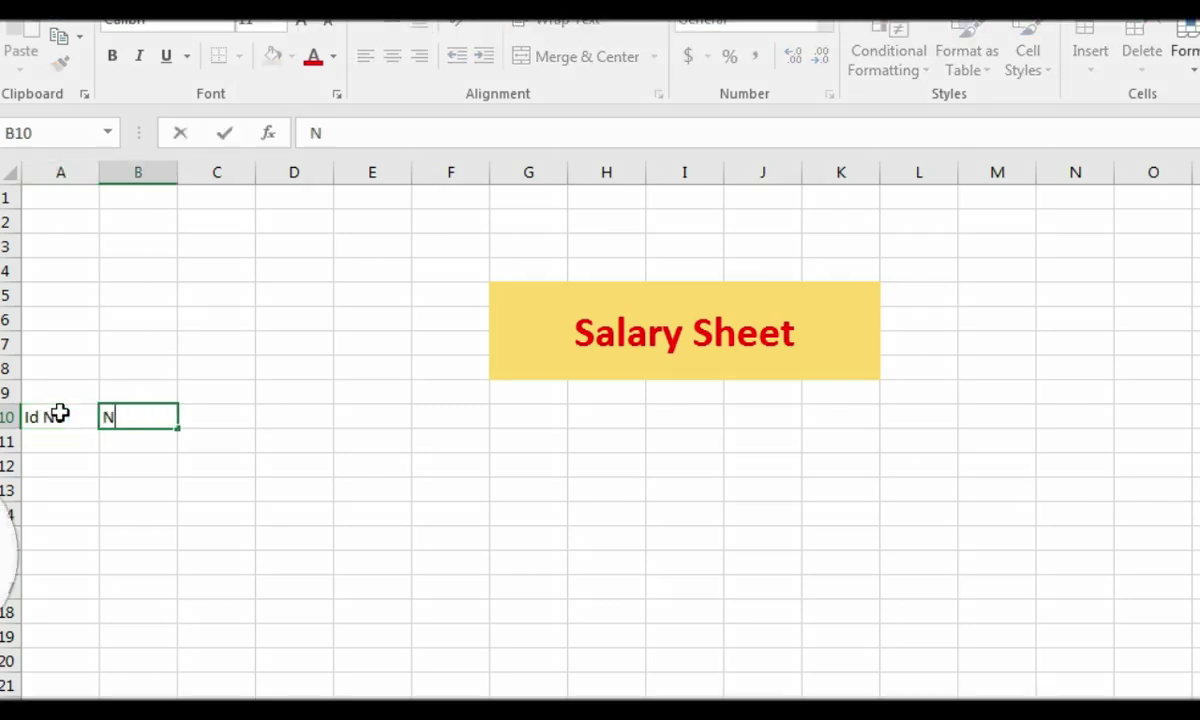
key(Tab)
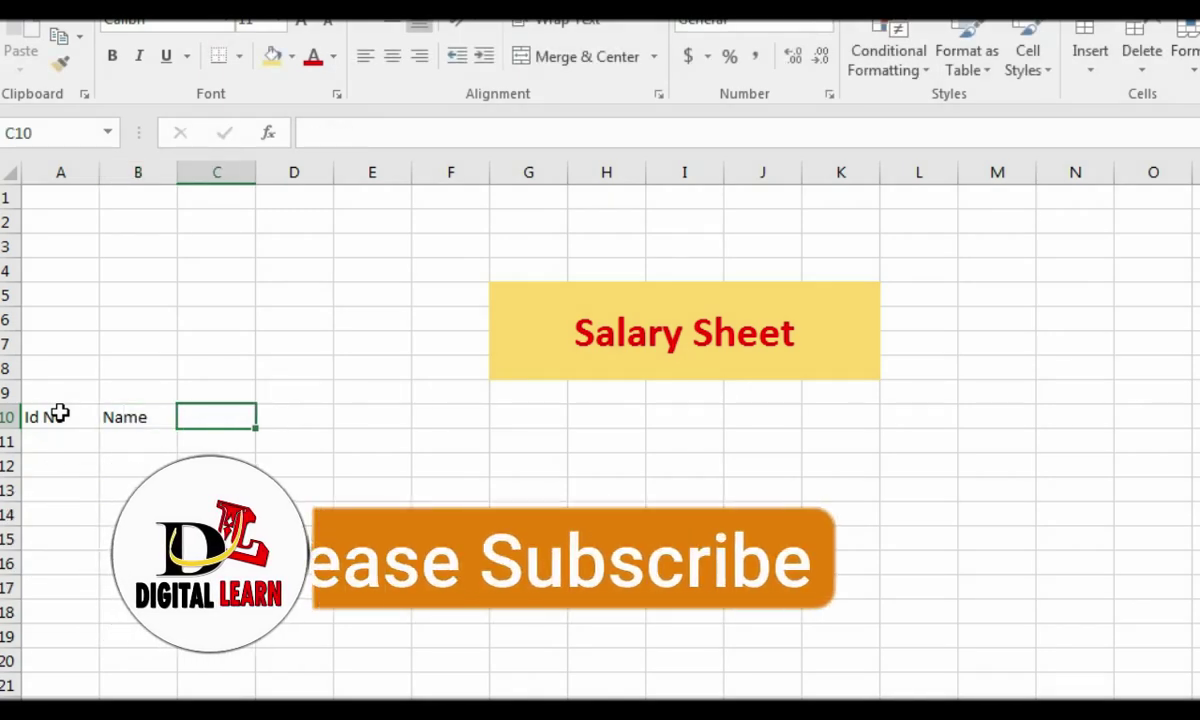
text(Positi)
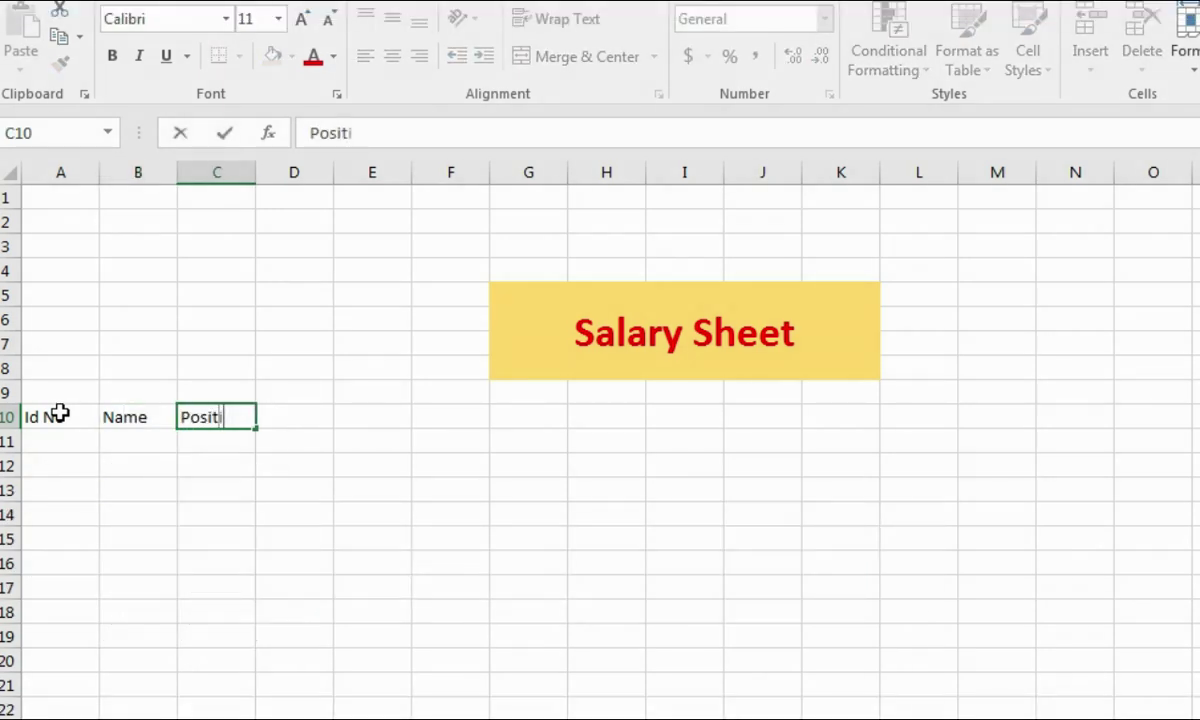
text(on)
key(Tab)
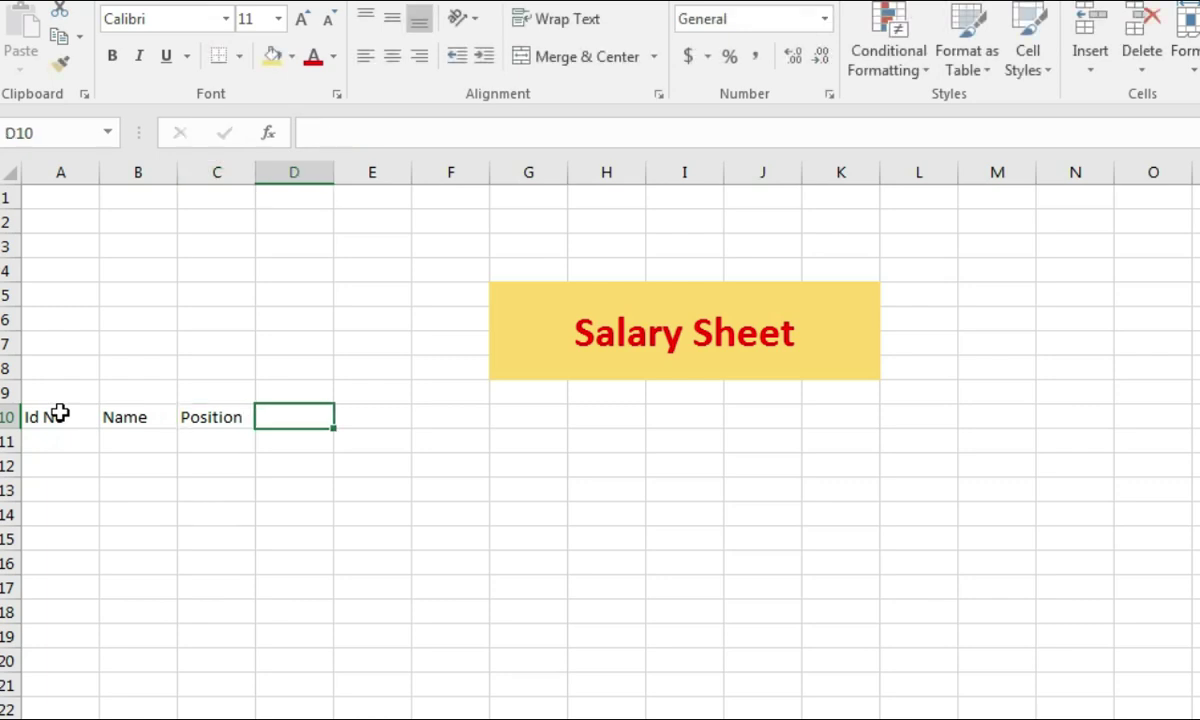
text(Basic)
key(Tab)
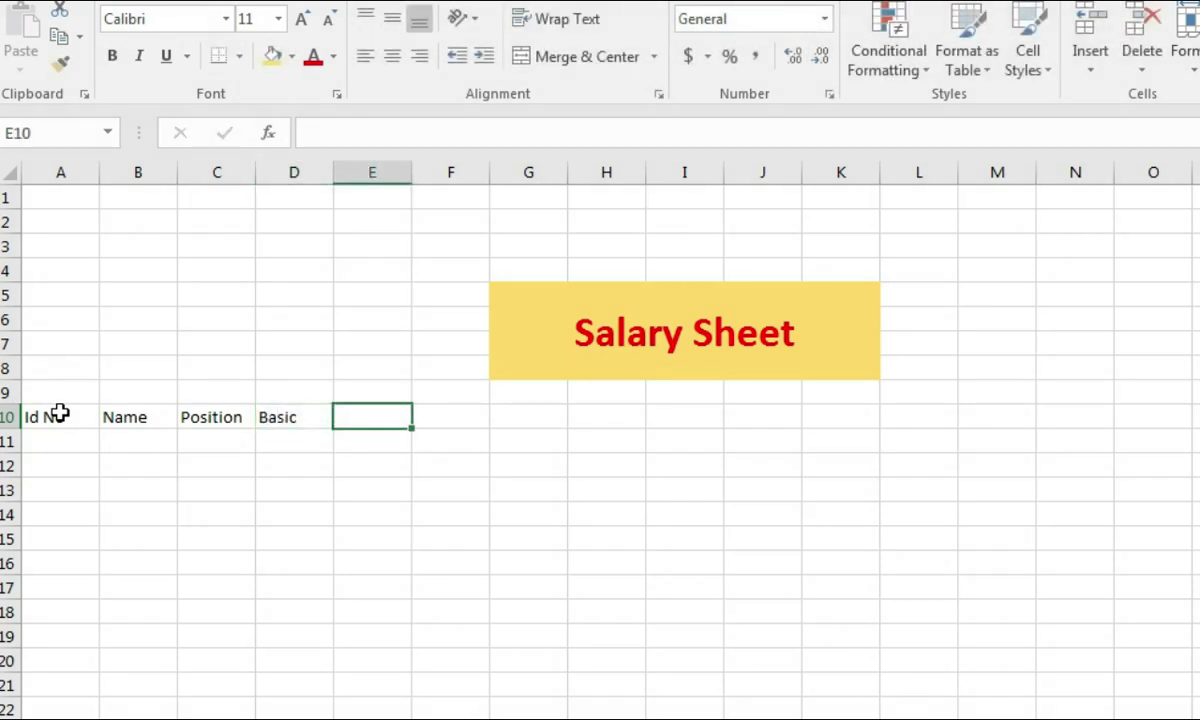
text(House Rent)
key(Tab)
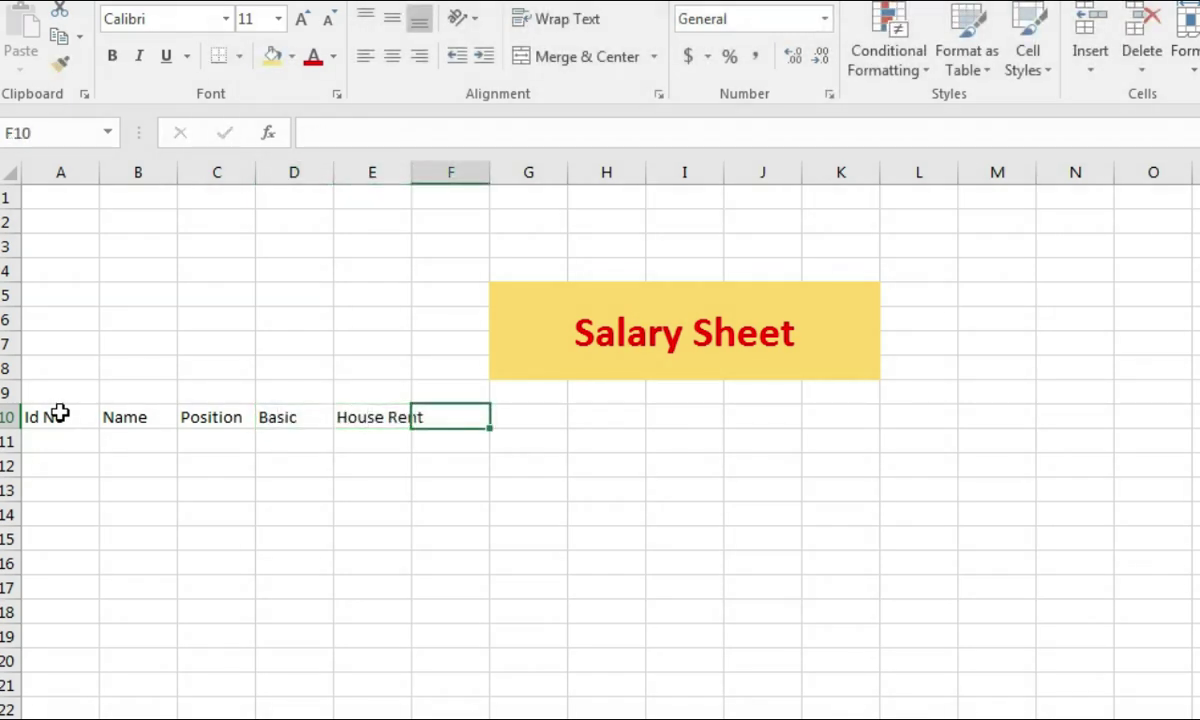
Step: Add headings Medical Bill, Transport Bill, Provident Fund, Tax and Advance in F10:J10
text(Medical Bill)
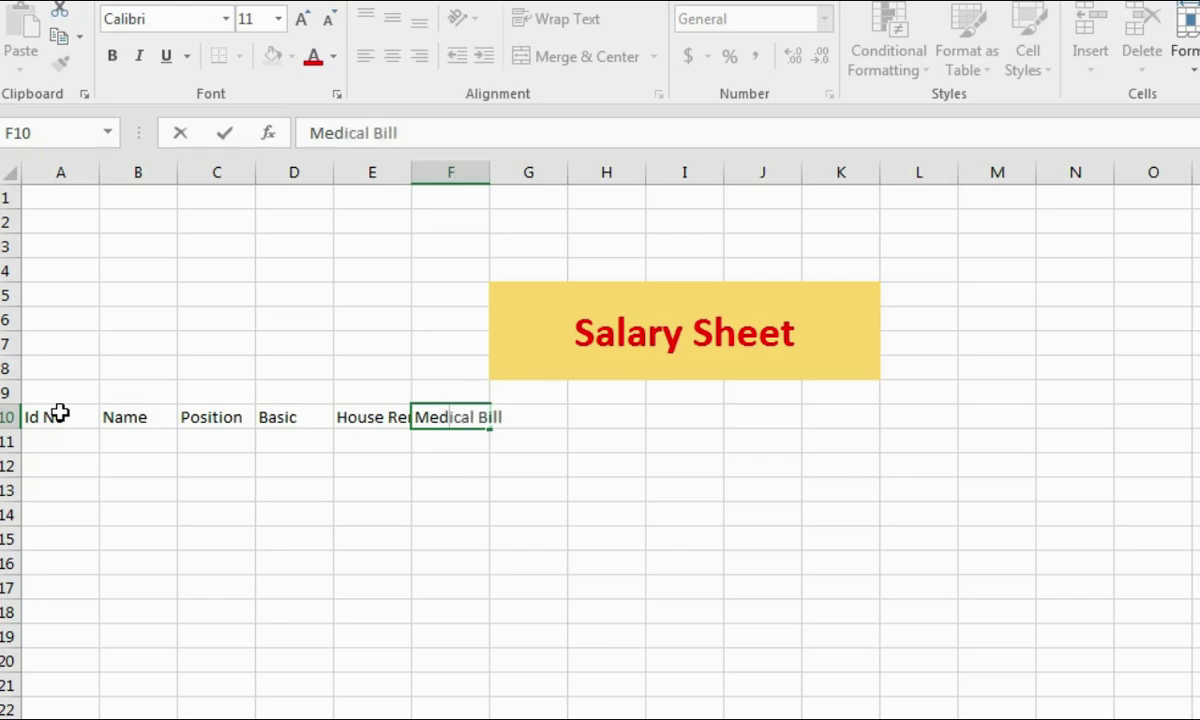
key(Tab)
text(Transport Bill)
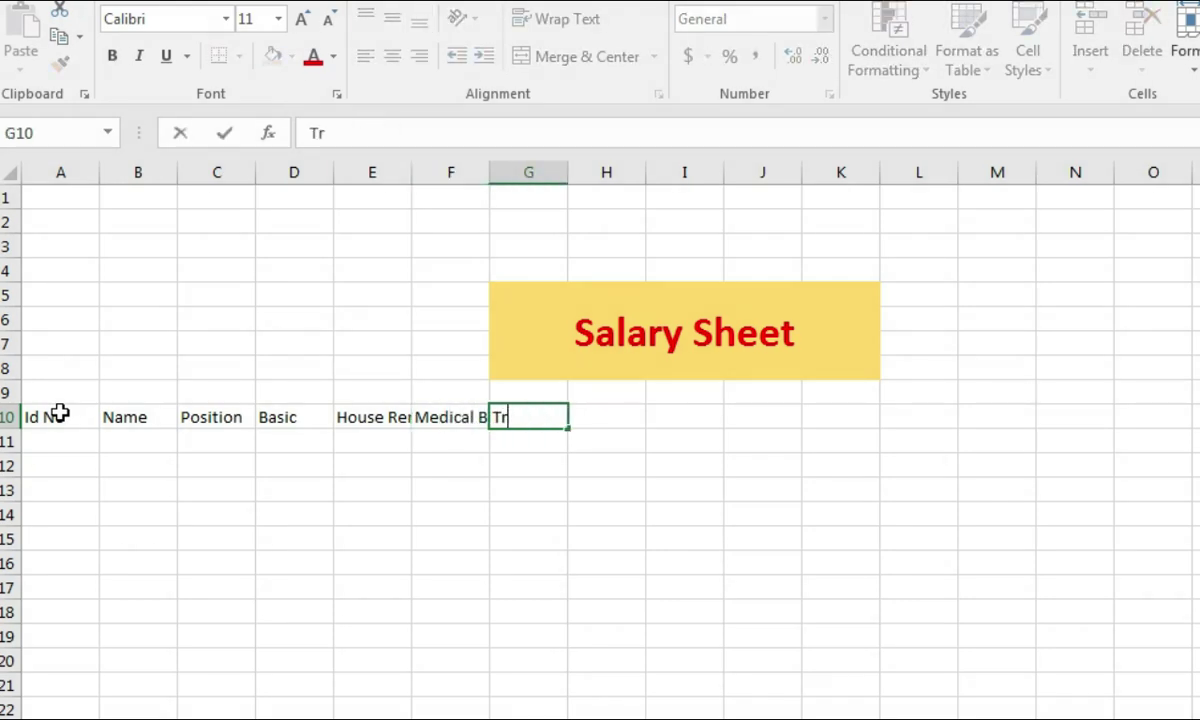
key(Tab)
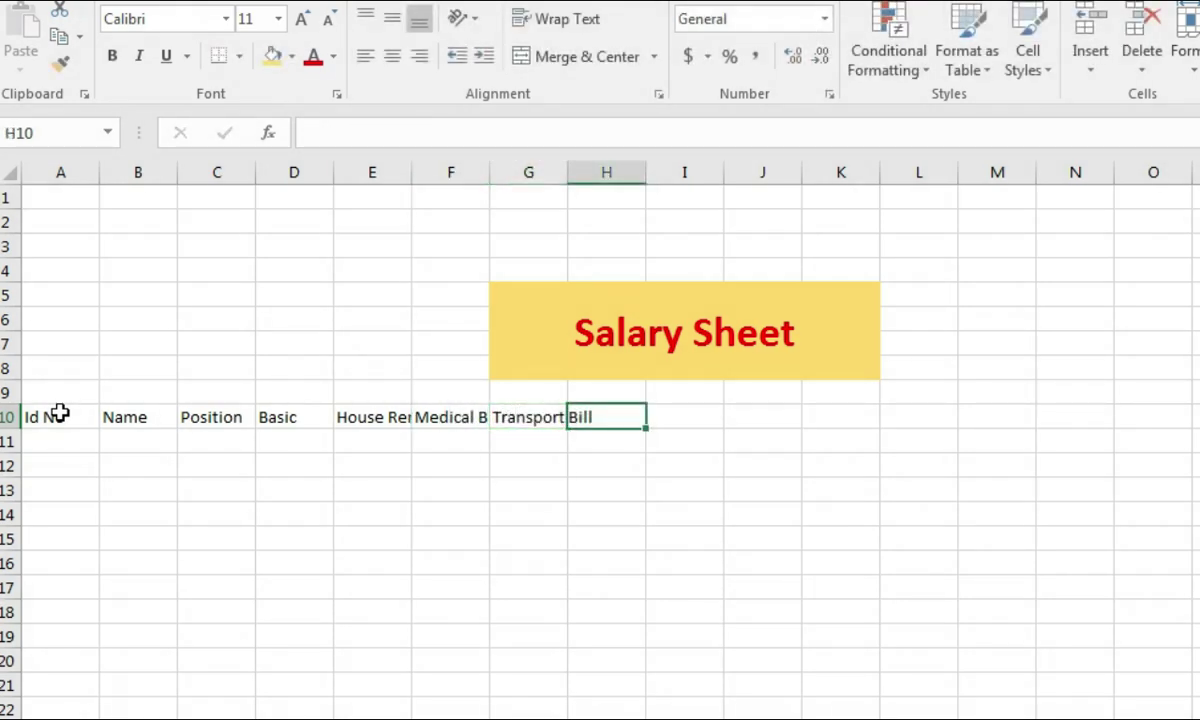
text(Provident Fund)
key(Tab)
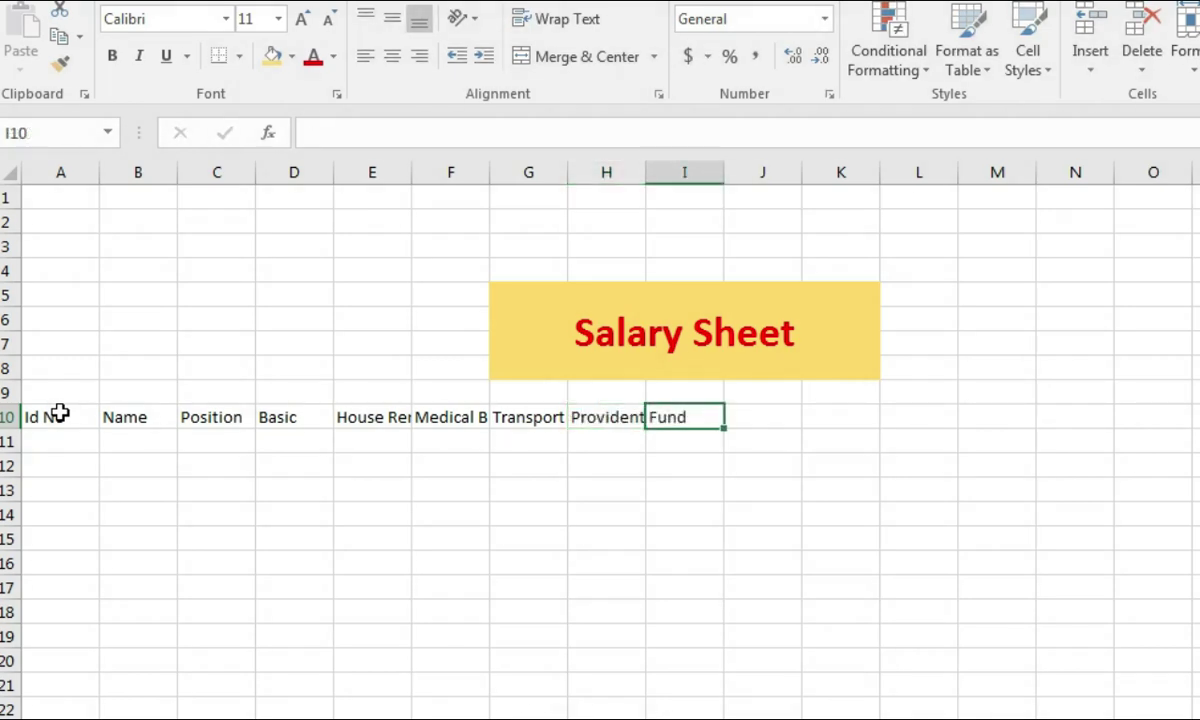
text(Tax)
key(Tab)
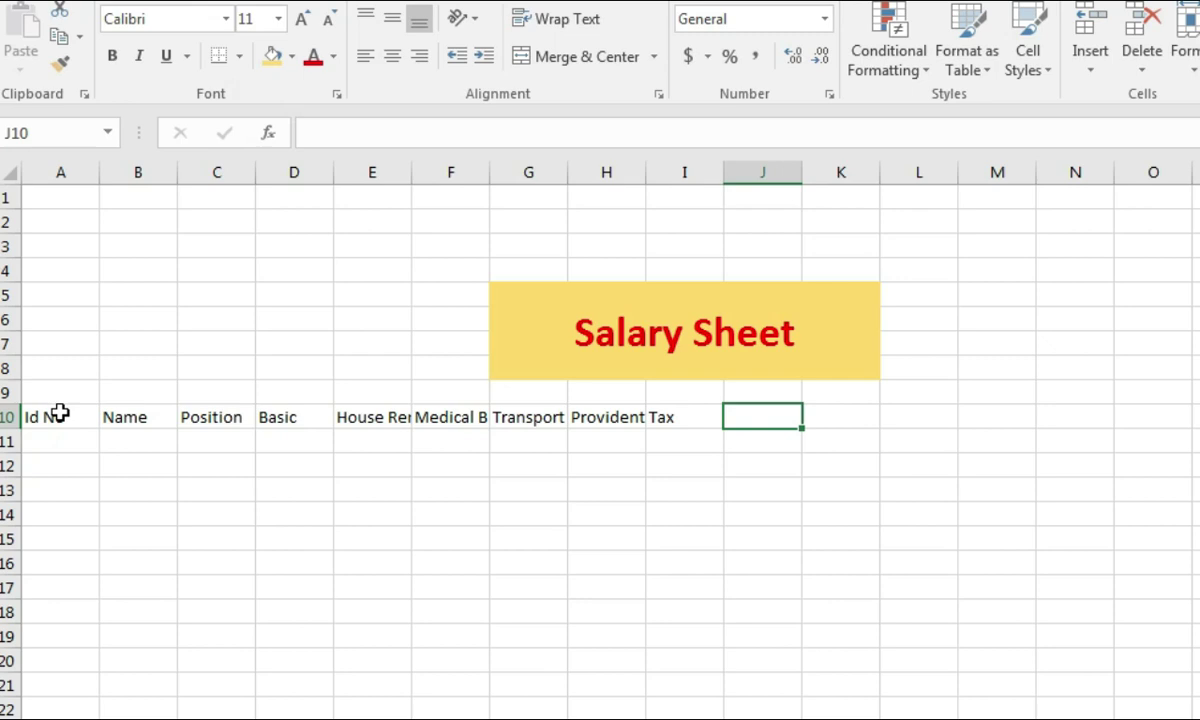
text(Ad)
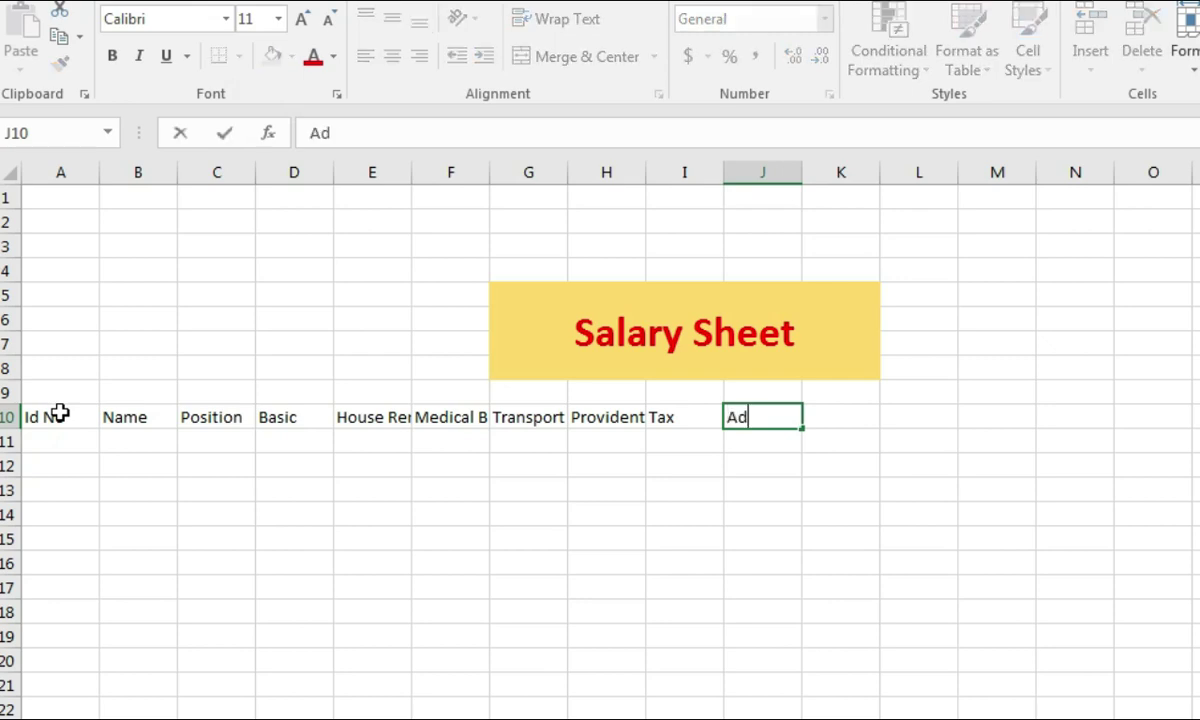
text(vance)
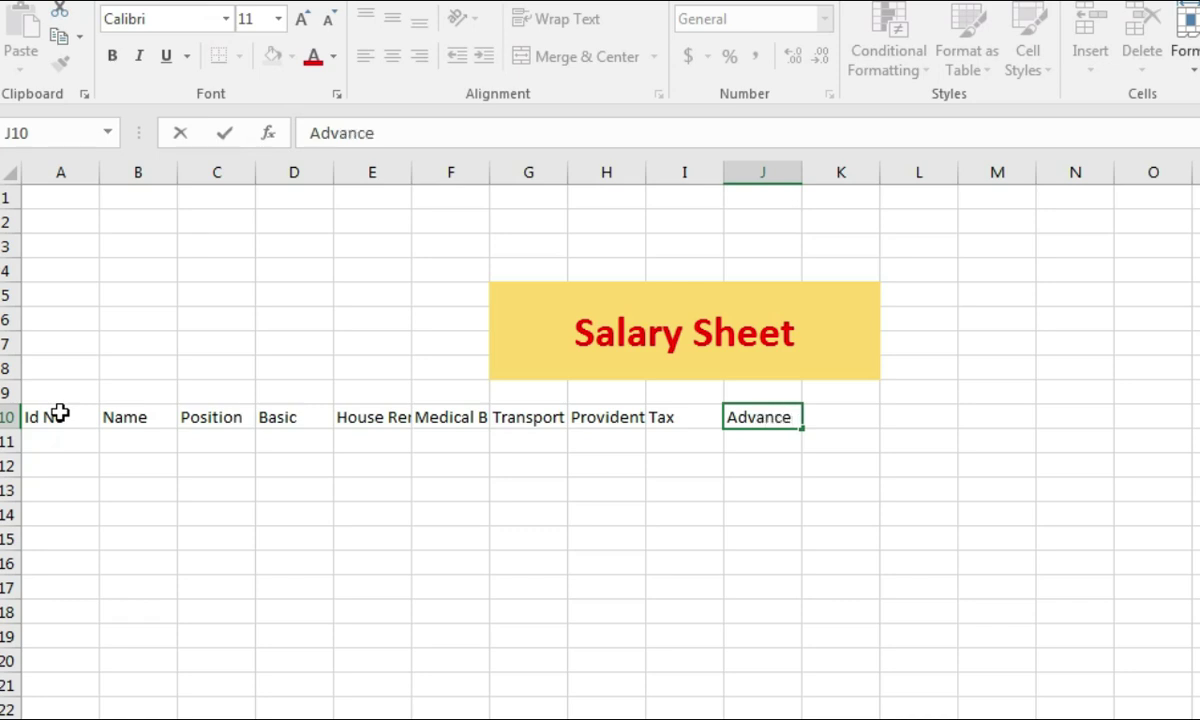
key(Tab)
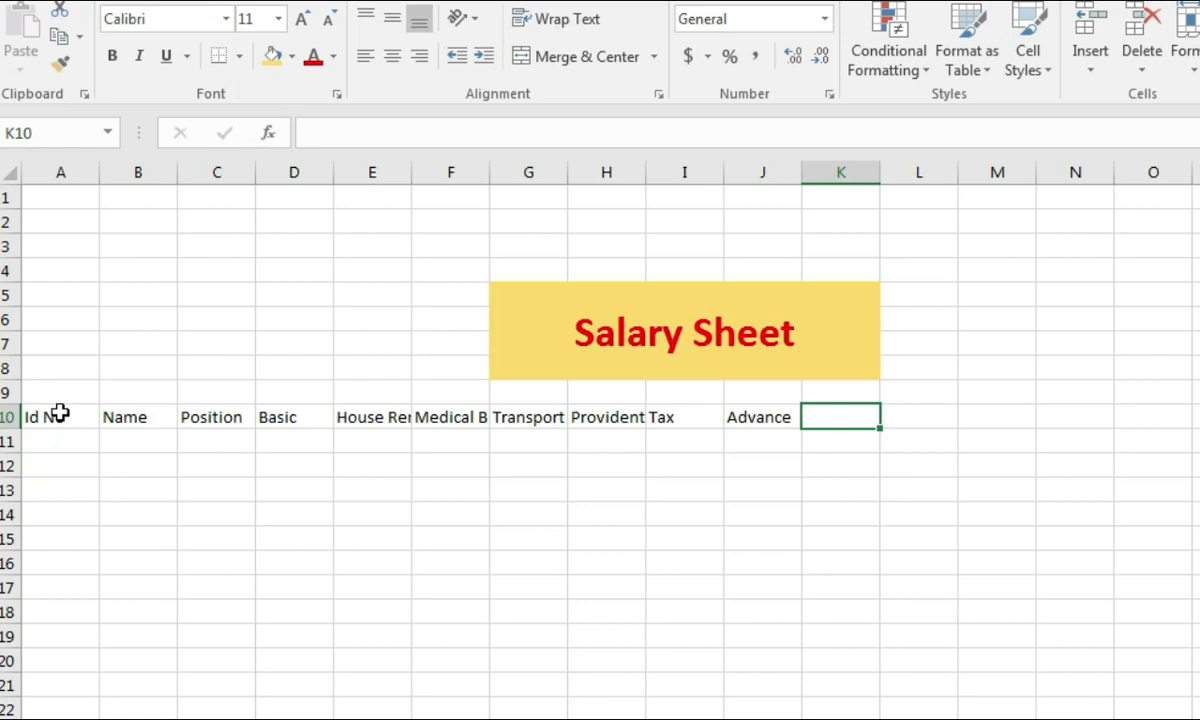
Step: Add headings Gross Payable, Total Day, Present and Absent in K10:N10
text(Gr)
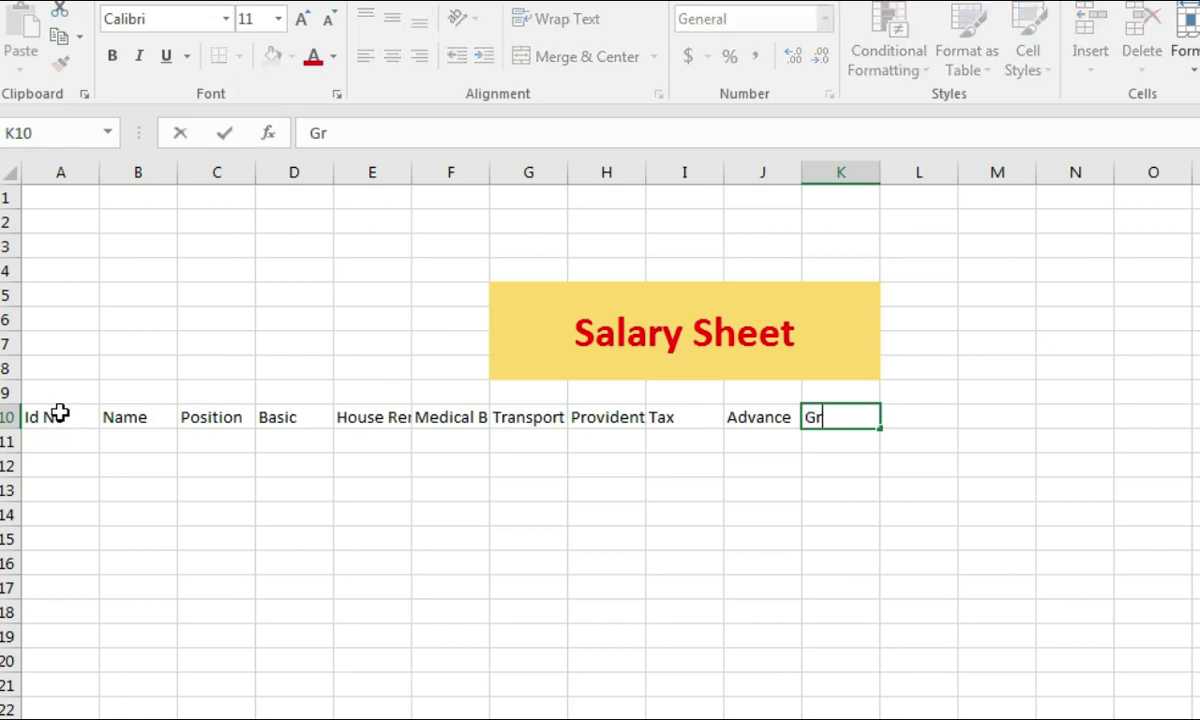
text(oss P)
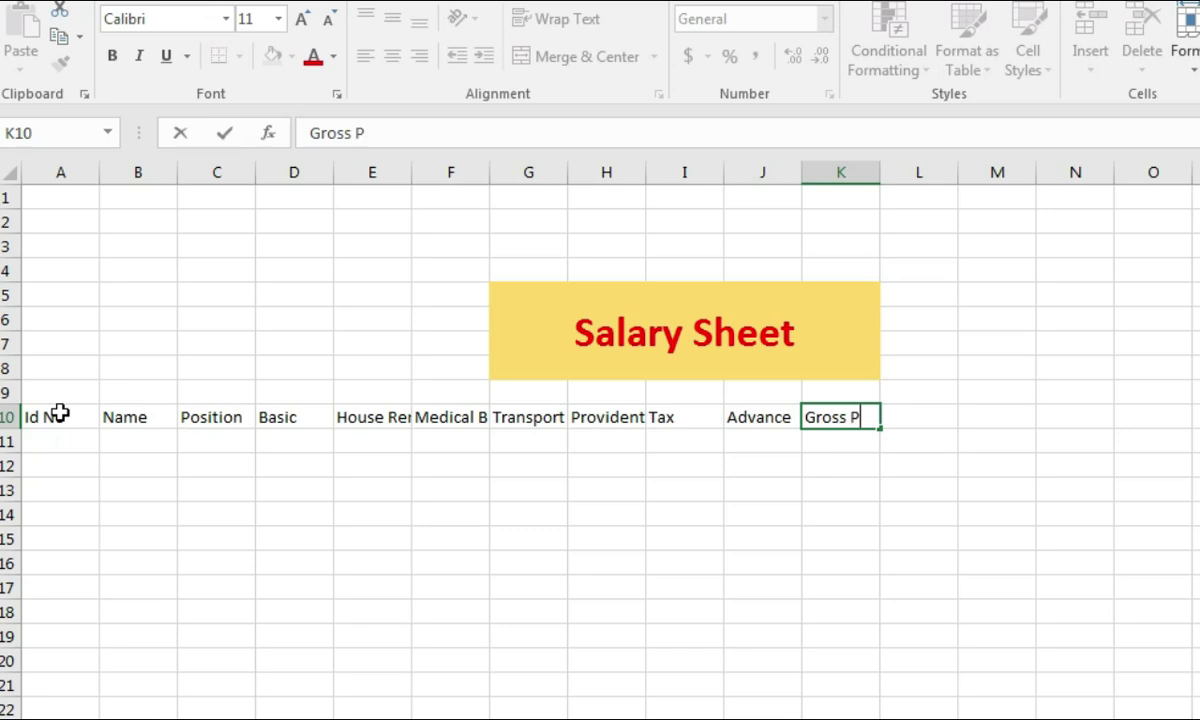
text(ayable)
key(Tab)
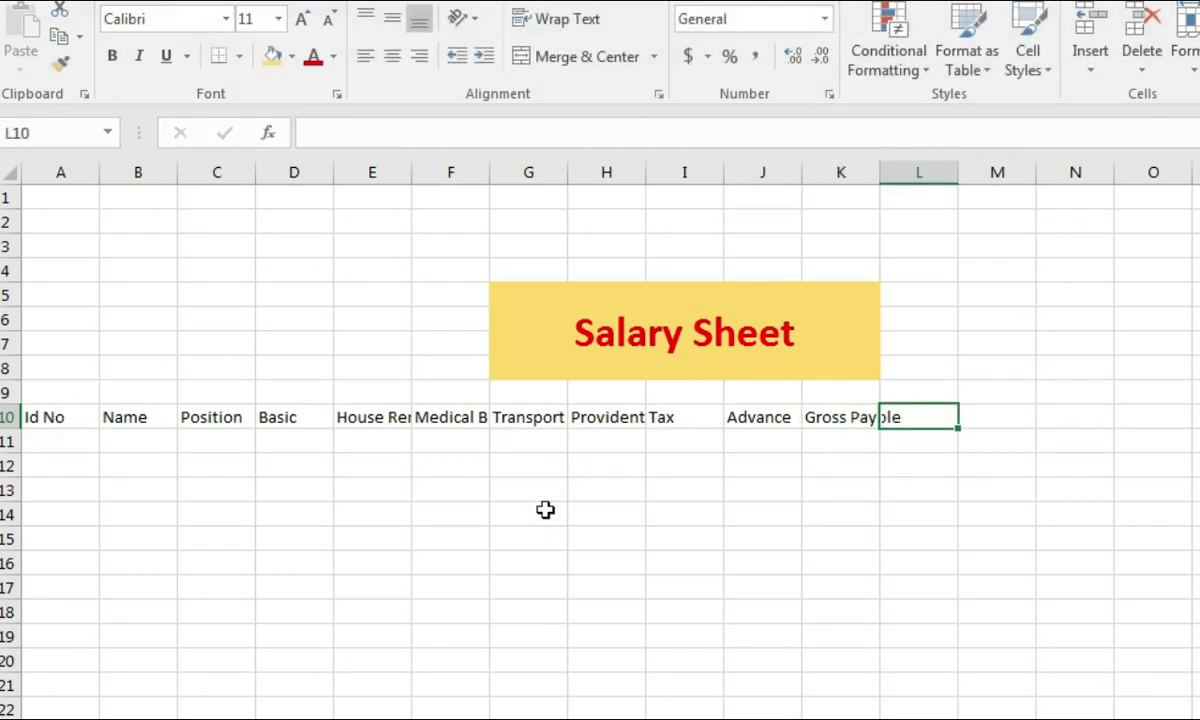
text(To)
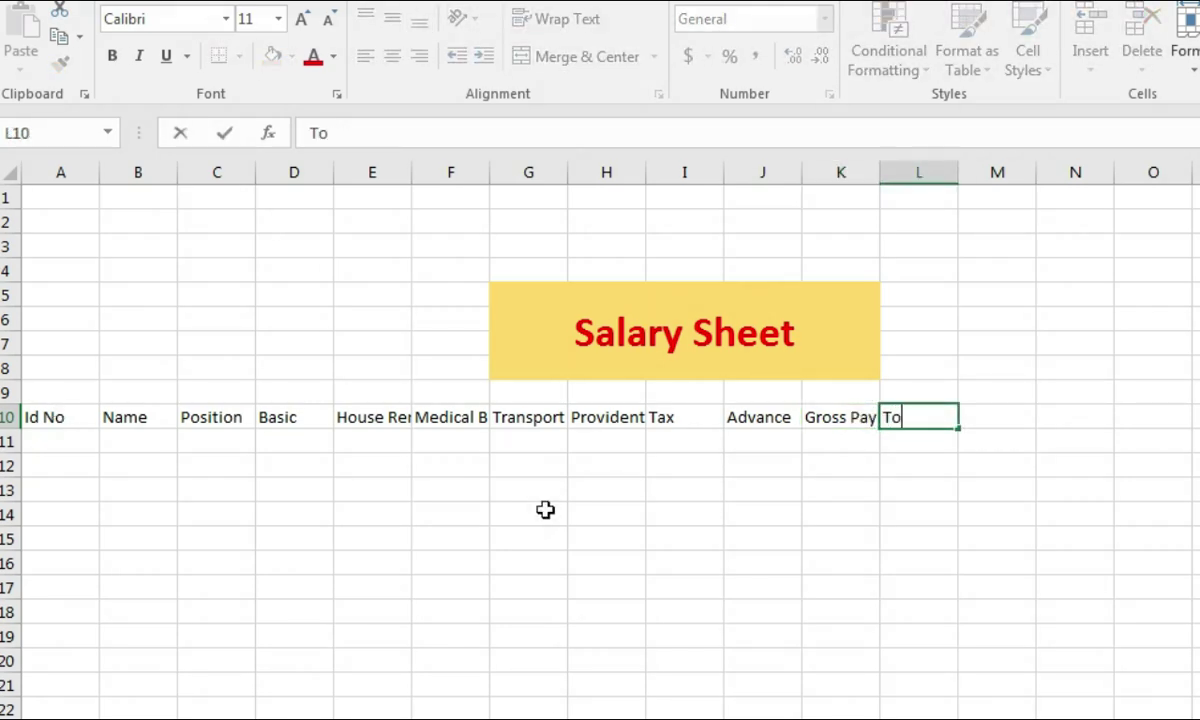
text(tal Day)
key(Tab)
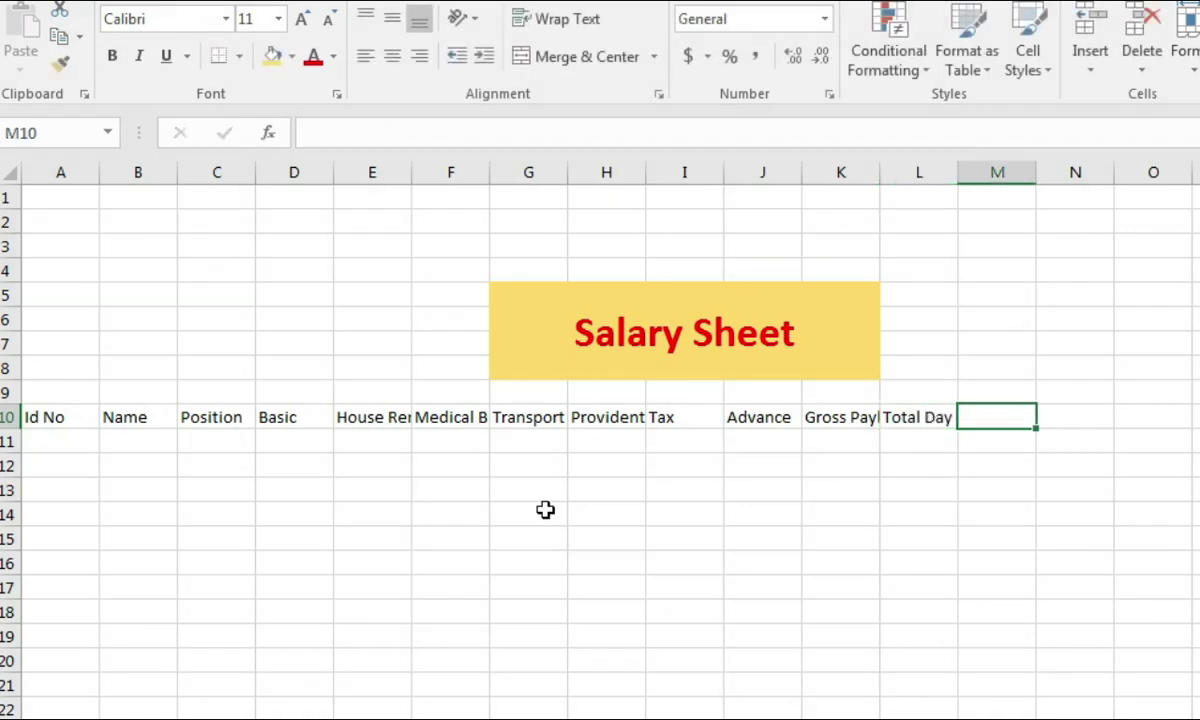
text(Pres)
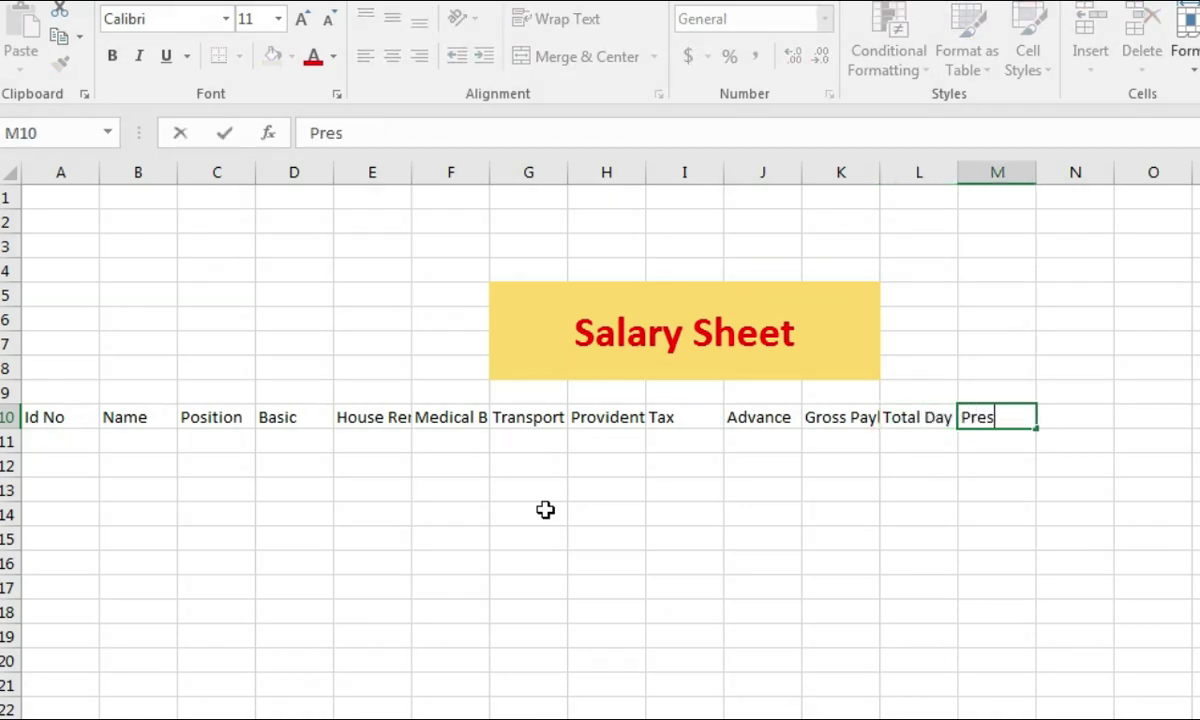
text(ent)
key(Tab)
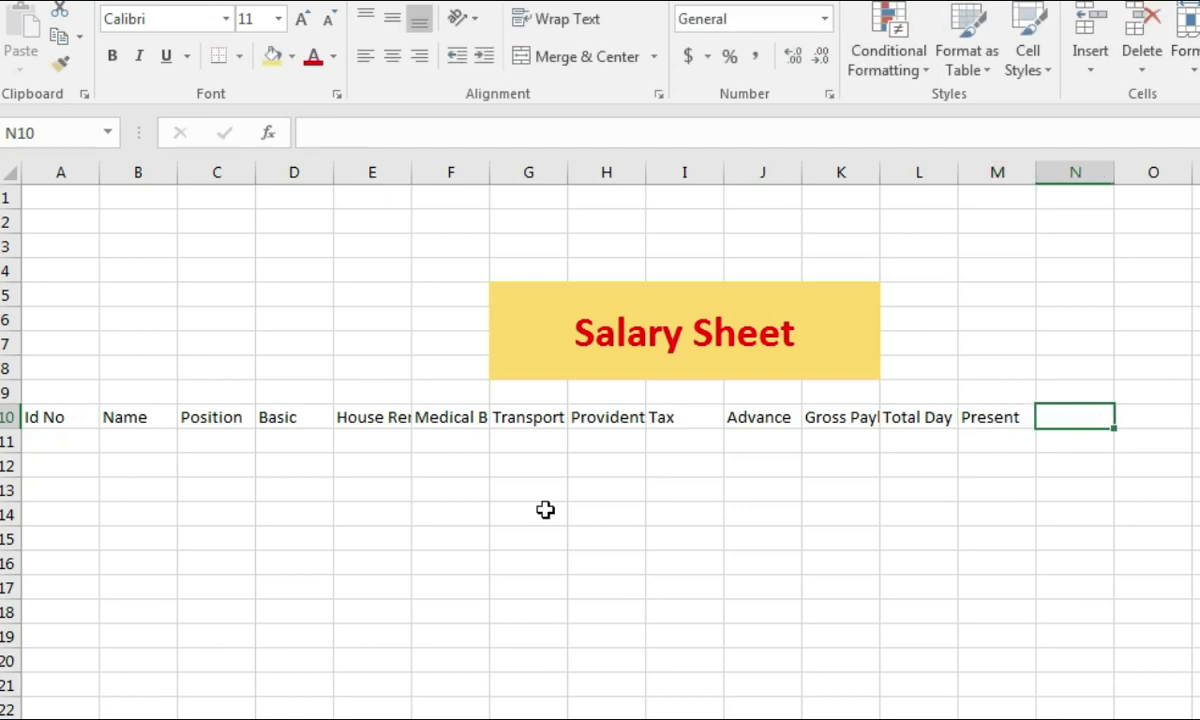
text(Absent)
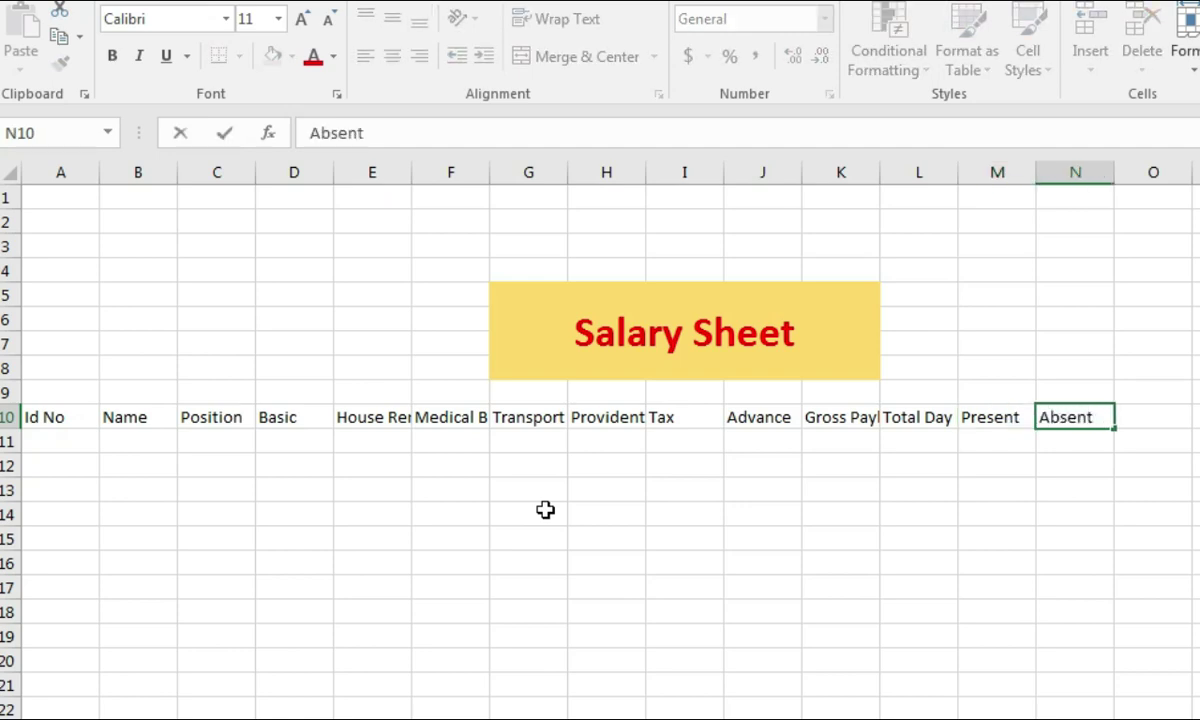
key(Tab)
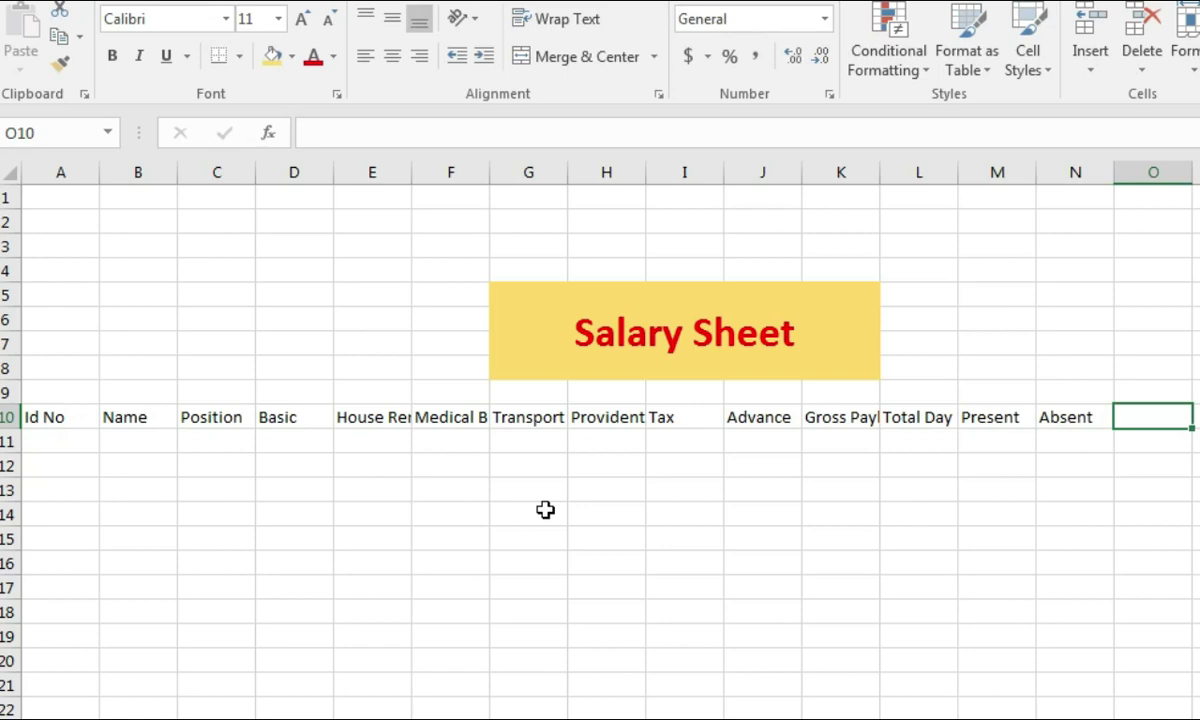
Step: Change the K10 heading to Gross Salary
click(853, 417)
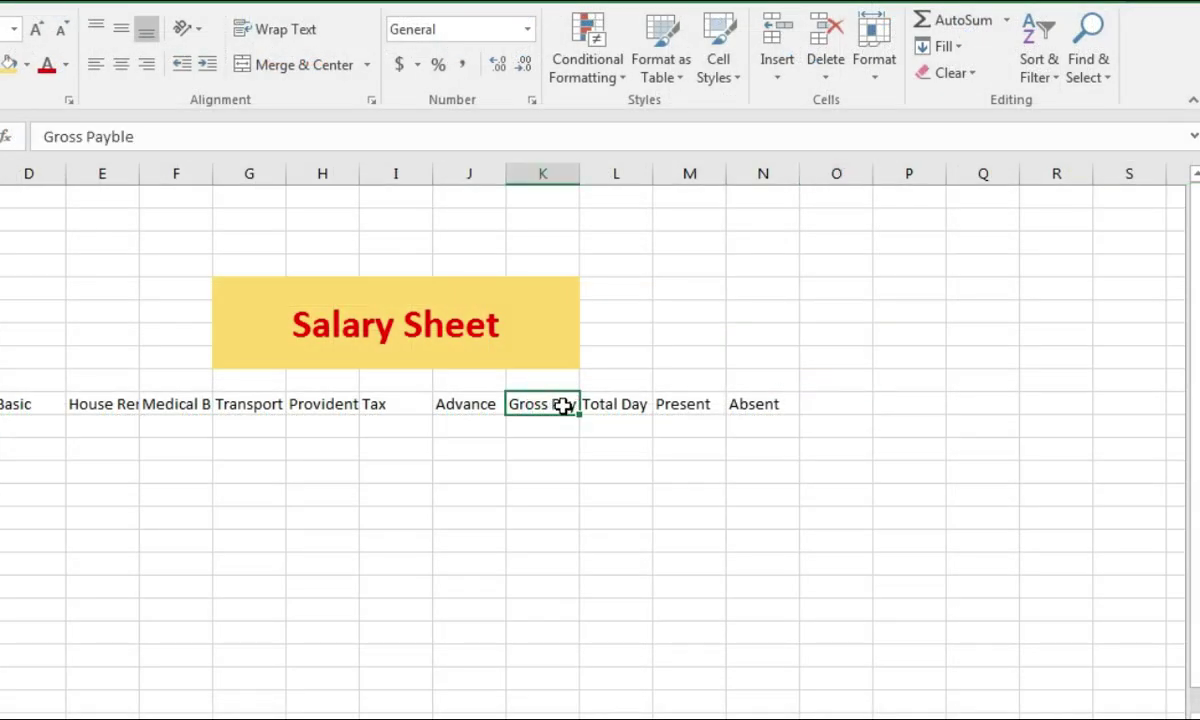
double_click(565, 404)
click(603, 407)
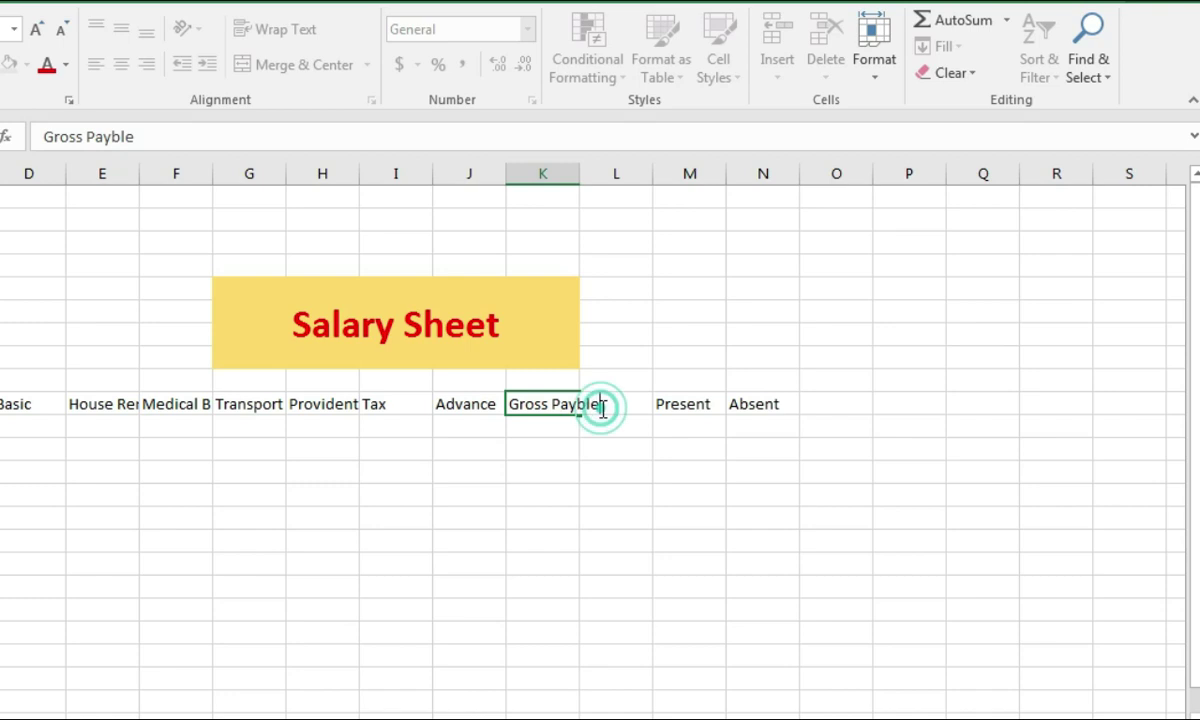
key(BackSpace)
key(BackSpace)
key(BackSpace)
key(BackSpace)
key(BackSpace)
key(BackSpace)
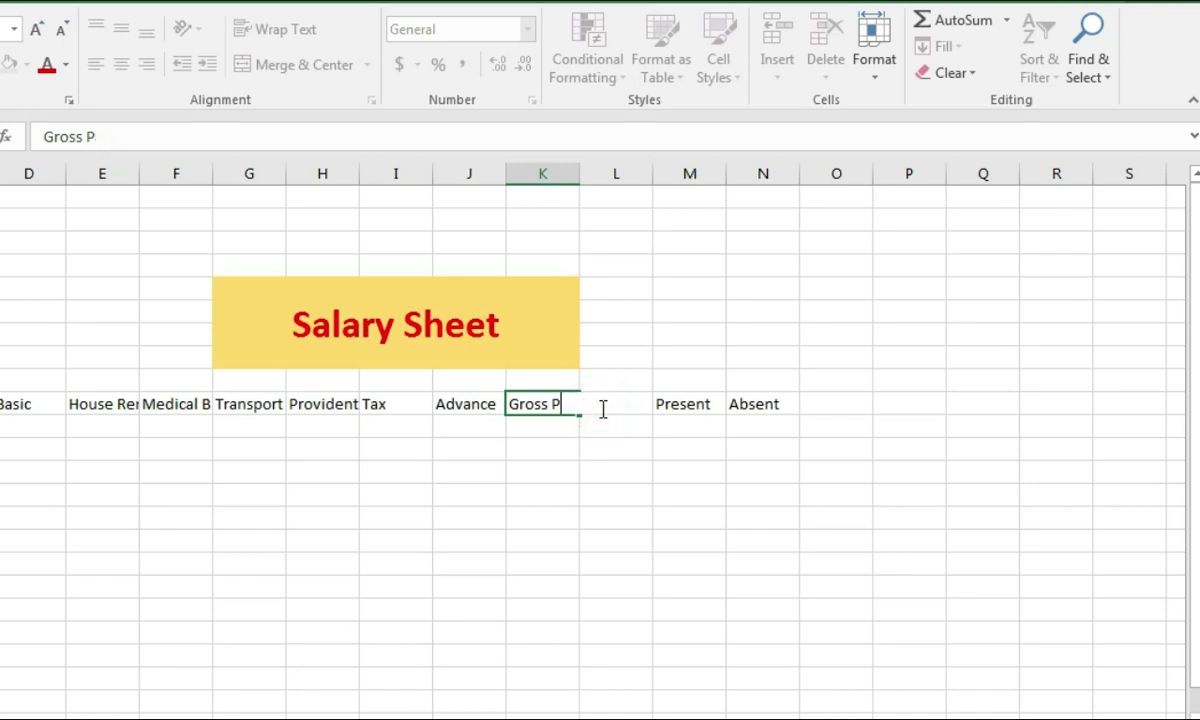
text(Salary)
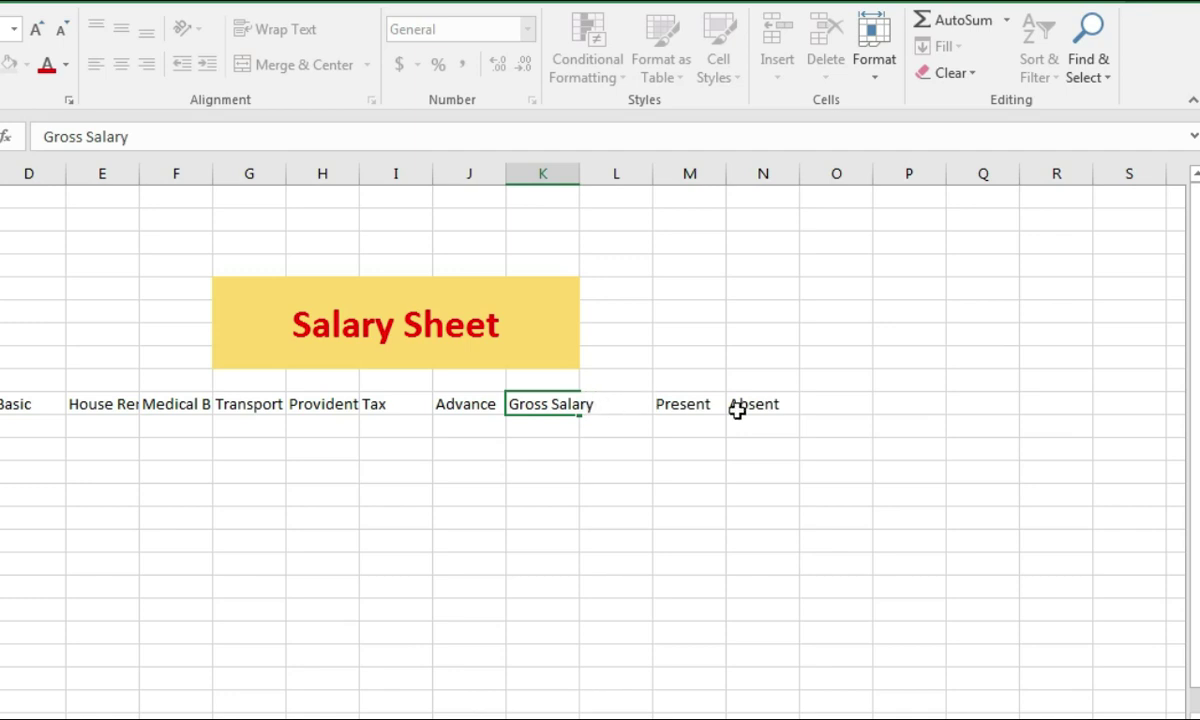
click(795, 446)
Step: Add headings Gross Payble, Overtime, Overtime Rate and Total in O10:R10
click(833, 407)
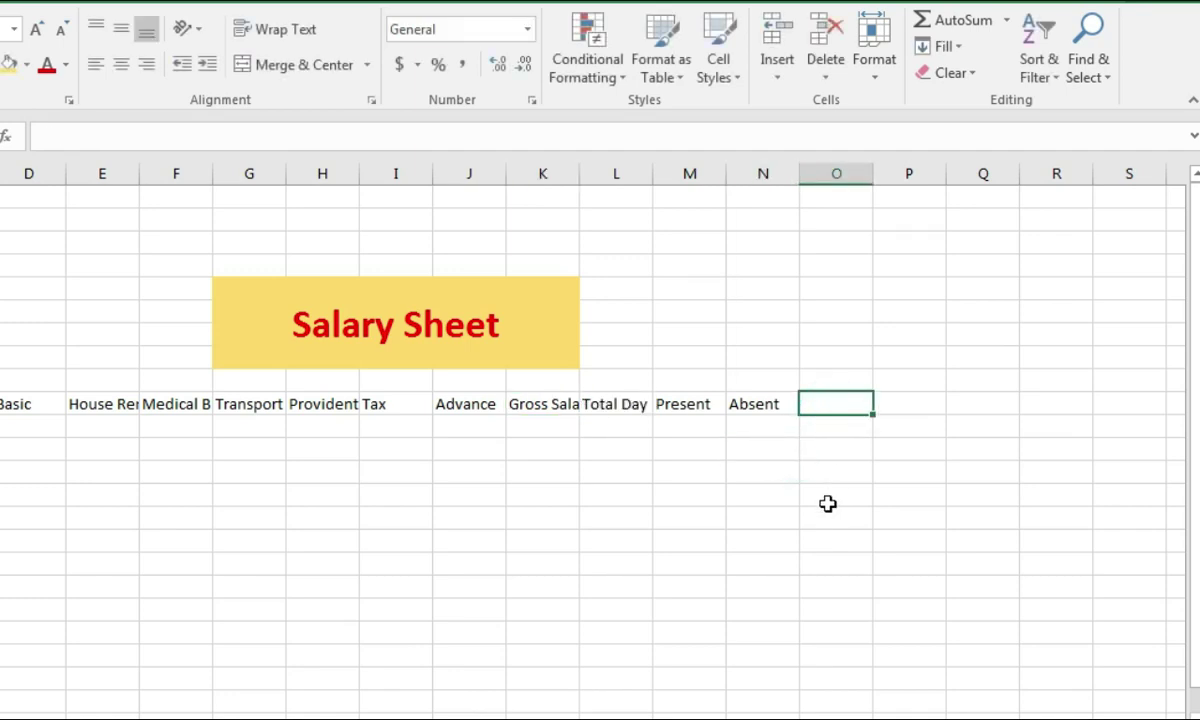
text(Gro)
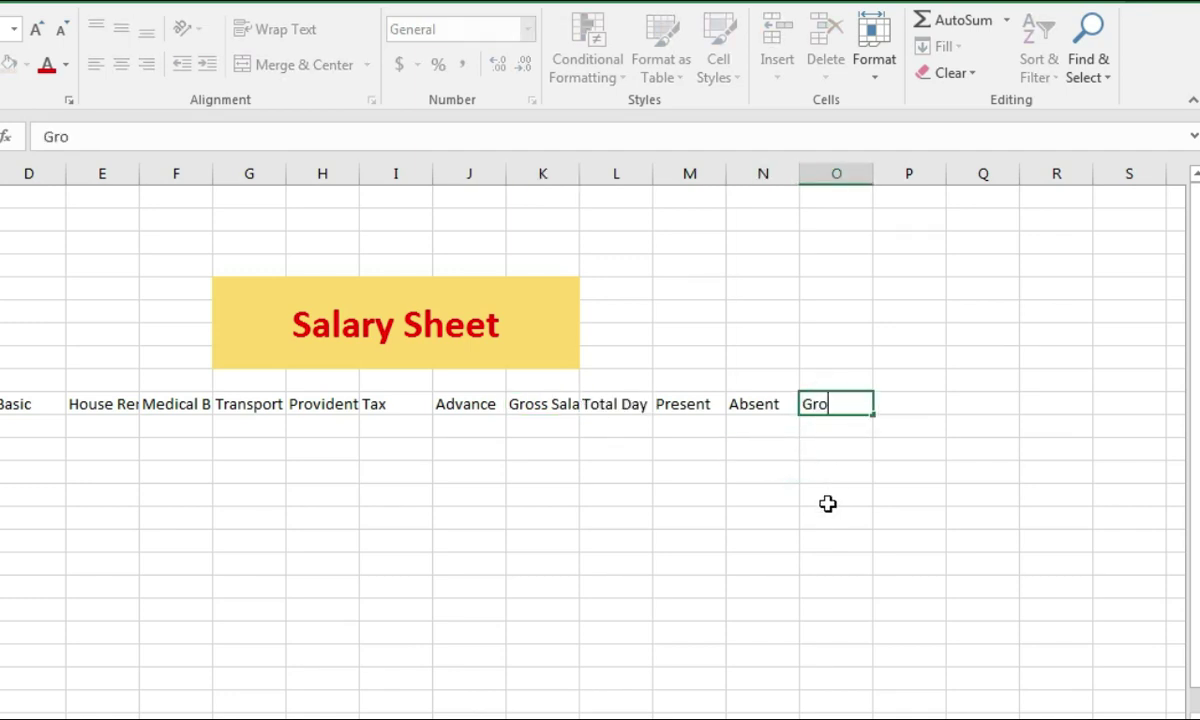
text(ss Payble)
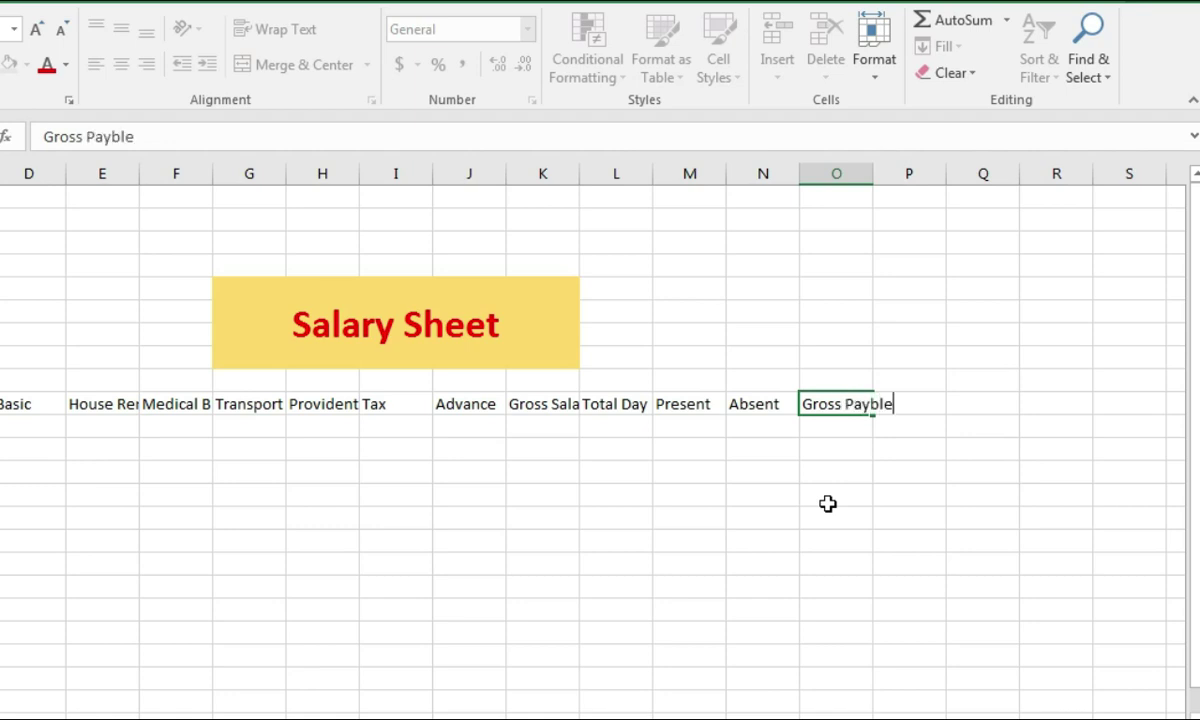
click(1075, 507)
click(862, 404)
key(Right)
text(Overtime)
key(Right)
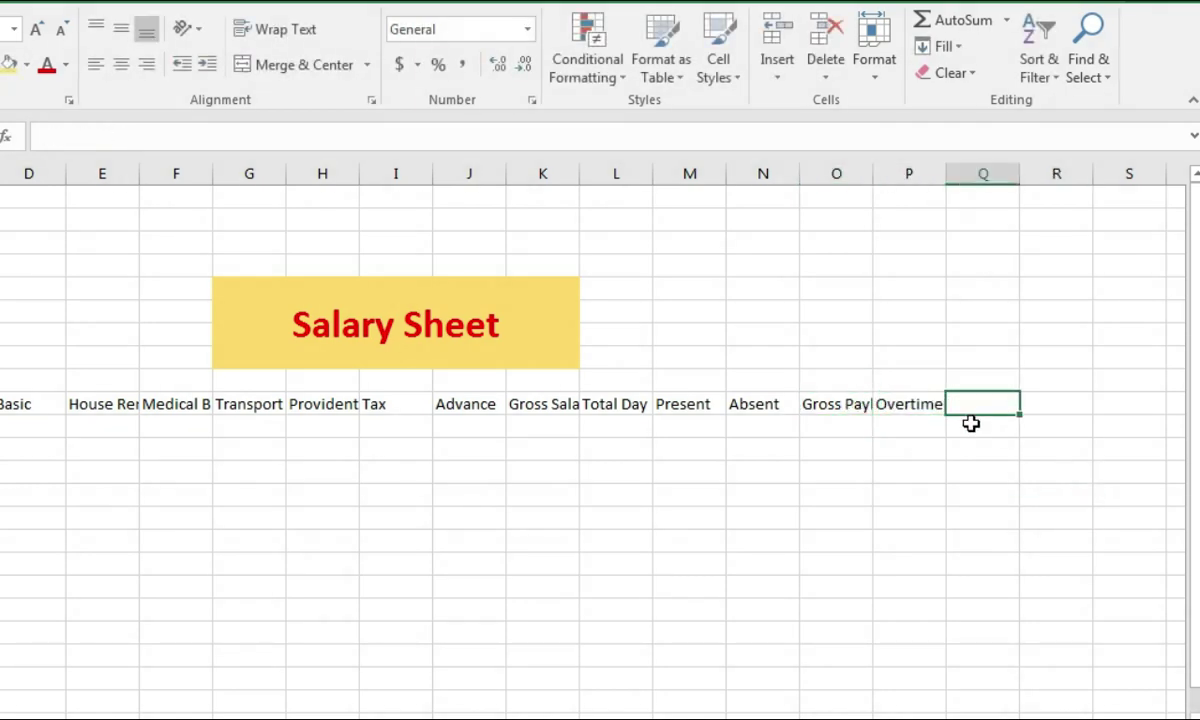
text(Ove)
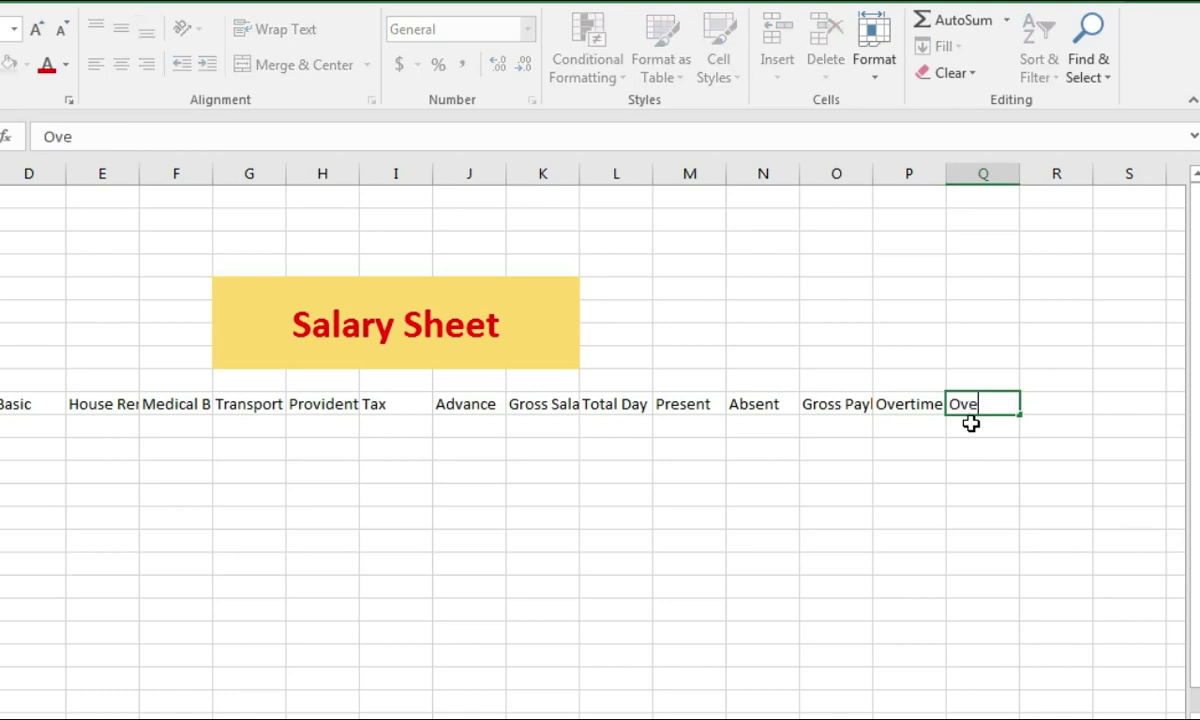
text(rtime Rate)
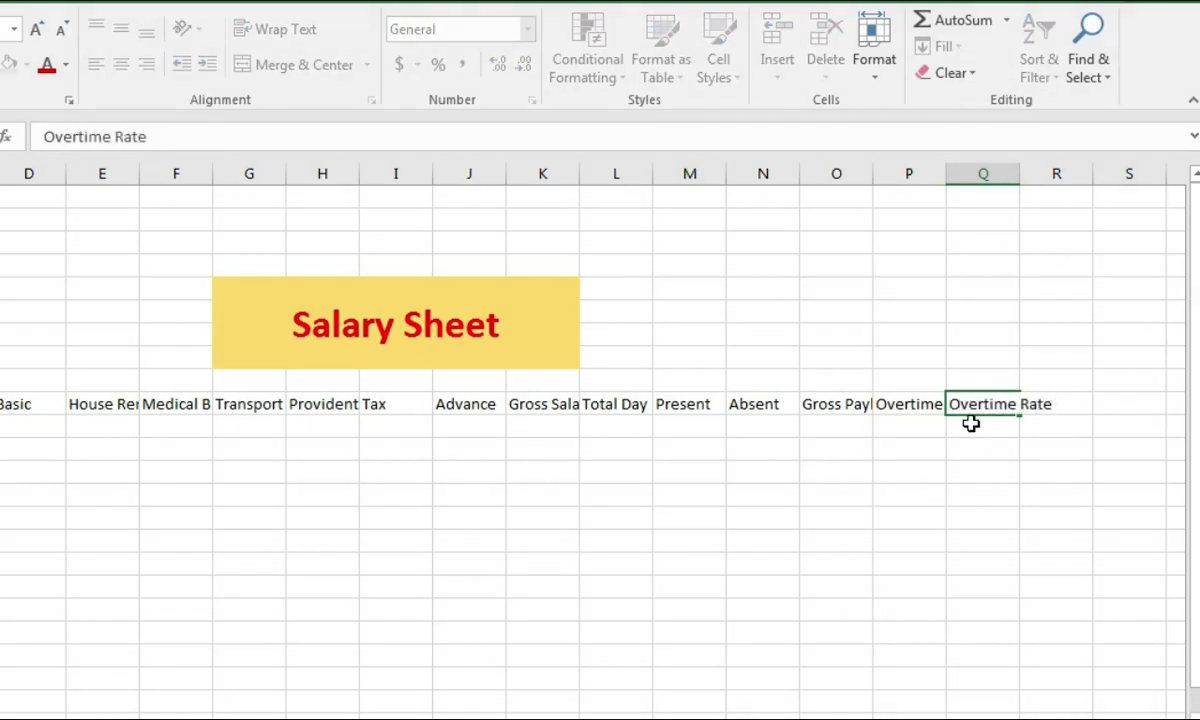
key(Right)
text(T)
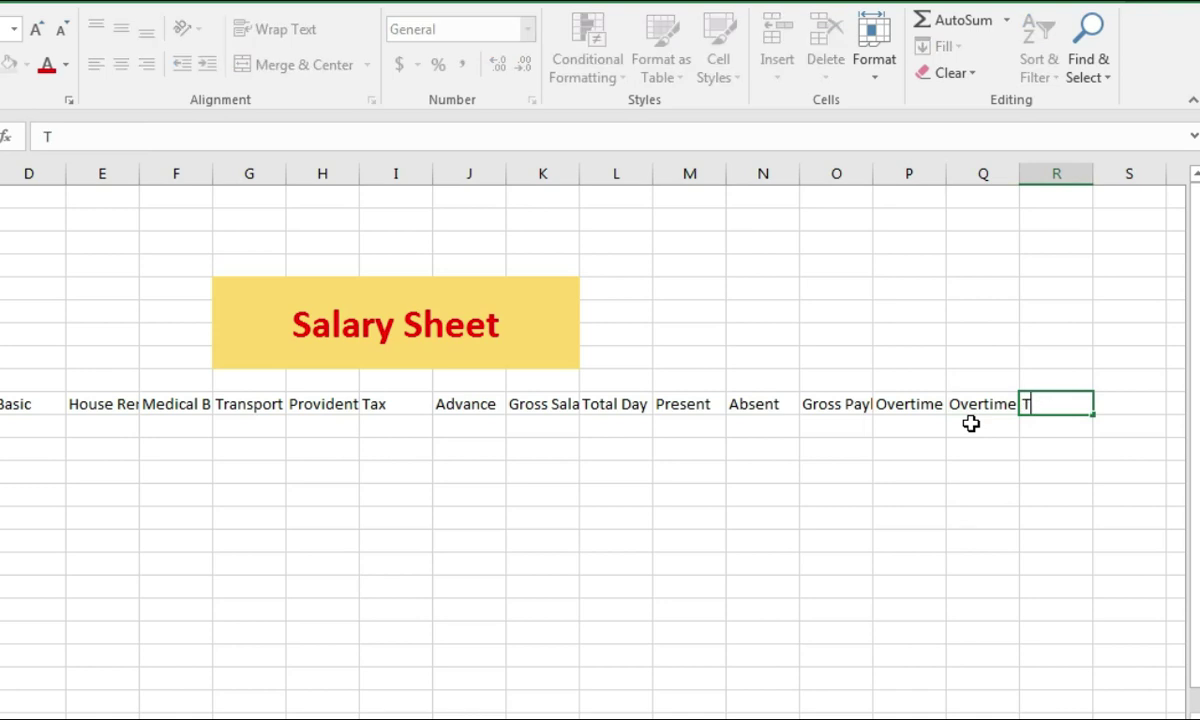
text(ota)
text(l Salary)
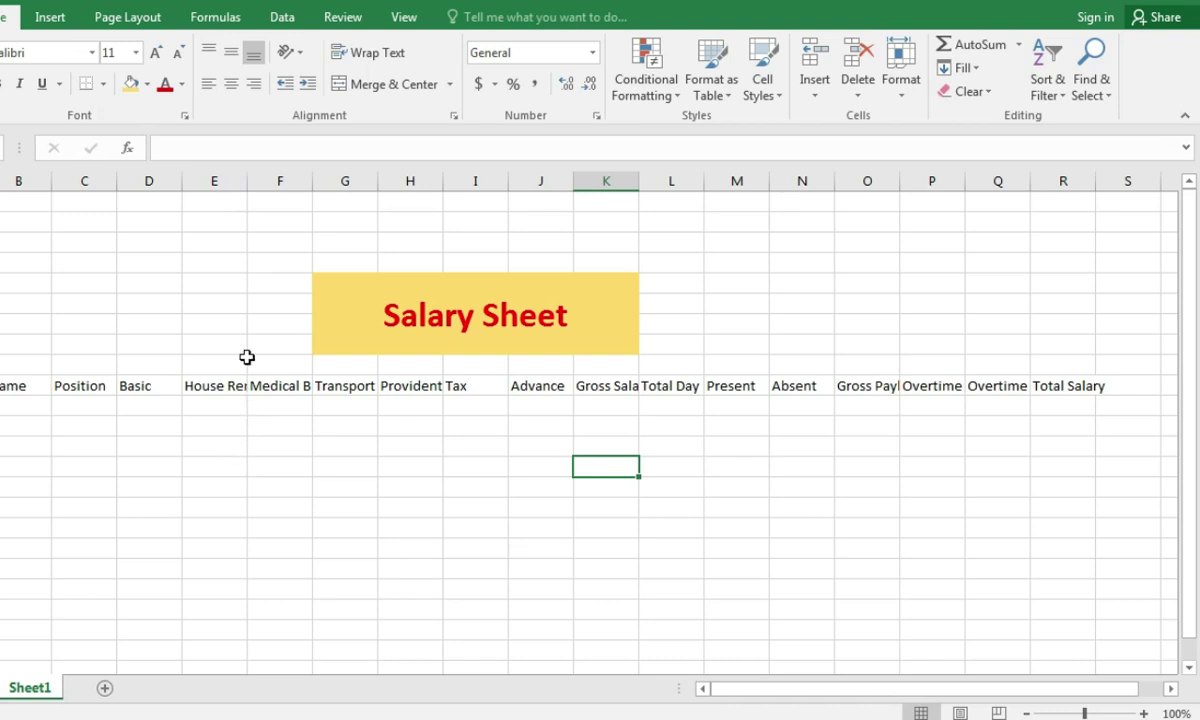
Step: Autofit columns E, F, G, I, J, K, L, O, P and Q to their headings
double_click(248, 184)
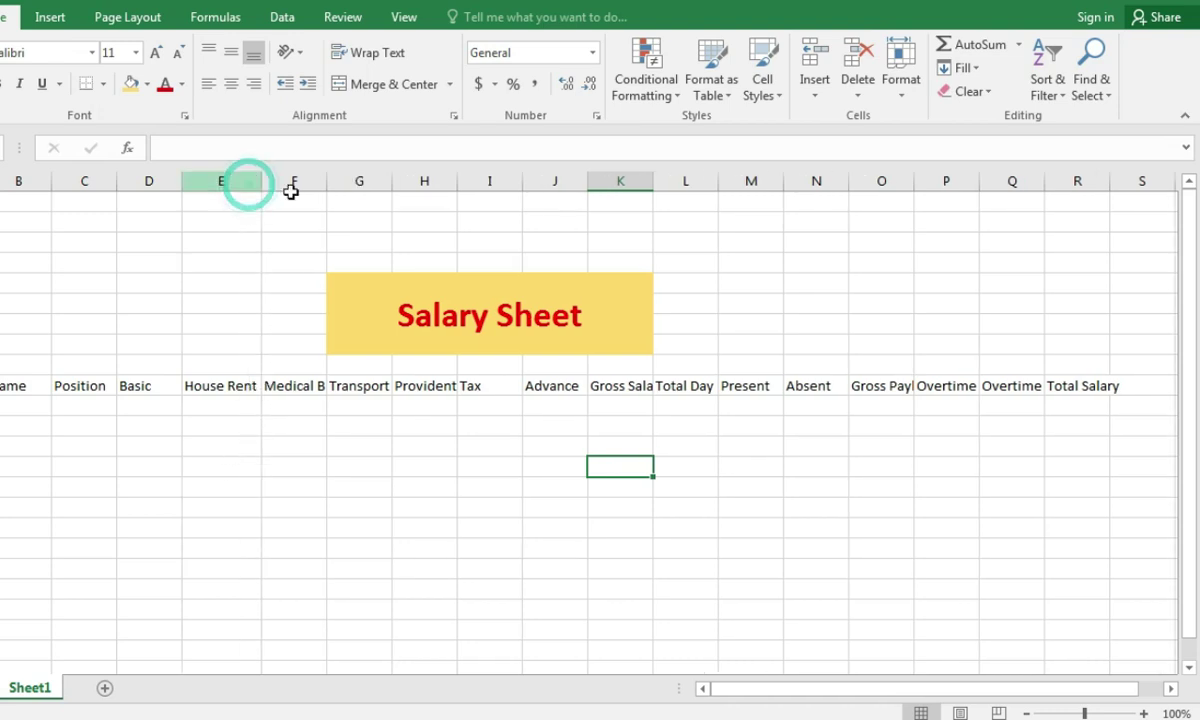
double_click(321, 184)
double_click(407, 183)
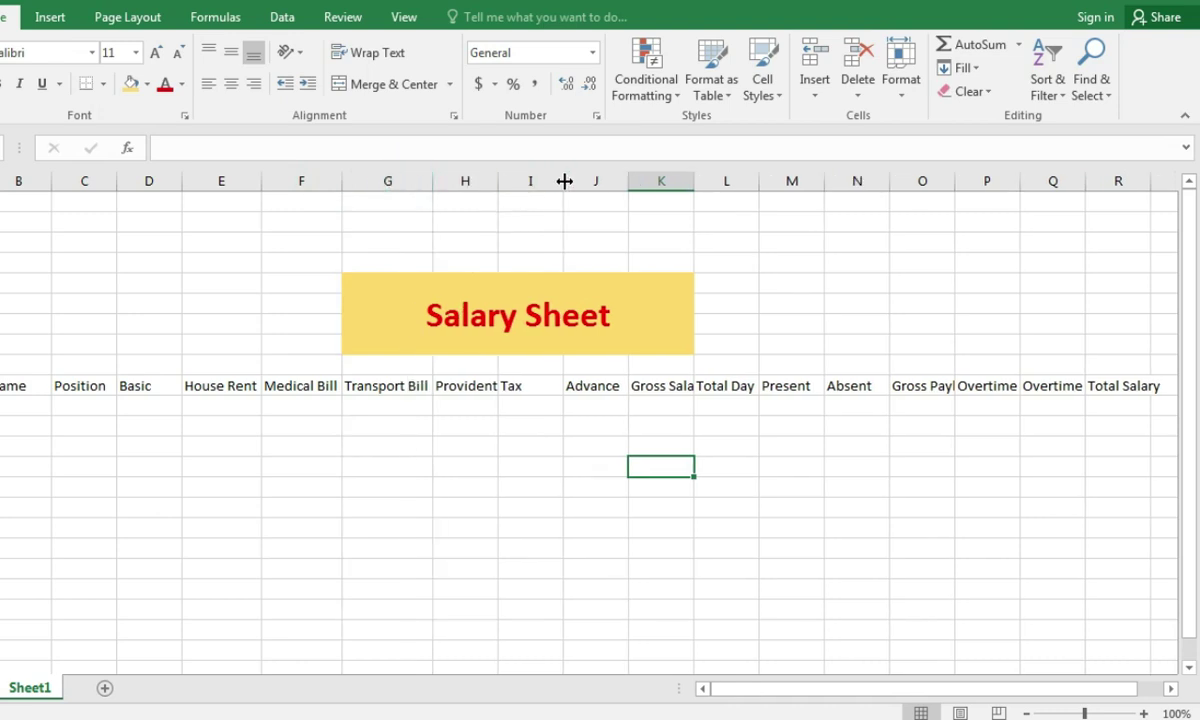
double_click(564, 181)
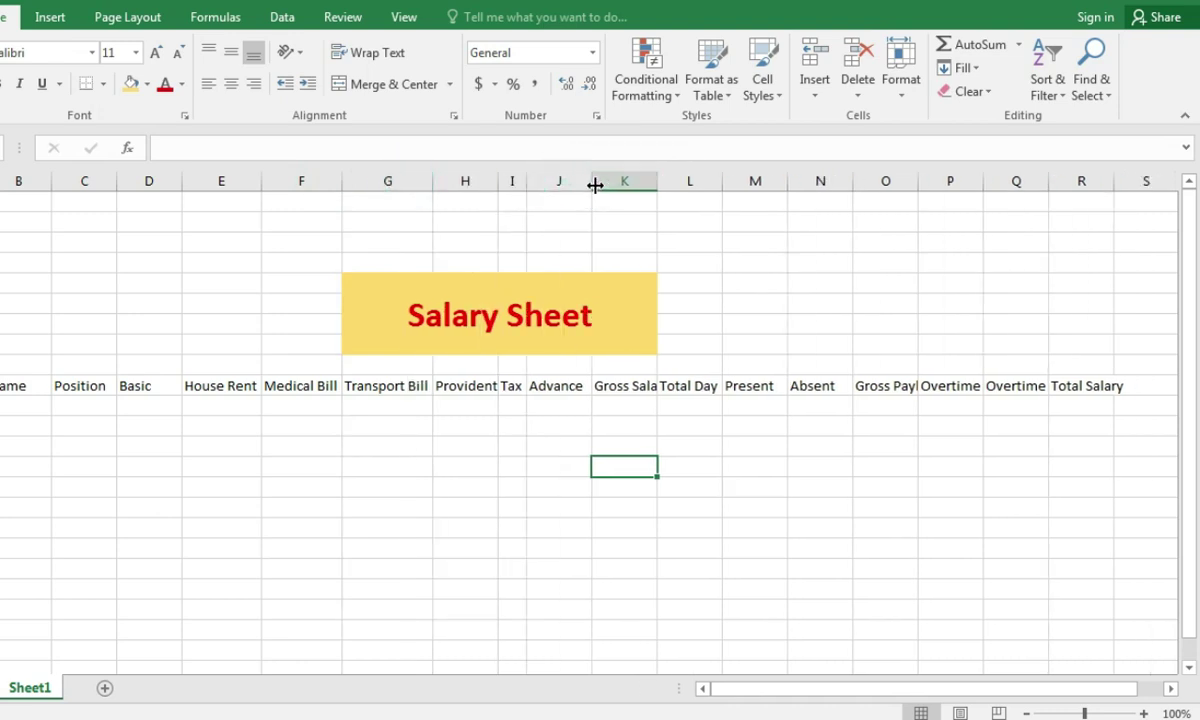
double_click(593, 183)
double_click(655, 180)
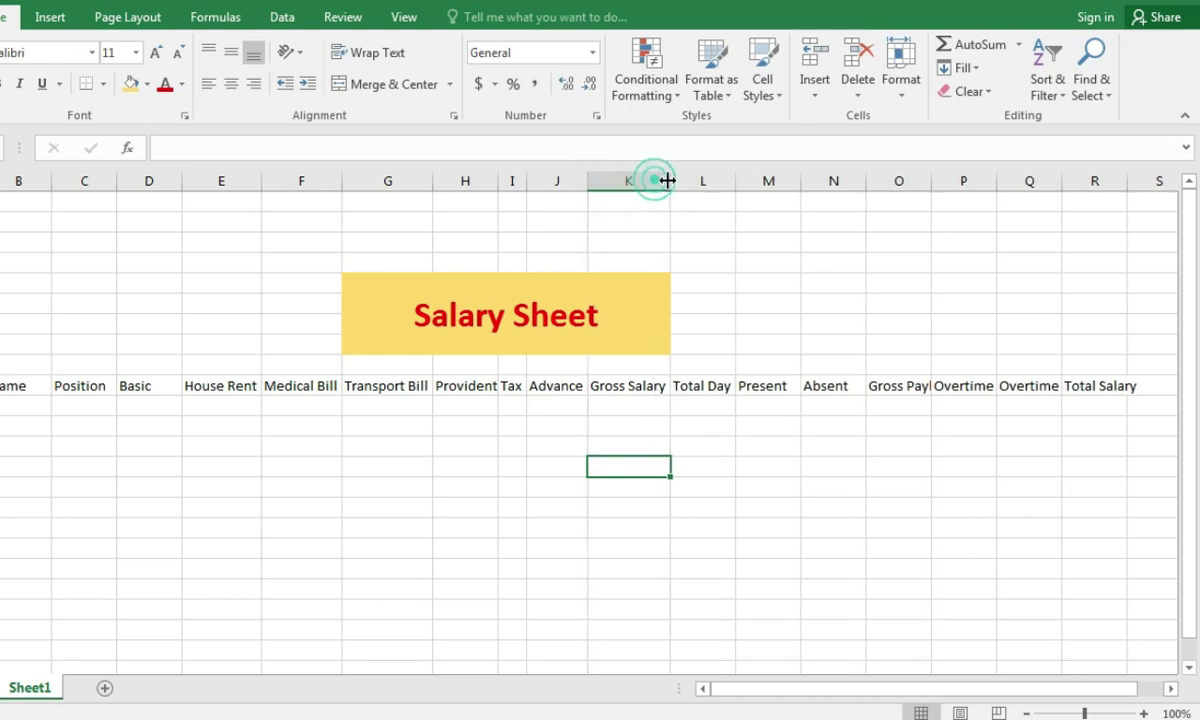
double_click(735, 181)
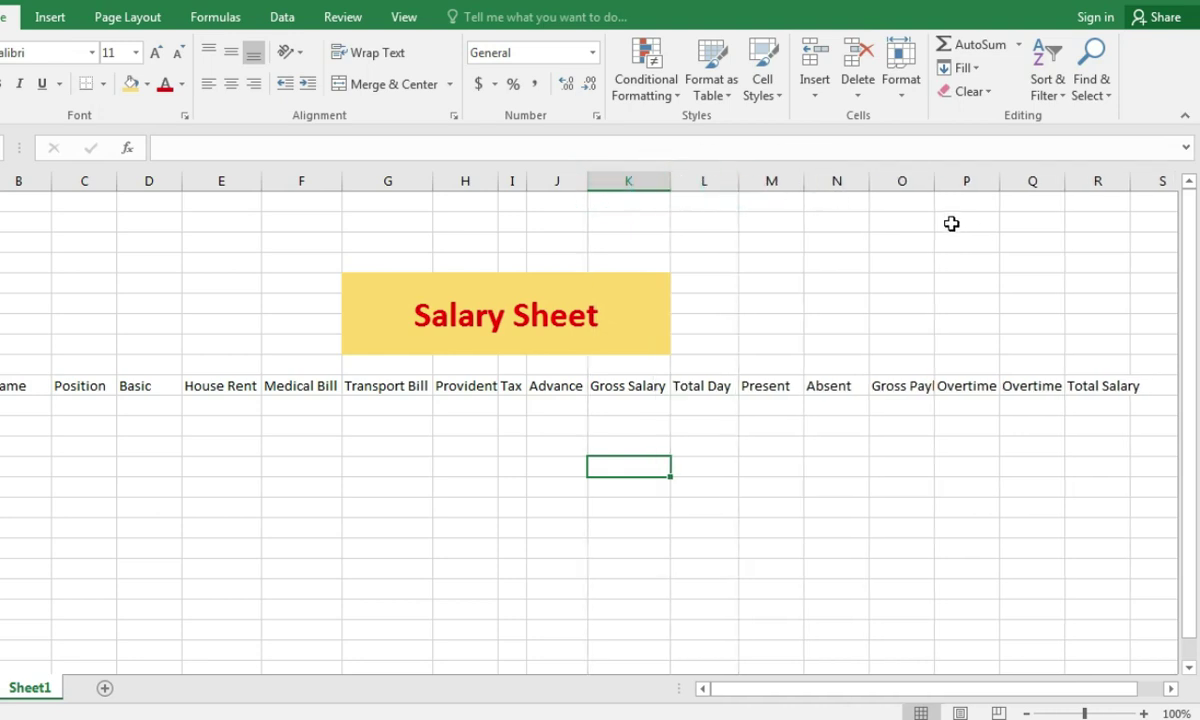
double_click(934, 181)
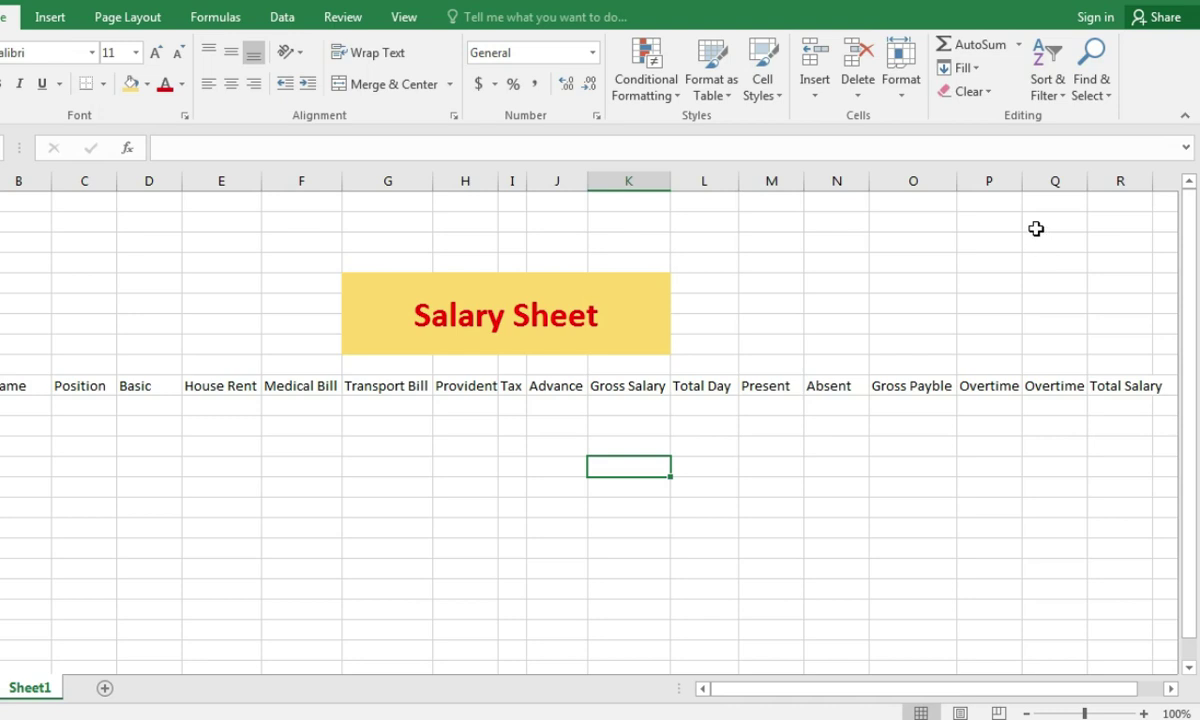
double_click(1022, 181)
double_click(1091, 184)
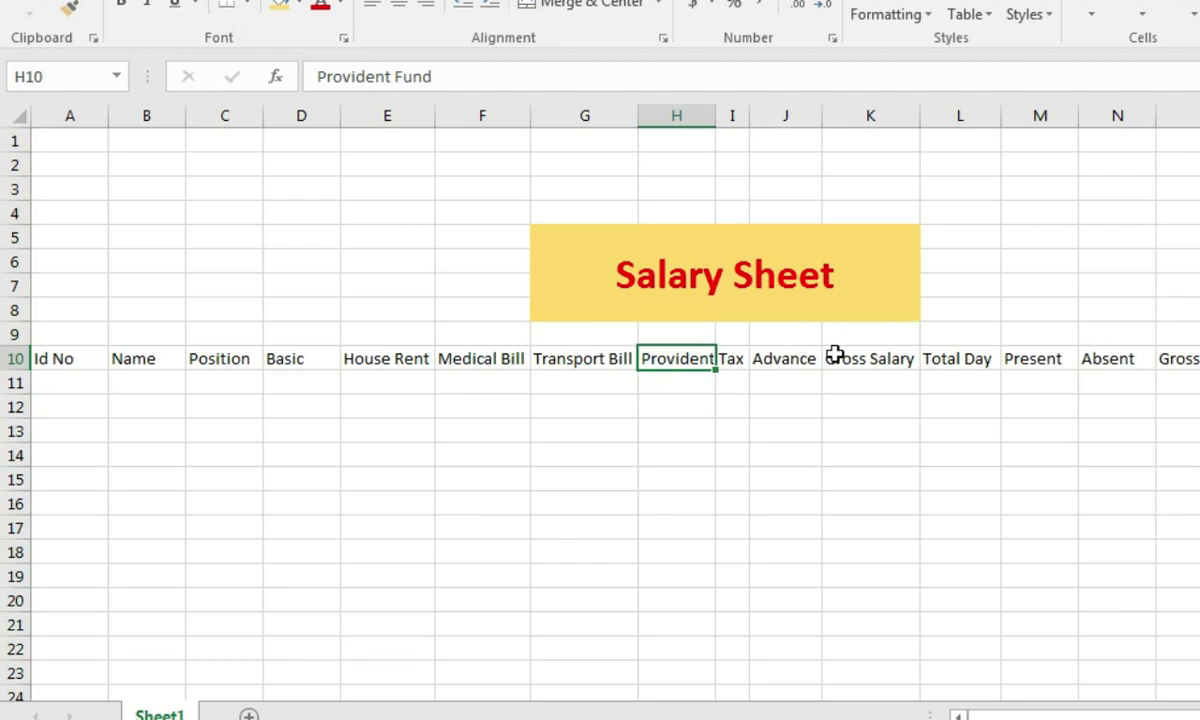
Step: Enter 'The Month Of April 2020' in A8 and merge-centre it across A8:C8
click(65, 318)
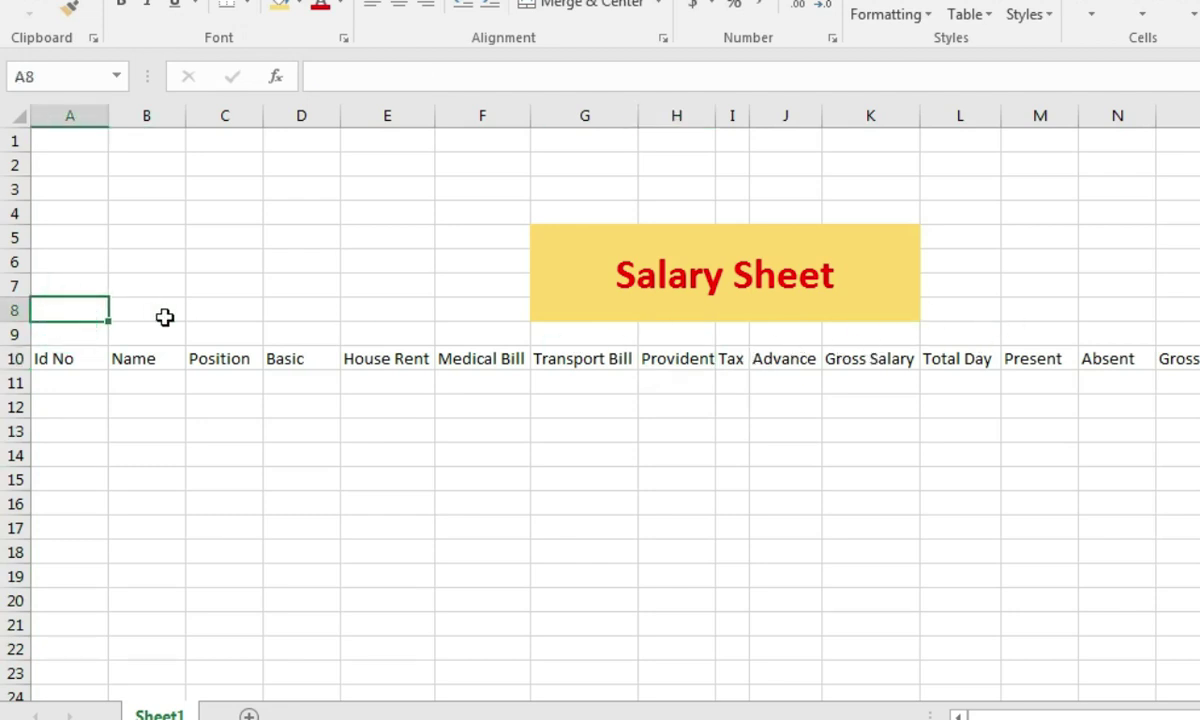
text(The Month Of April)
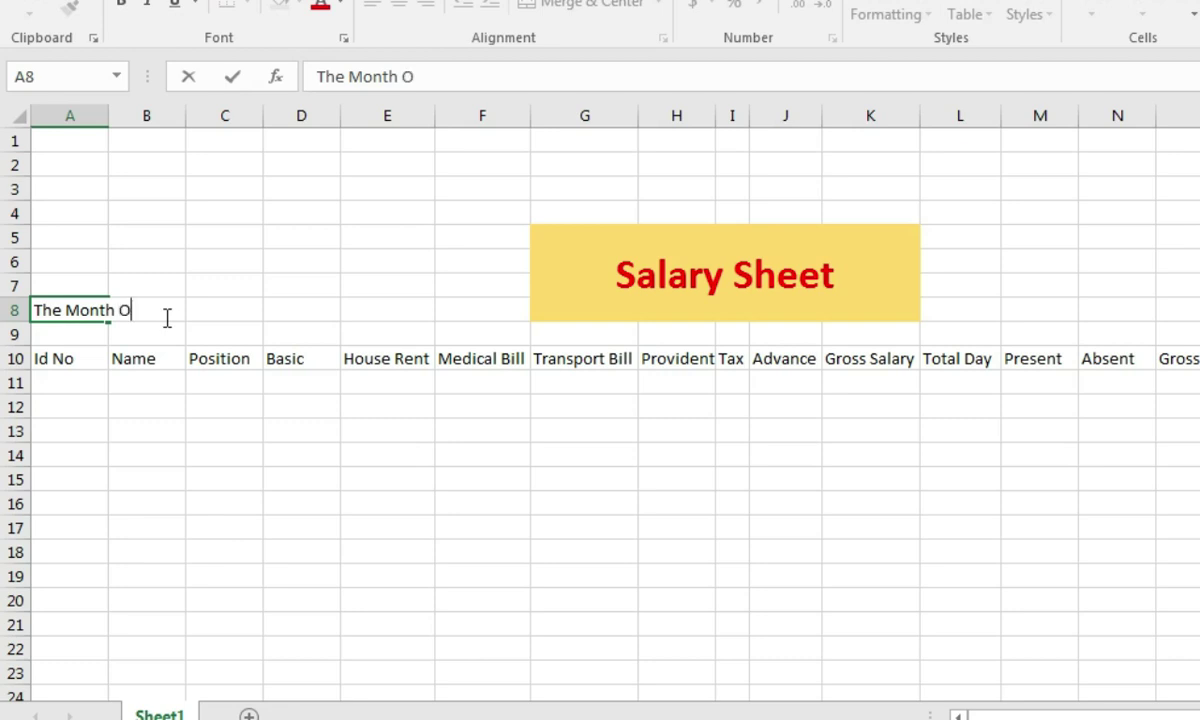
text( 2020)
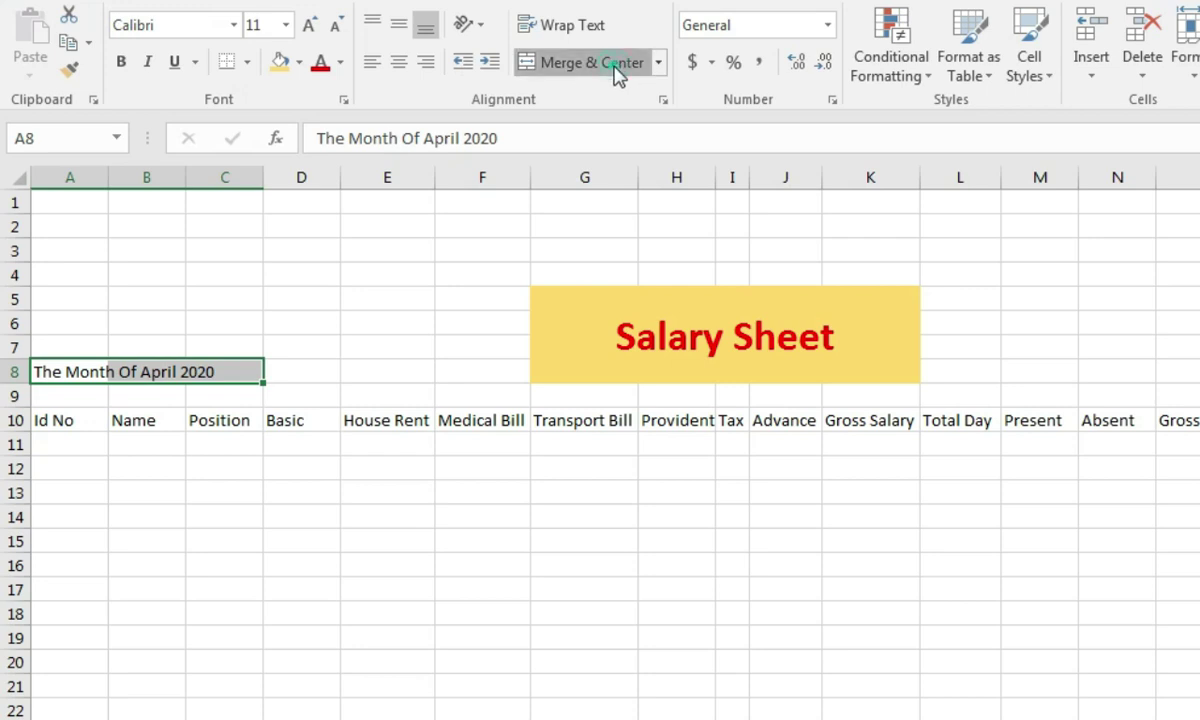
click(617, 72)
click(425, 320)
click(166, 370)
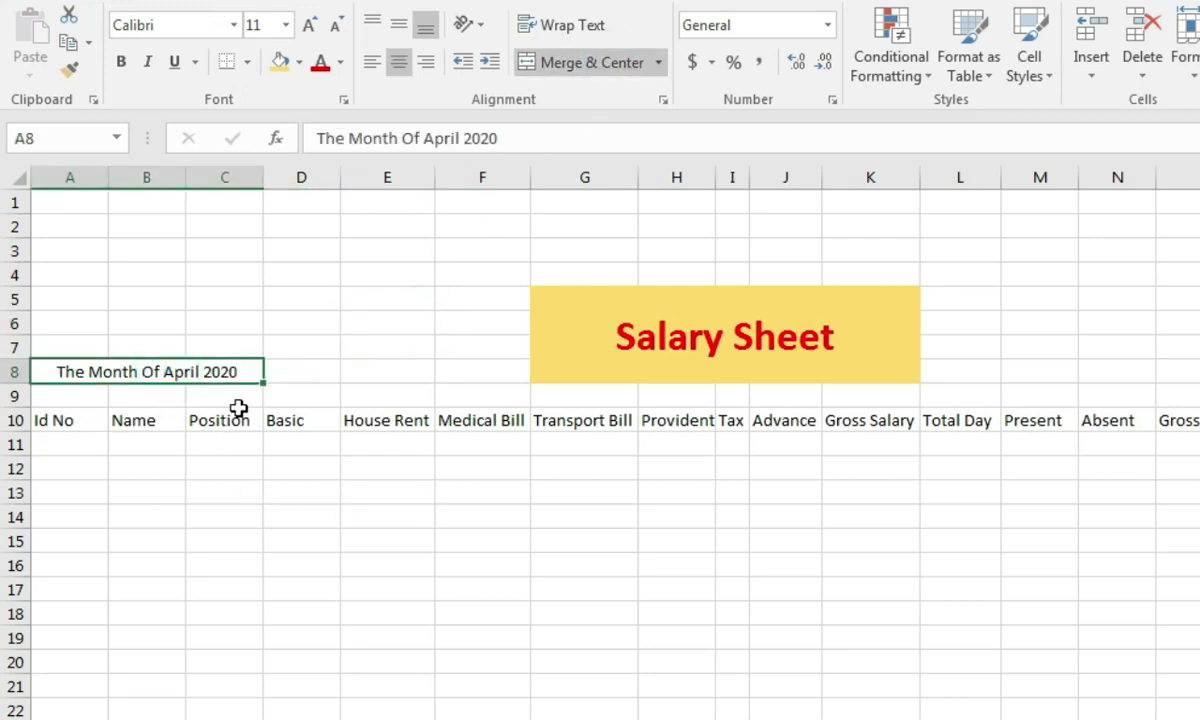
Step: Give the month title a thick outside border and enter ID 1121 in A11
click(247, 62)
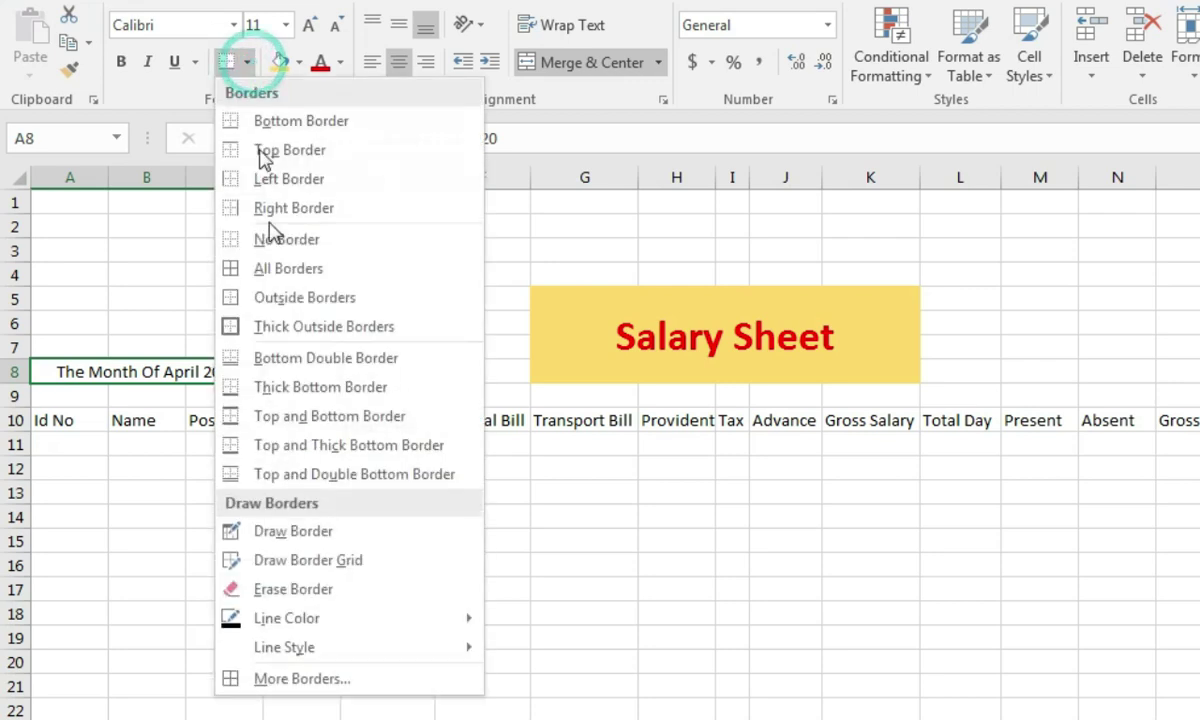
click(280, 326)
click(270, 465)
click(76, 451)
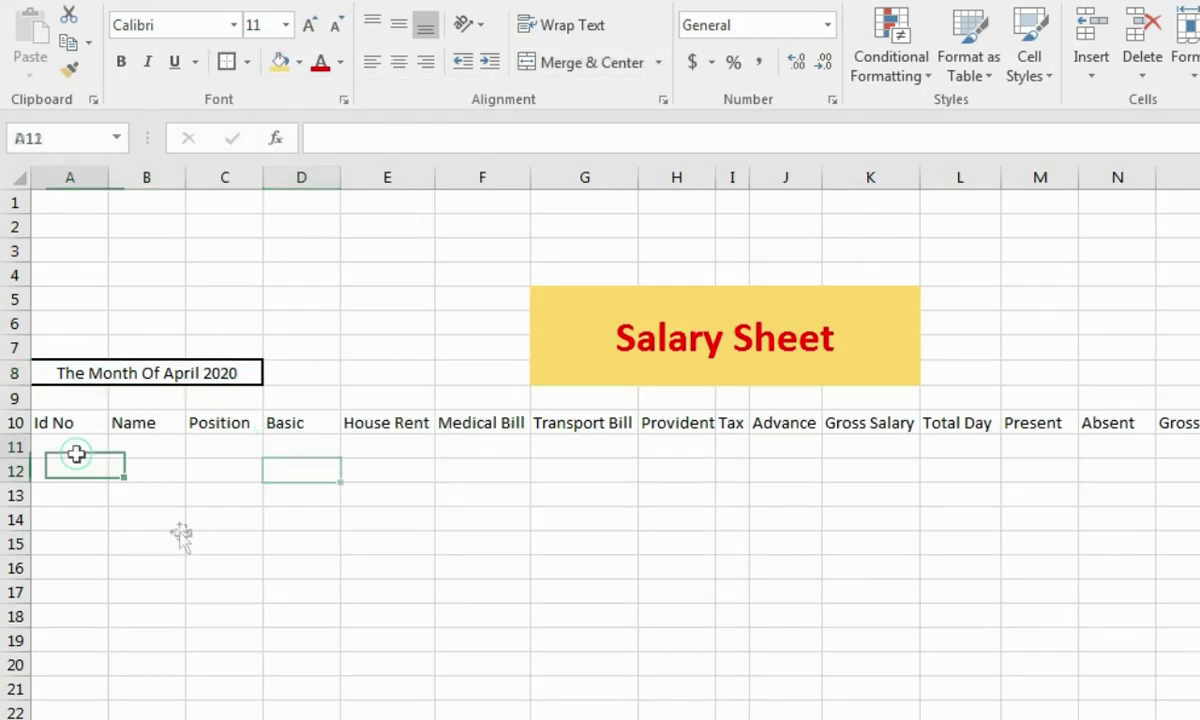
text(1121)
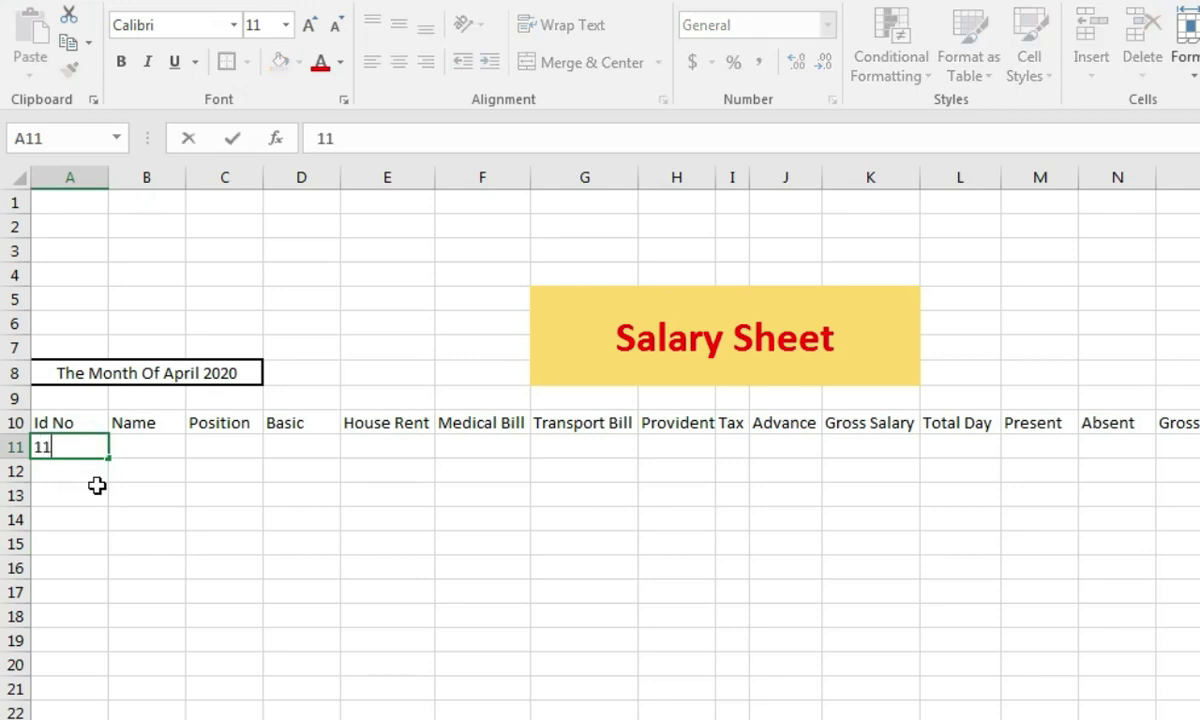
Step: Fill A11:A15 with the ID series 1121–1125
click(126, 515)
click(88, 445)
drag(108, 456, 114, 565)
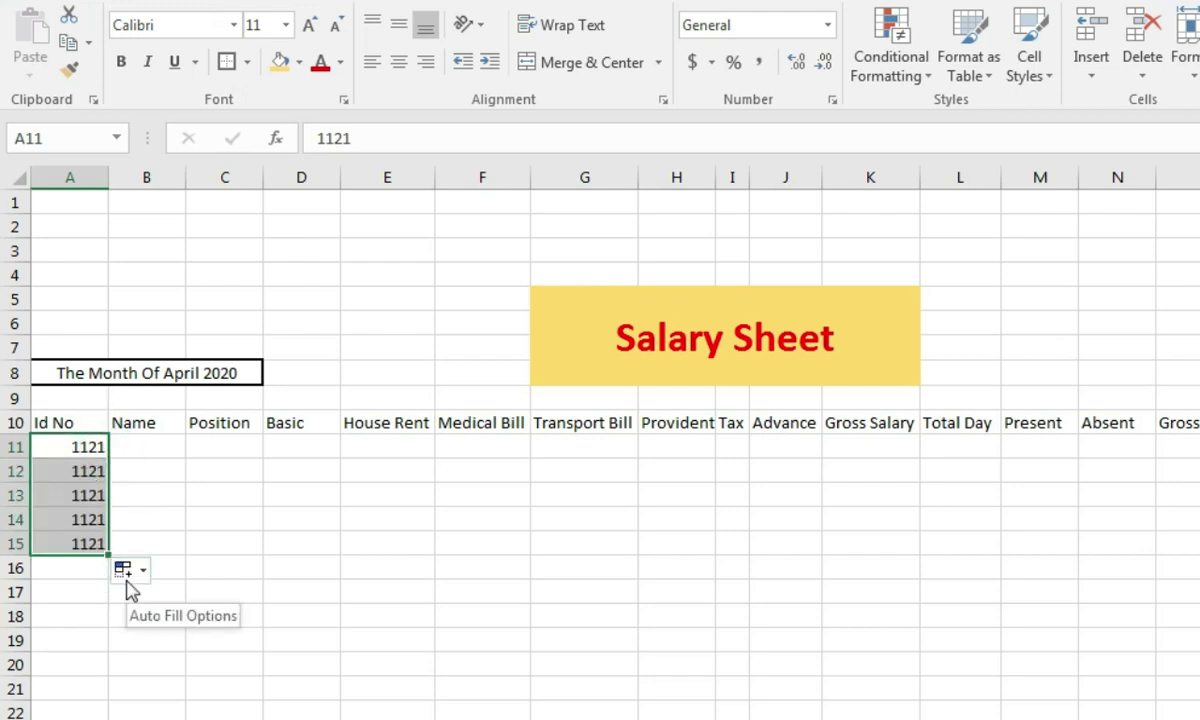
click(136, 570)
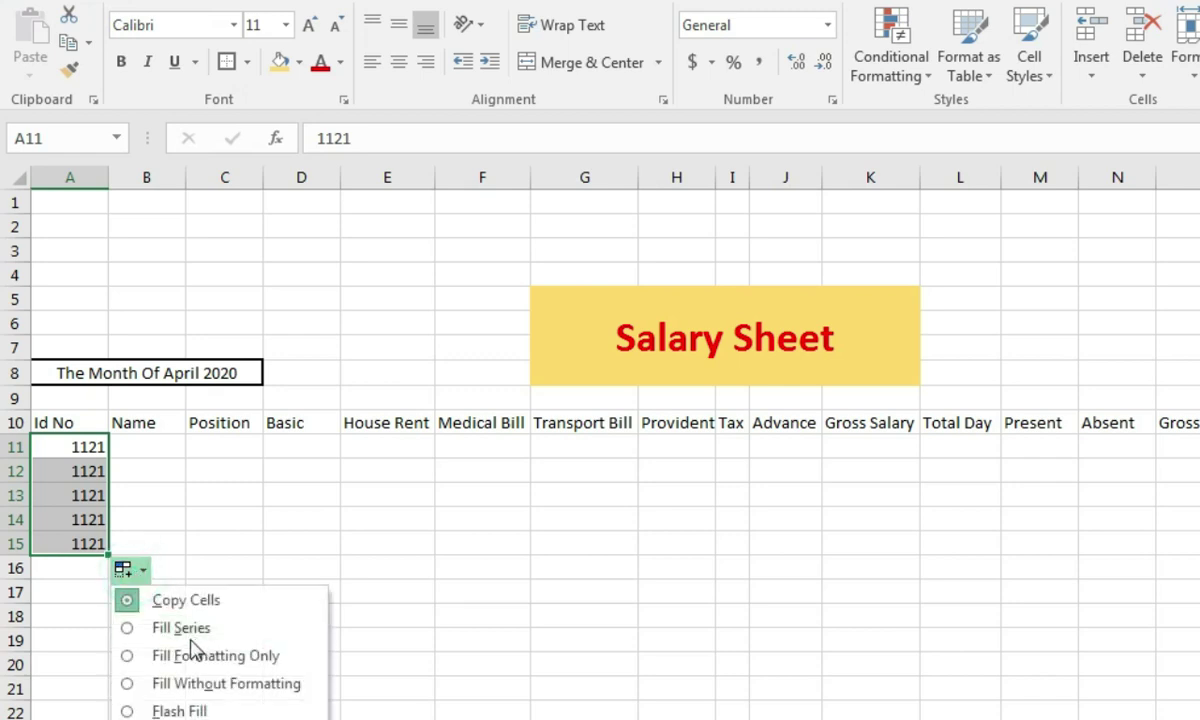
click(150, 628)
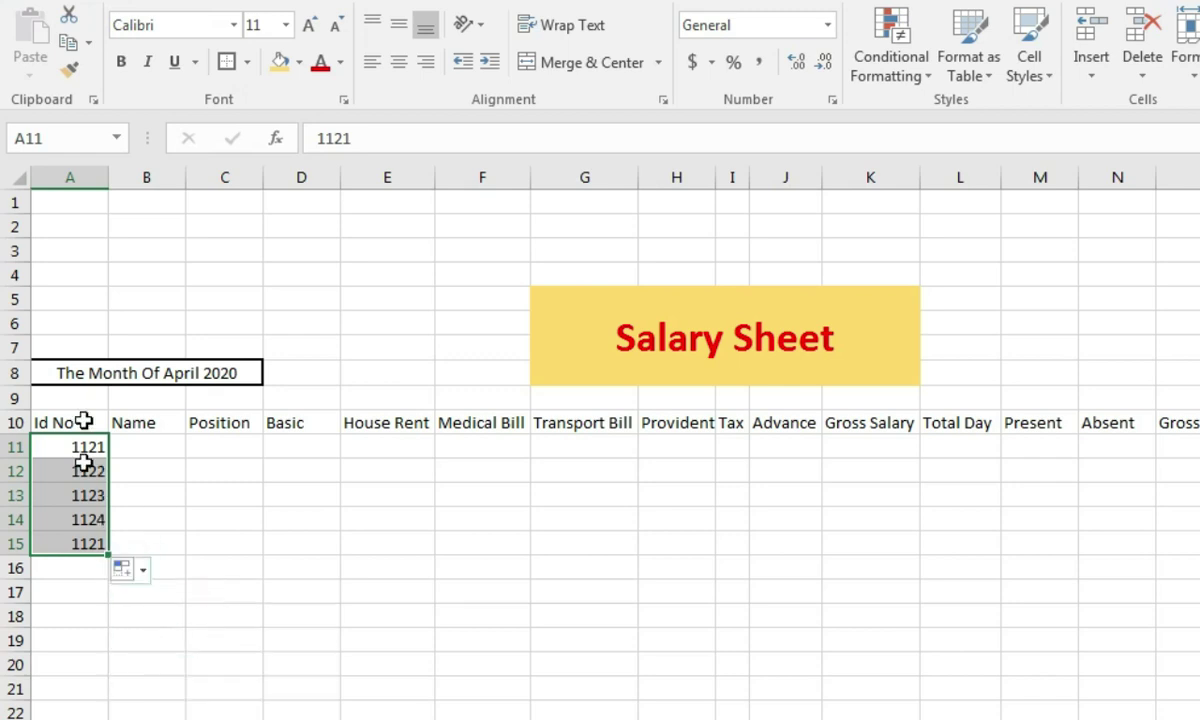
Step: Fill the first employee's name, position Helper and basic salary 12000
click(157, 455)
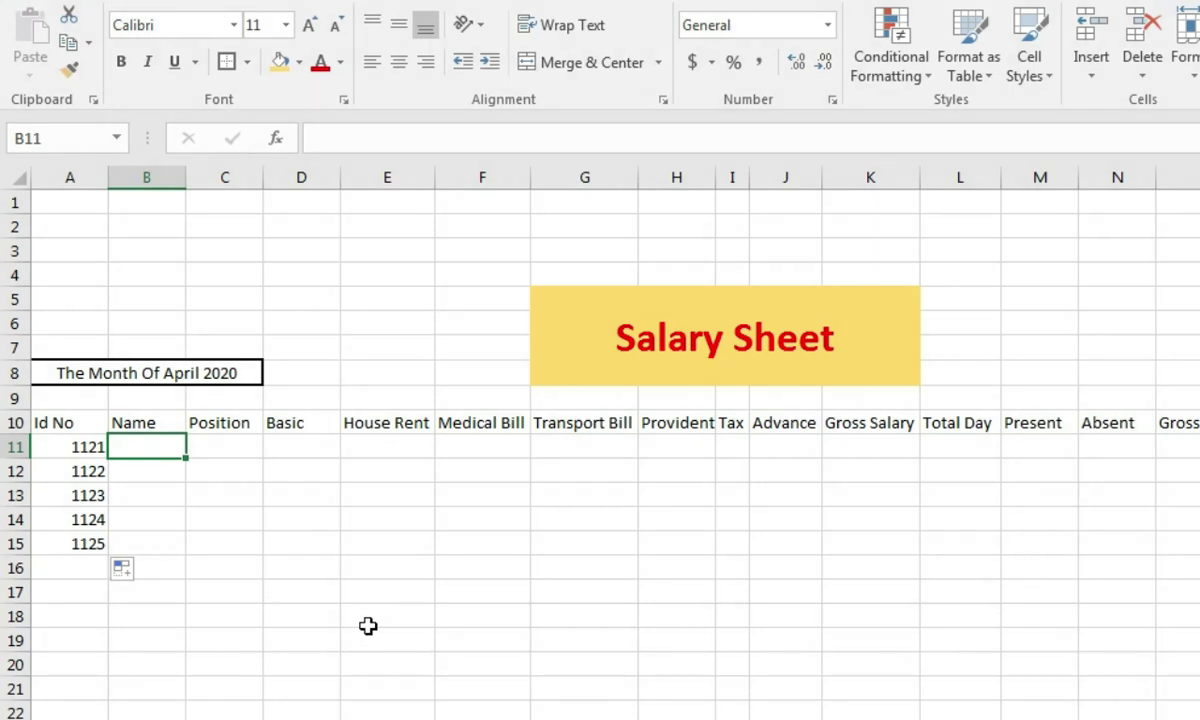
text(Akbar)
key(Tab)
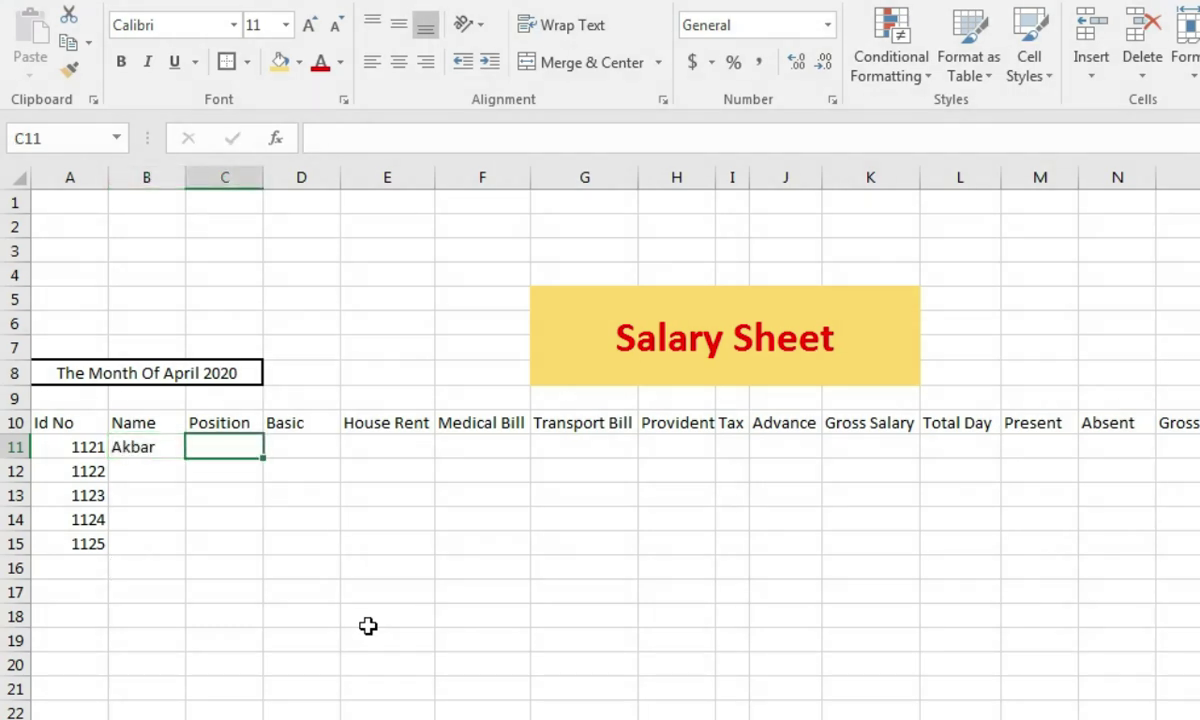
text(Helper)
key(Tab)
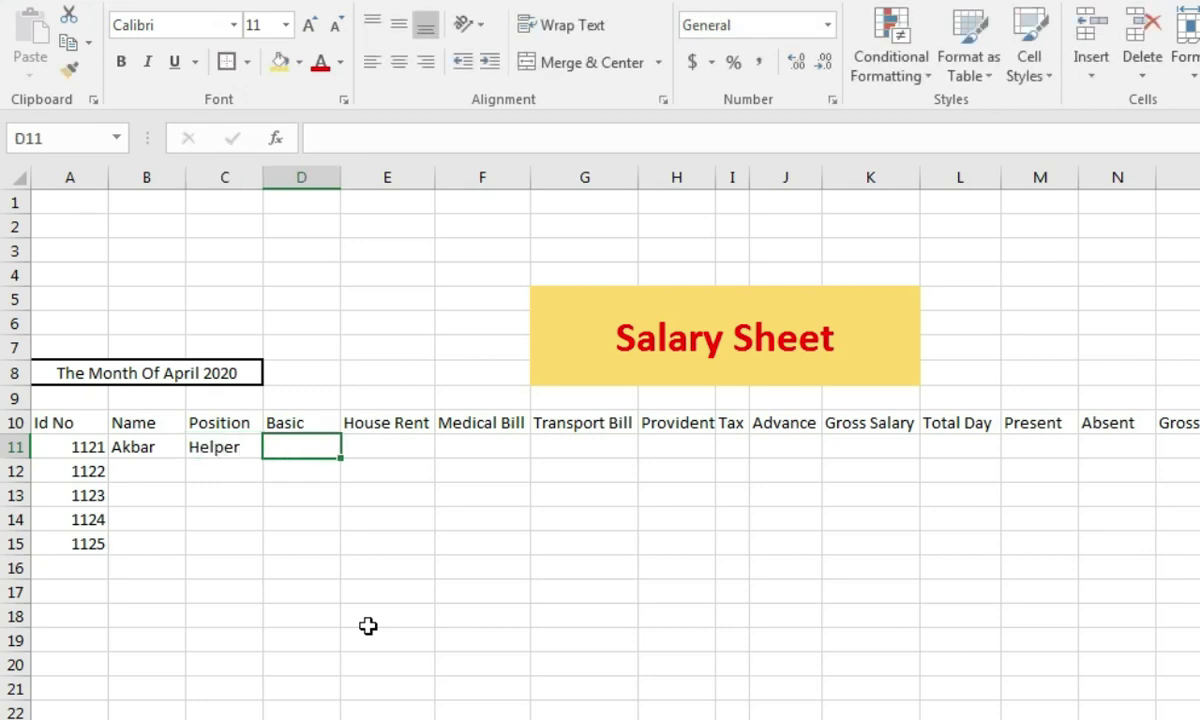
text(12000)
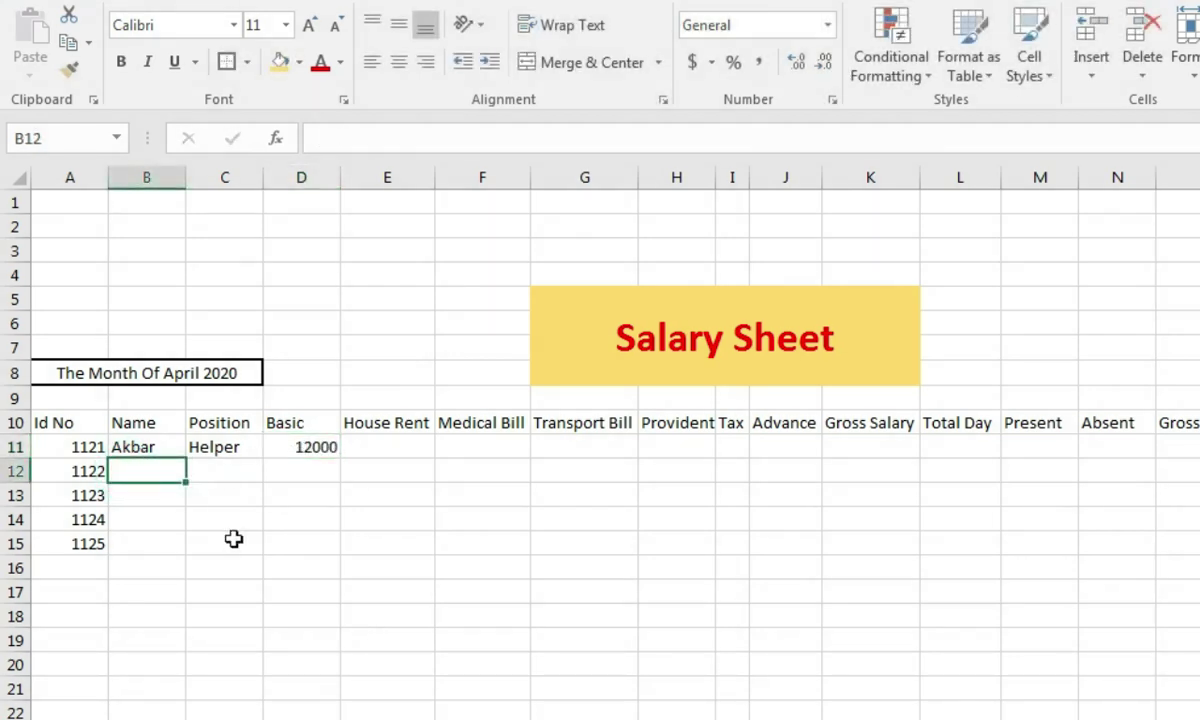
Step: Enter more employee names and the position Supervisor in C12
text(Ali)
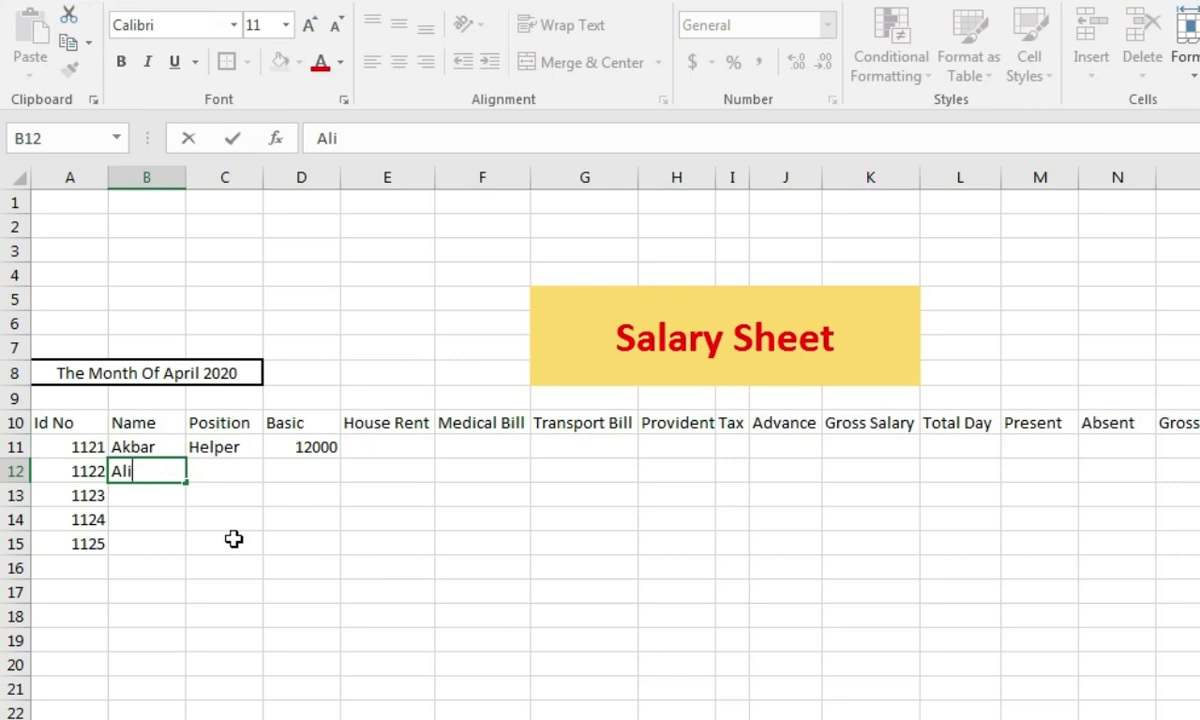
key(Return)
text(Sumo)
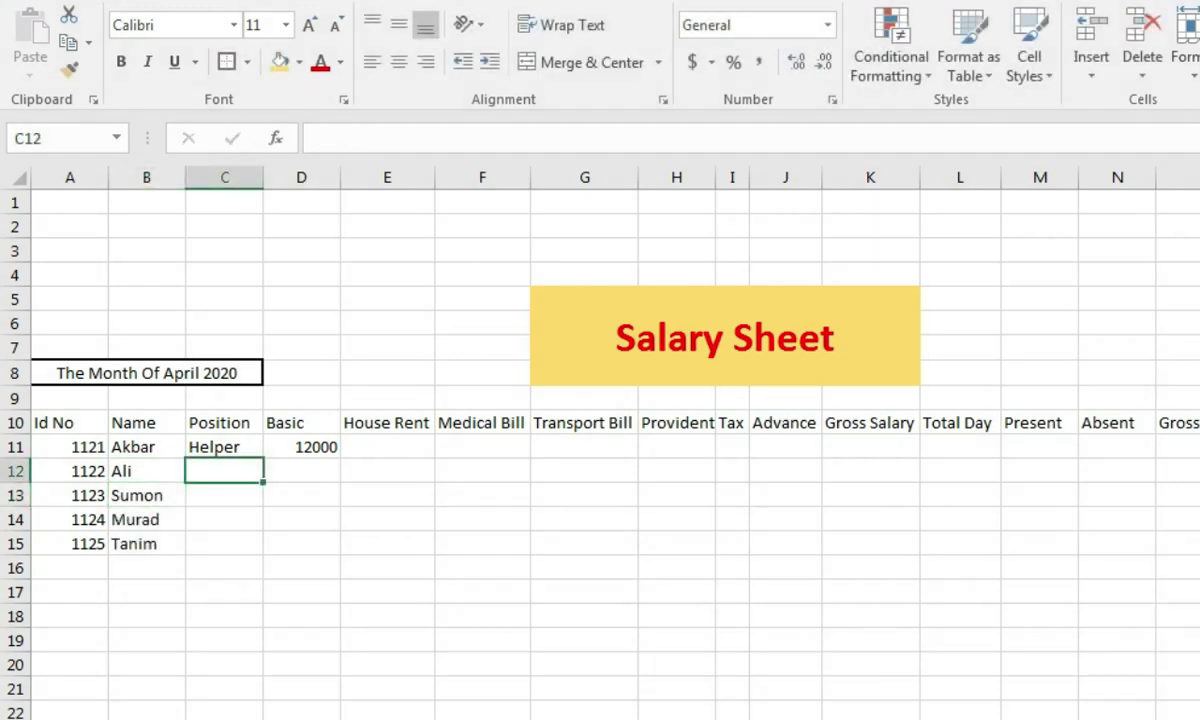
text(H)
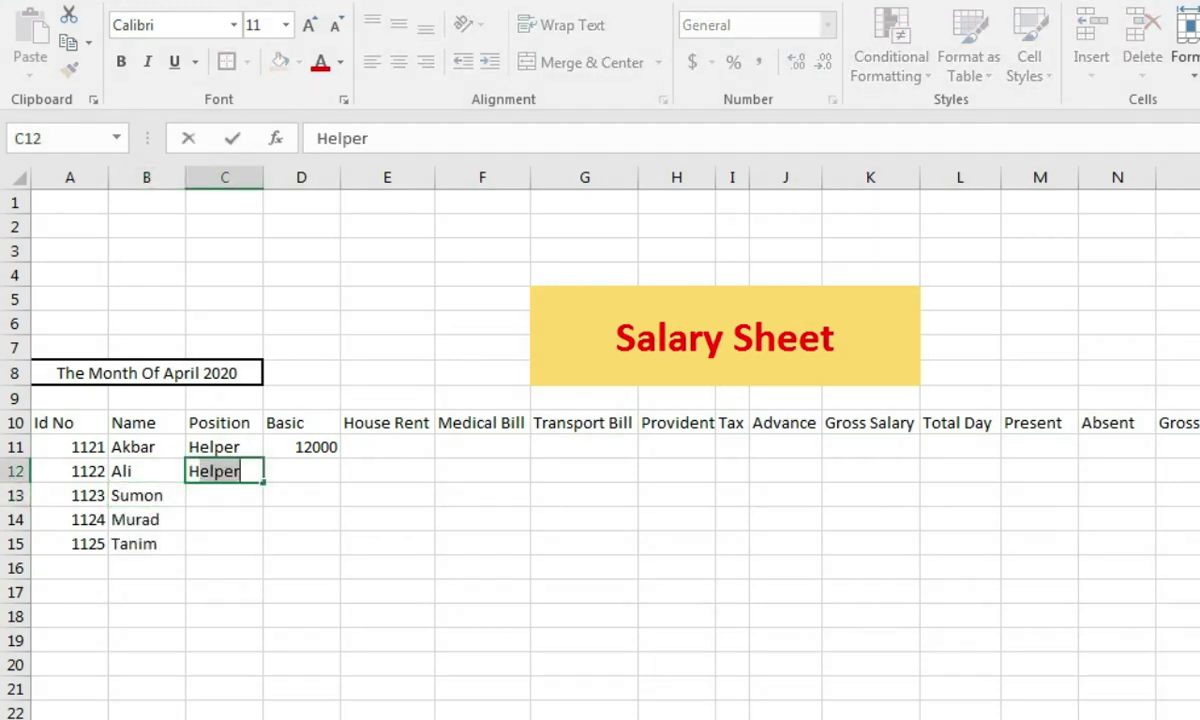
key(BackSpace)
text(Super)
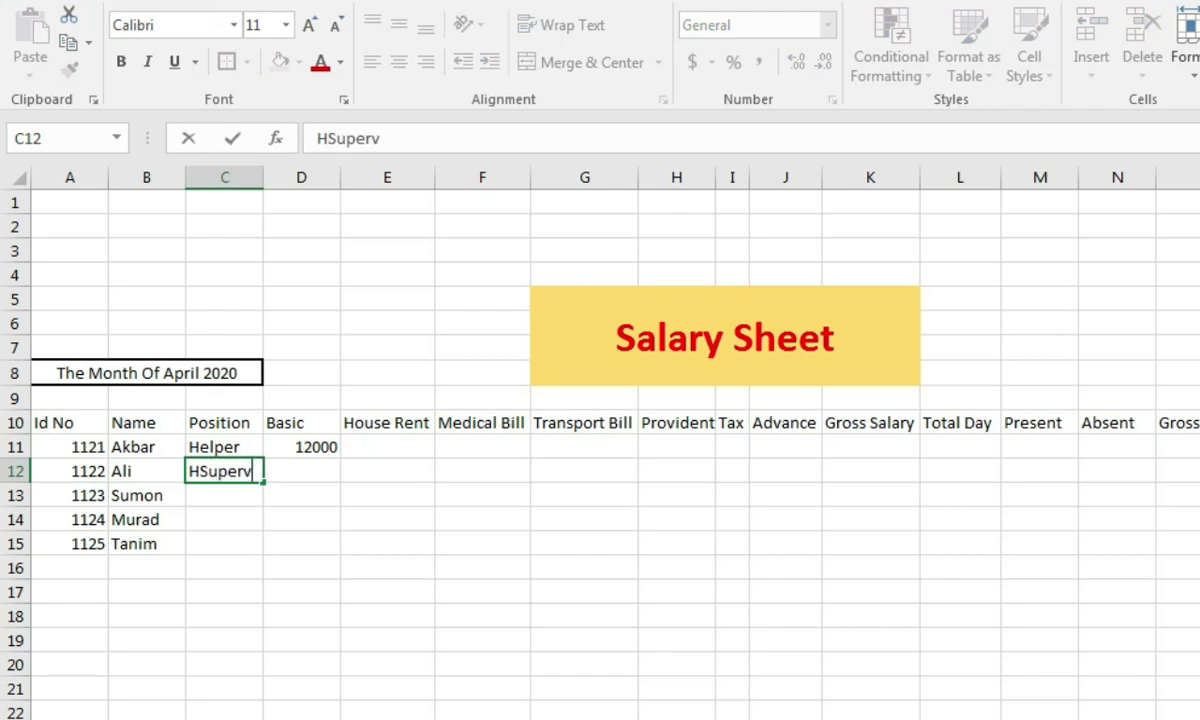
text(visor)
click(205, 471)
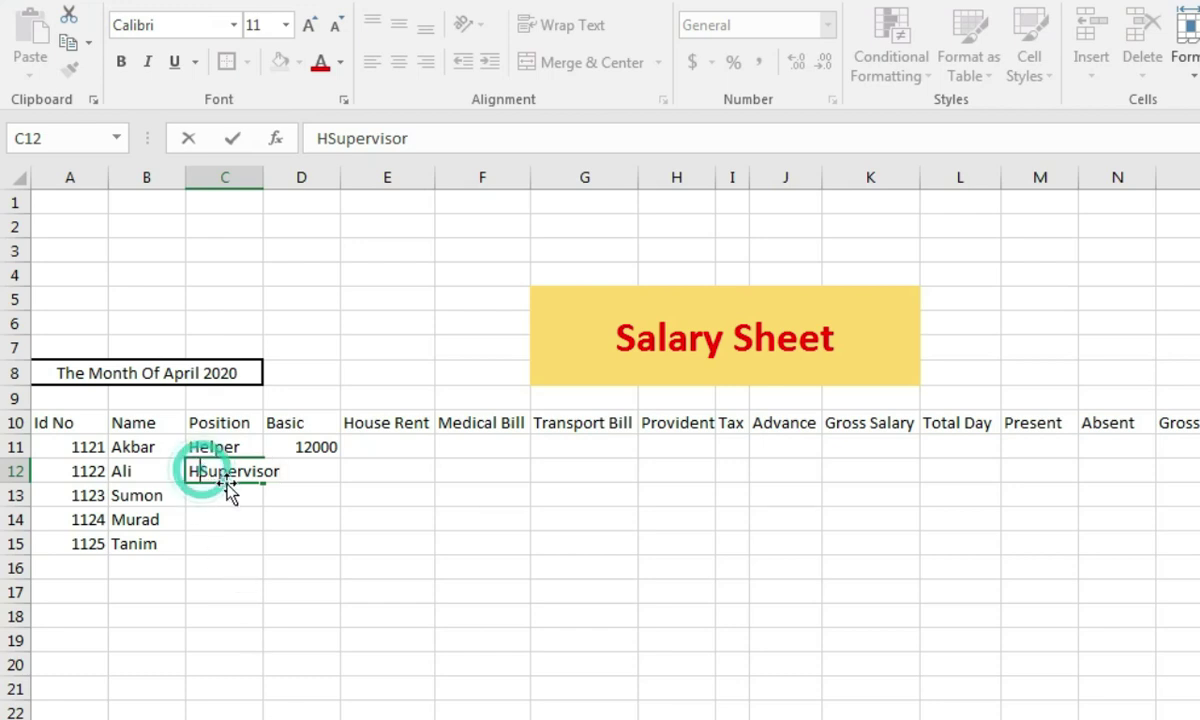
key(BackSpace)
click(218, 502)
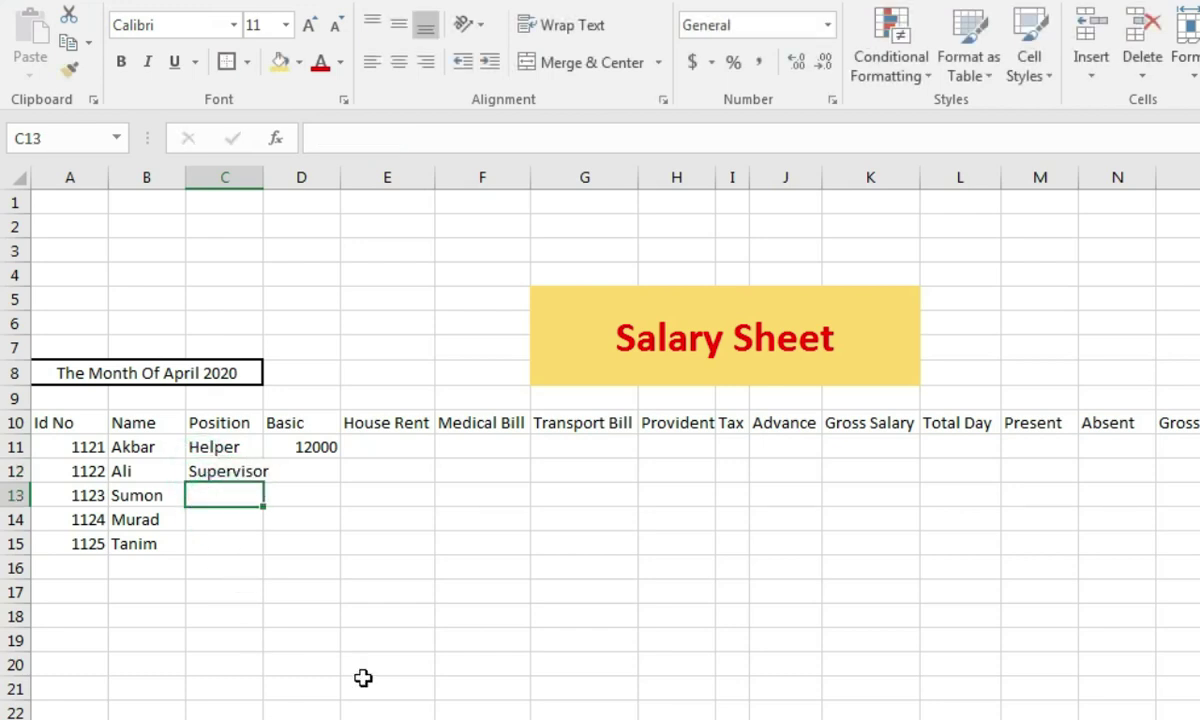
Step: Enter positions Assistant Manager in C13 and Manager in C14
text(As)
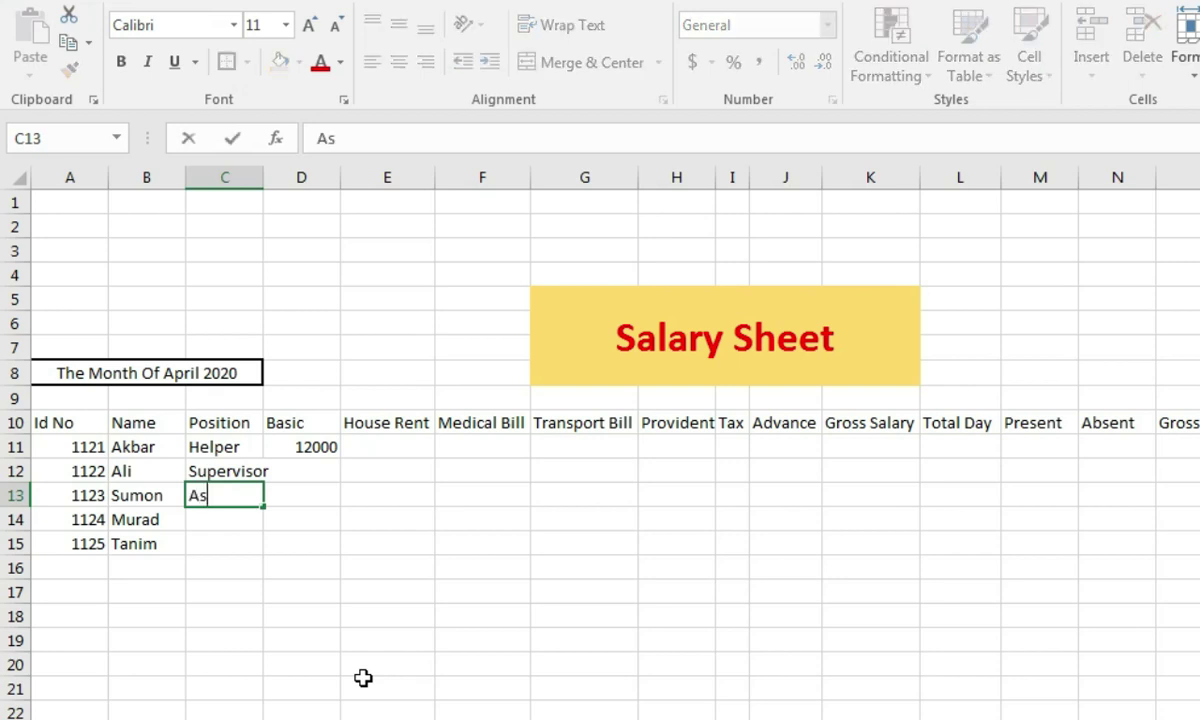
text(sistant Manager)
key(Return)
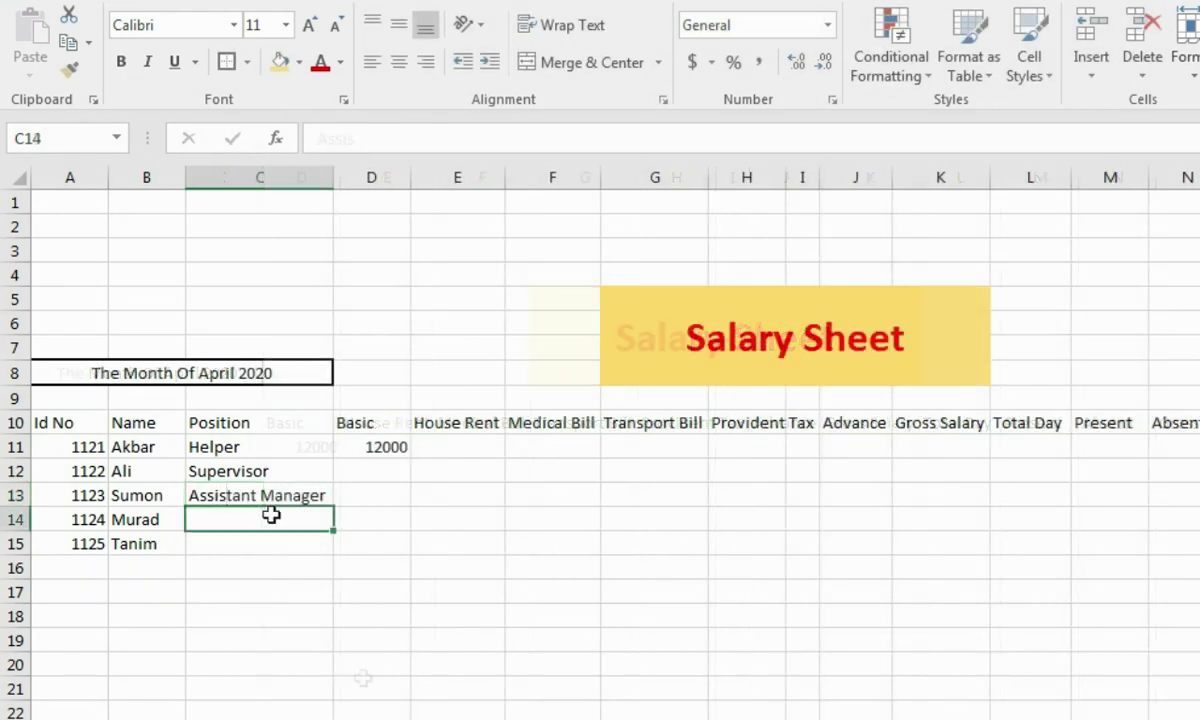
click(246, 497)
click(247, 521)
text(Manage)
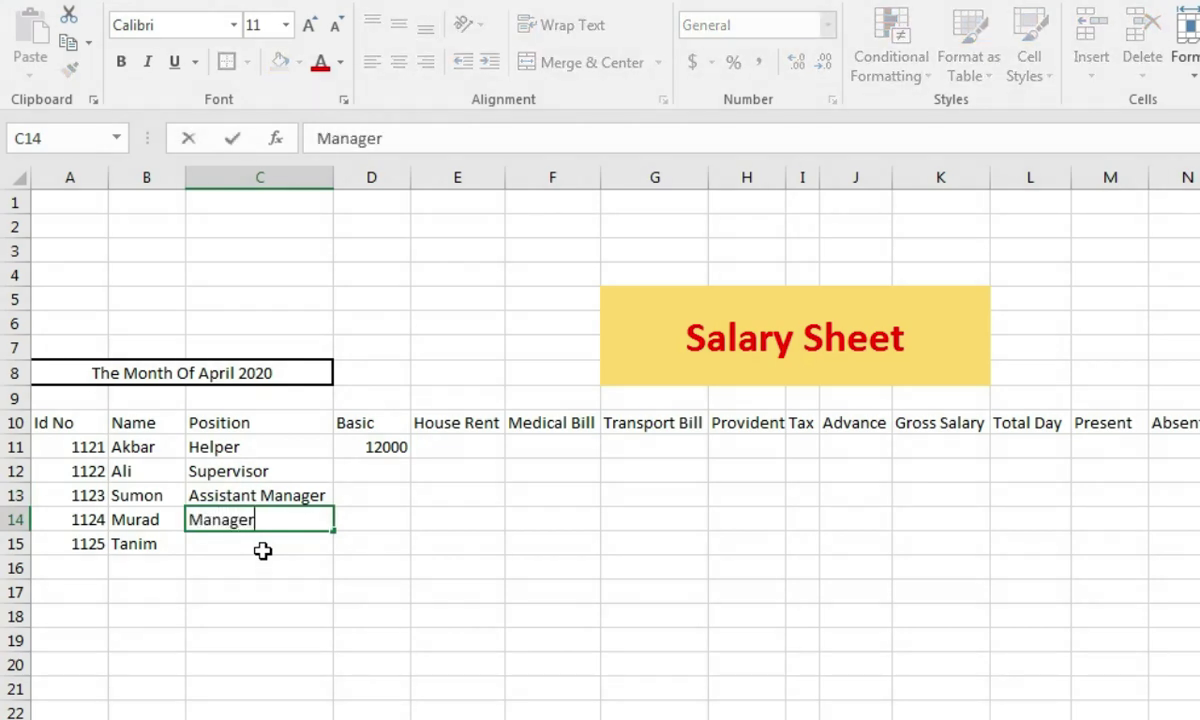
text(r)
click(262, 551)
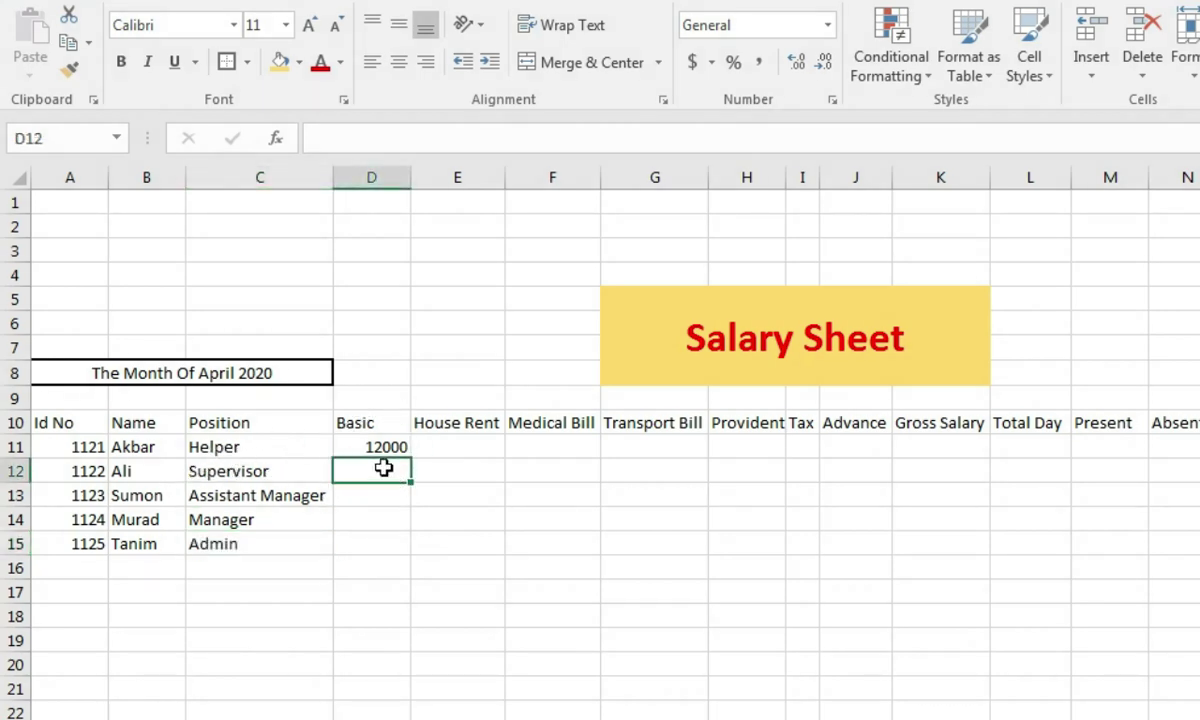
Step: Enter basic salaries 15000, 20000, 45000 and 30000 in D12:D15
text(15000)
click(372, 500)
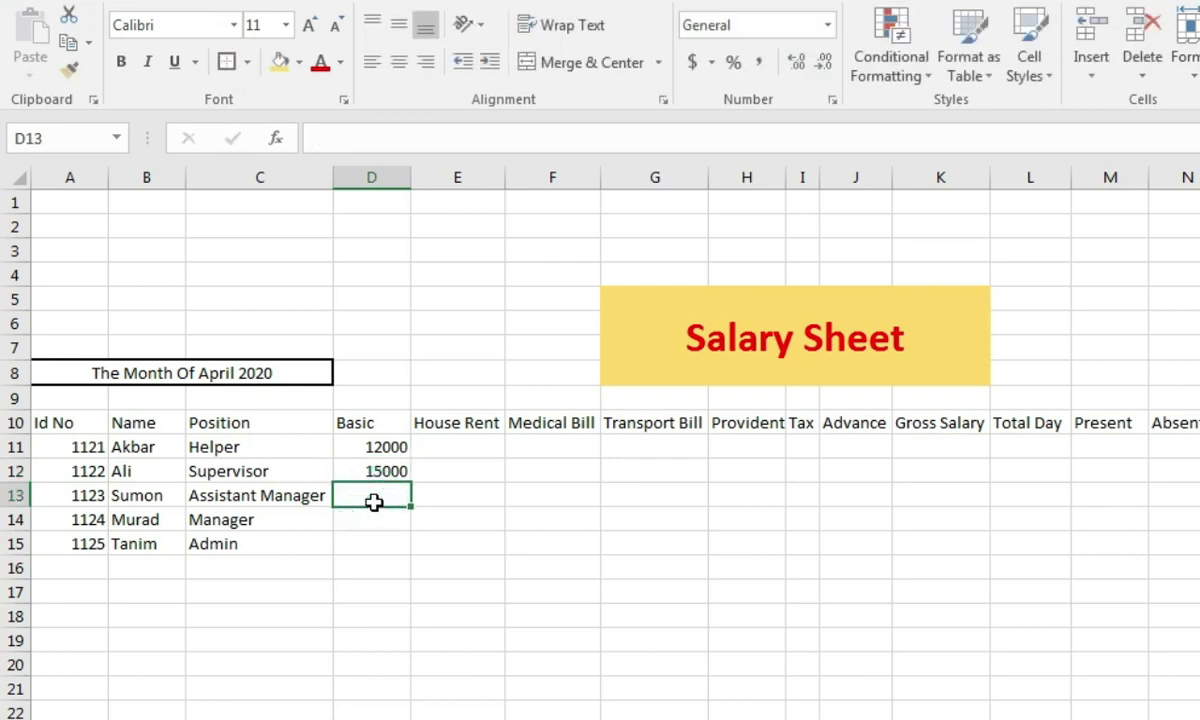
text(20000)
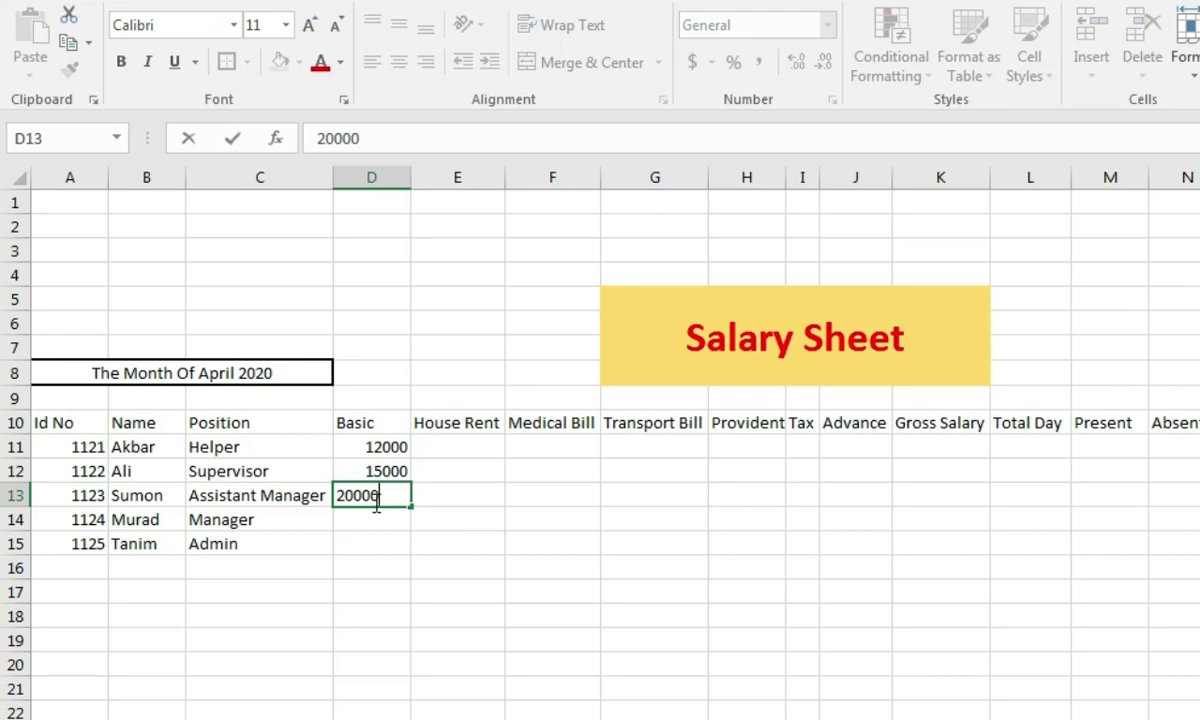
click(371, 524)
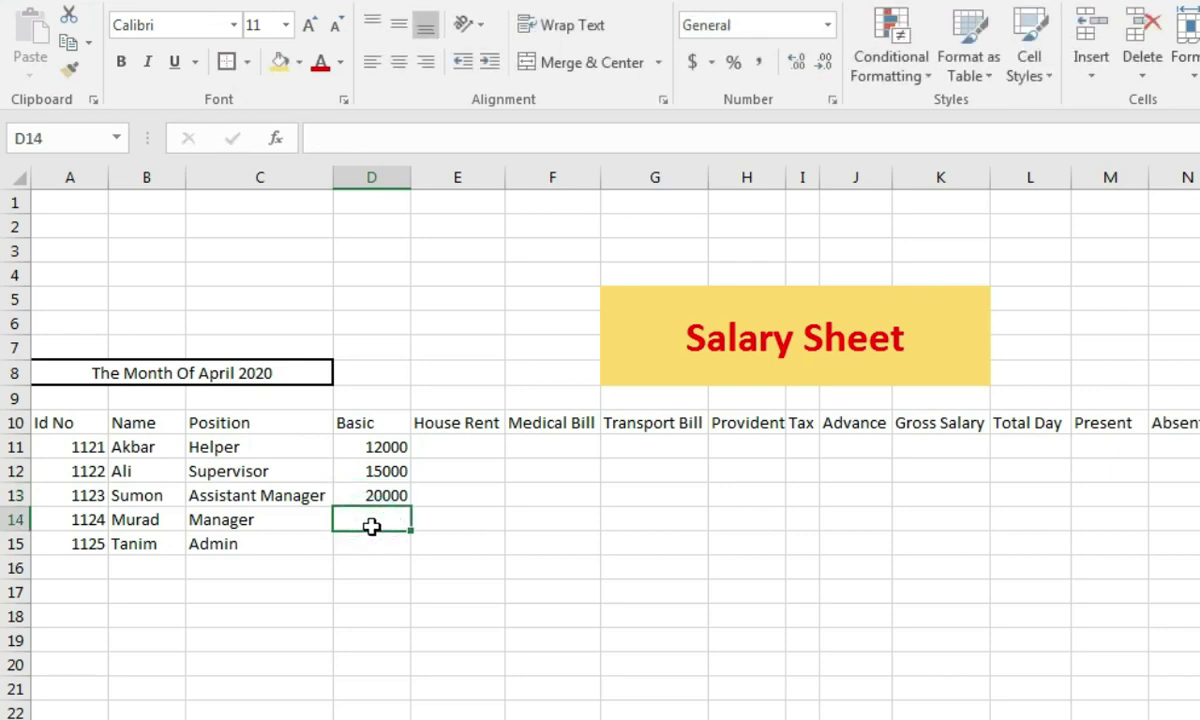
text(45000)
click(364, 545)
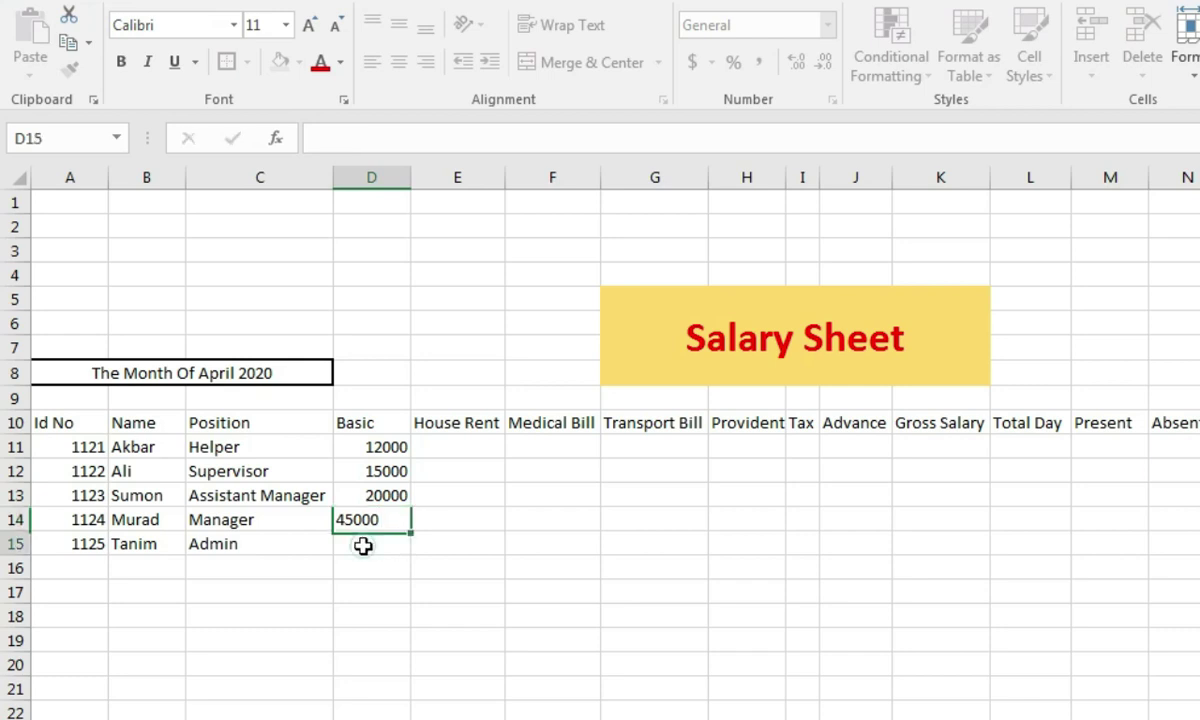
text(30000)
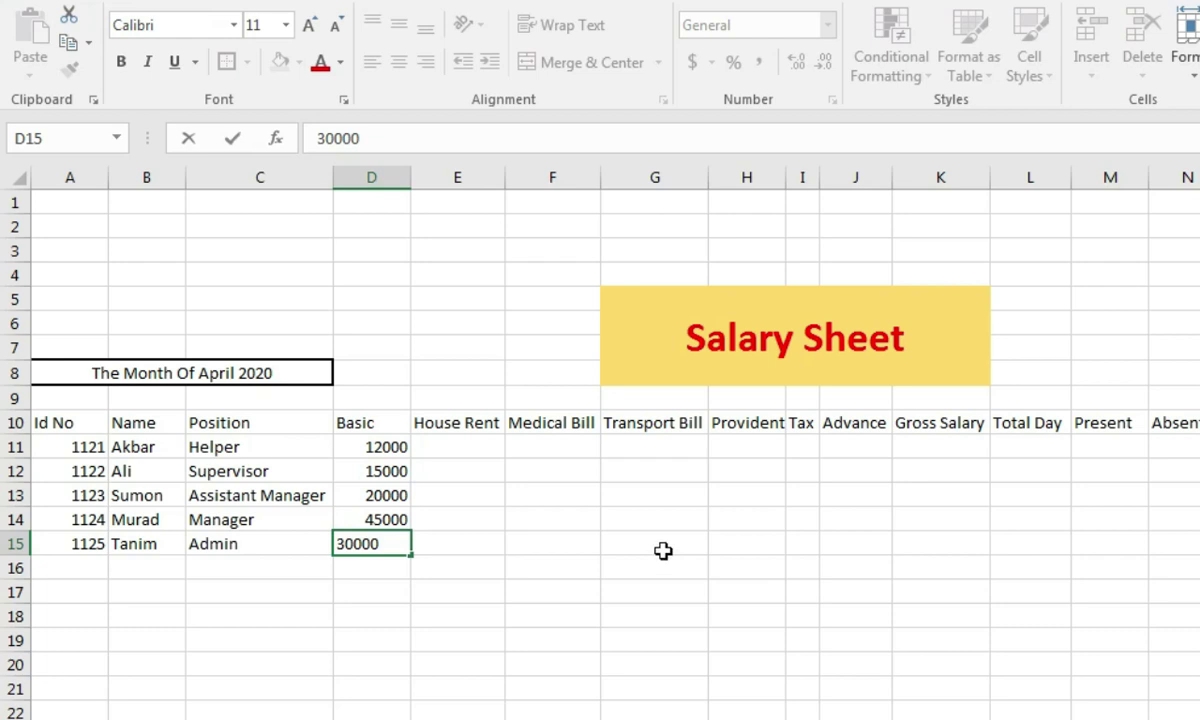
click(650, 545)
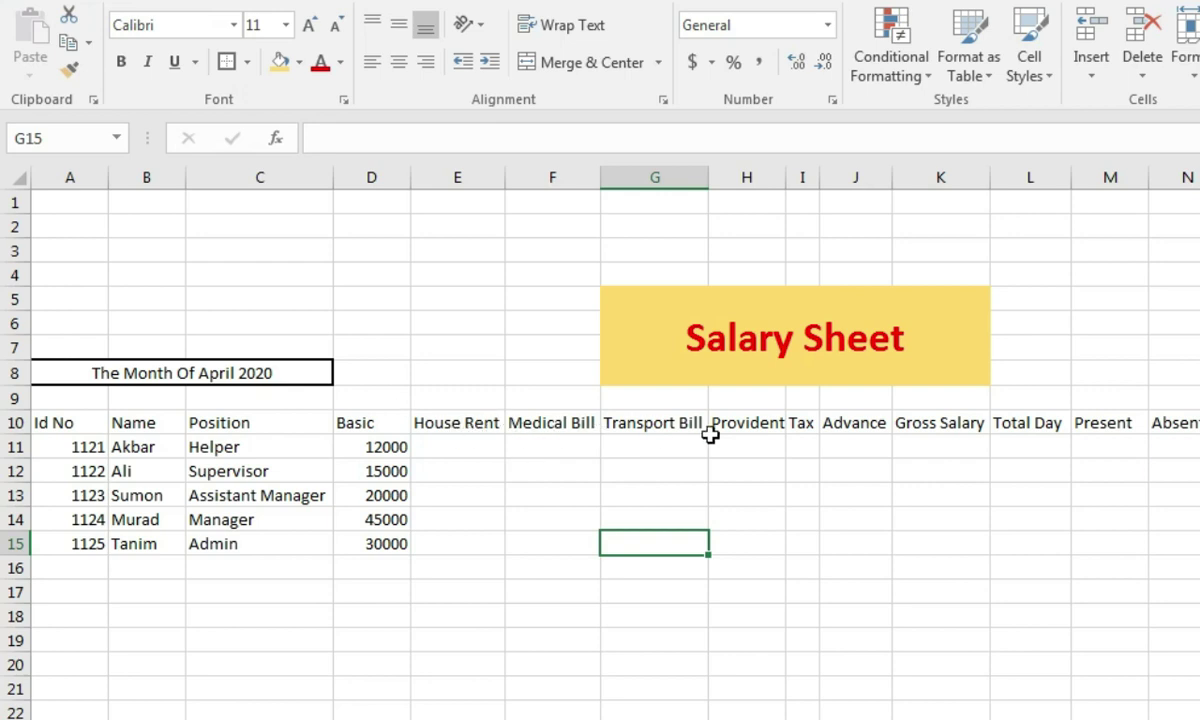
Step: Enter rates of 40%, 12% and 5% above House Rent, Medical Bill and Transport Bill
click(430, 398)
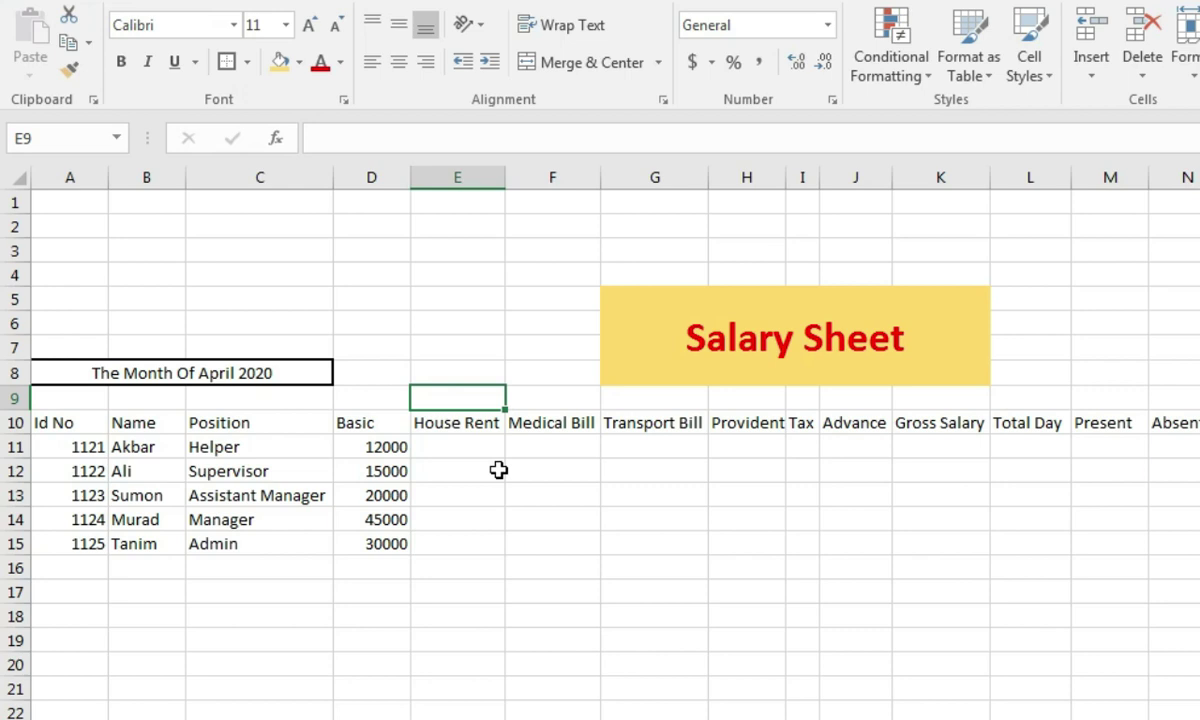
text(40)
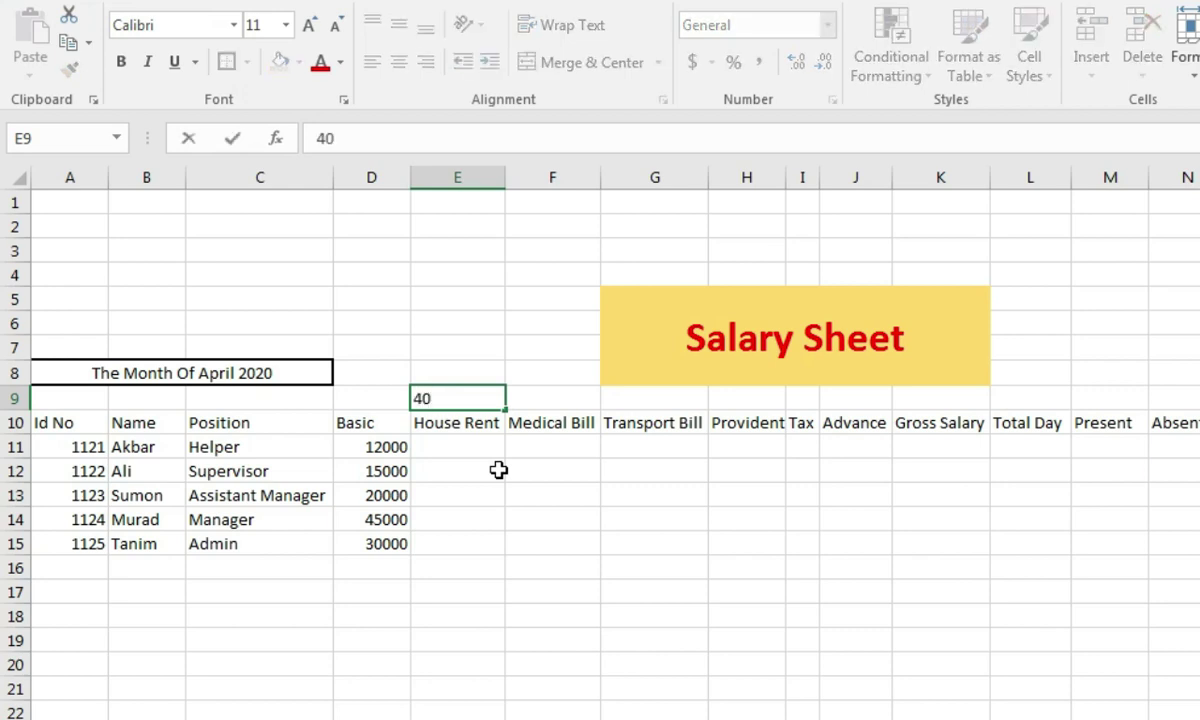
text(%)
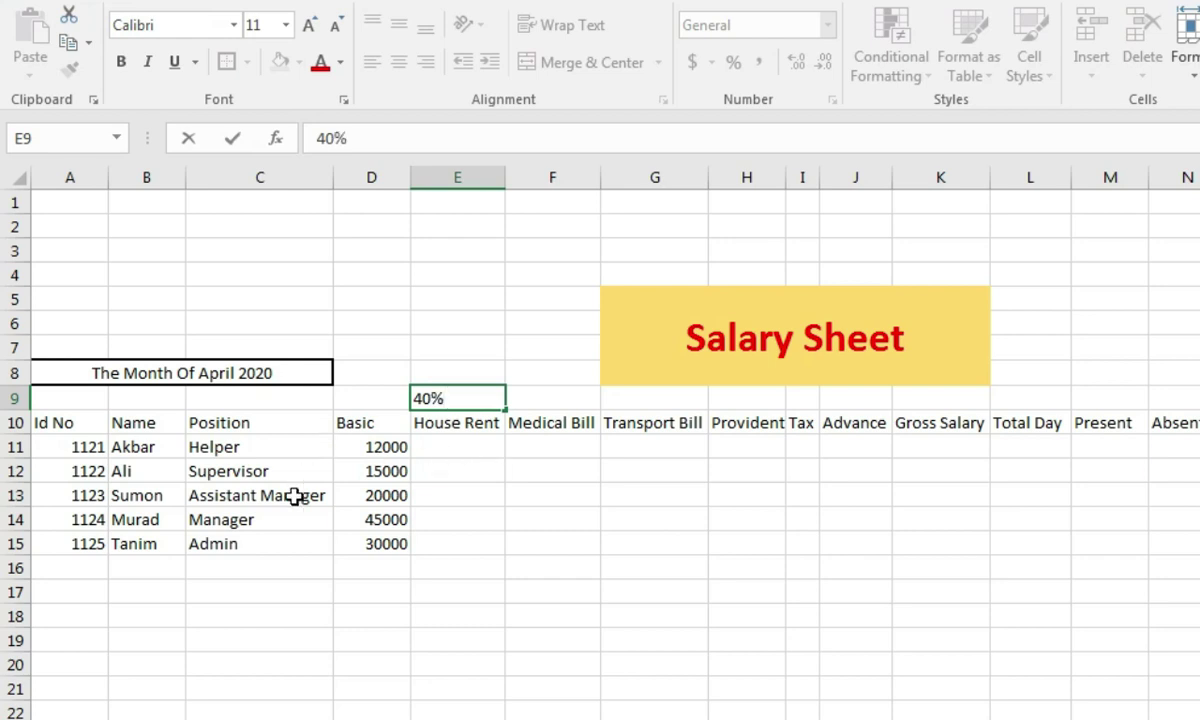
click(455, 454)
click(574, 408)
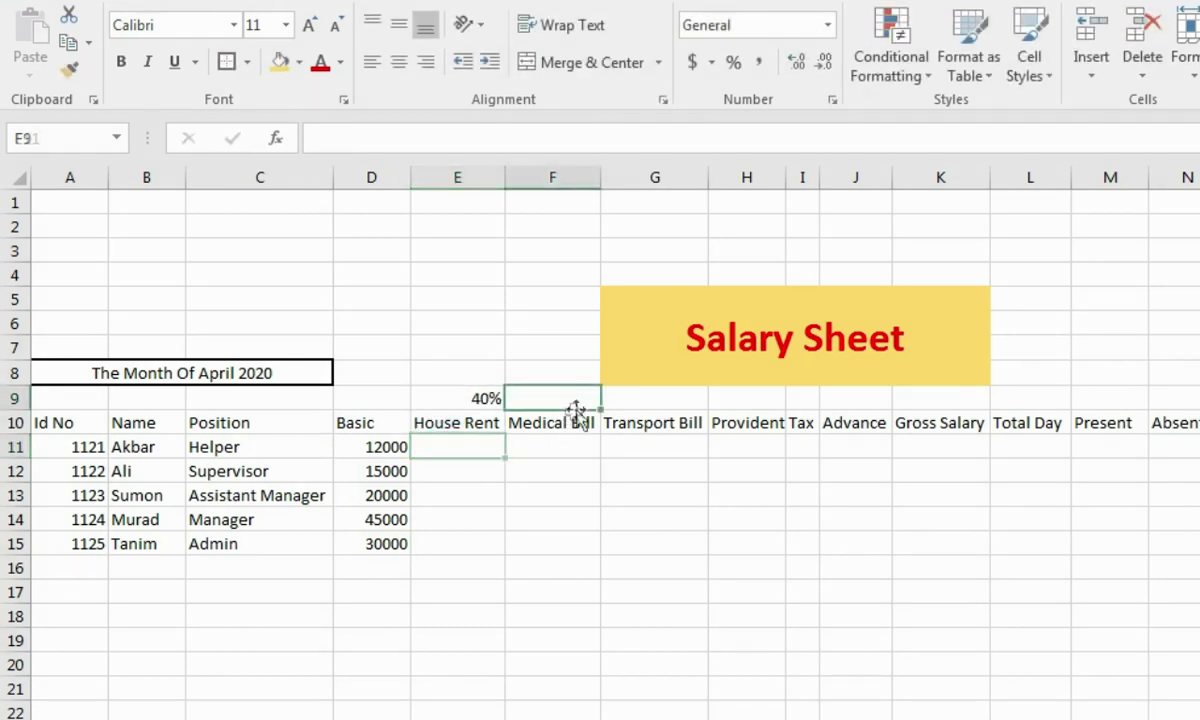
text(12%)
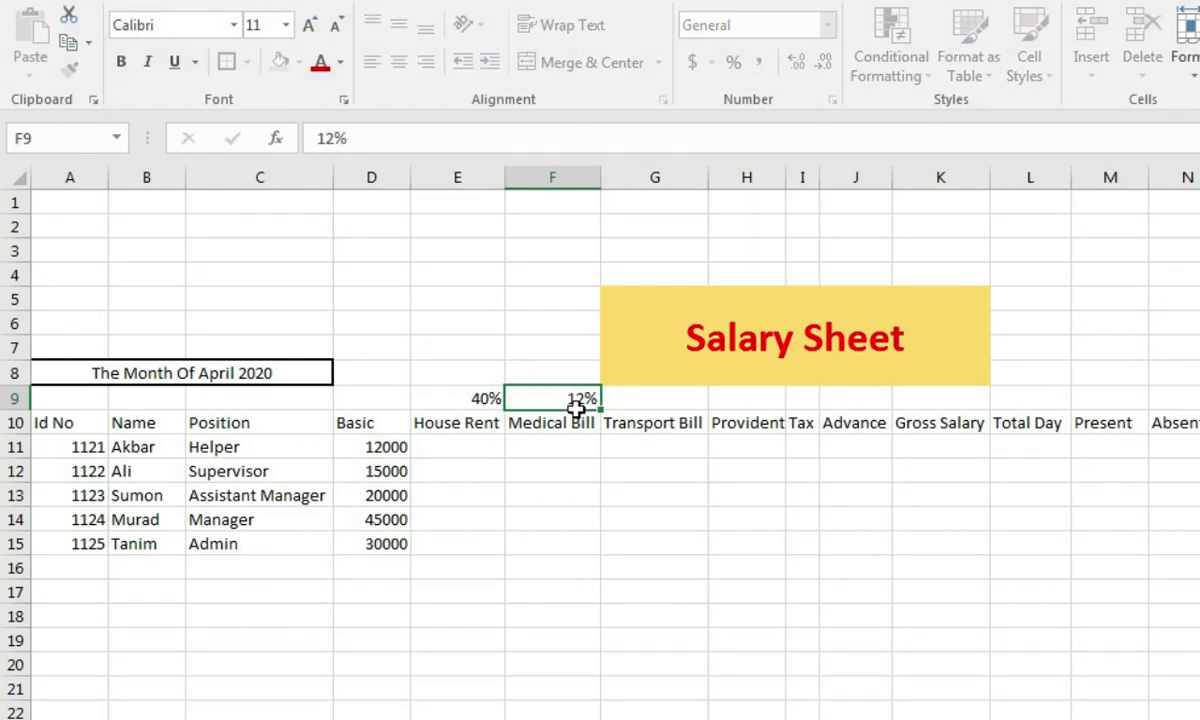
key(Tab)
text(5%)
key(Tab)
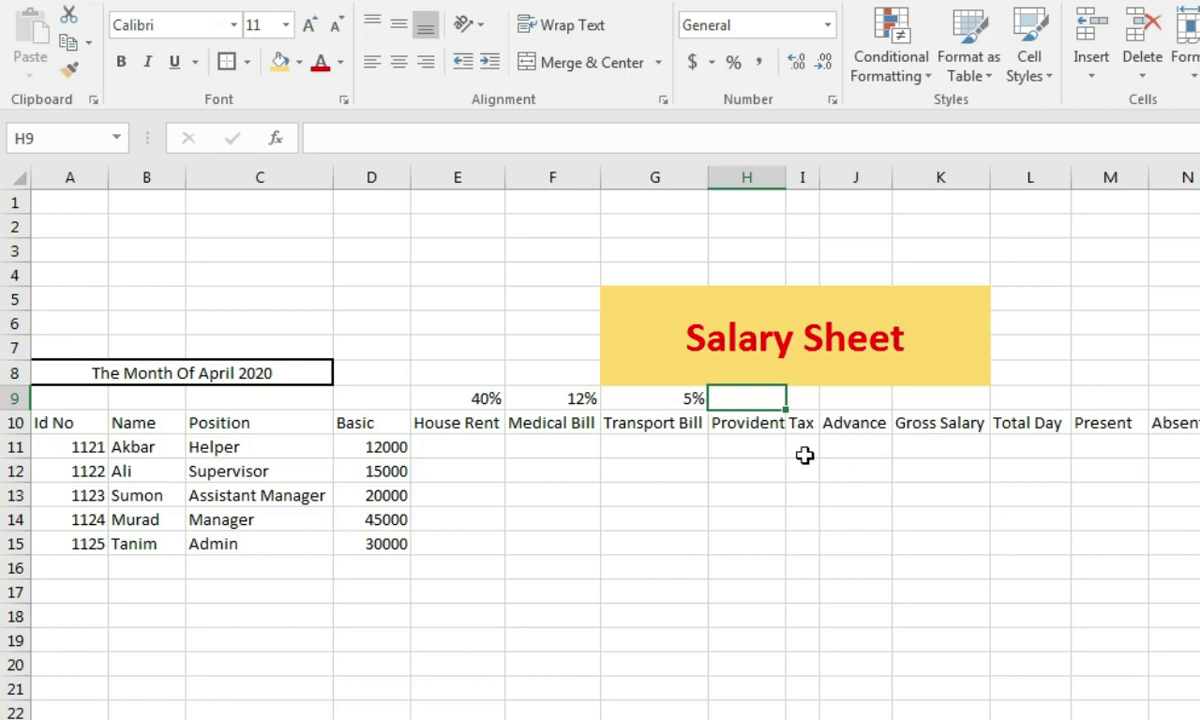
Step: Enter 3% above the Provident Fund heading and 1% above the Tax heading
click(752, 444)
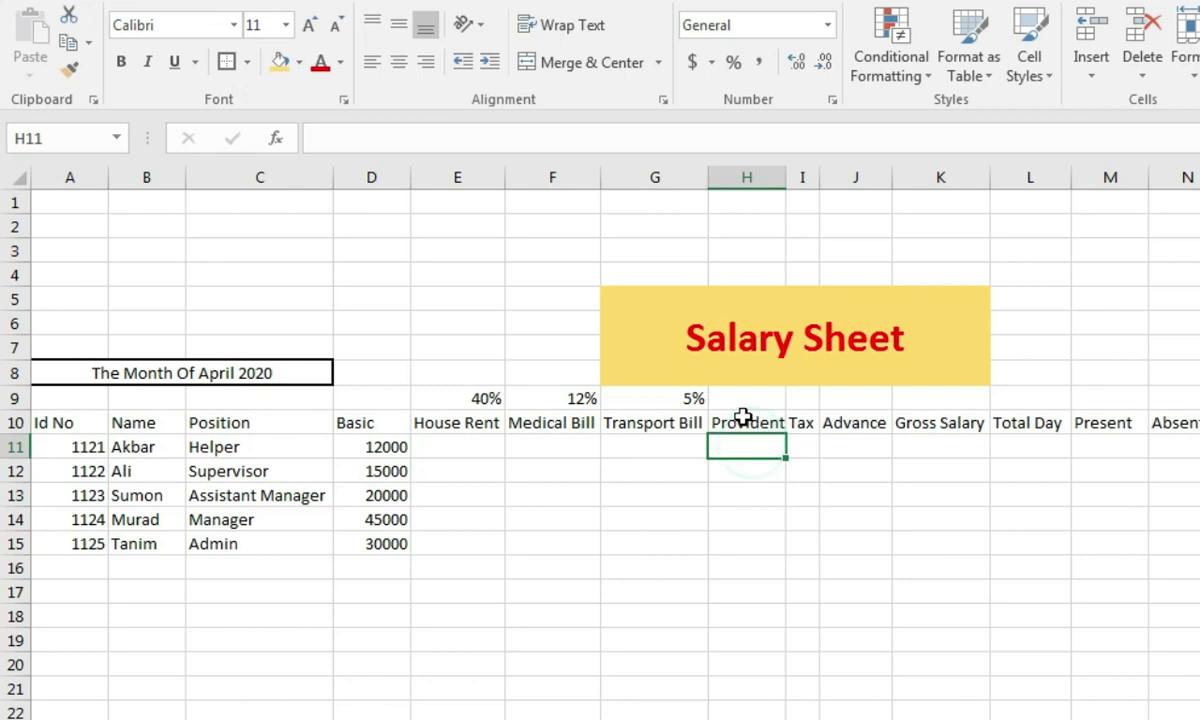
click(747, 422)
click(749, 403)
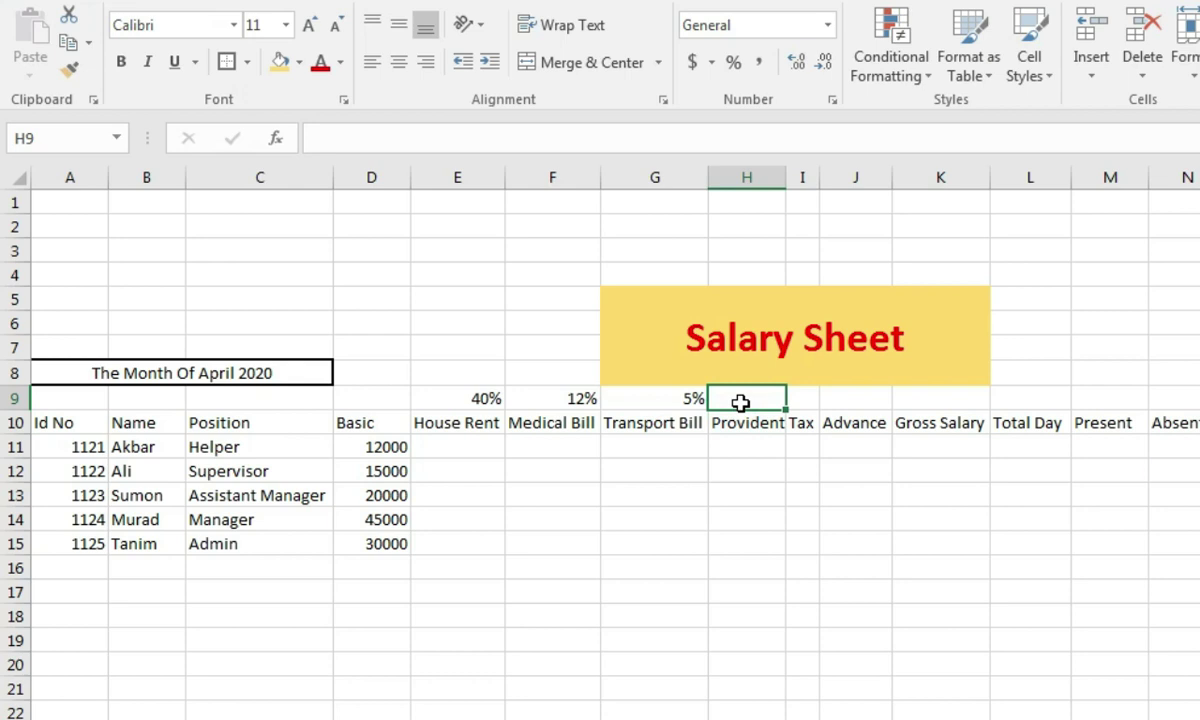
text(3)
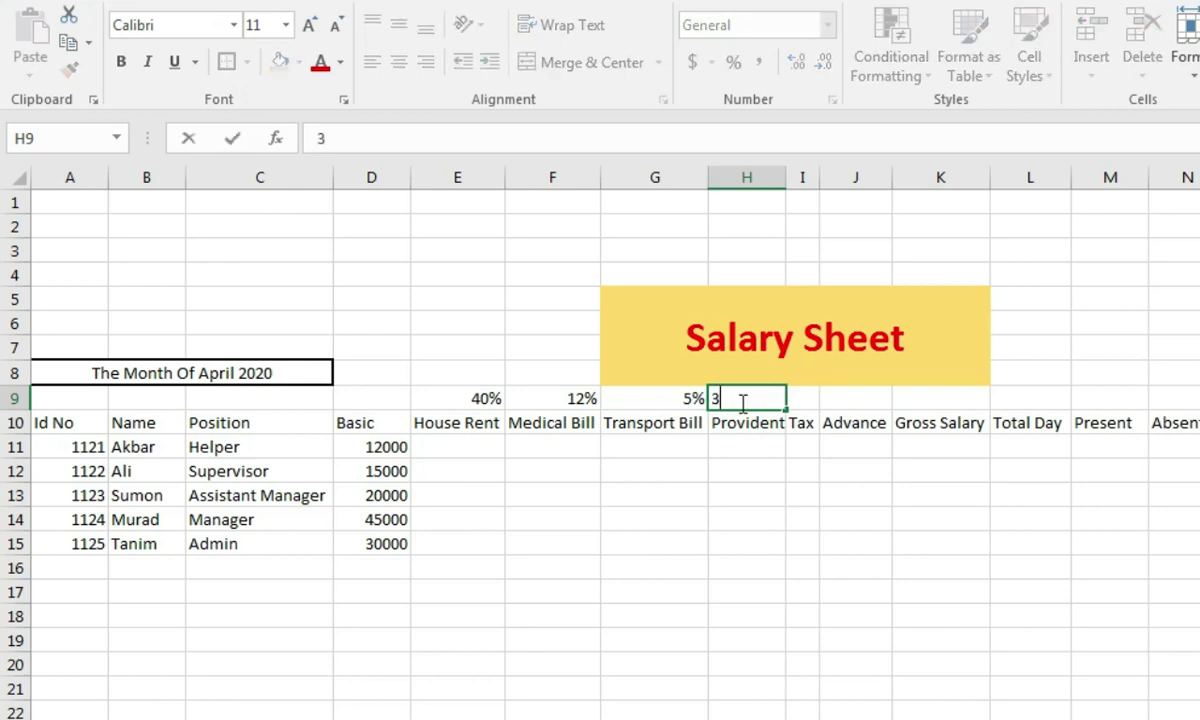
text(%)
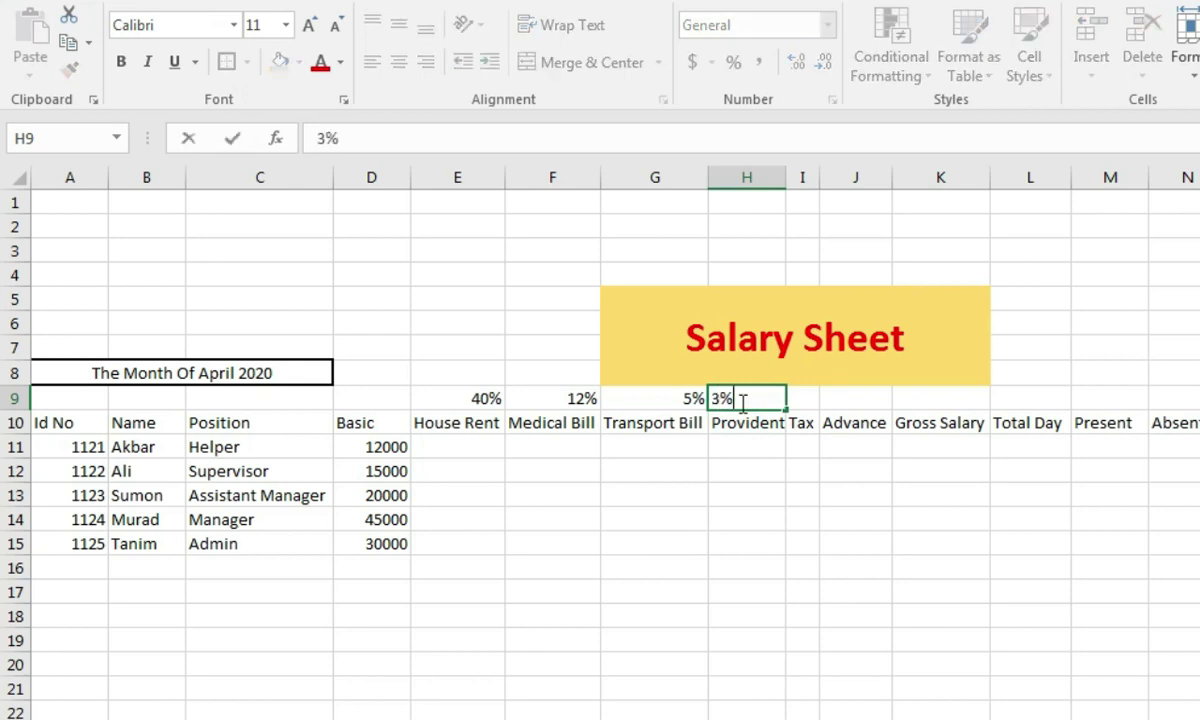
click(762, 517)
click(796, 400)
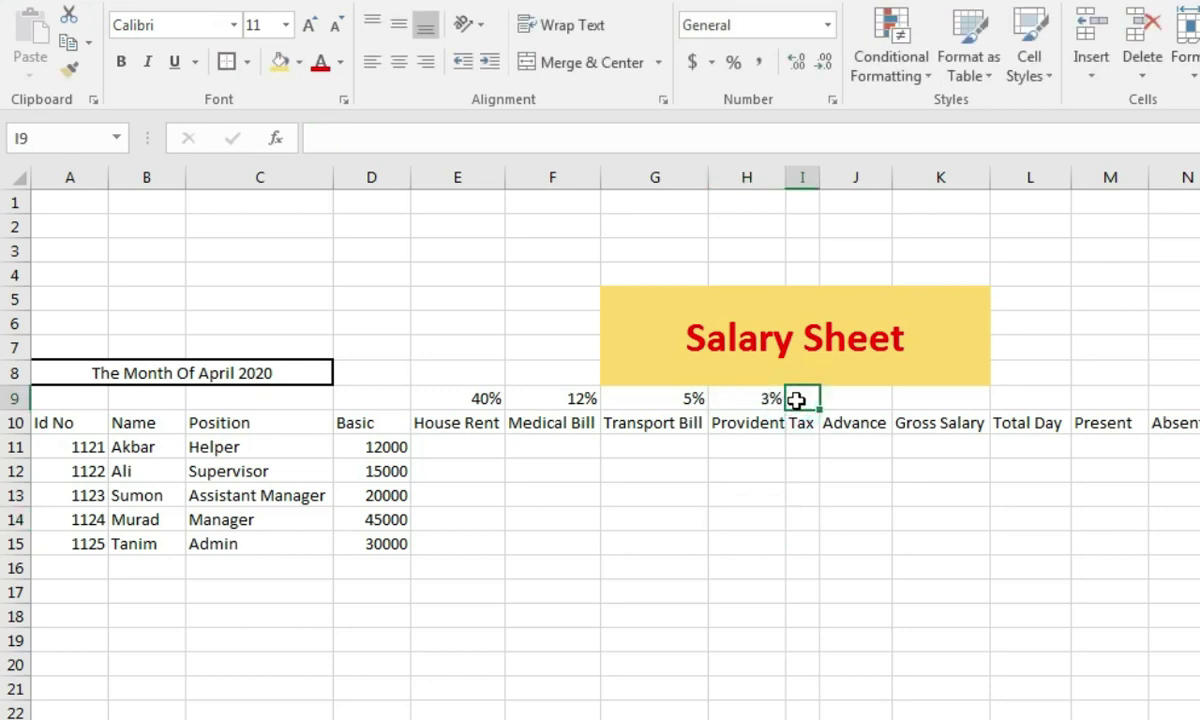
text(1)
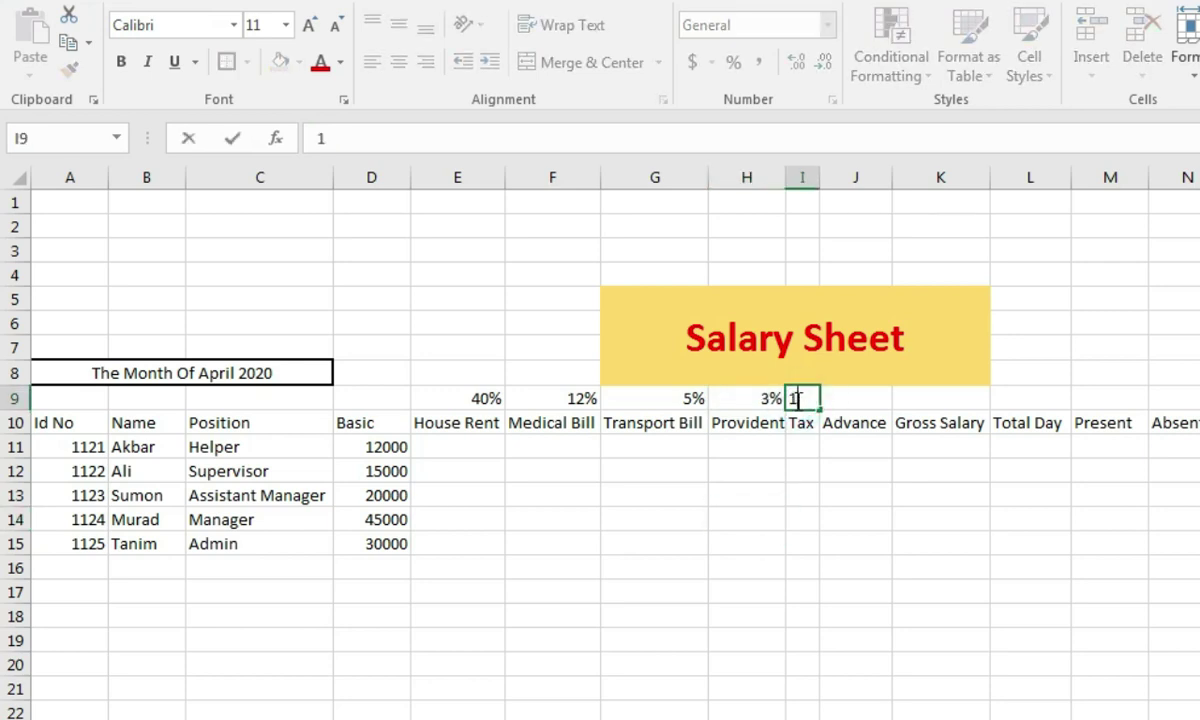
text(%)
click(862, 498)
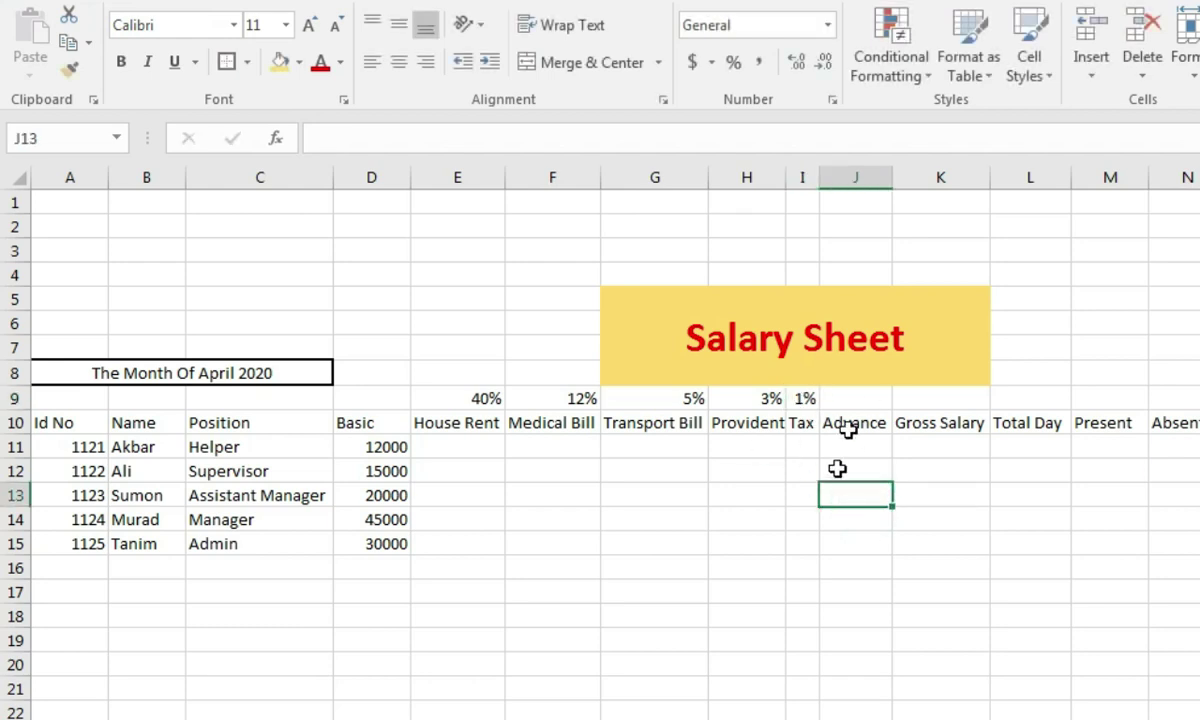
click(456, 450)
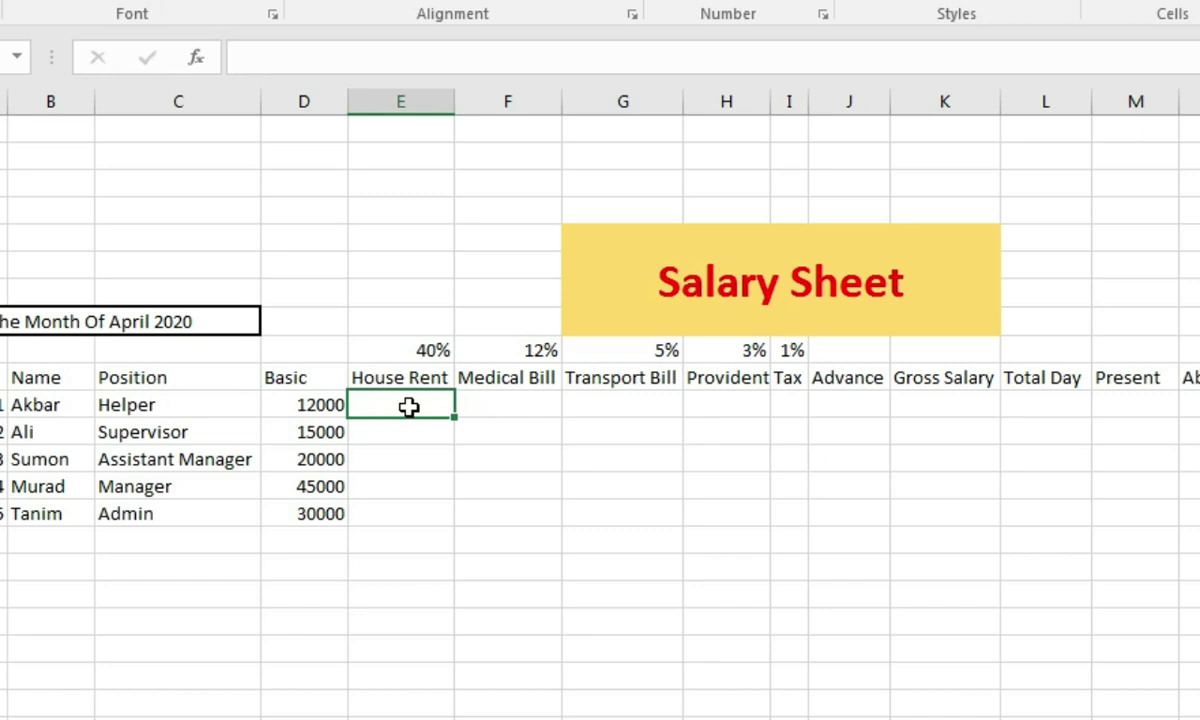
Step: Try a Basic/100*40 House Rent formula in the first row, then clear it
double_click(400, 405)
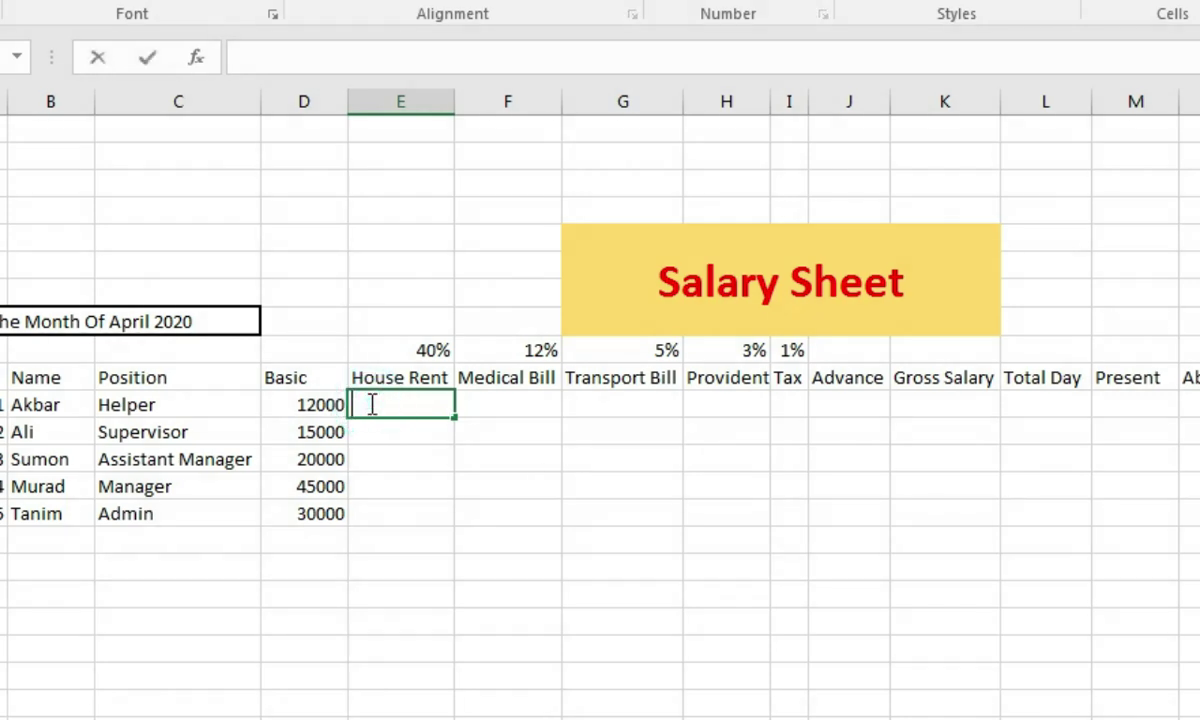
click(318, 406)
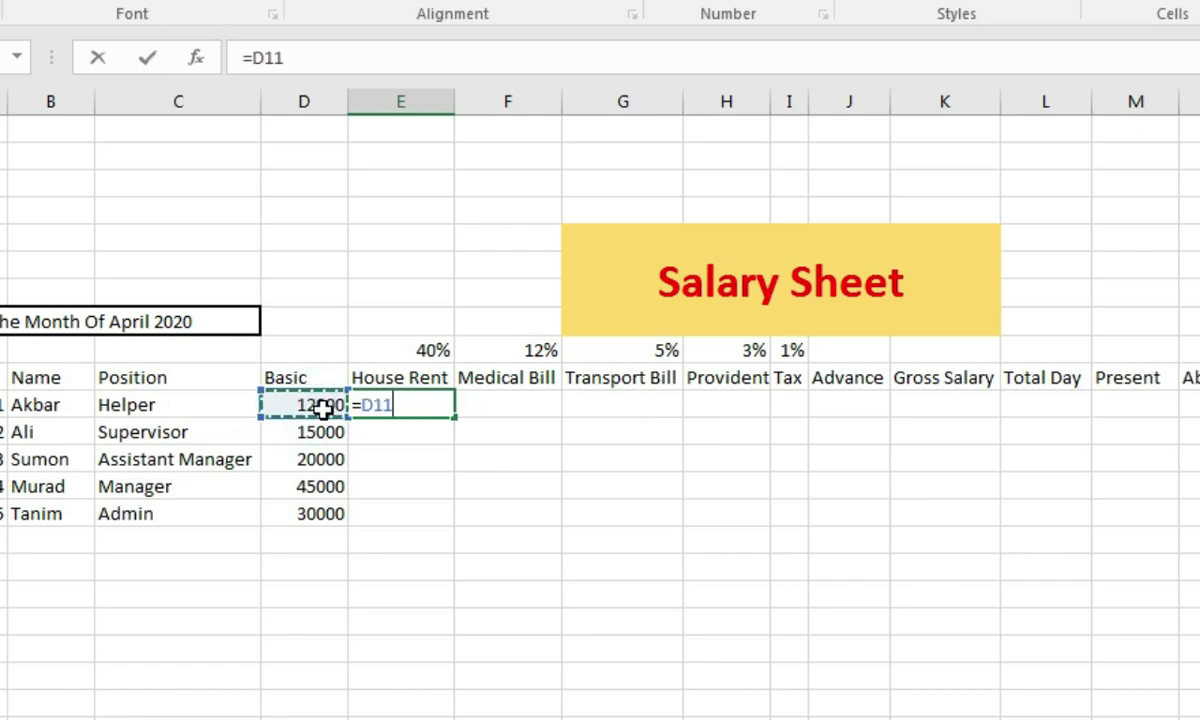
text(/)
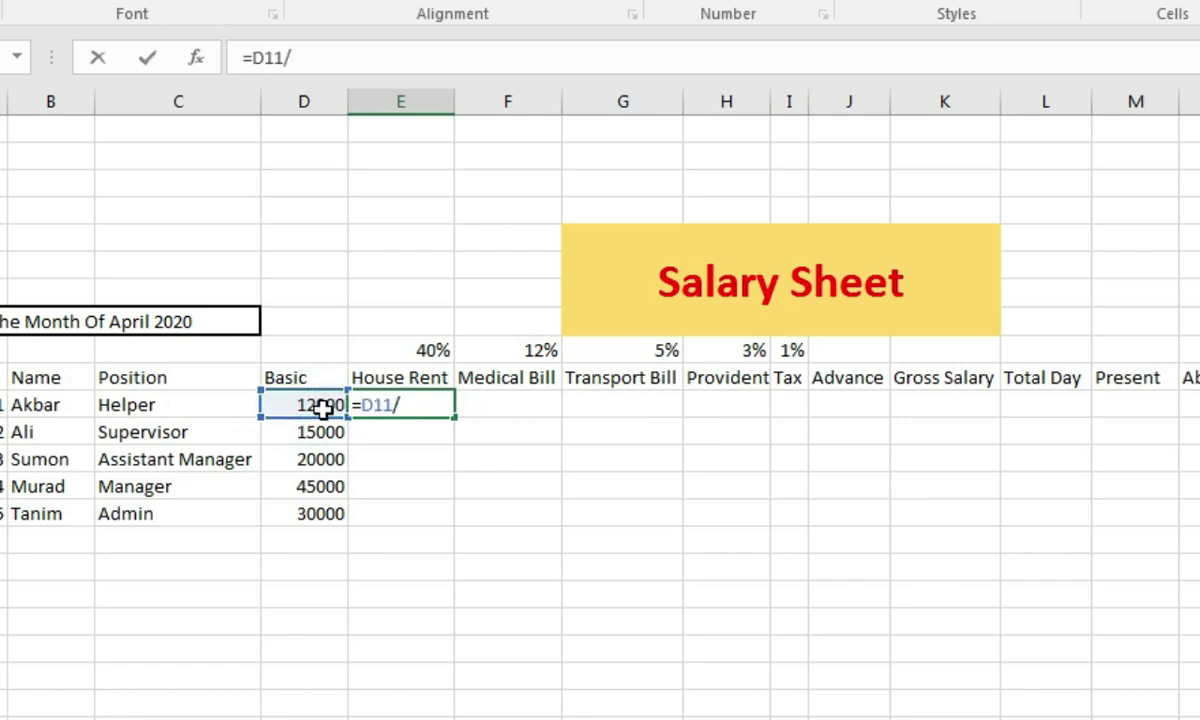
text(100)
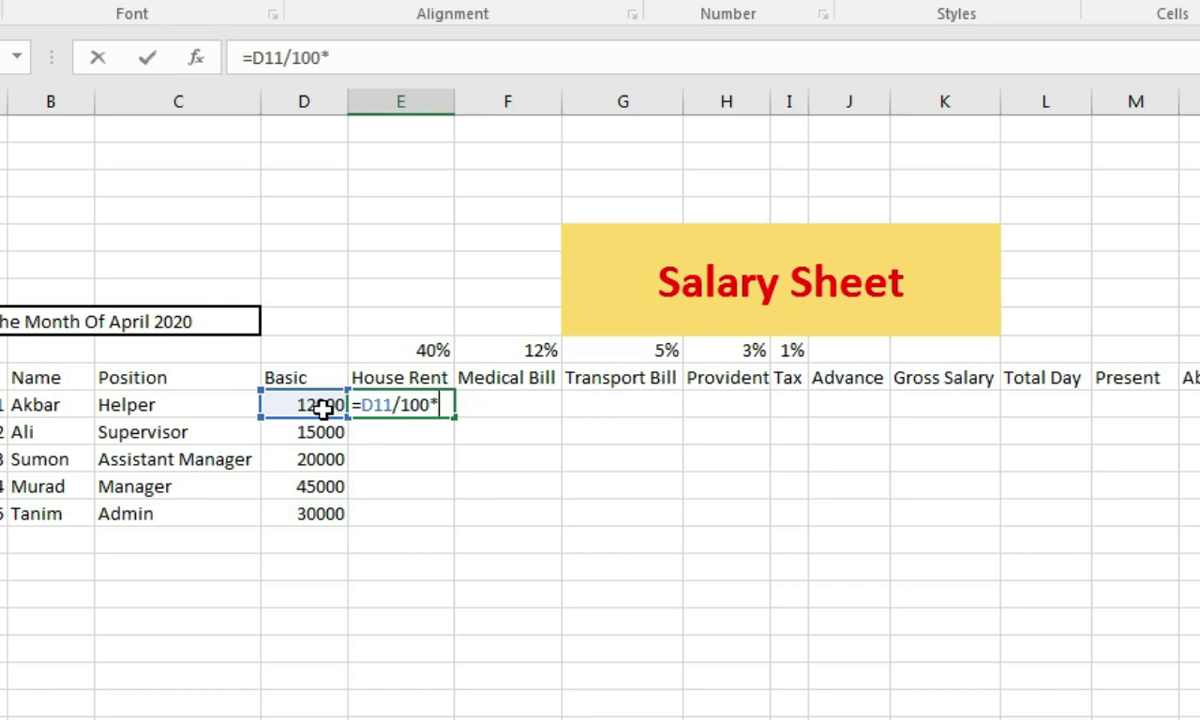
text(*40)
key(Return)
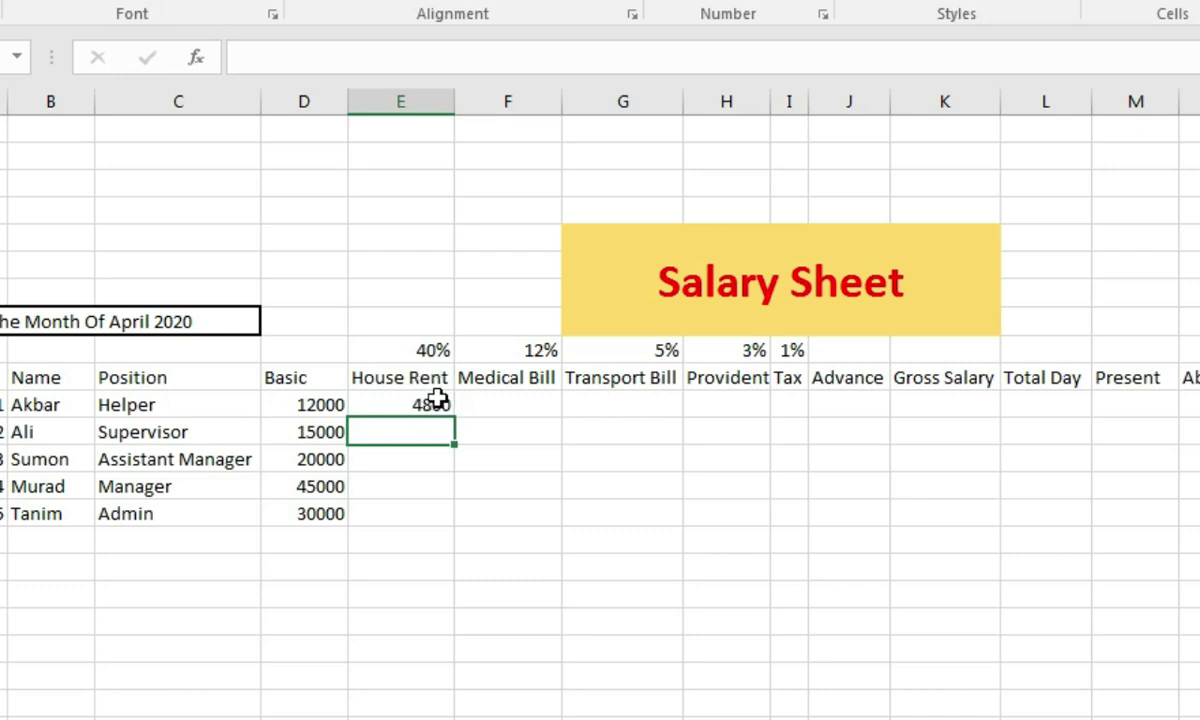
click(408, 409)
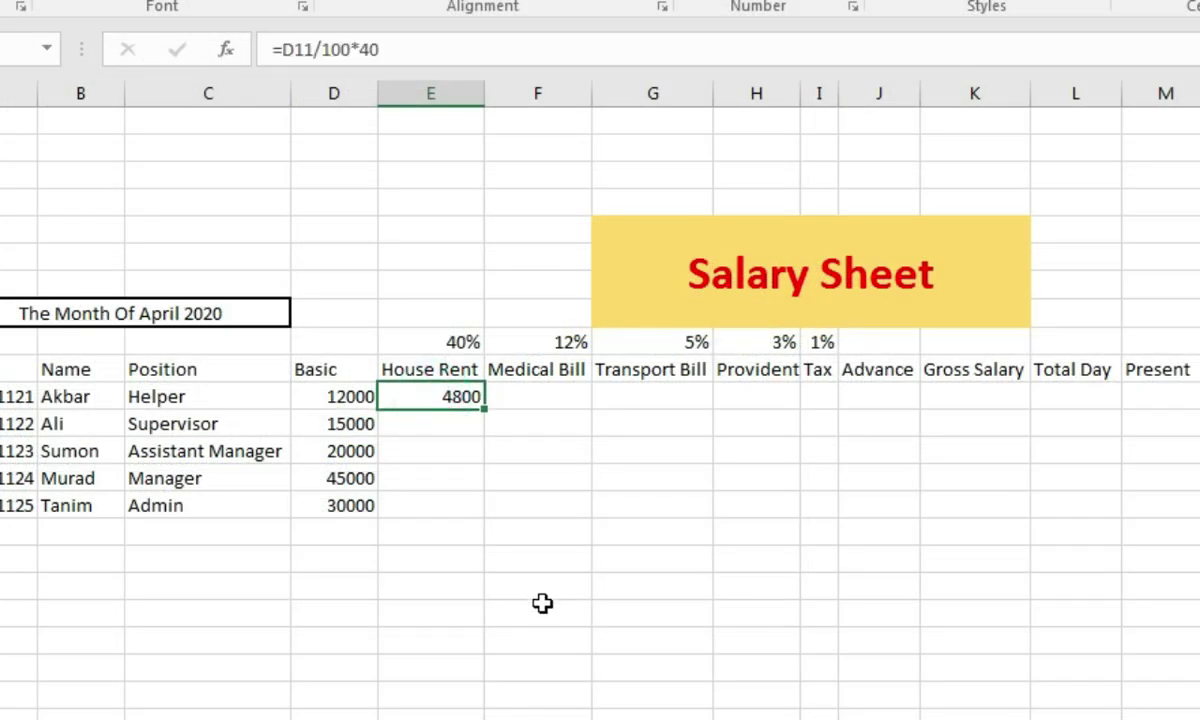
key(Delete)
Step: Enter =D11*40% in E11 and fill it down, giving House Rent 4800 through 12000
text(=)
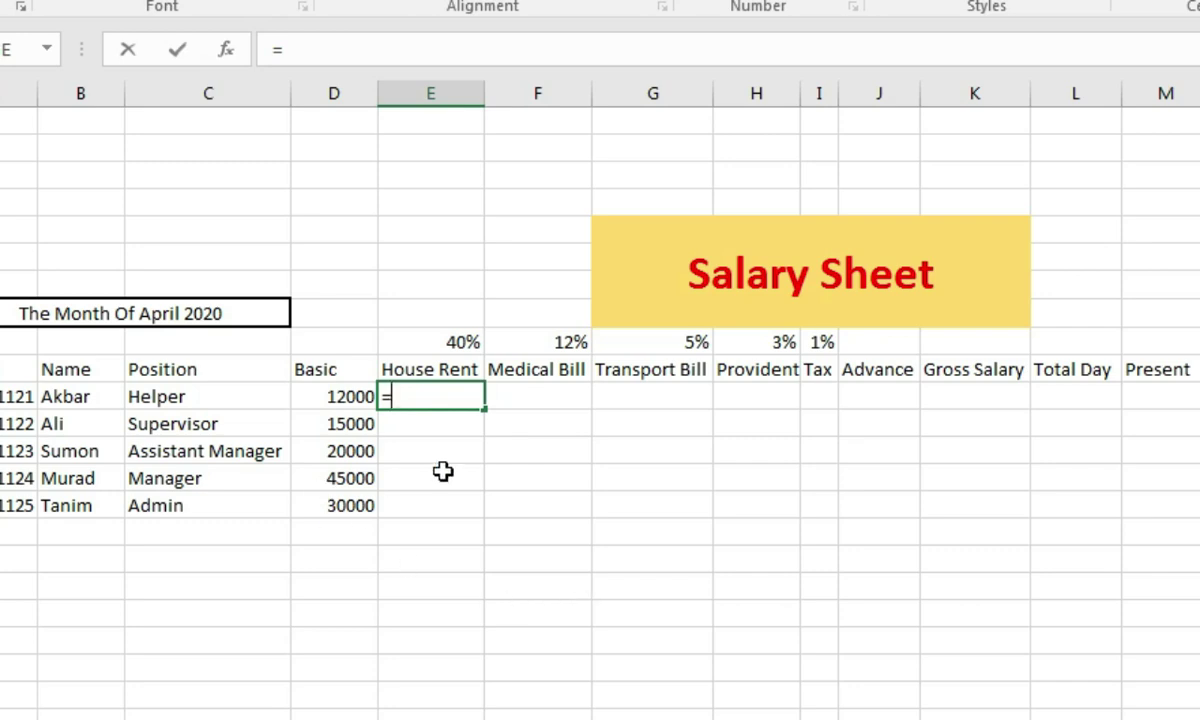
click(335, 397)
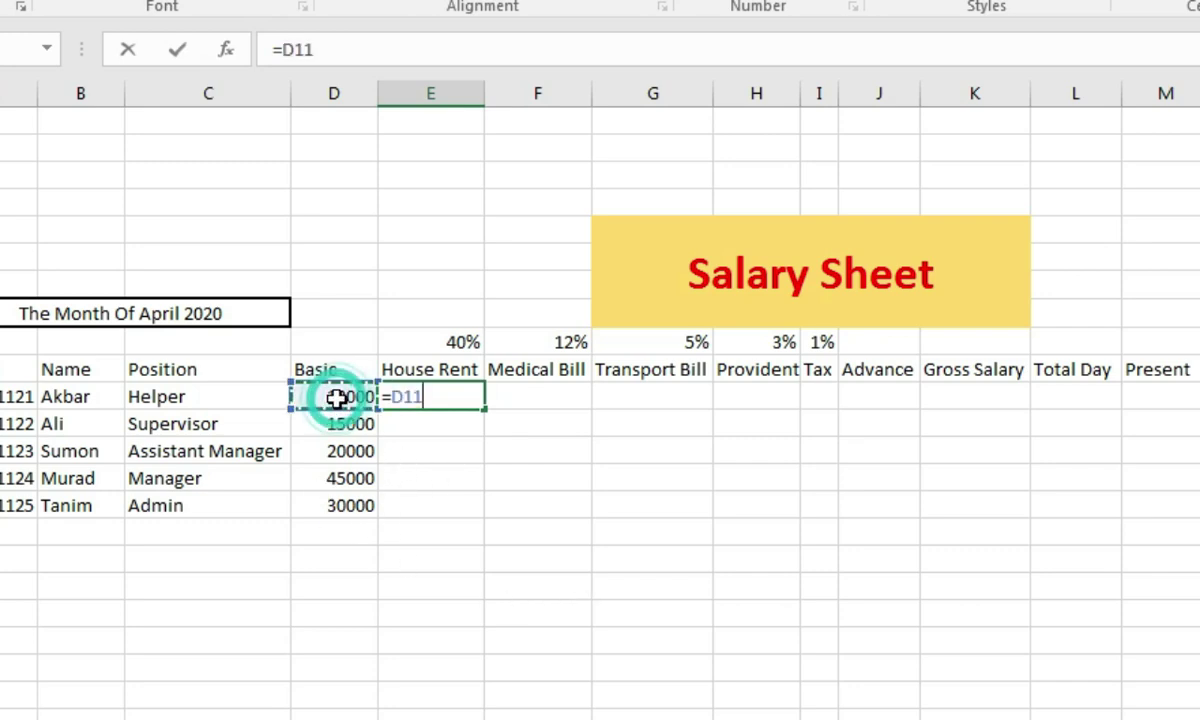
text(*)
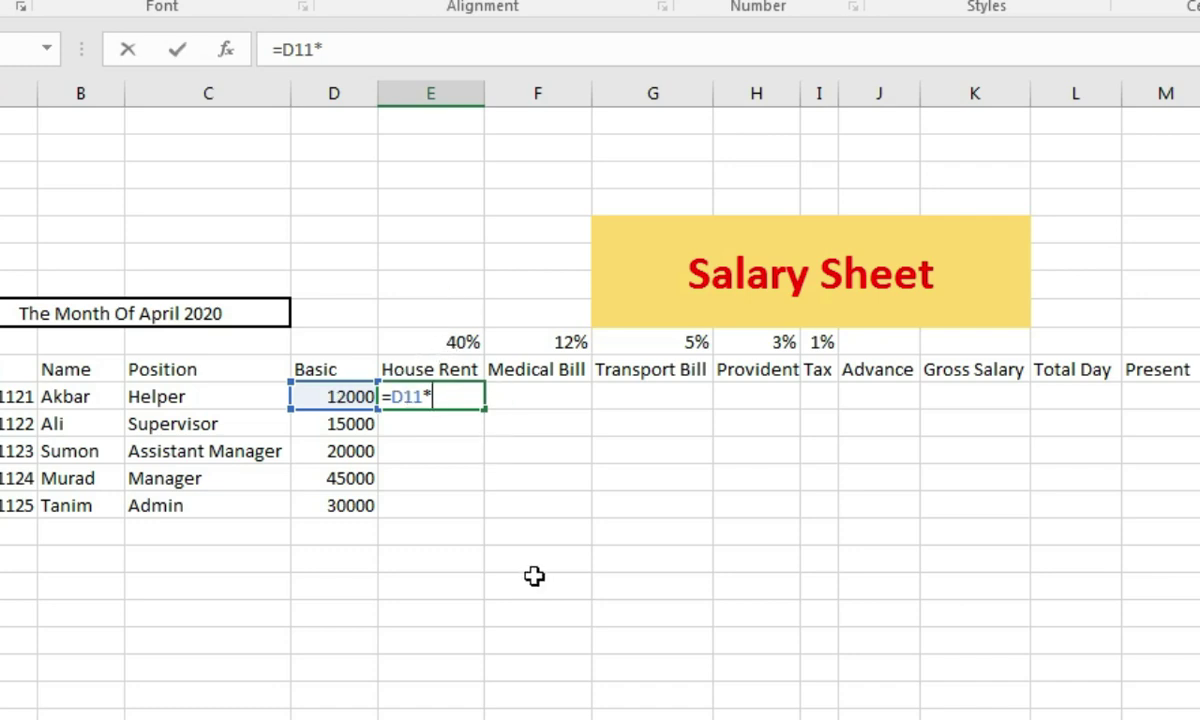
text(40%)
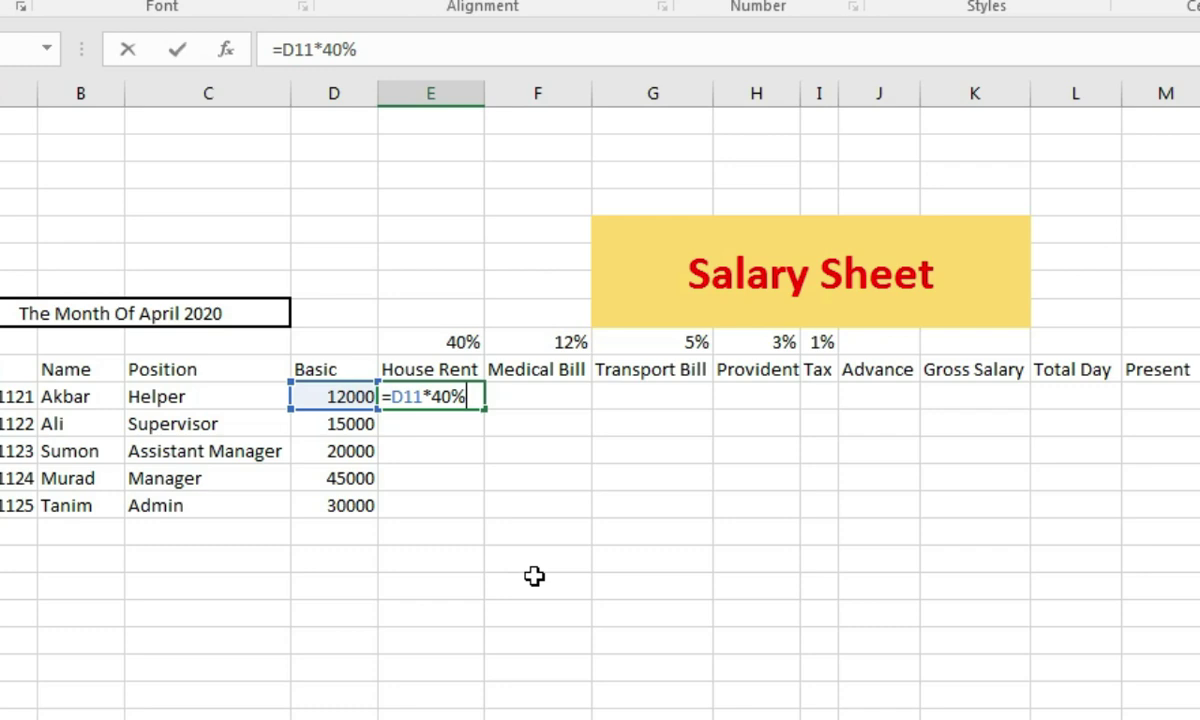
key(Return)
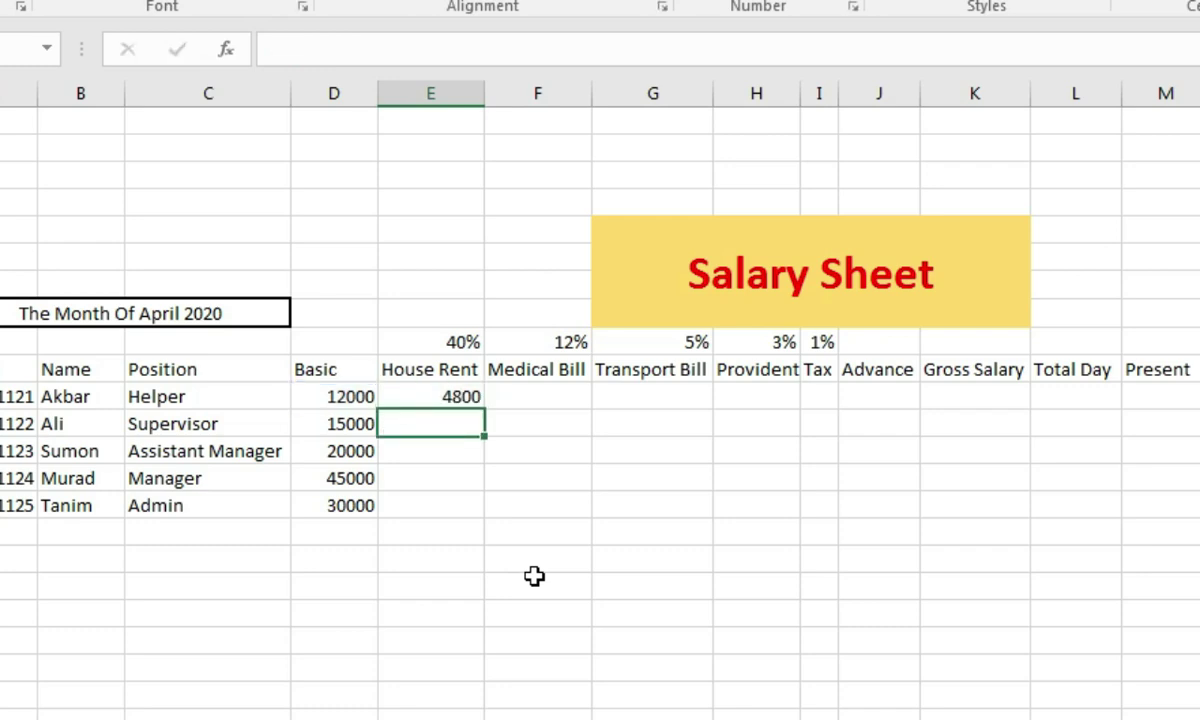
click(434, 395)
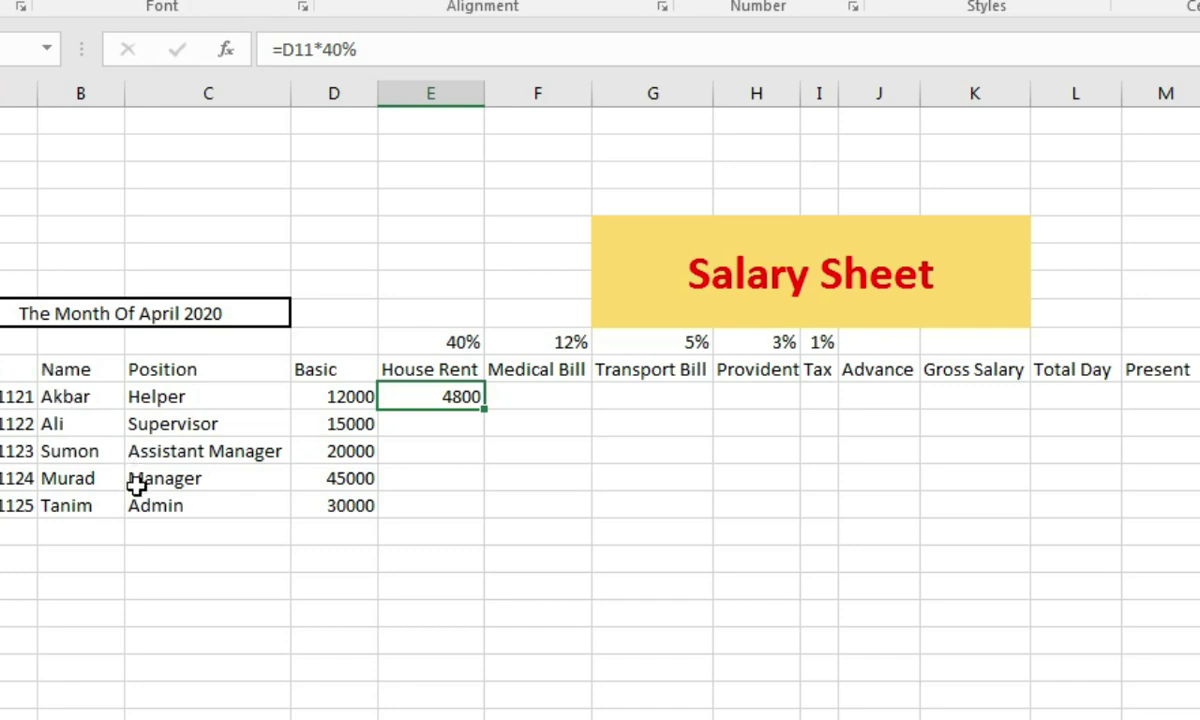
double_click(485, 413)
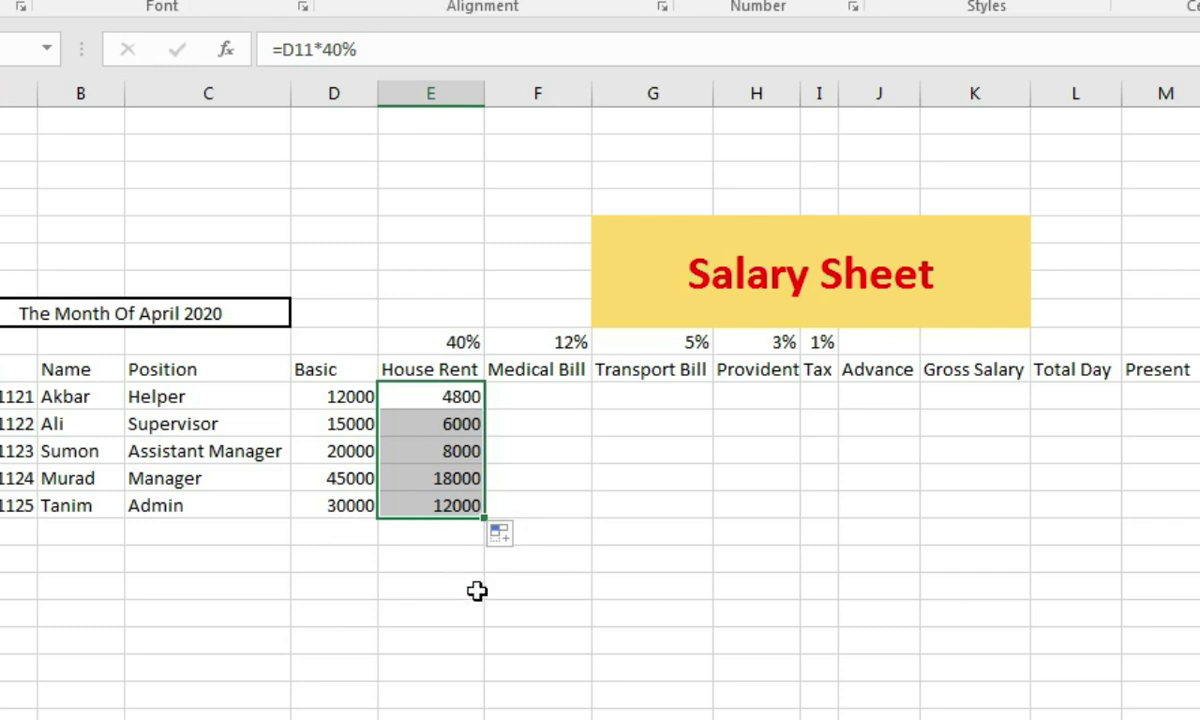
click(339, 400)
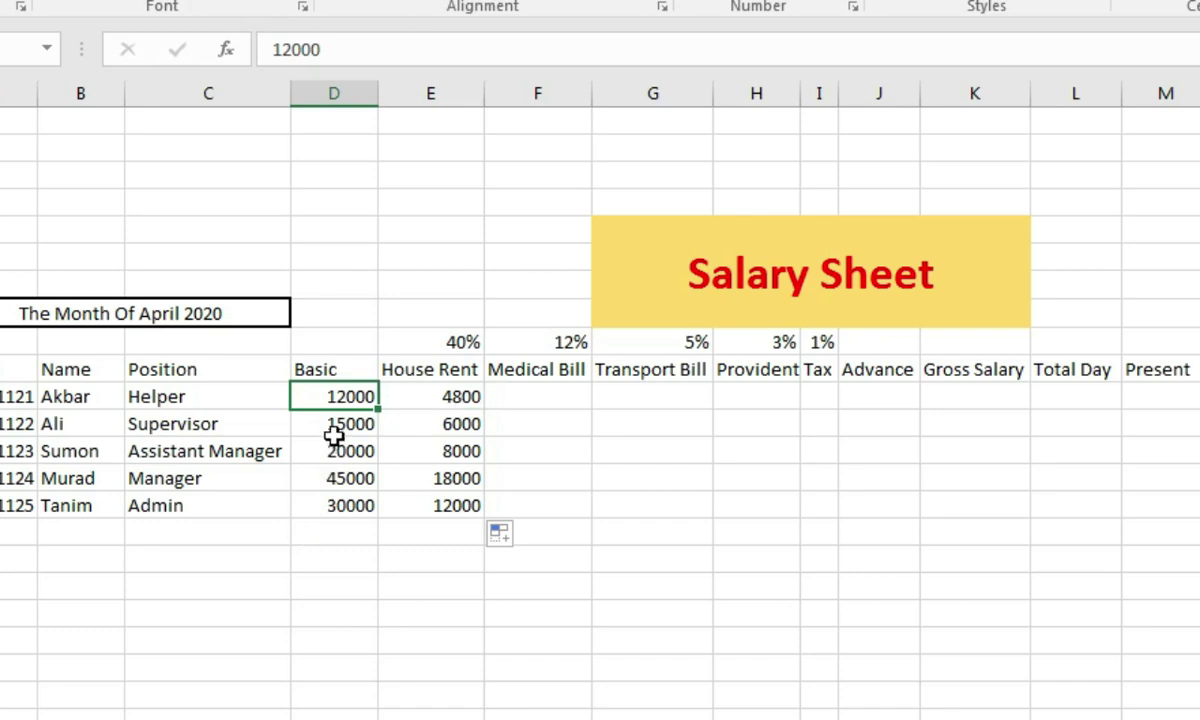
Step: Enter =D11*12% in F11 and drag it to F15 for Medical Bill 1440 through 3600
click(562, 398)
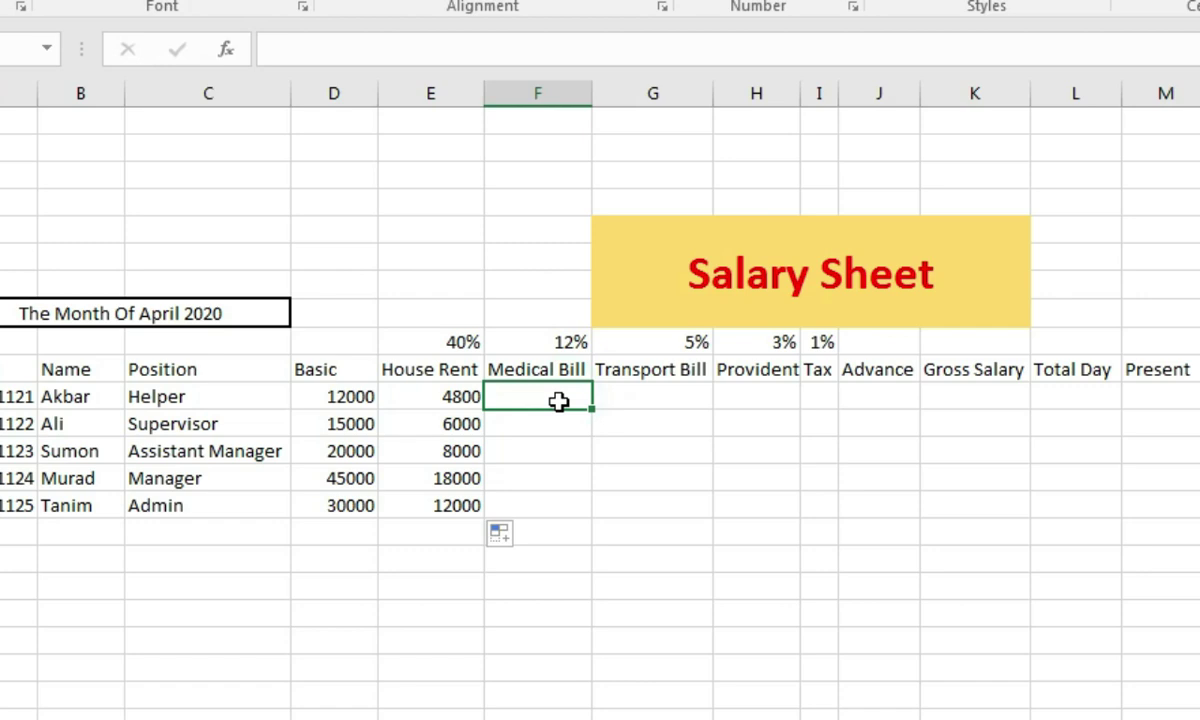
text(=)
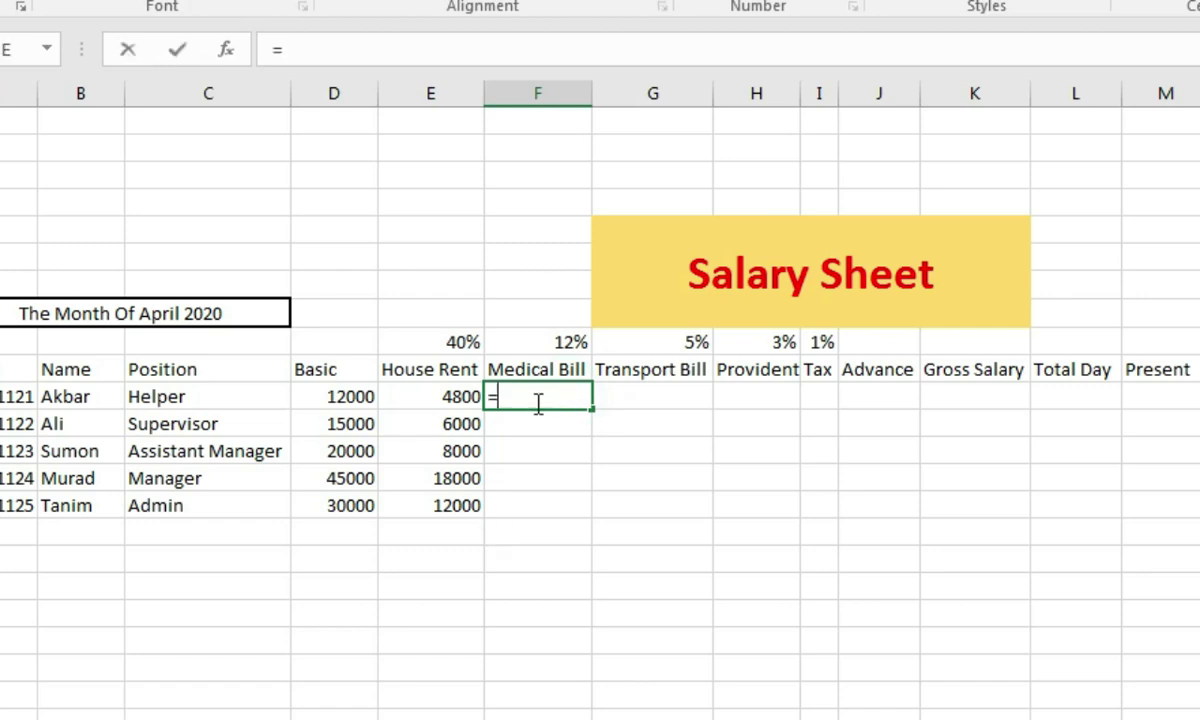
click(332, 396)
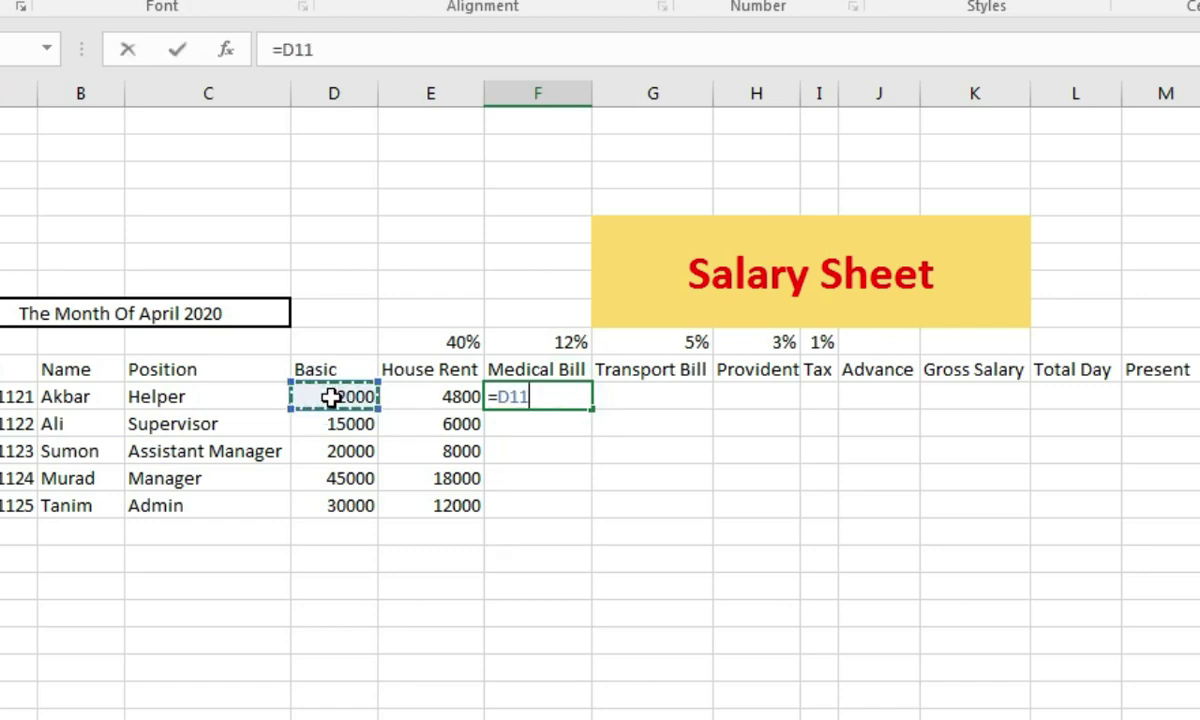
text(*12)
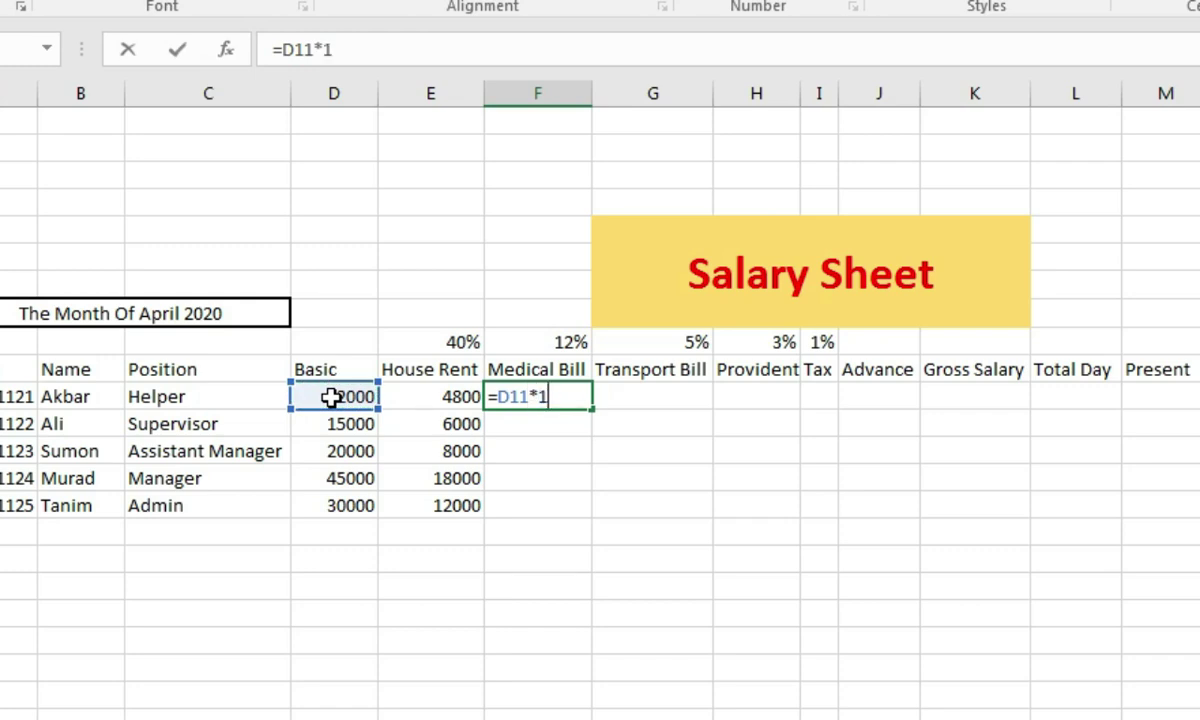
text(%)
key(Return)
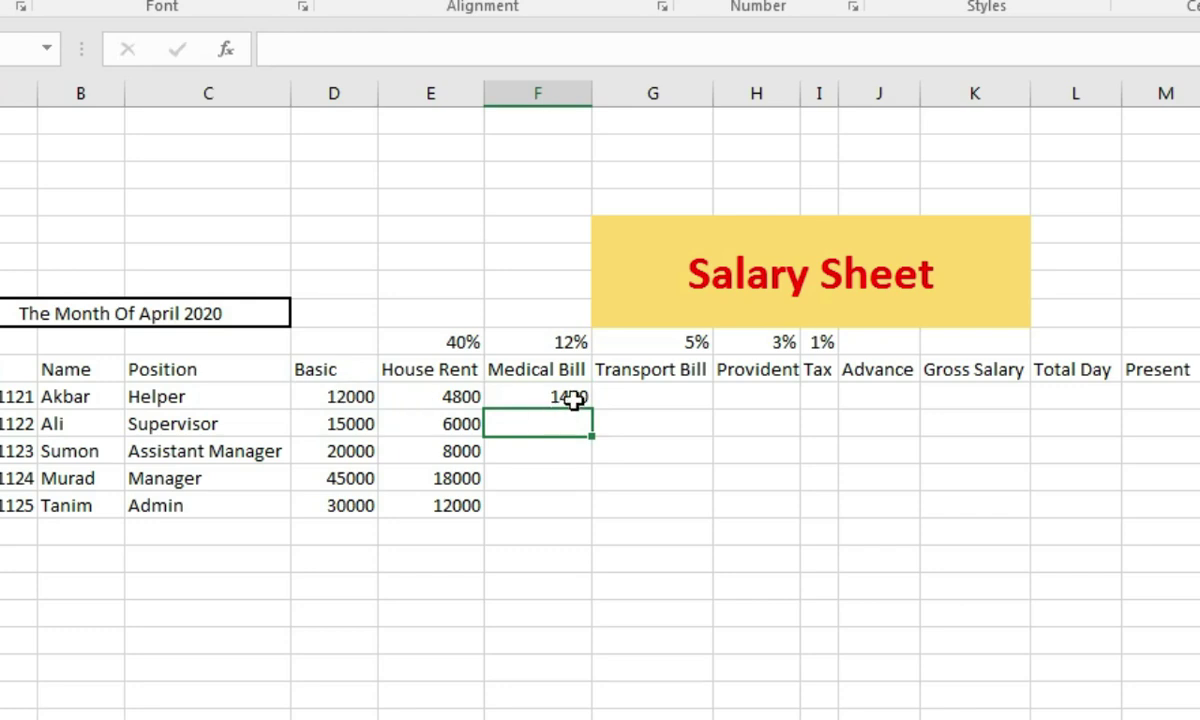
click(578, 409)
drag(592, 409, 590, 531)
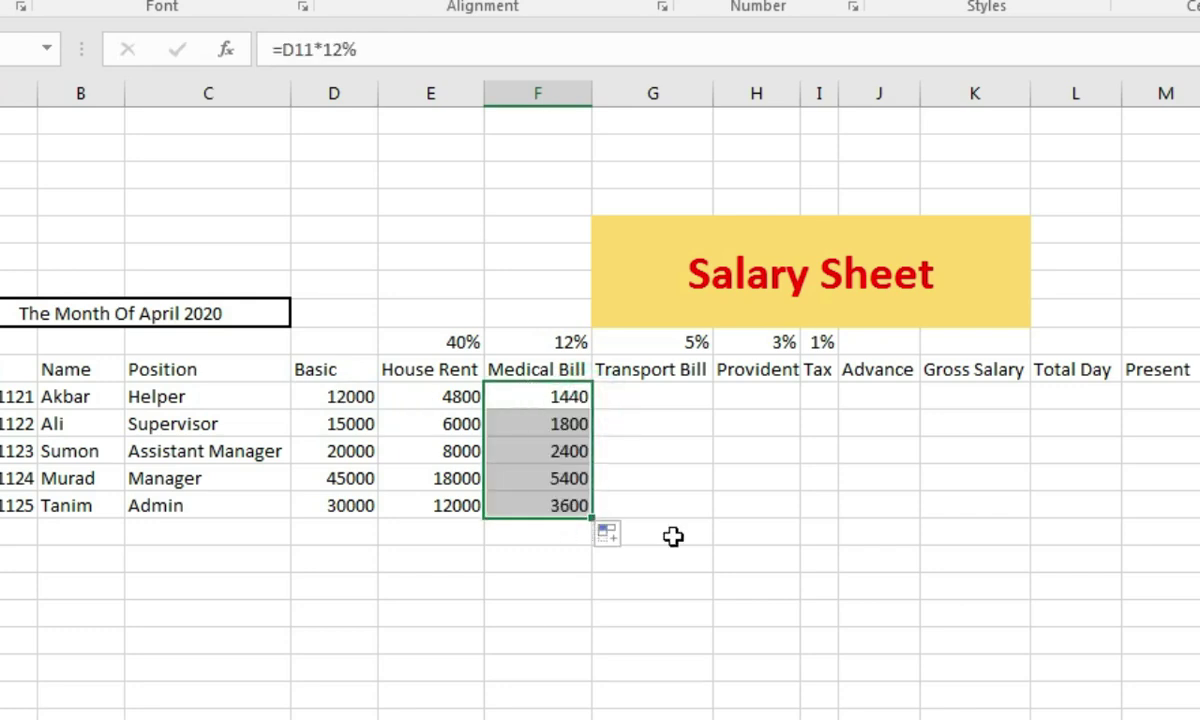
click(655, 399)
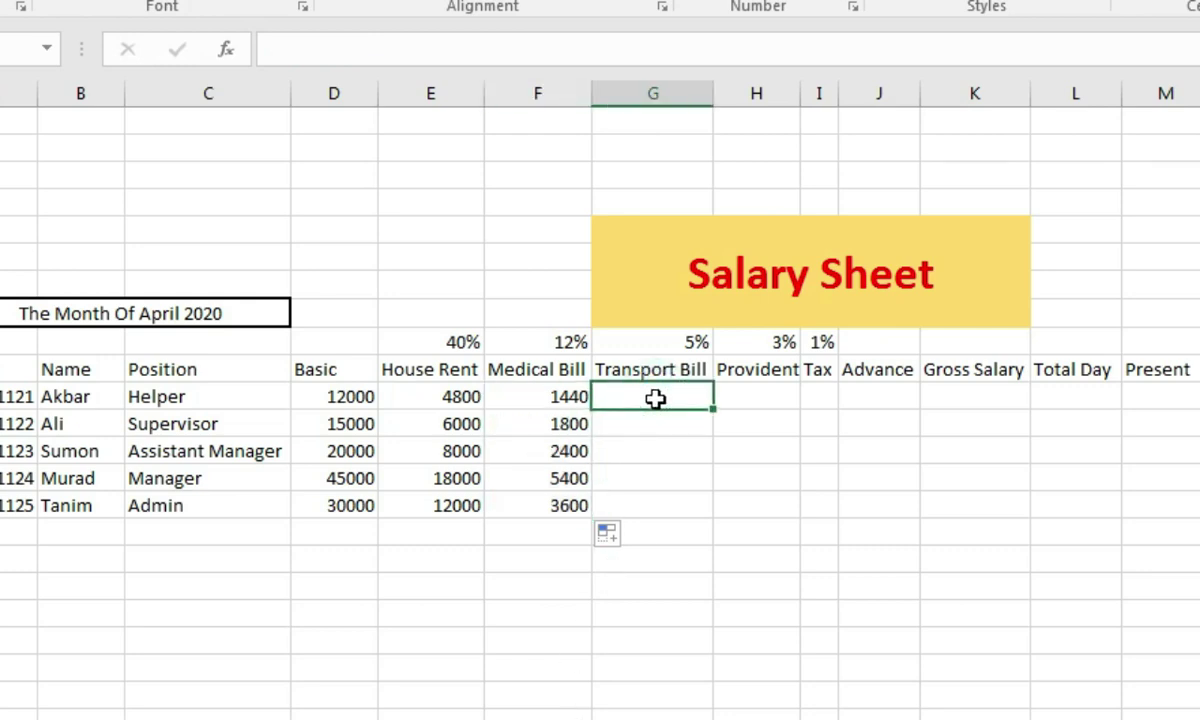
Step: Enter =D11*5% in G11 and fill it down for Transport Bill 600 through 1500
text(=)
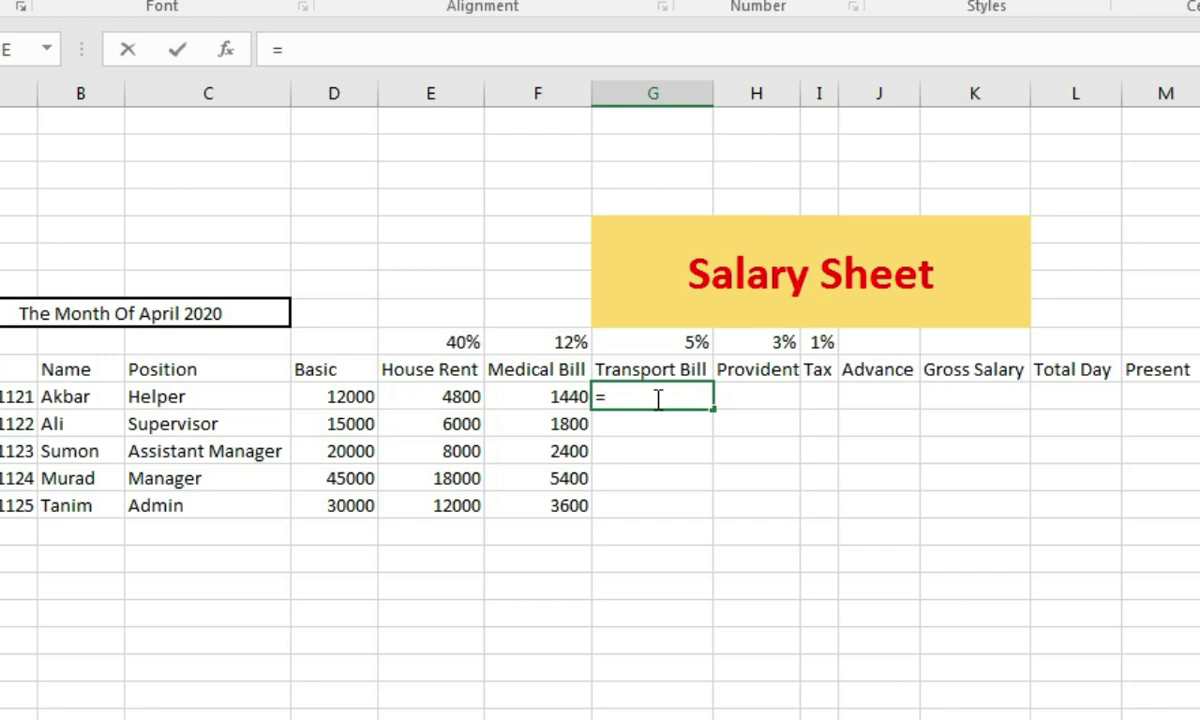
click(351, 399)
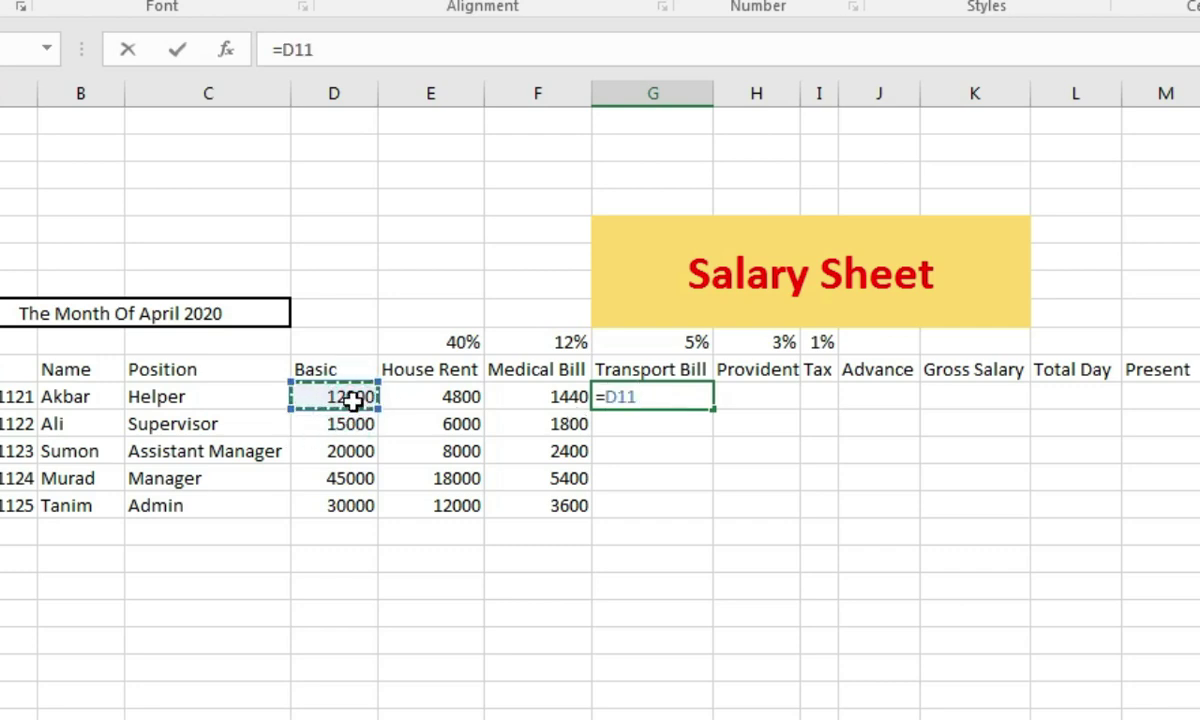
text(*)
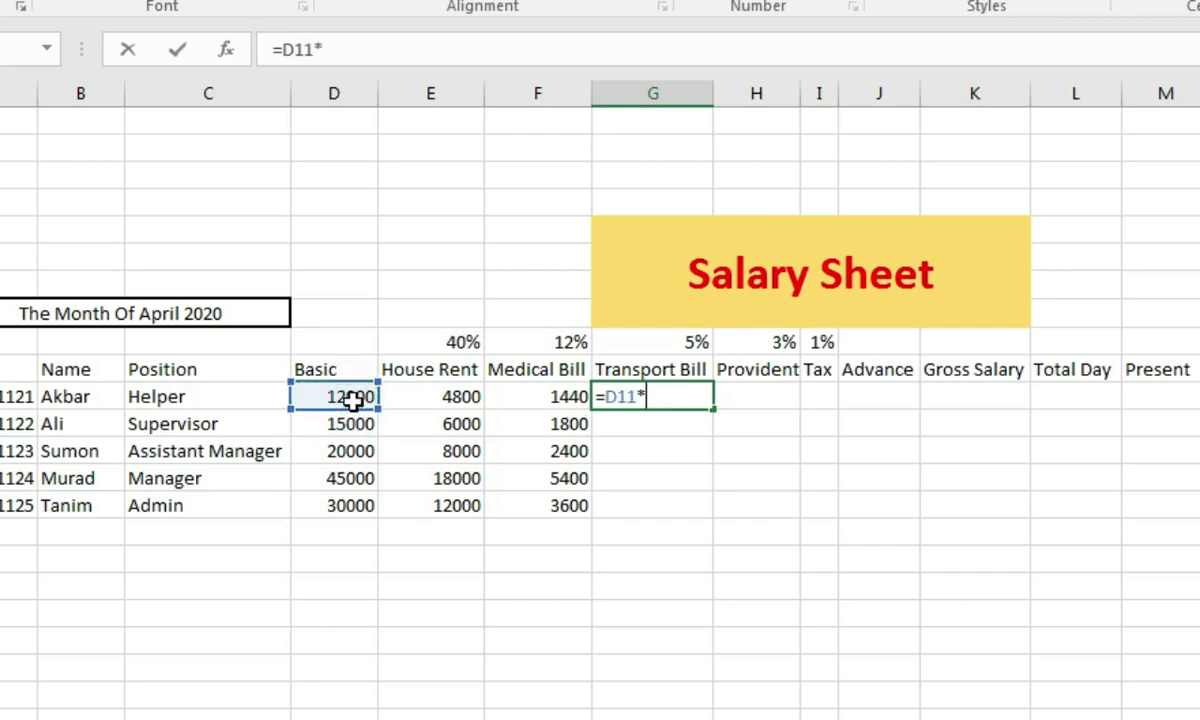
text(5%)
key(Return)
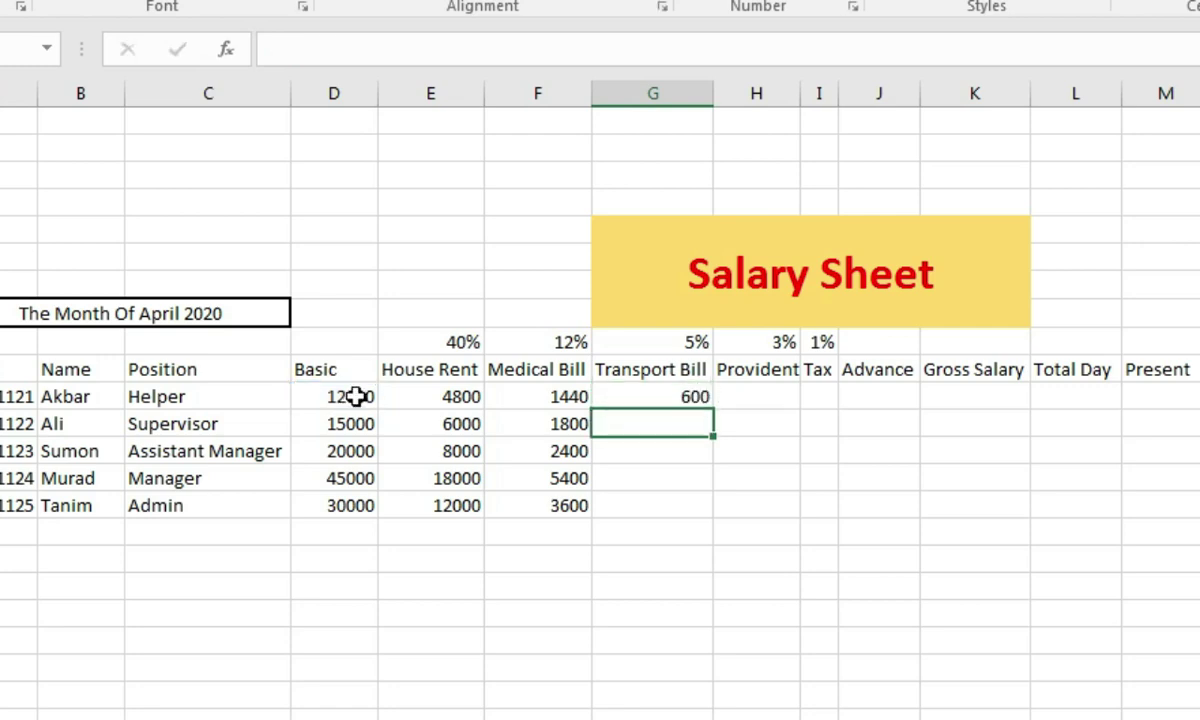
click(672, 392)
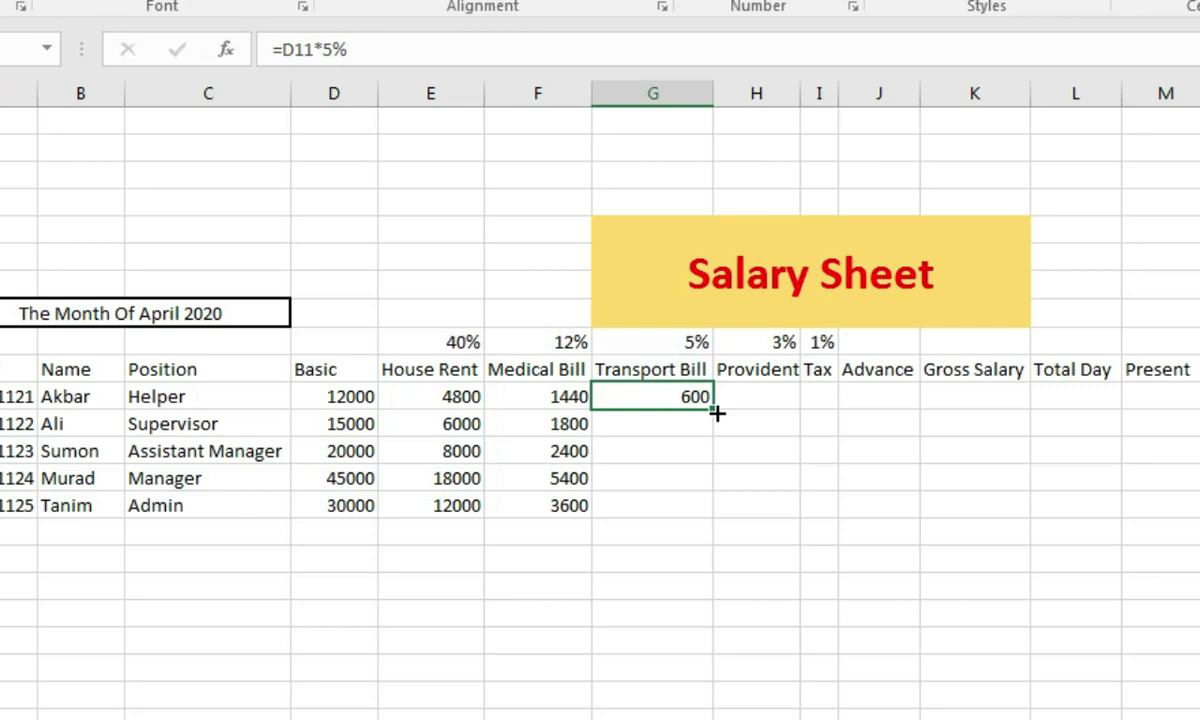
double_click(716, 409)
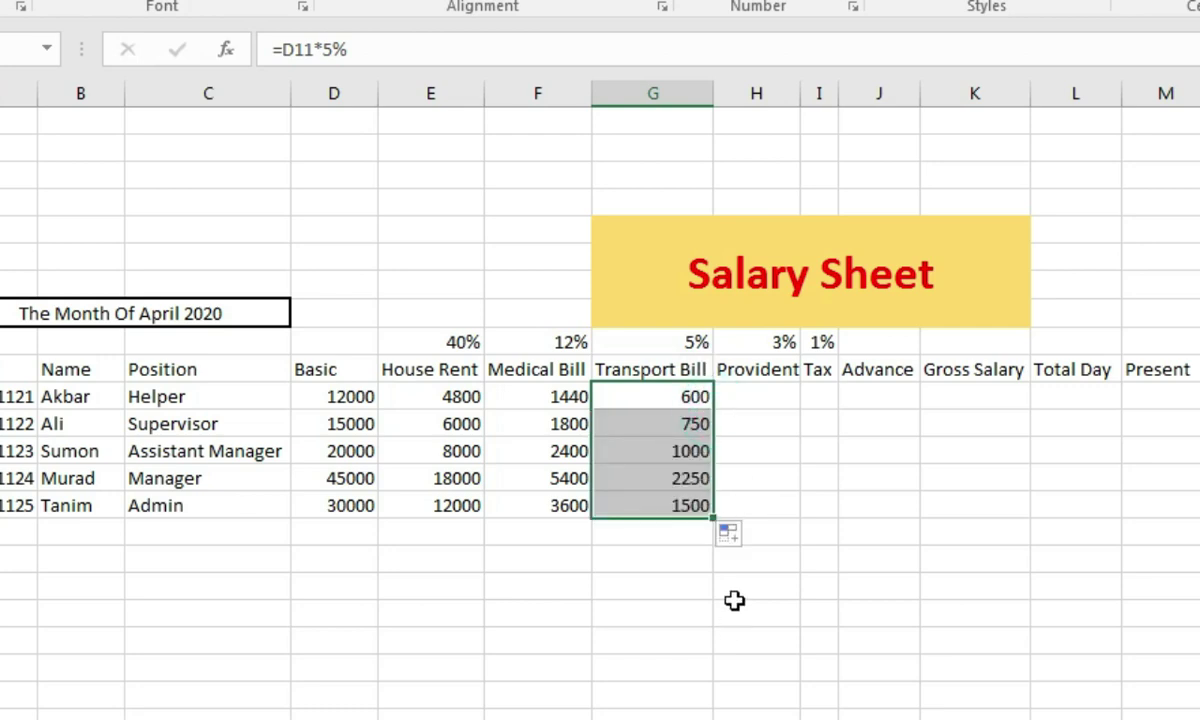
click(762, 393)
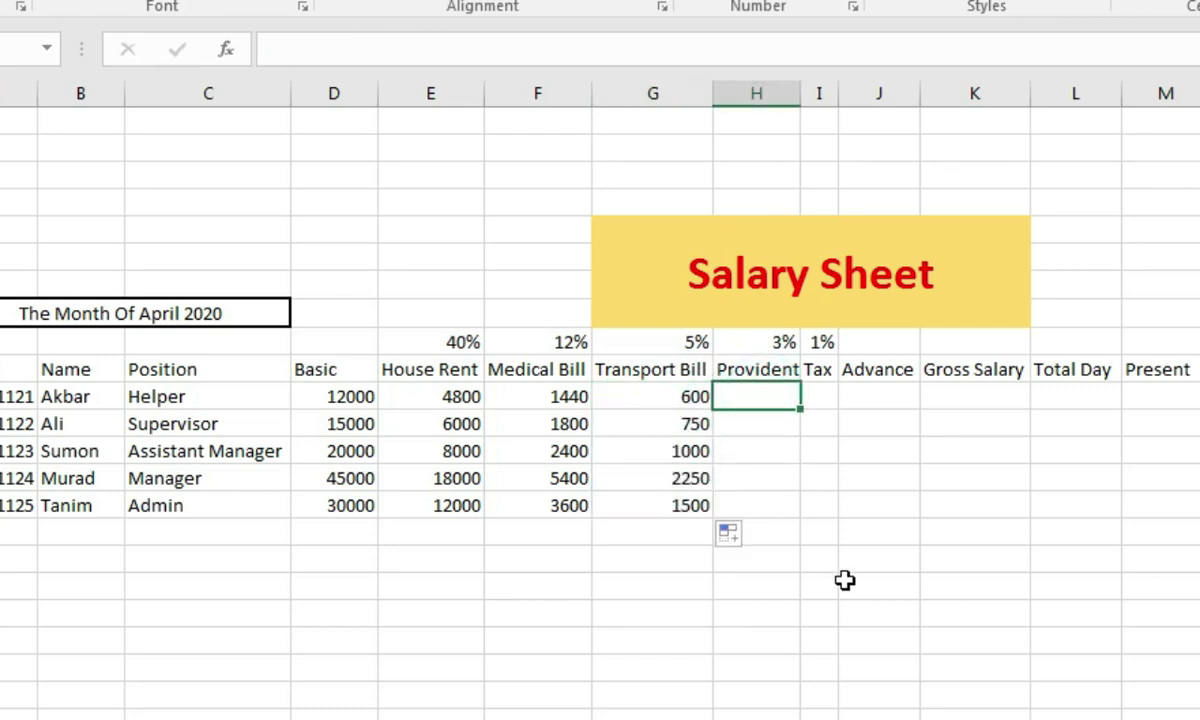
Step: Enter =D11*3% in H11 and drag it to H15 for Provident 360 through 900
text(=)
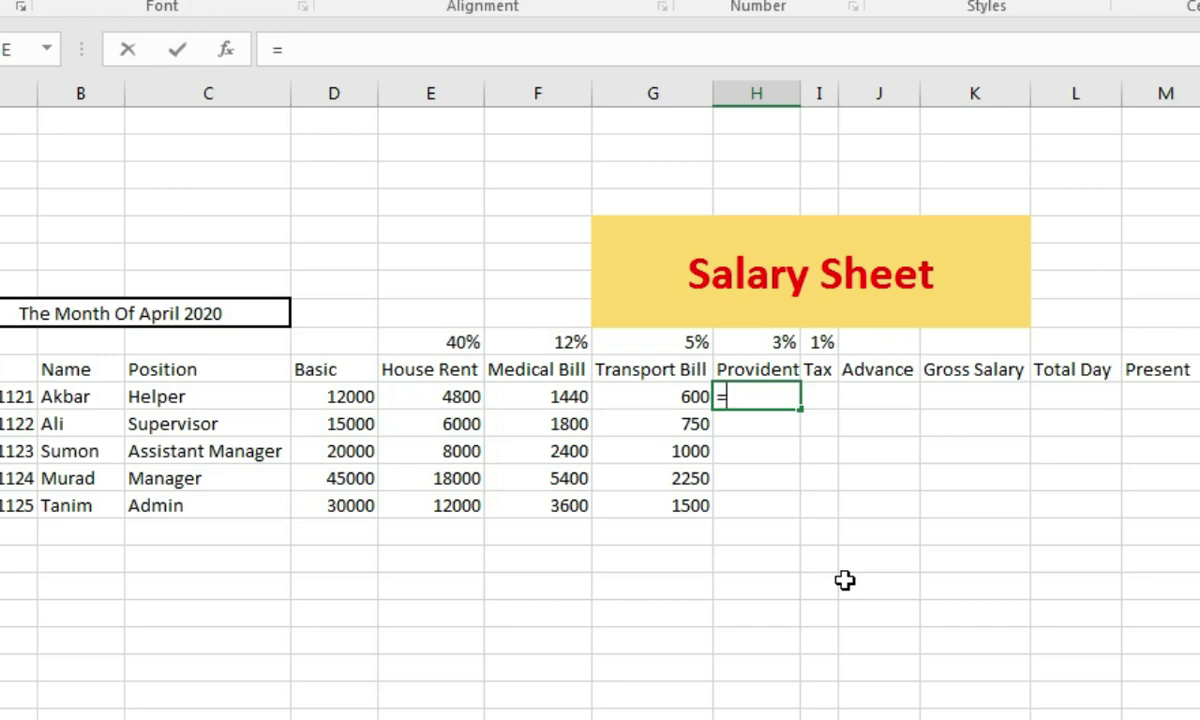
click(330, 400)
text(*)
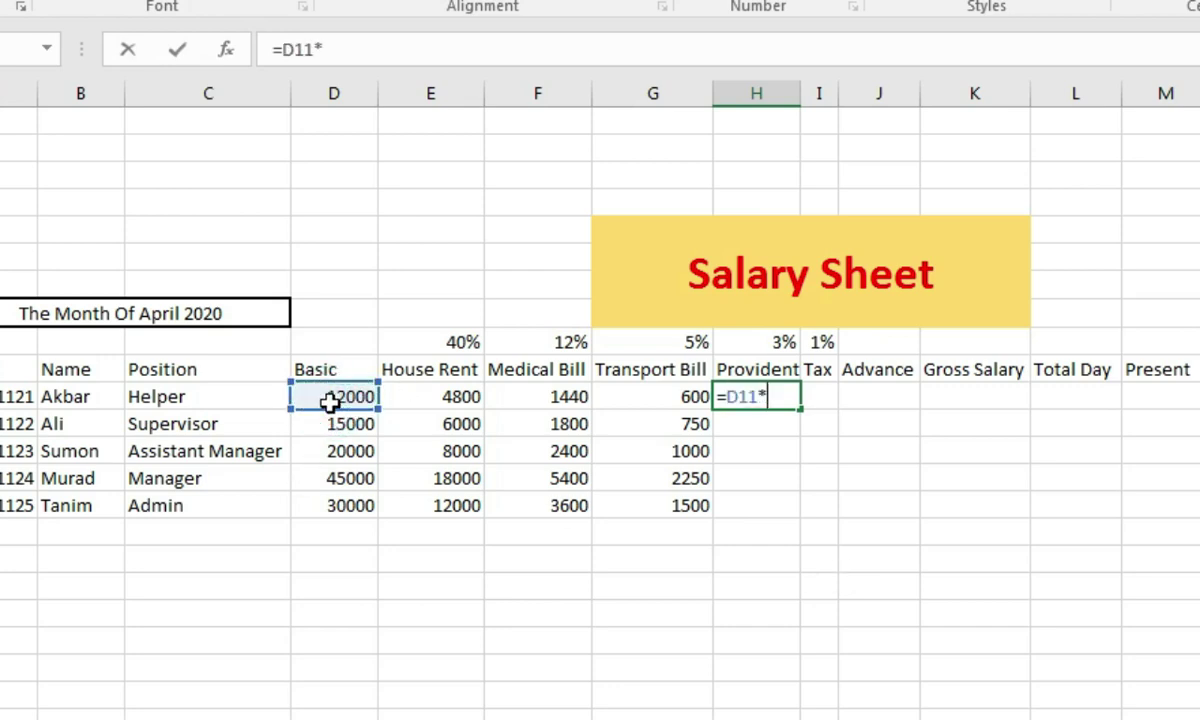
text(3%)
key(Return)
click(778, 404)
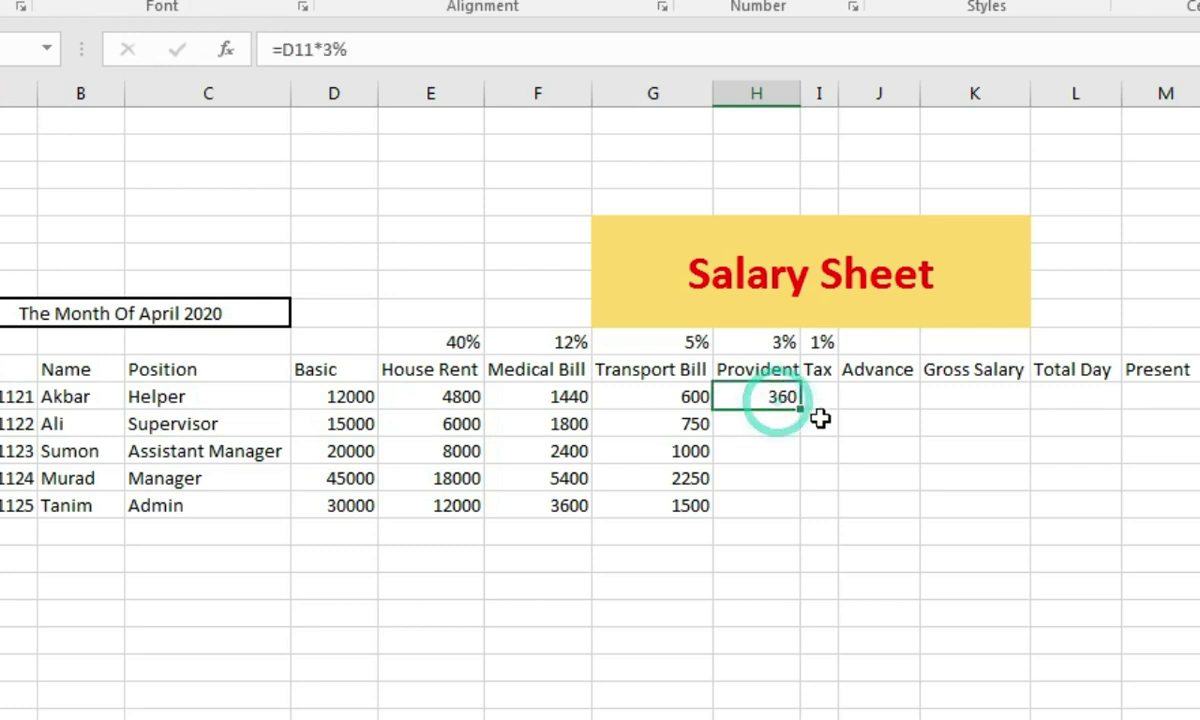
drag(800, 409, 806, 514)
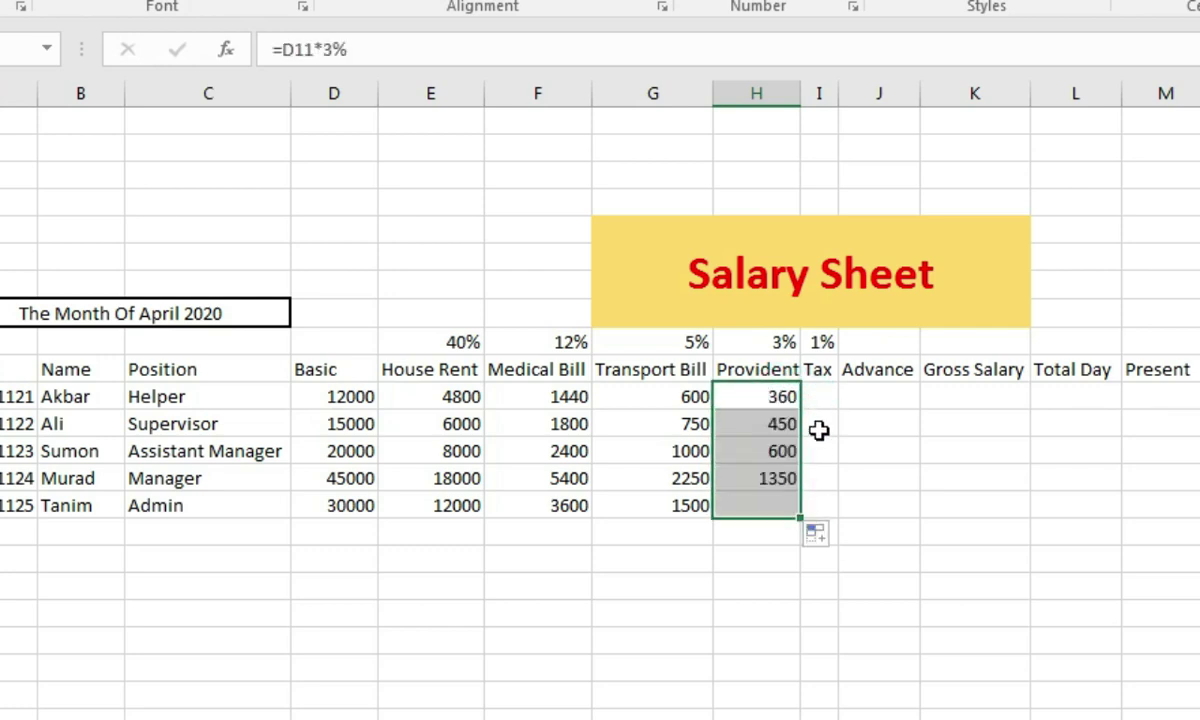
click(828, 396)
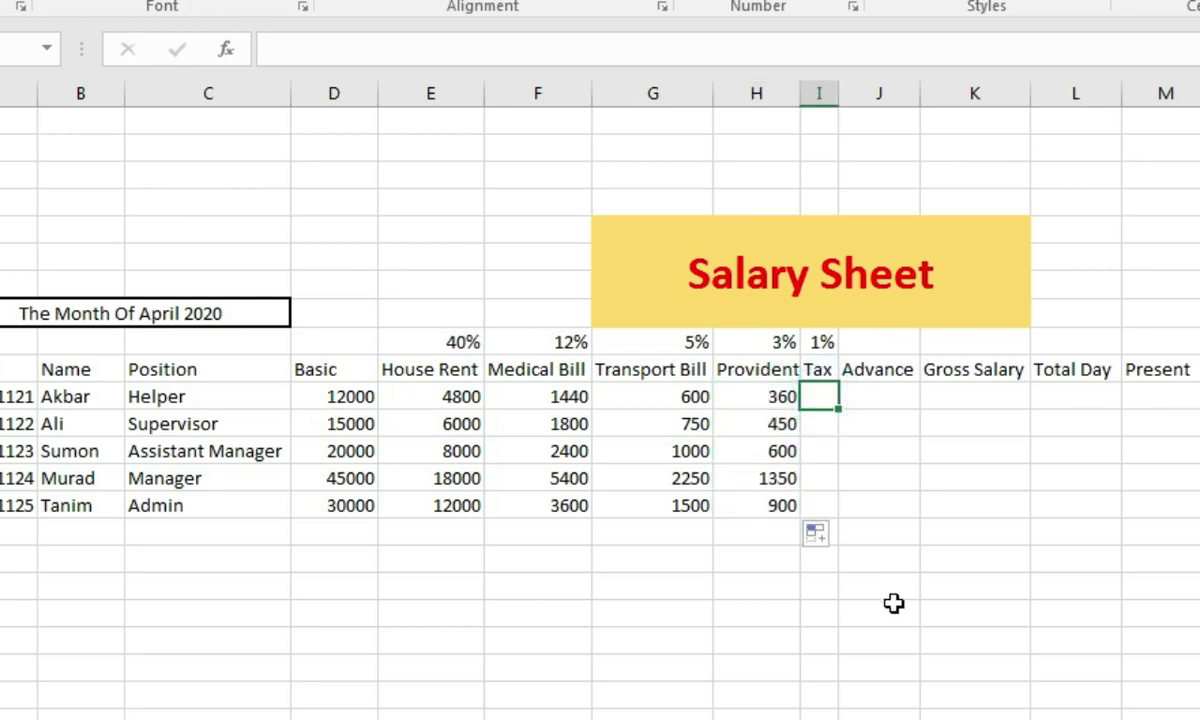
Step: Enter =D11*1% in I11 and drag it to I15 for Tax 120 through 300
text(=)
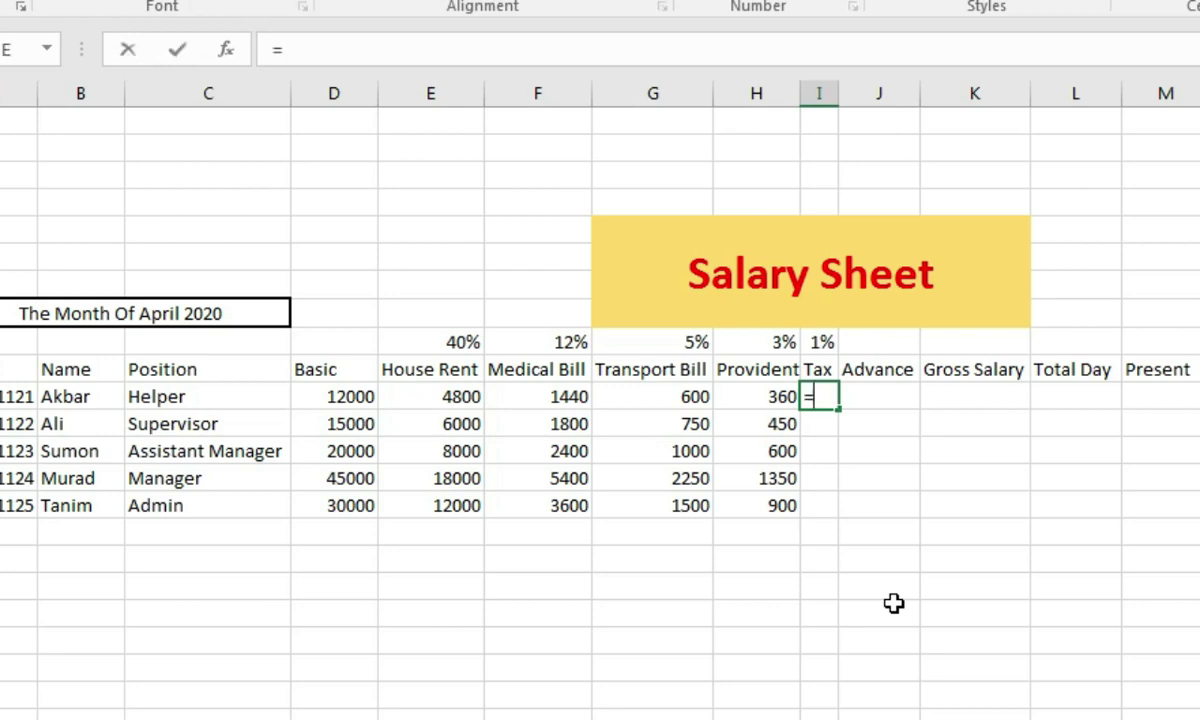
click(314, 398)
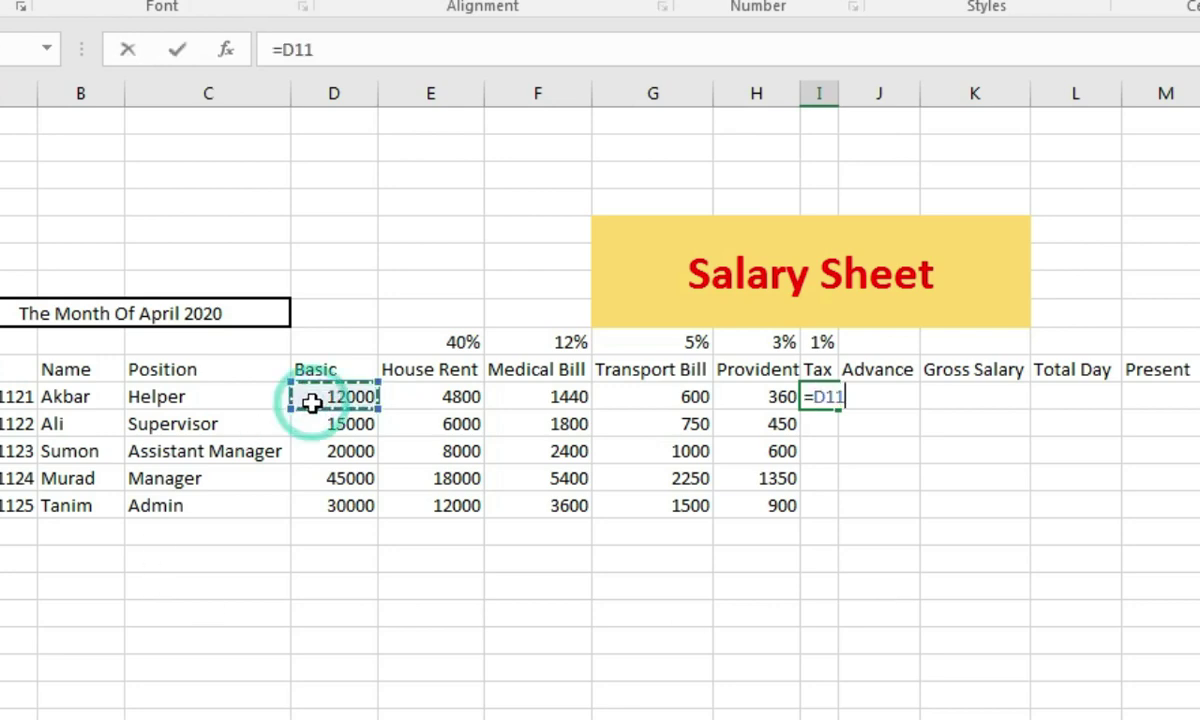
text(*)
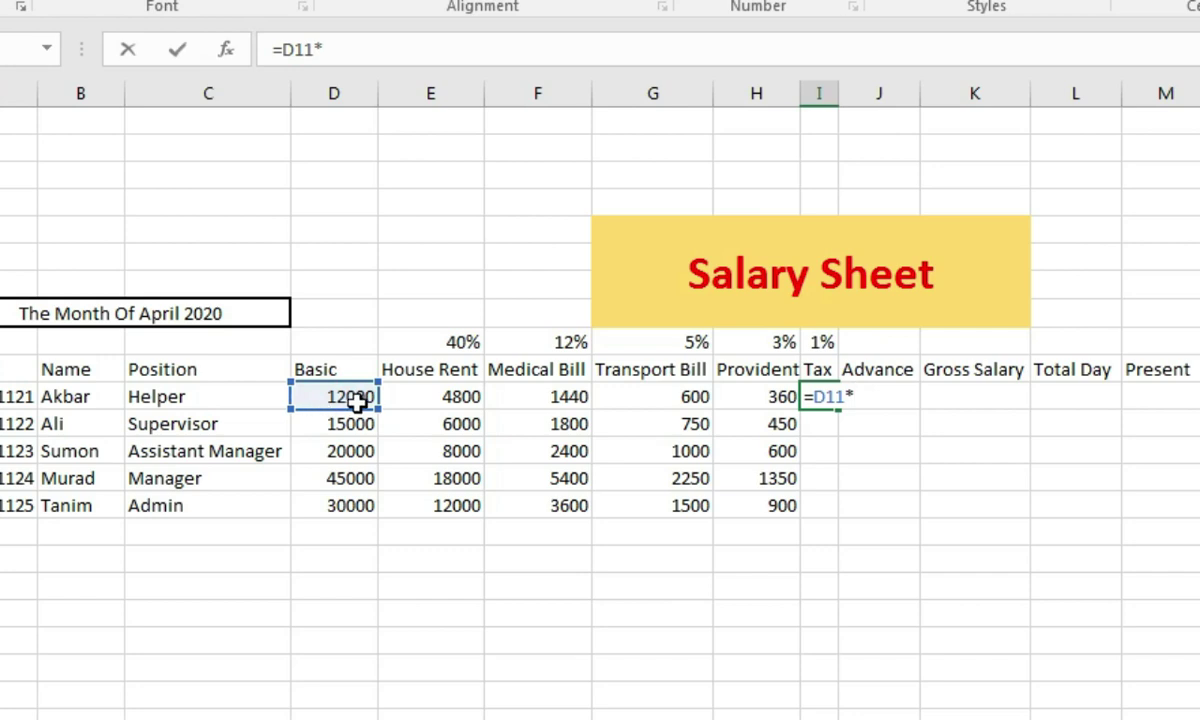
text(1)
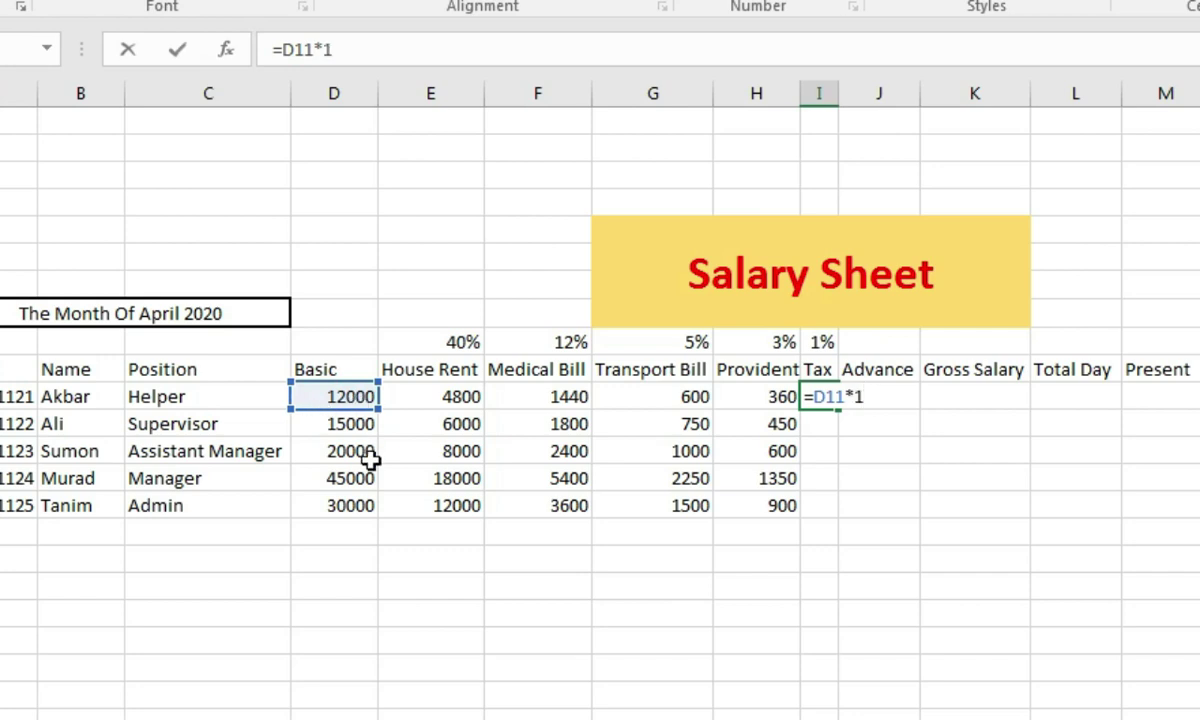
text(%)
key(Return)
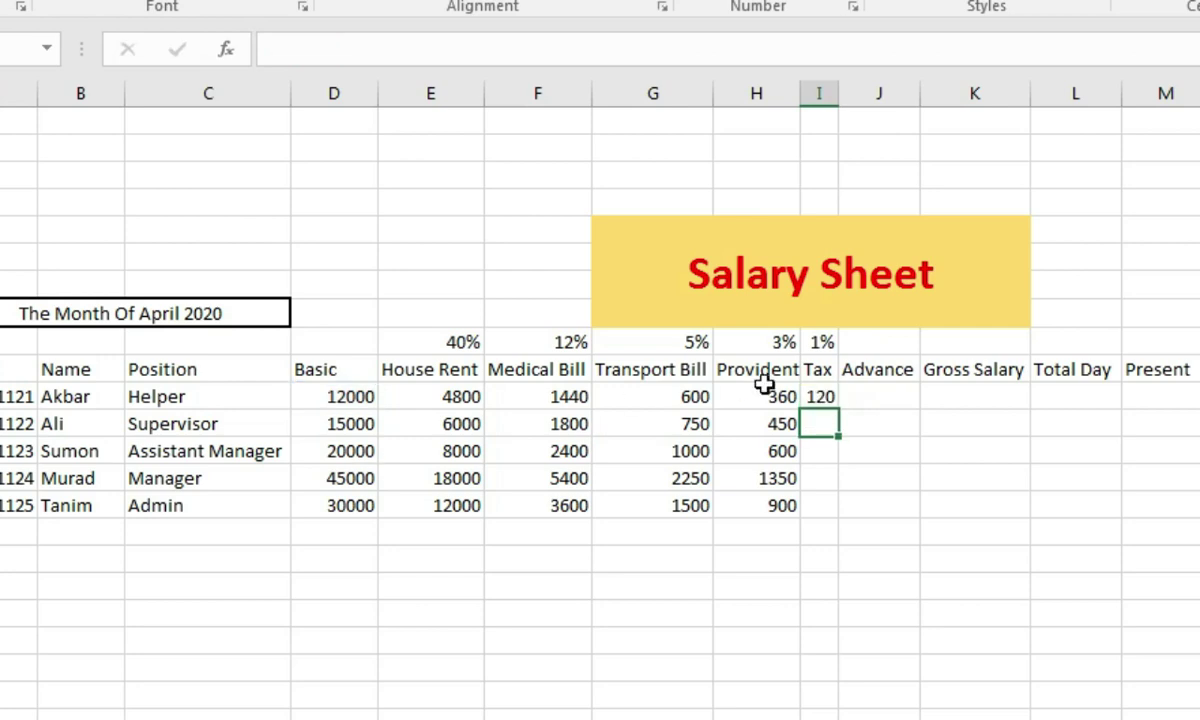
click(820, 397)
drag(840, 411, 848, 530)
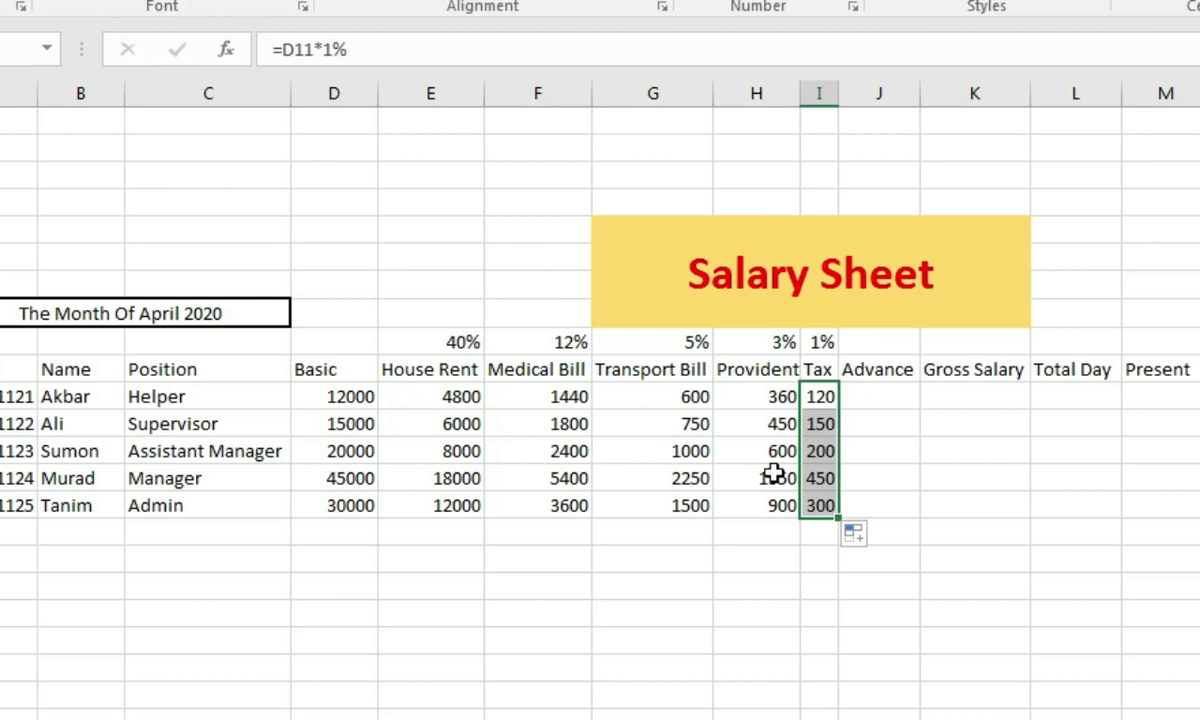
click(840, 94)
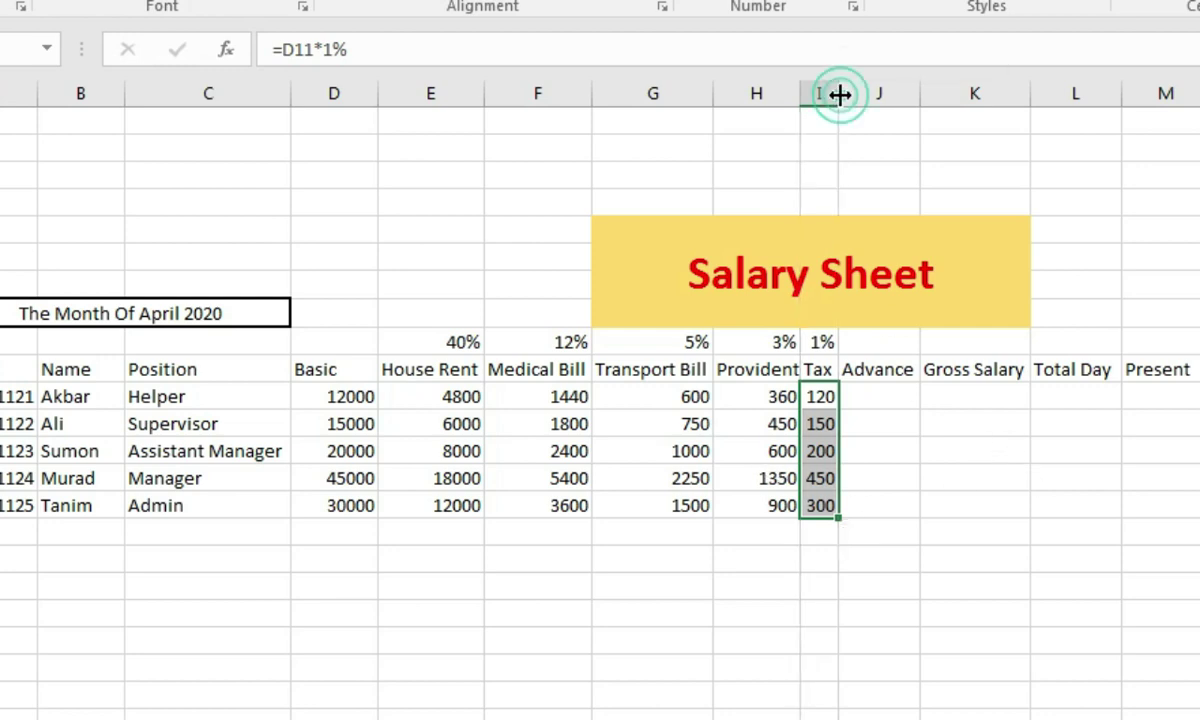
click(959, 484)
click(892, 397)
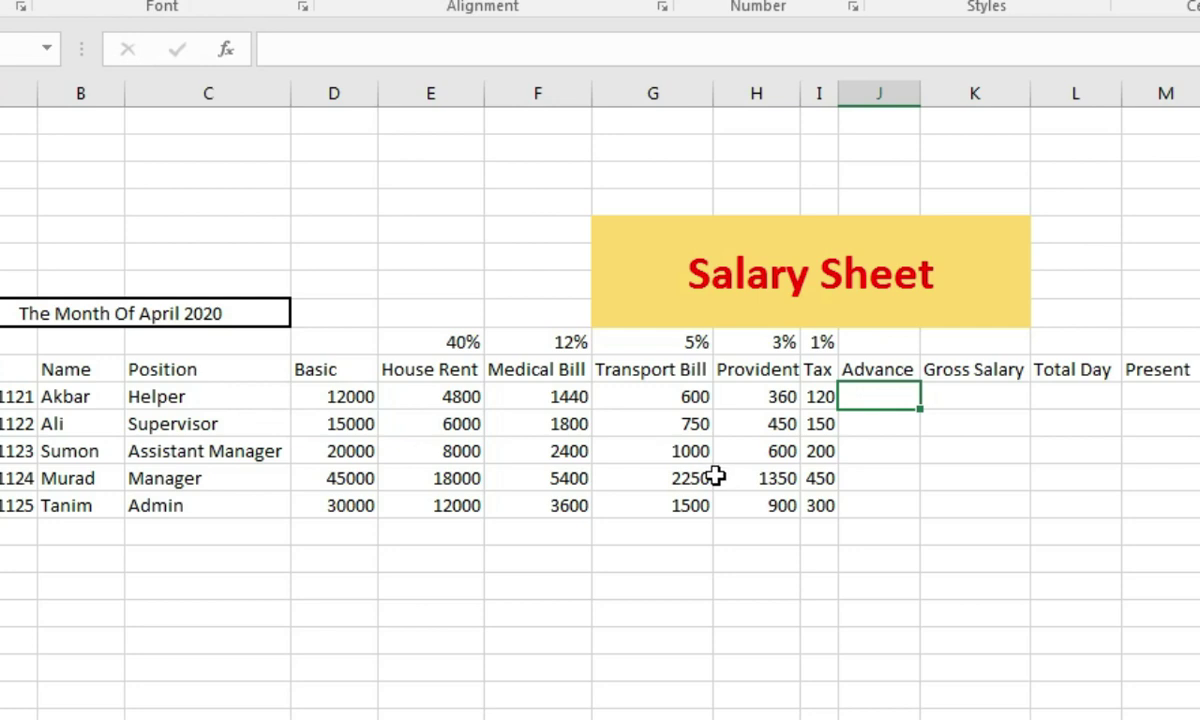
Step: Enter an Advance of 2000 in J11 and 5000 in J13
text(2000)
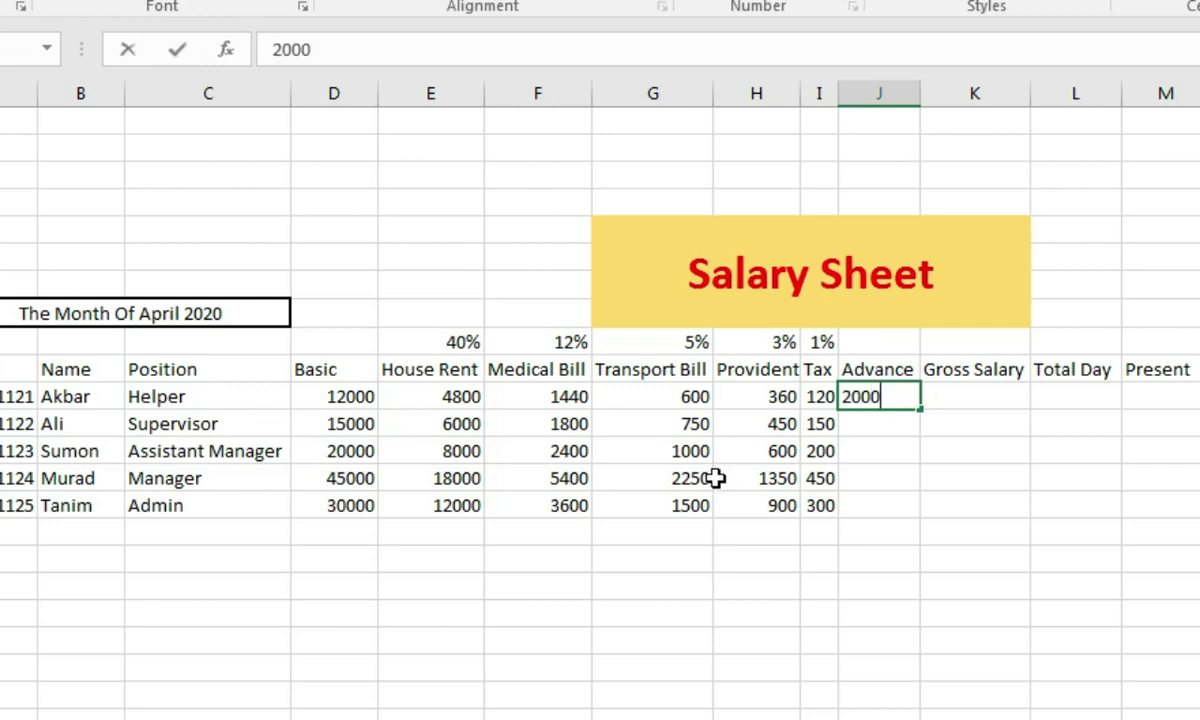
click(875, 457)
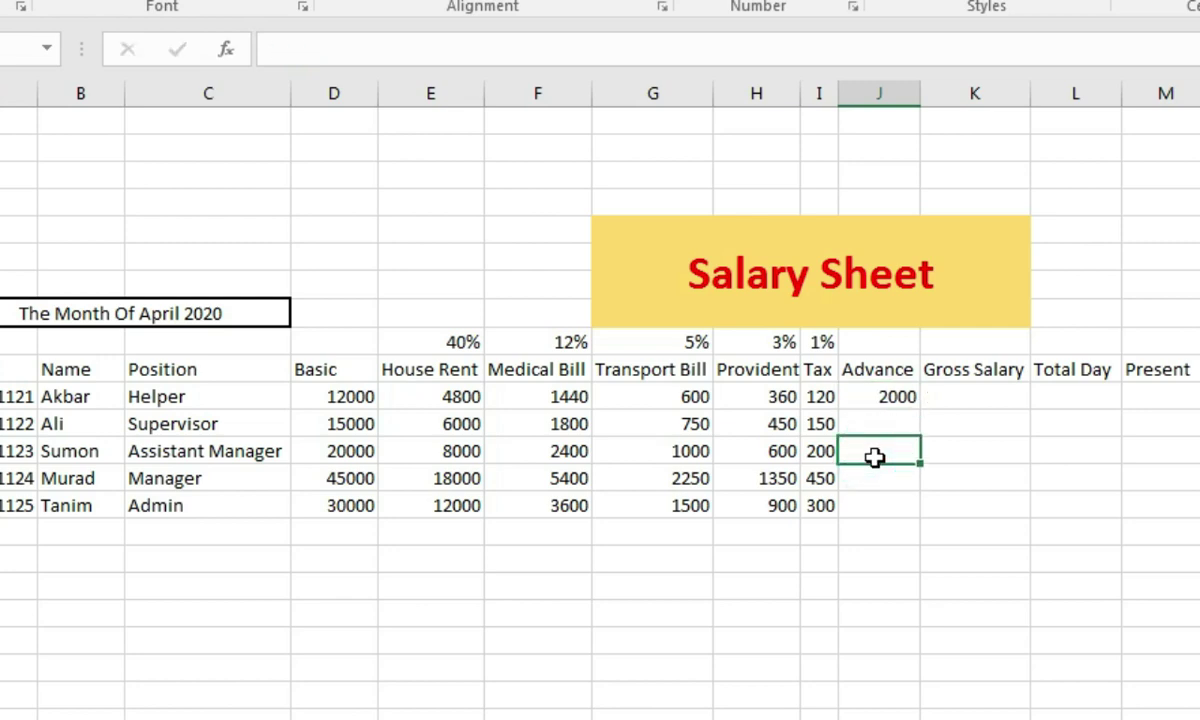
text(5000)
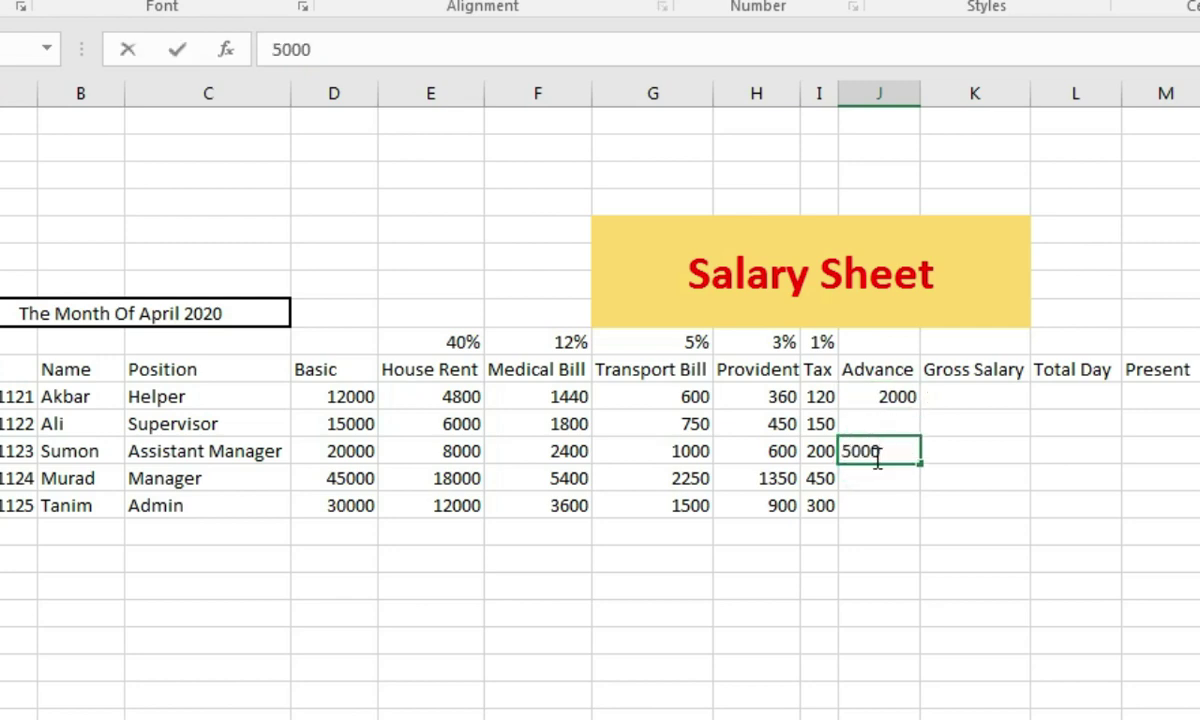
click(964, 395)
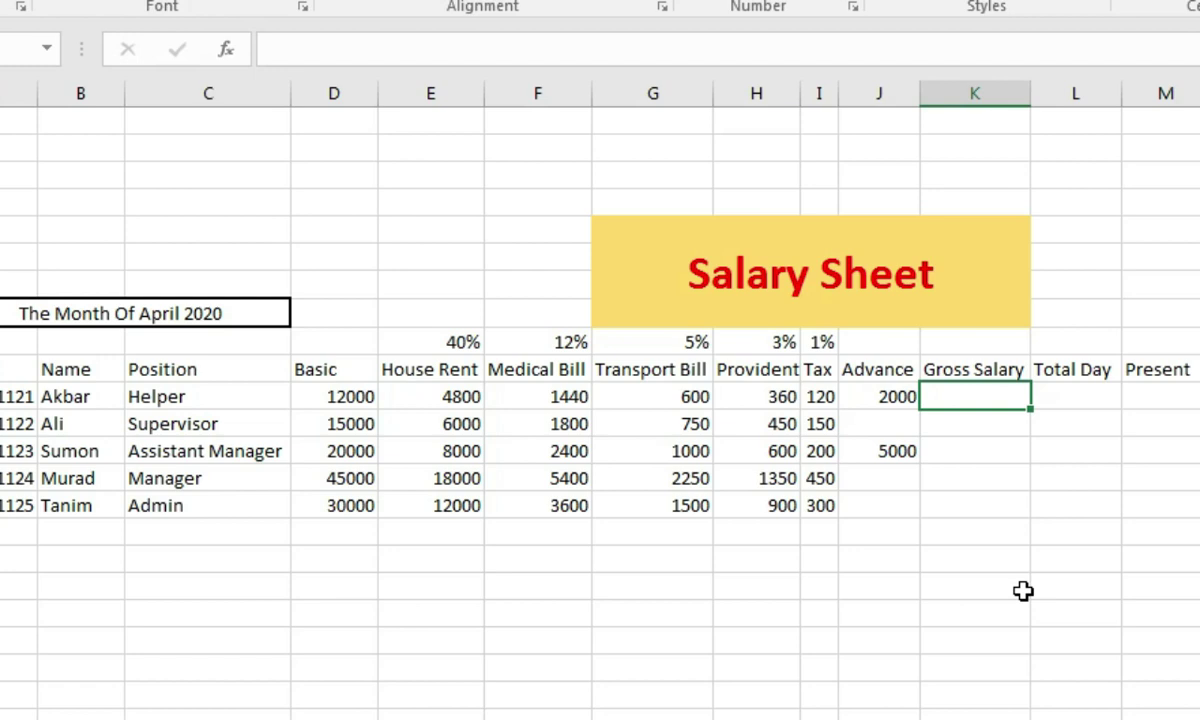
text(=)
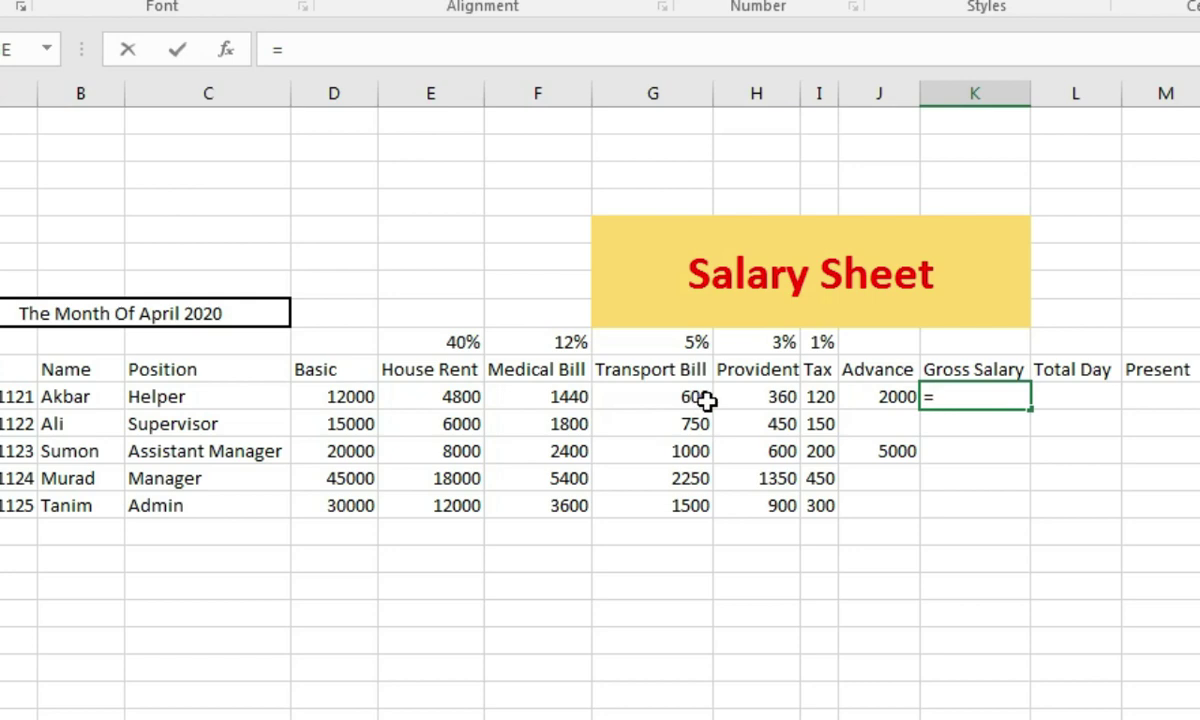
Step: Build the Gross Salary formula in K11: Basic plus three allowances minus Provident, Tax and Advance
click(344, 398)
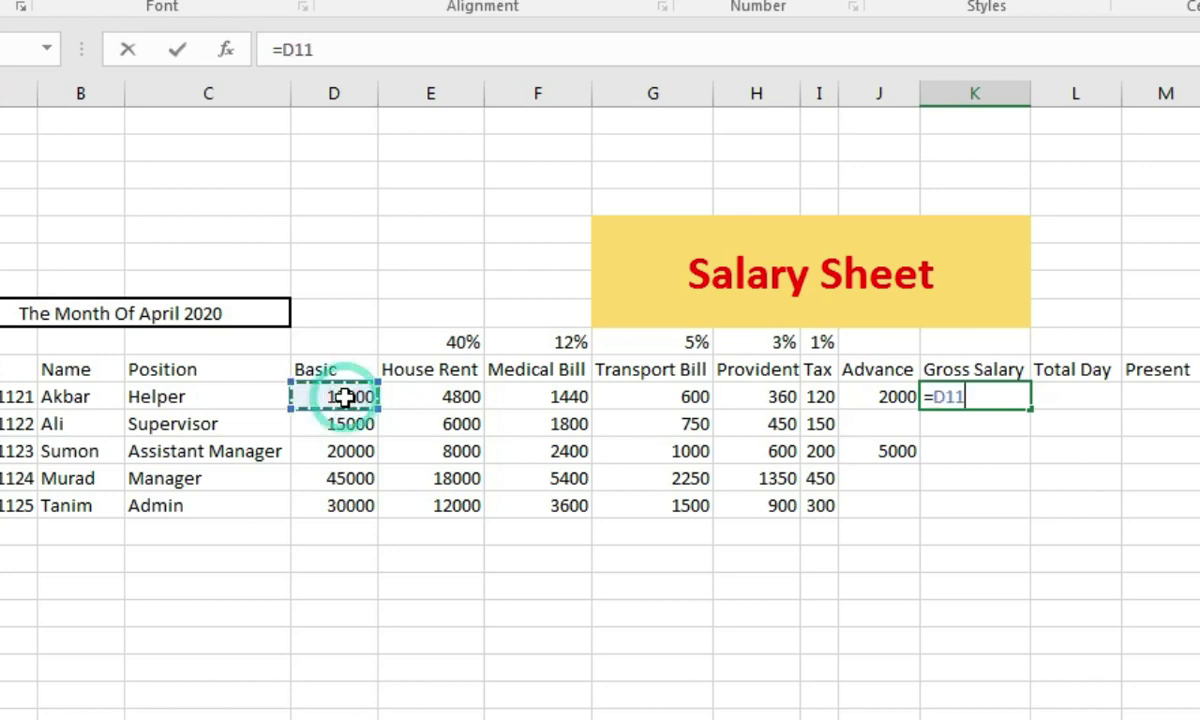
text(+)
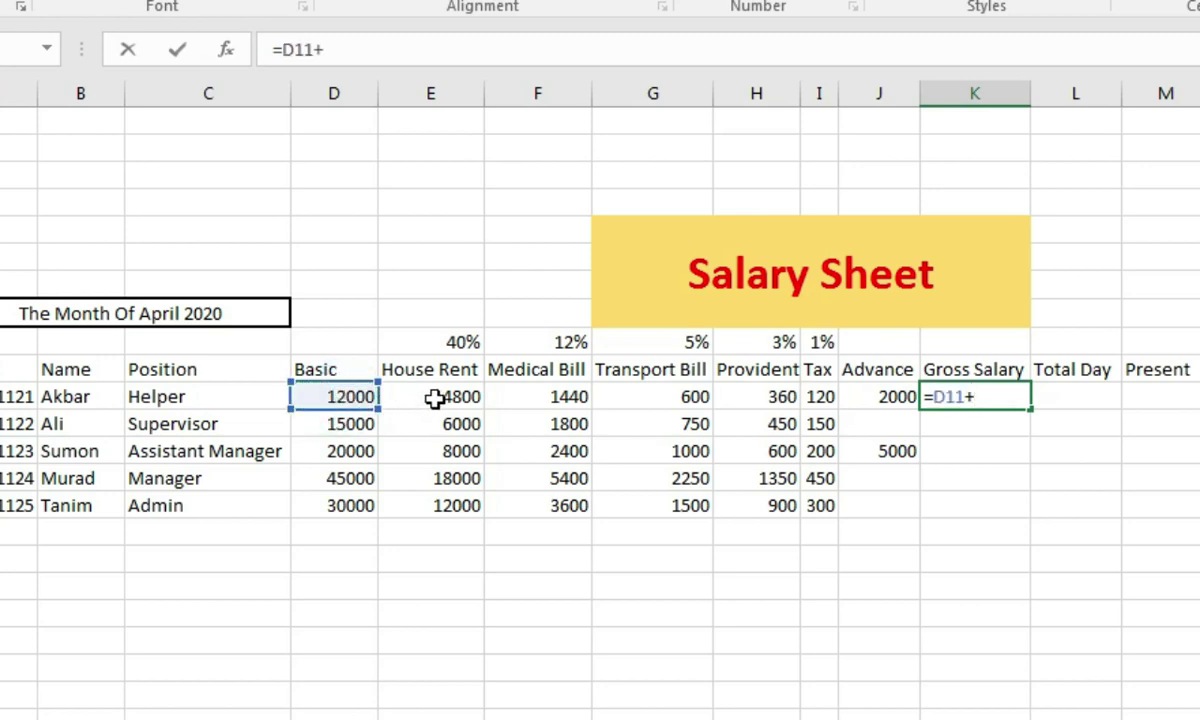
click(437, 400)
text(+)
click(528, 395)
text(+)
click(648, 398)
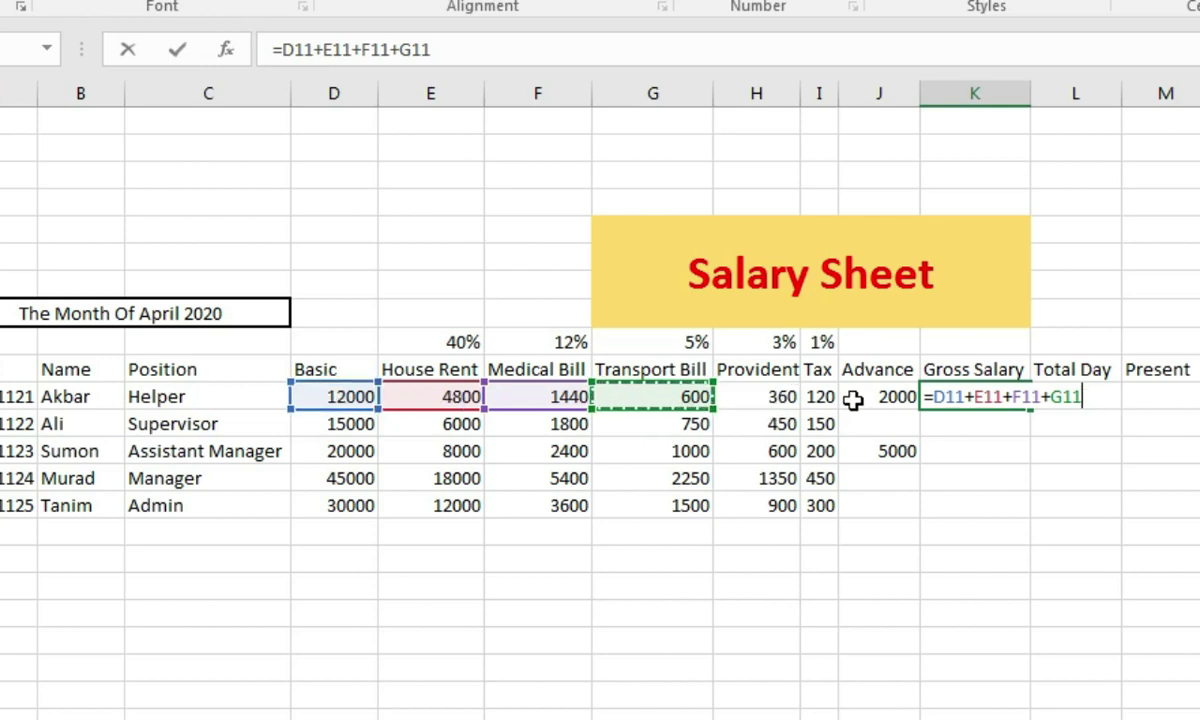
text(-)
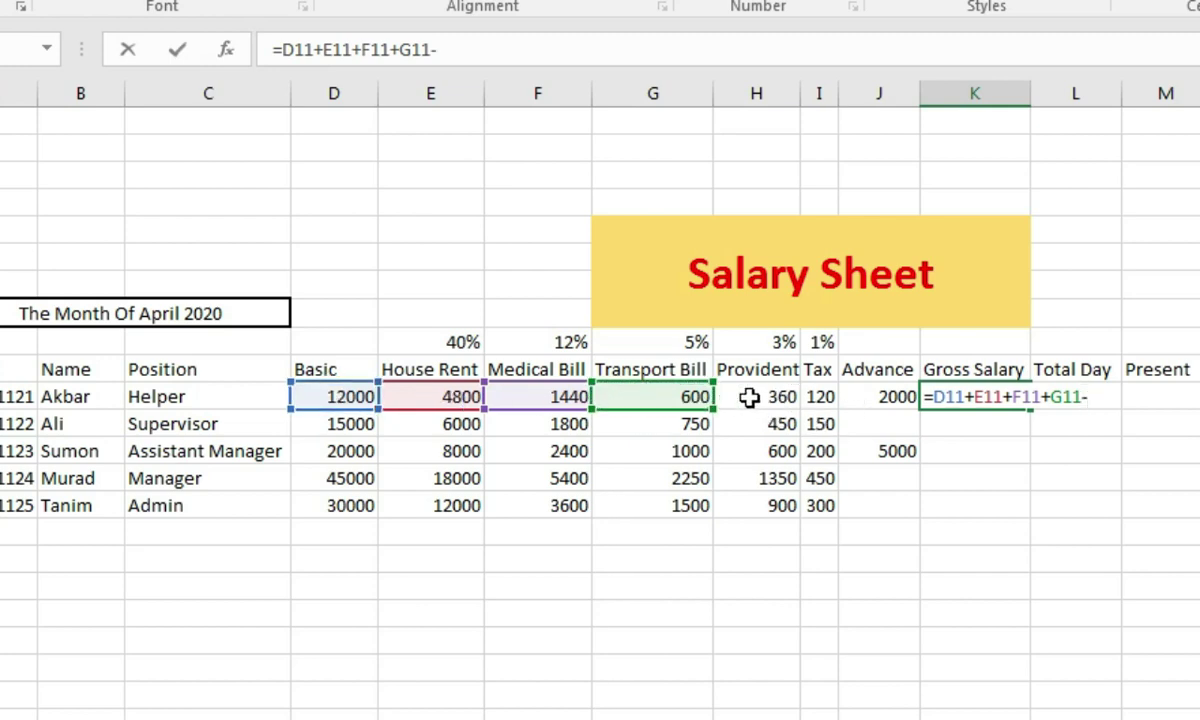
click(762, 397)
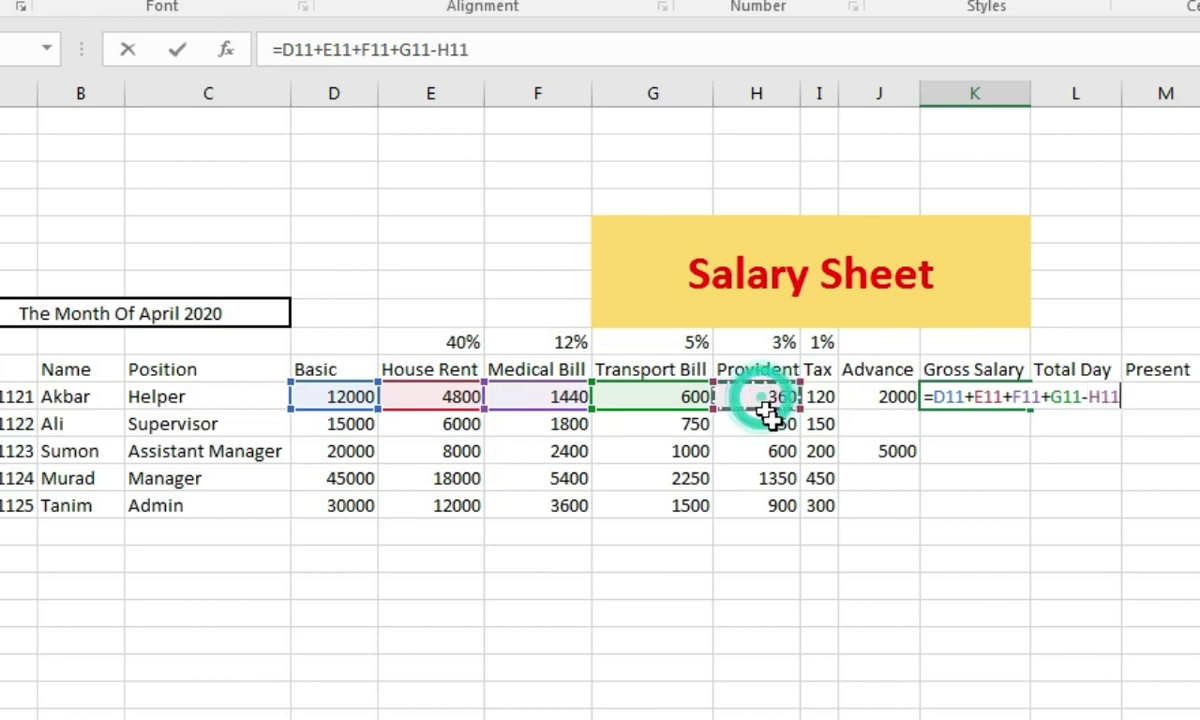
text(-)
click(820, 395)
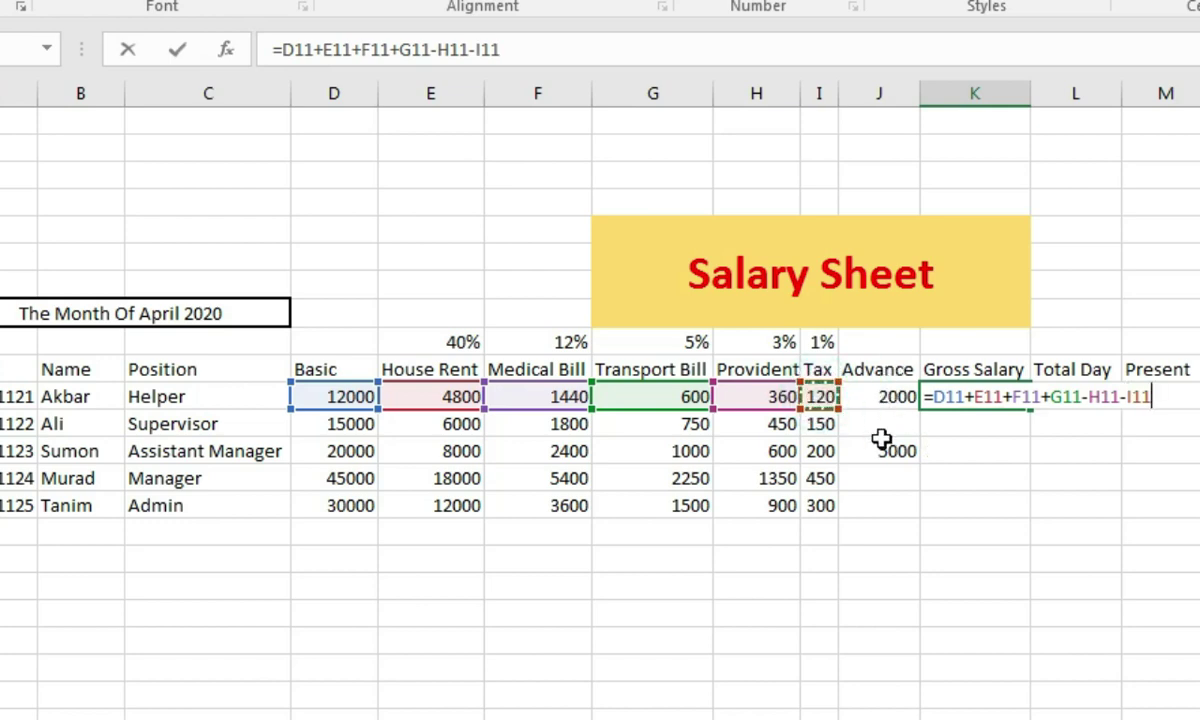
text(-)
click(890, 396)
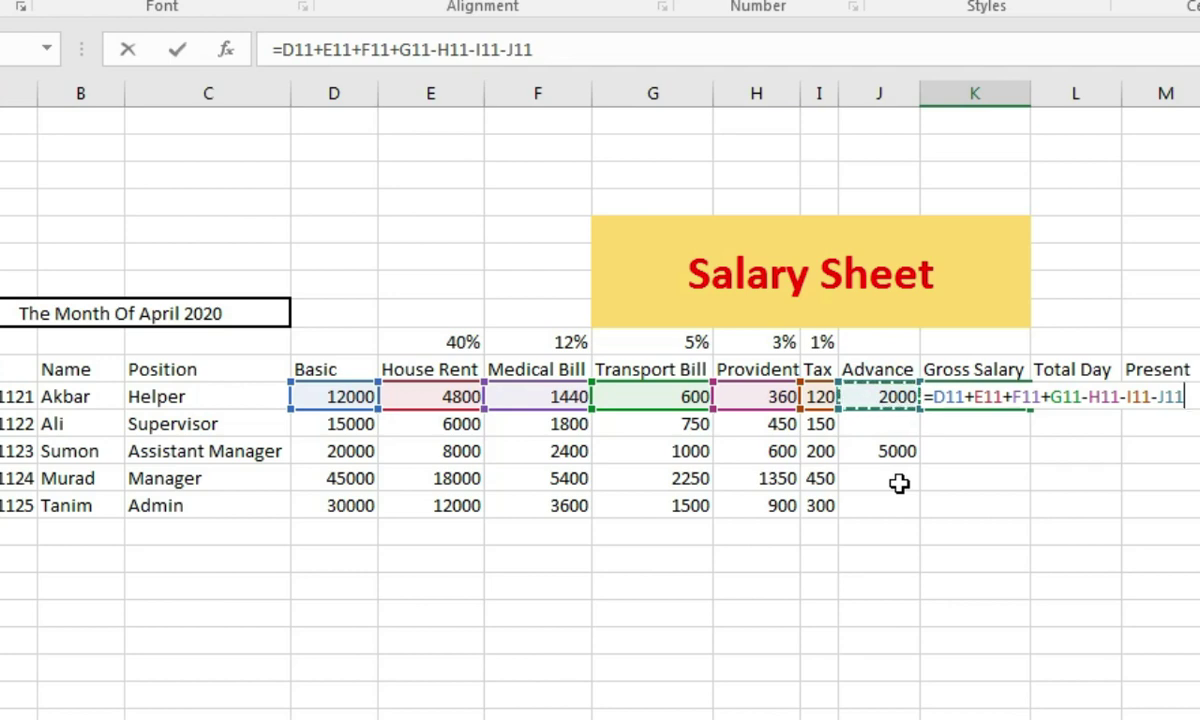
key(Return)
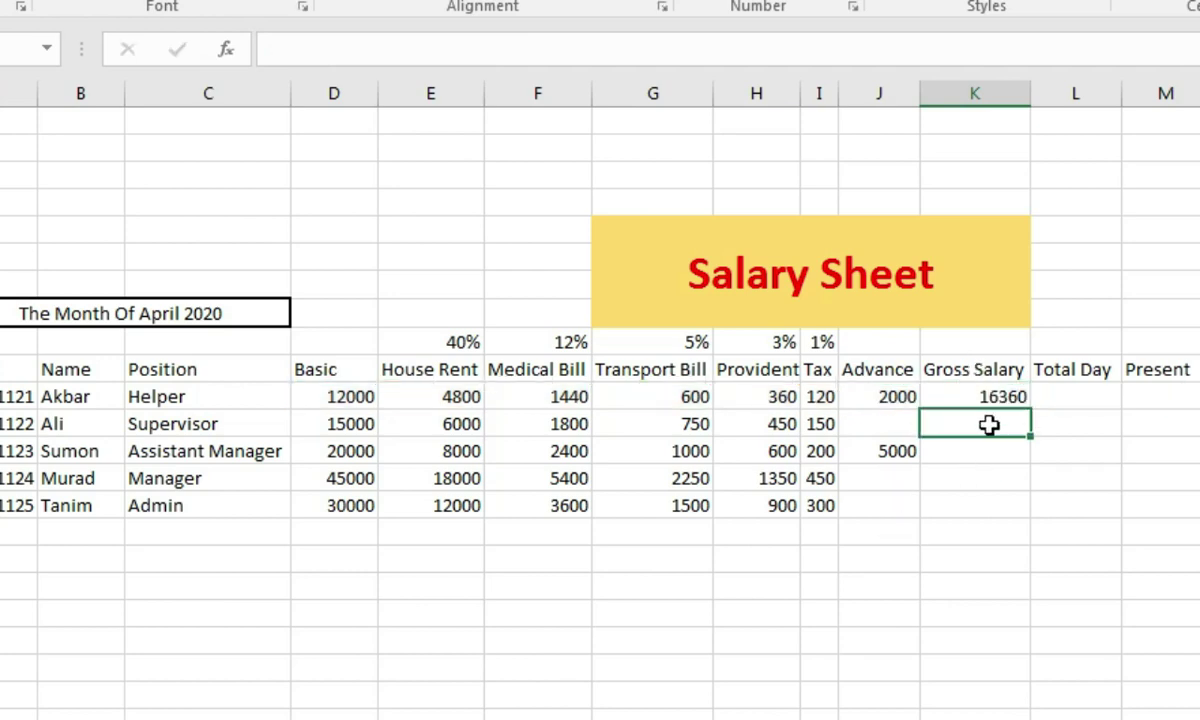
Step: Copy the Gross Salary formula down to K15, giving 16360 through 45900
click(975, 397)
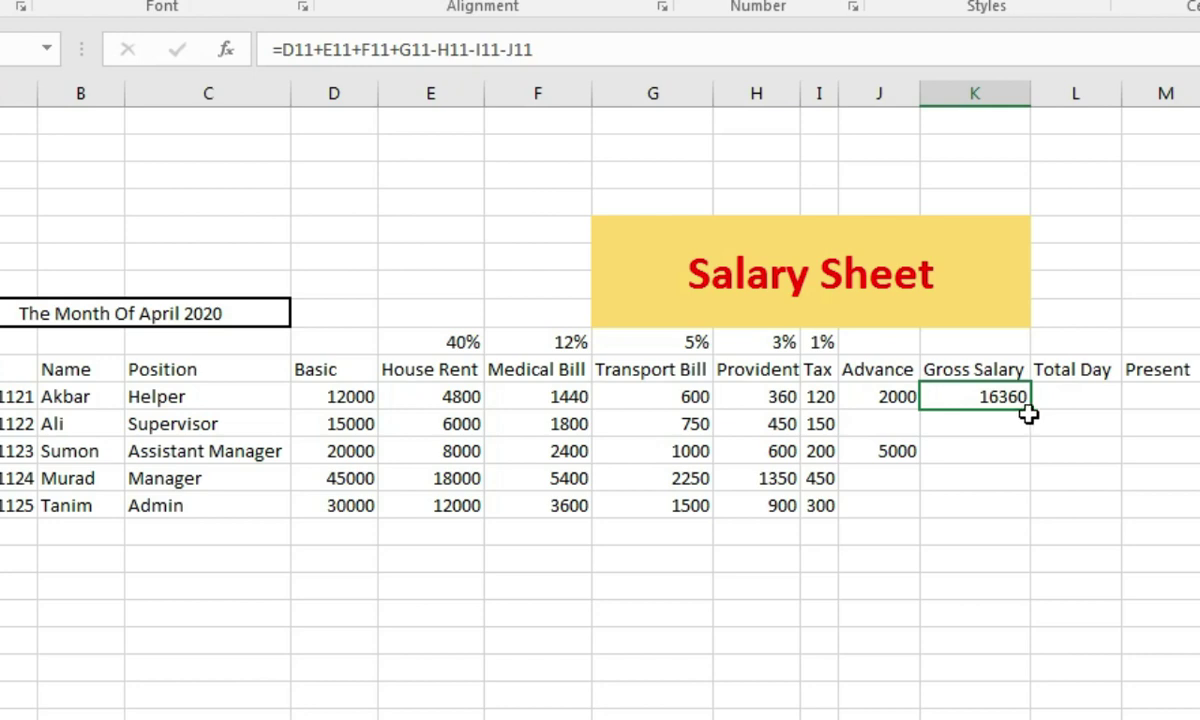
drag(1035, 411, 1032, 518)
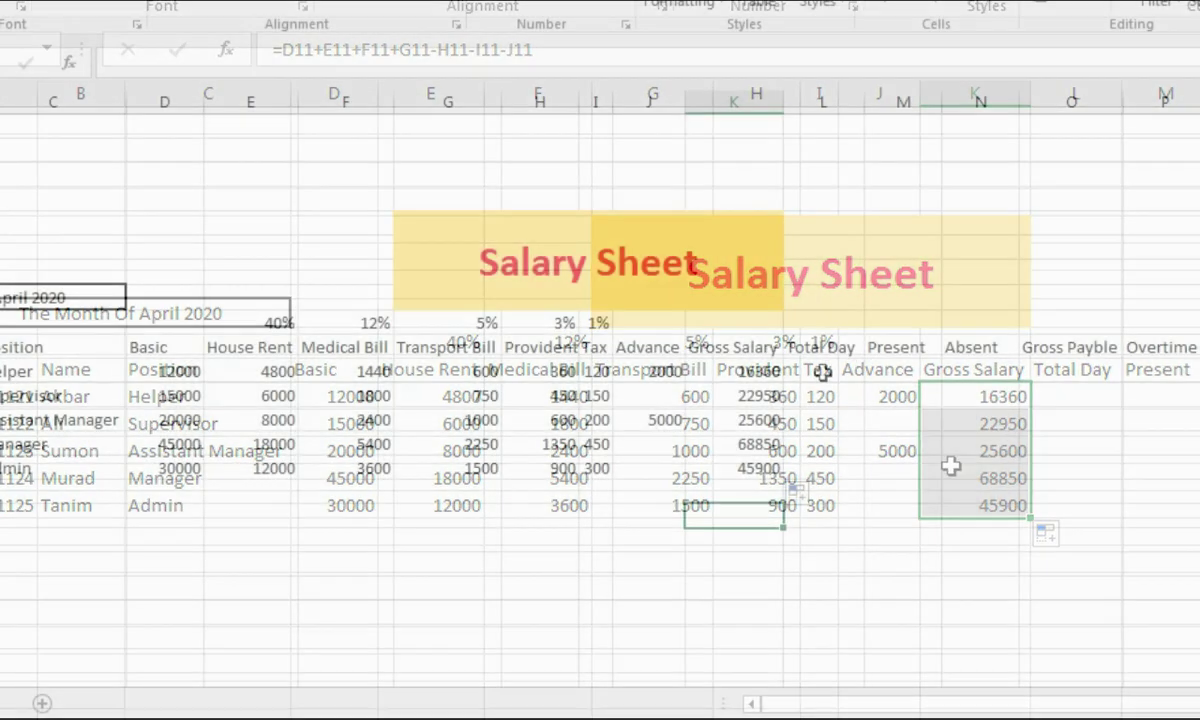
click(1076, 397)
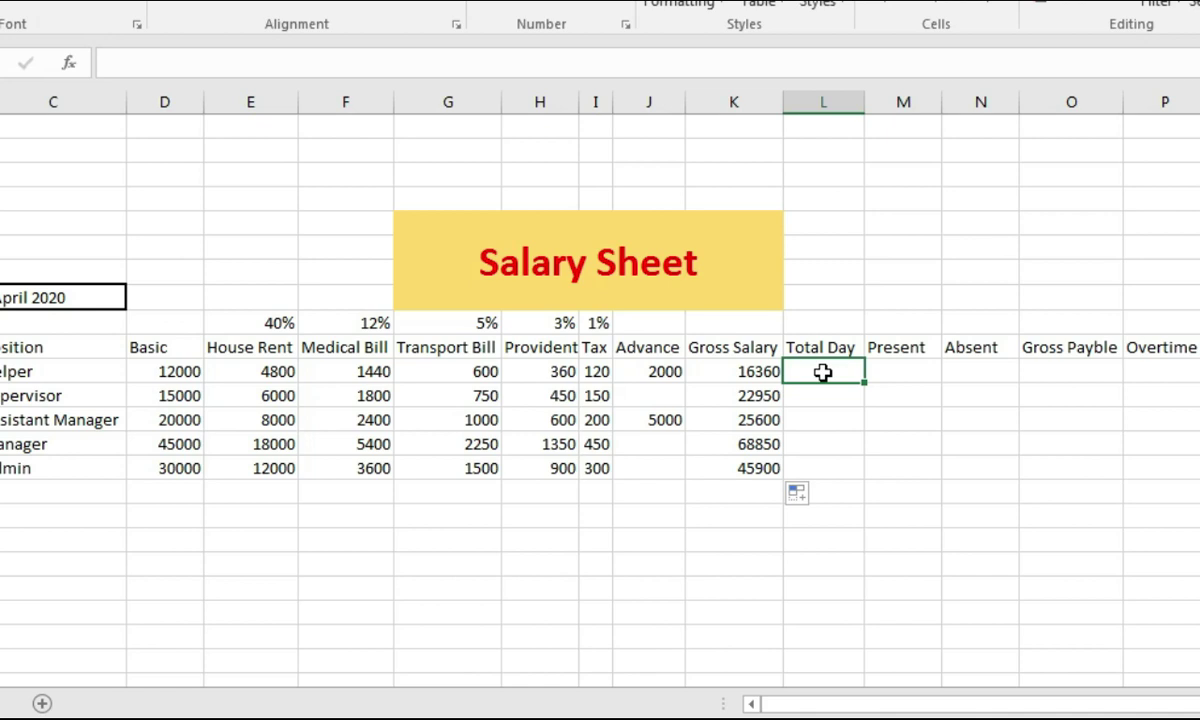
Step: Enter 26 total days, 22 present and 4 absent for the first employee
text(26)
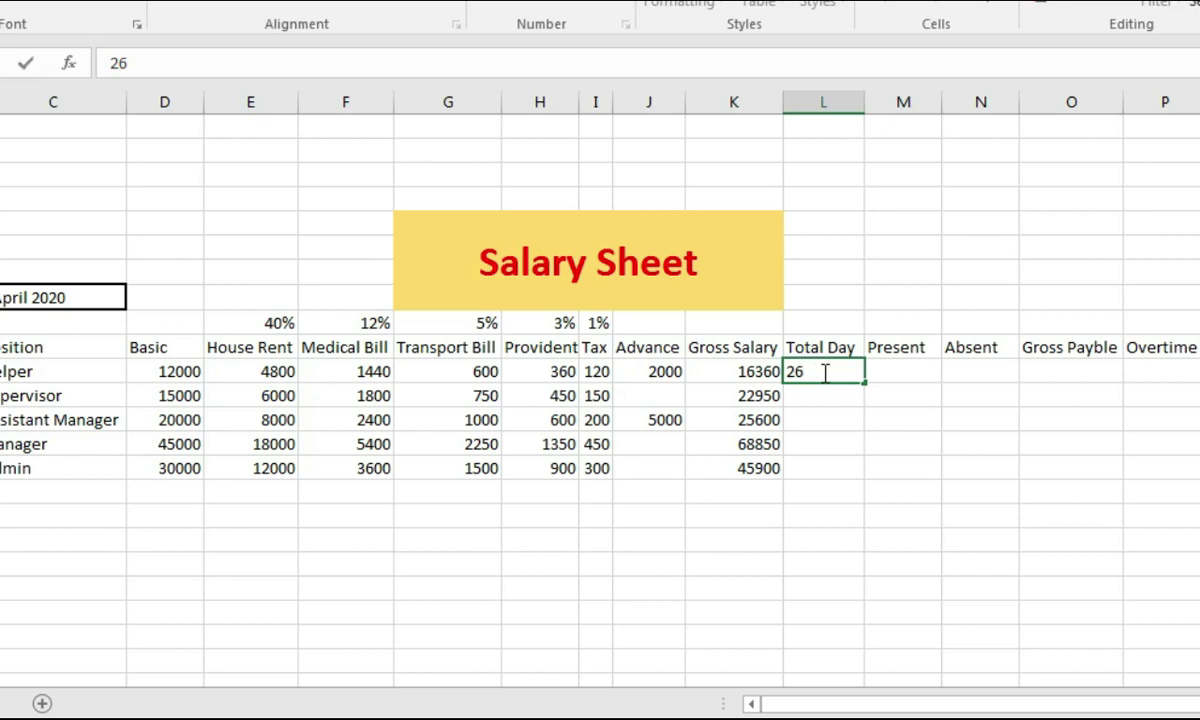
key(Tab)
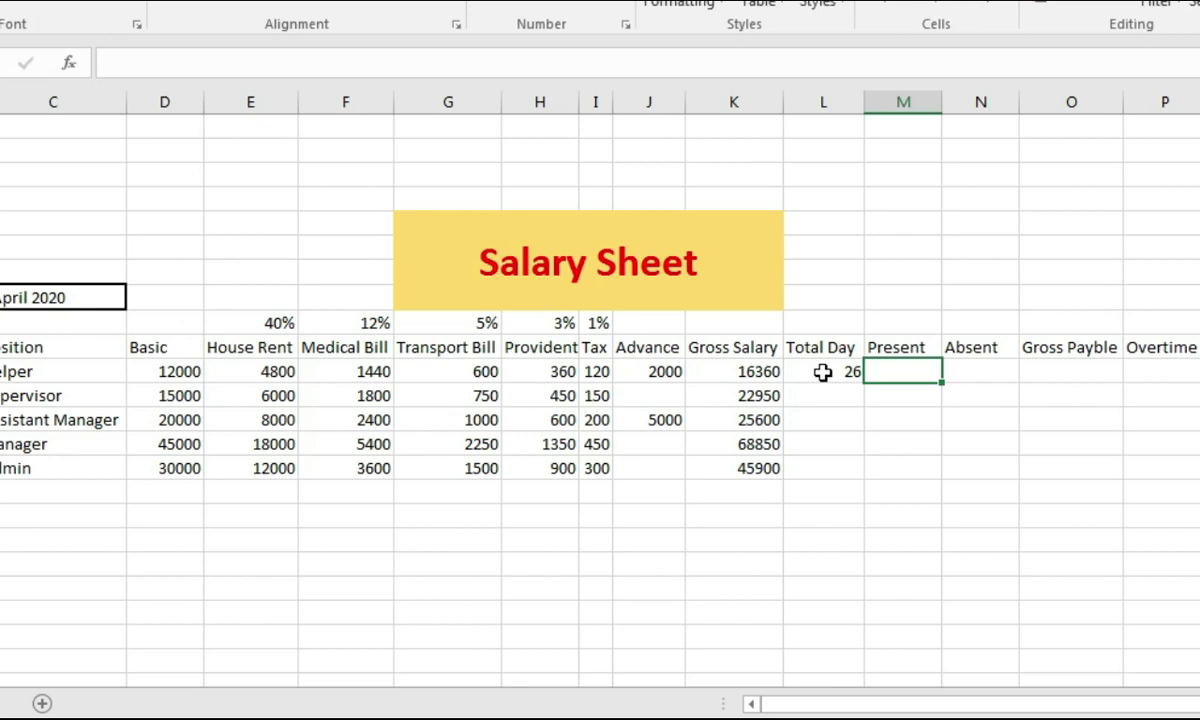
text(22)
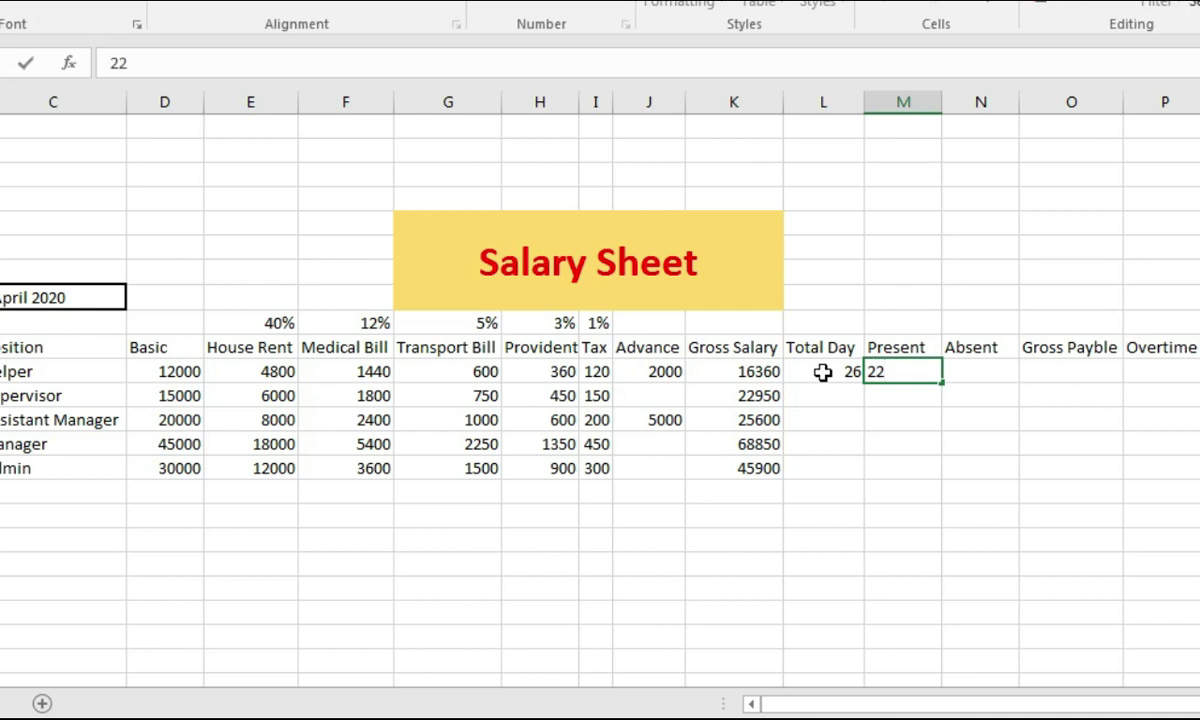
key(Tab)
text(4)
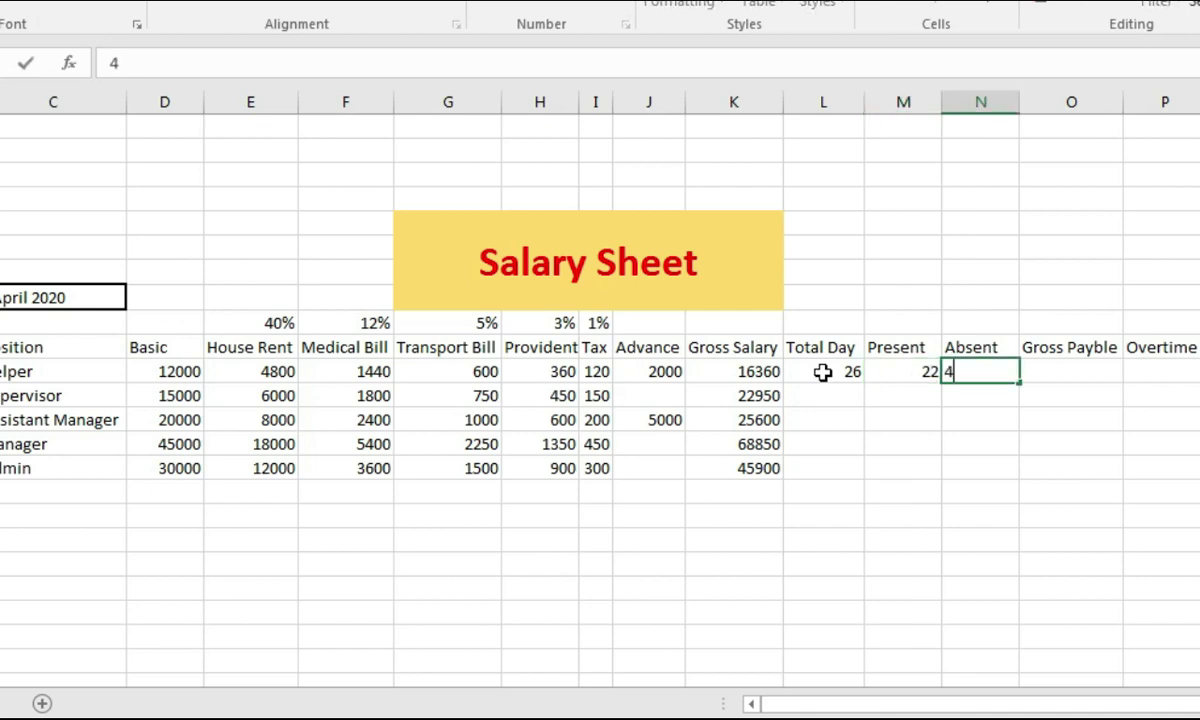
key(Left)
key(Left)
key(Left)
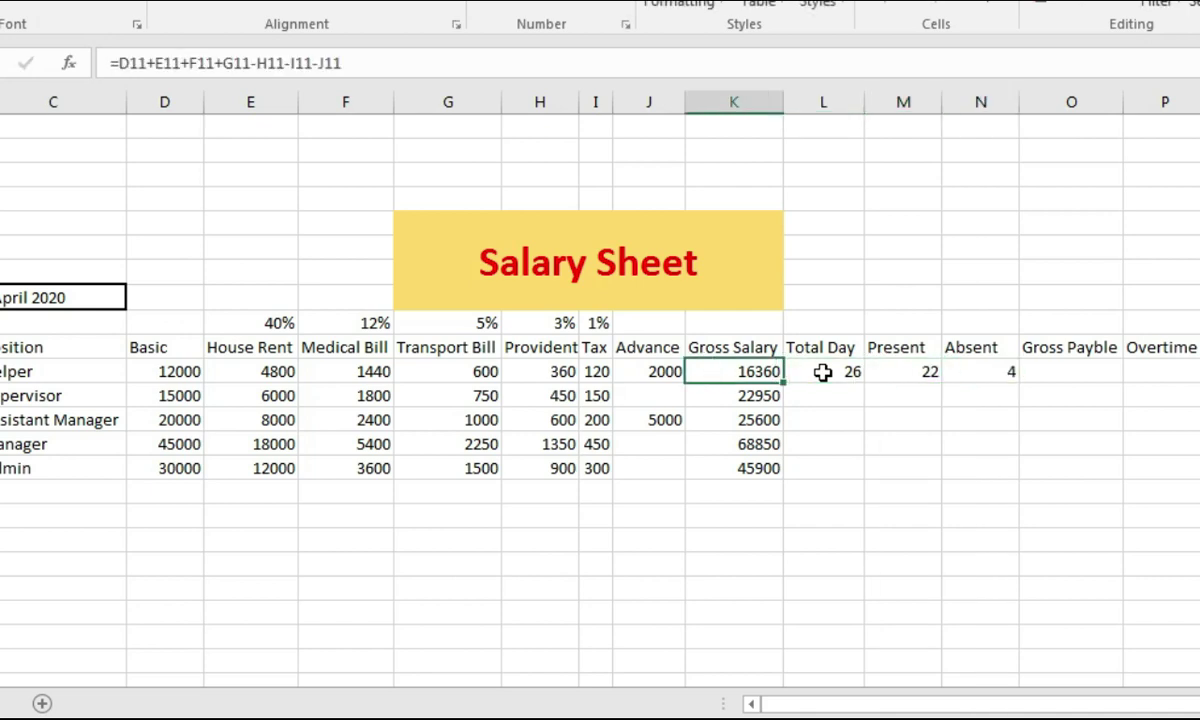
Step: Copy the 26 total days down to all five employees
click(822, 372)
key(Return)
click(903, 444)
click(815, 375)
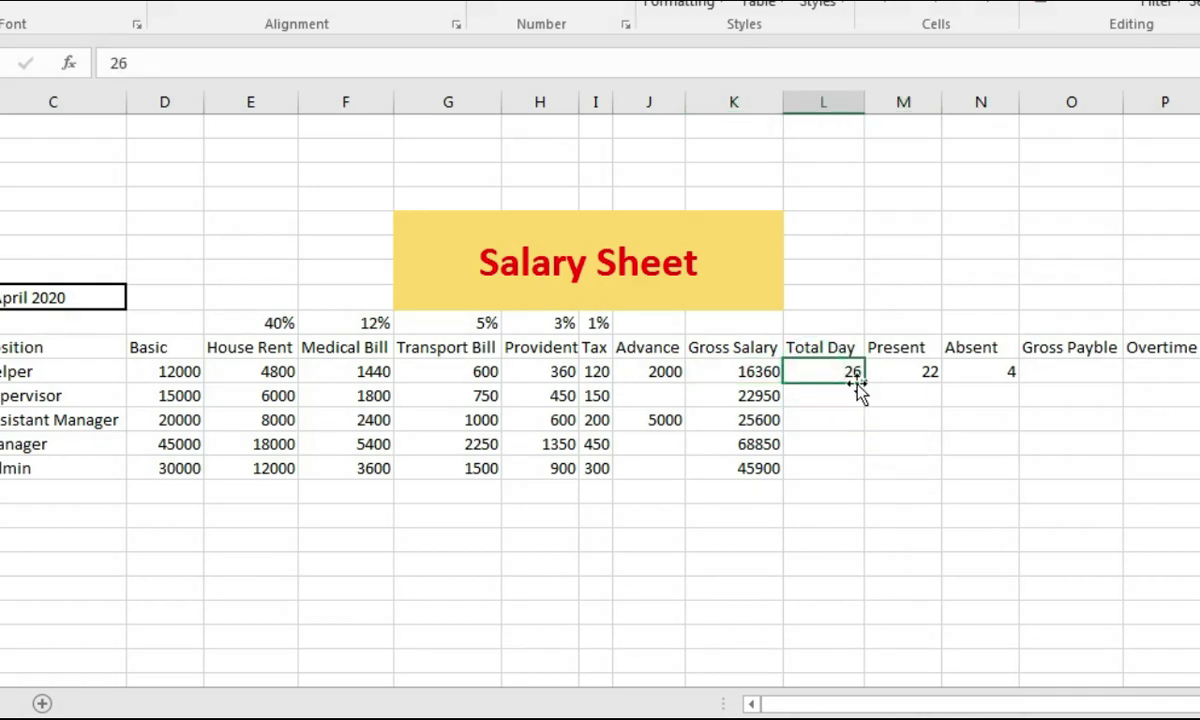
click(838, 374)
drag(863, 384, 860, 462)
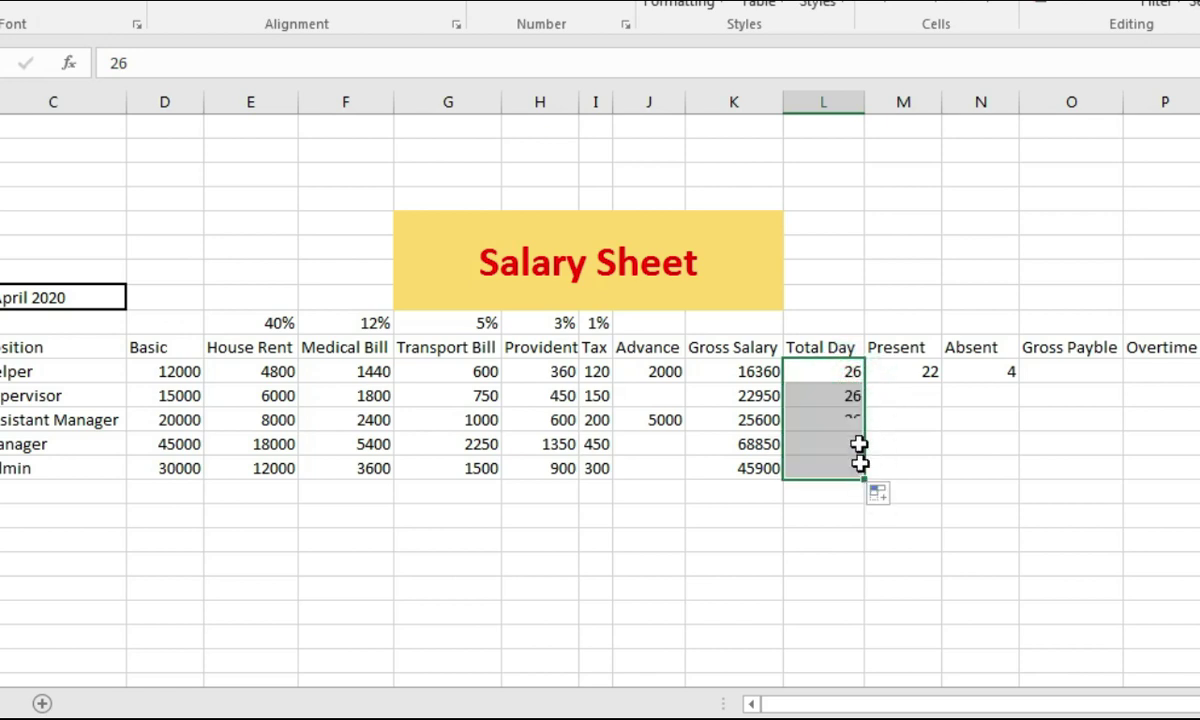
Step: Enter 25 present and 1 absent for the second employee and 26 present for the third
click(904, 397)
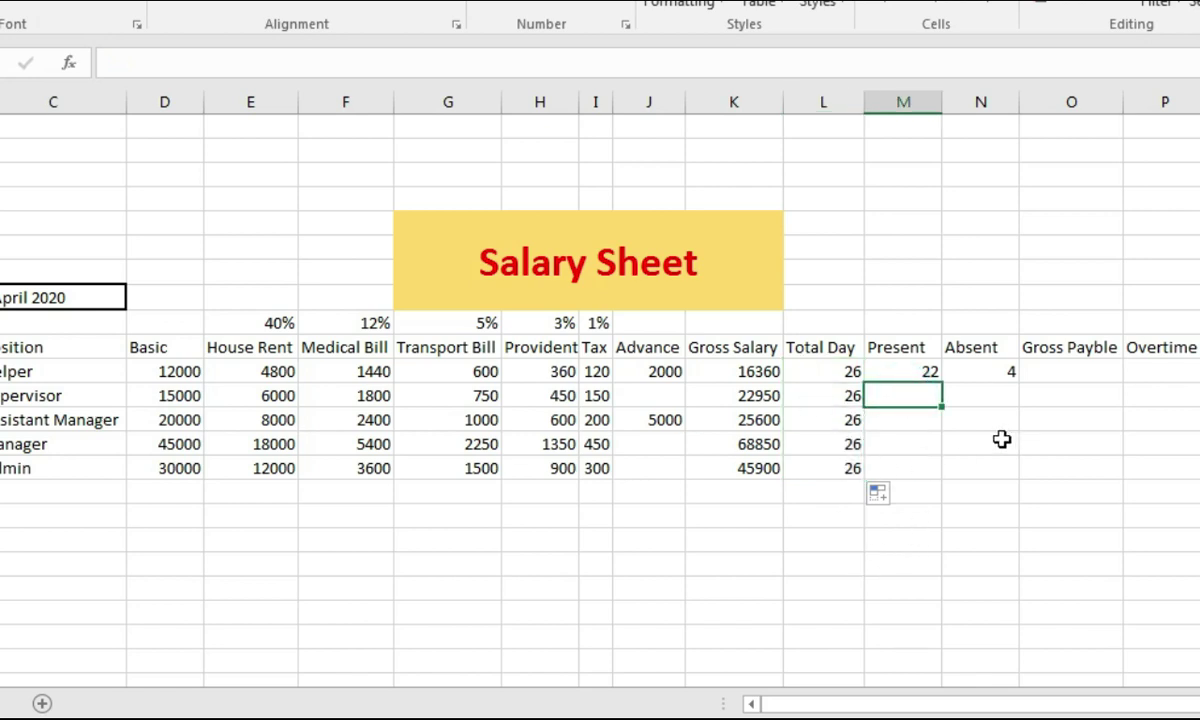
text(25)
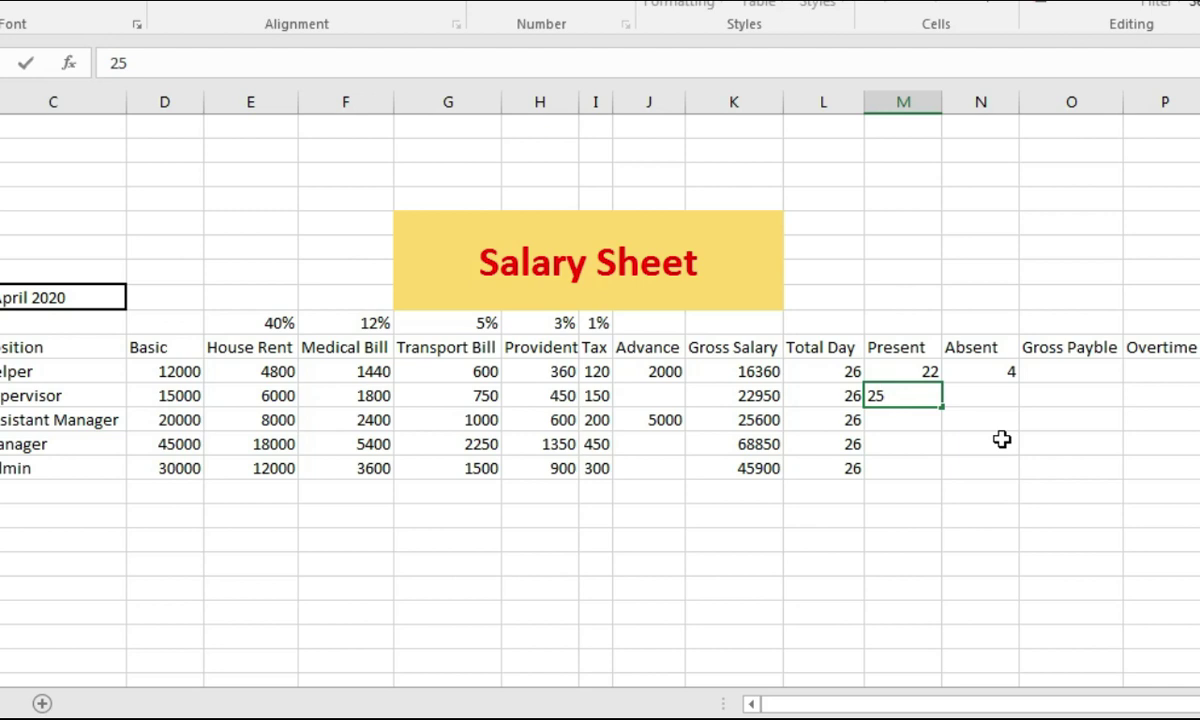
key(Tab)
text(1)
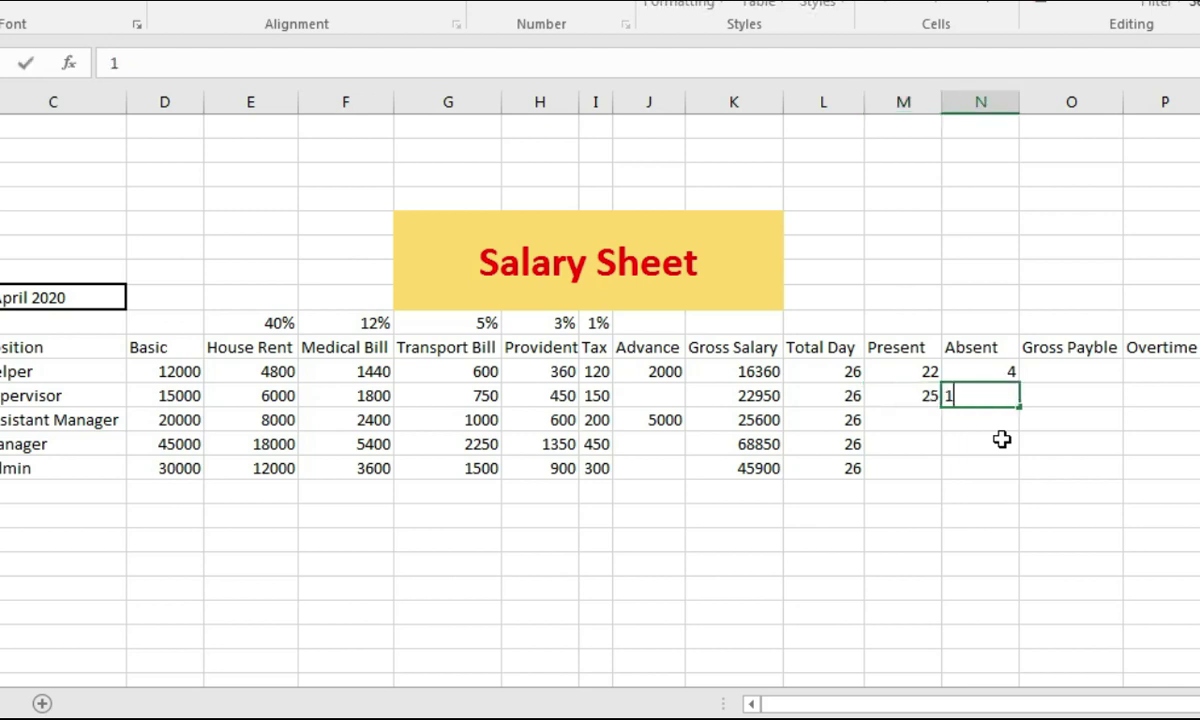
key(Return)
text(26)
key(Tab)
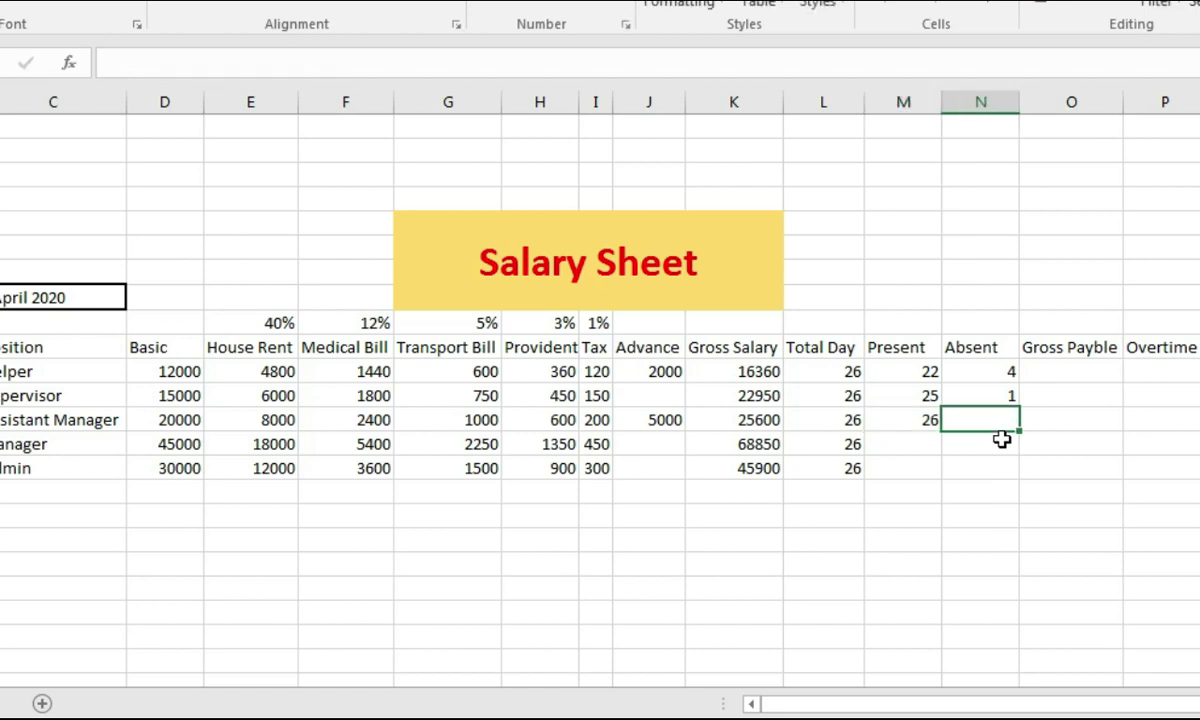
Step: Enter 23 present and 3 absent for the fourth employee, 20 present and 6 absent for the fifth
key(Down)
key(Left)
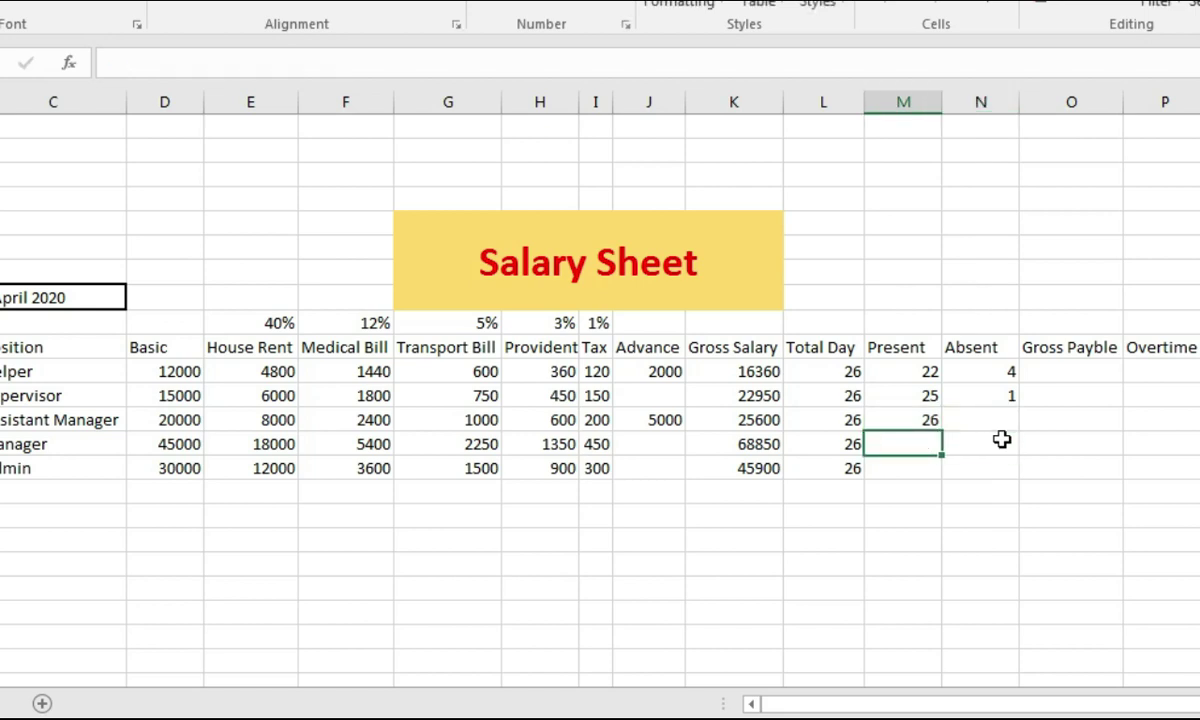
text(23)
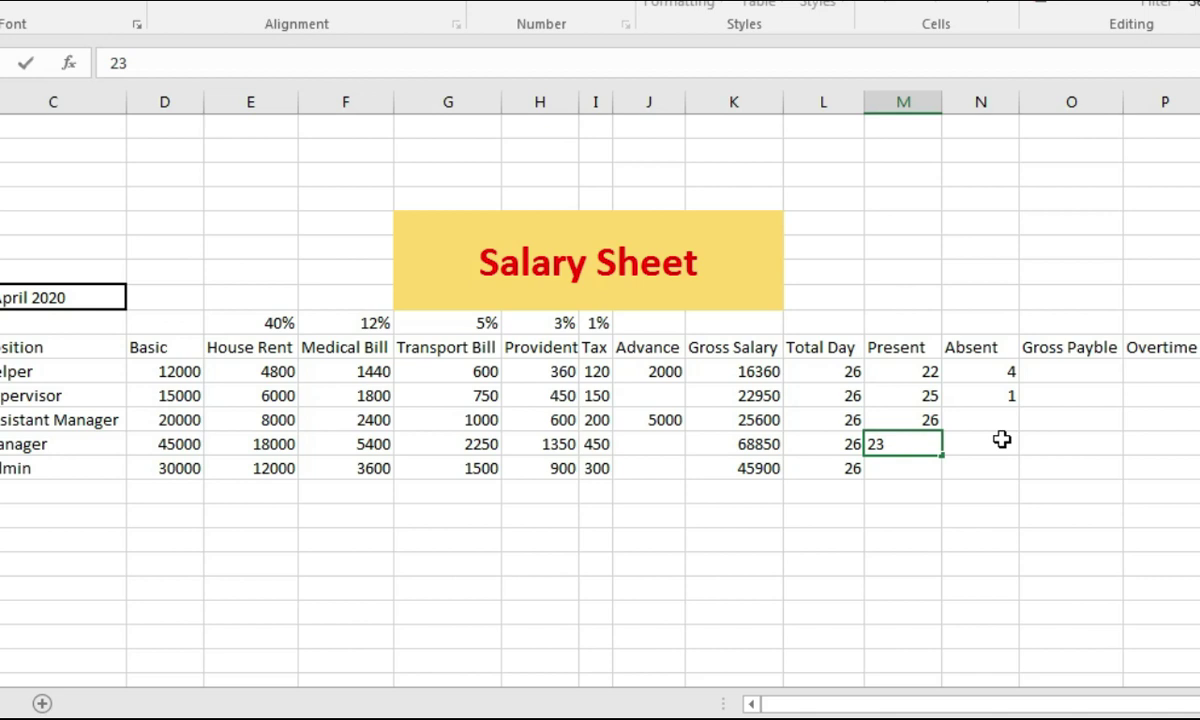
key(Tab)
text(3)
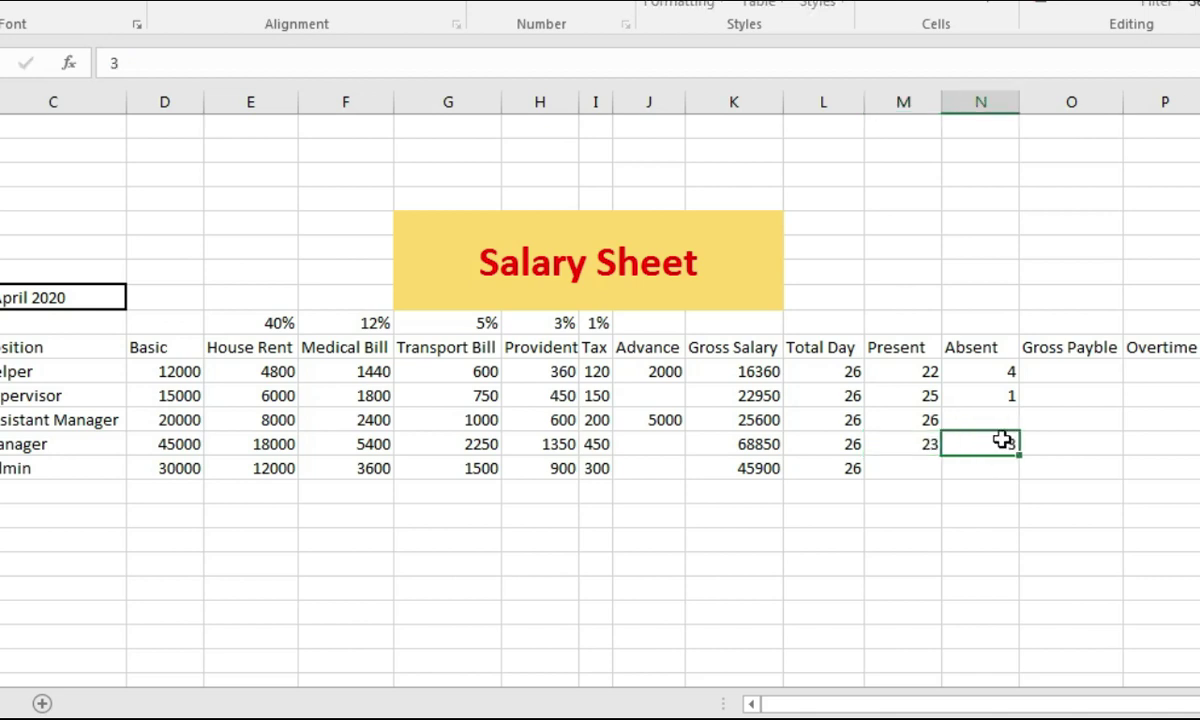
key(Return)
text(20)
key(Tab)
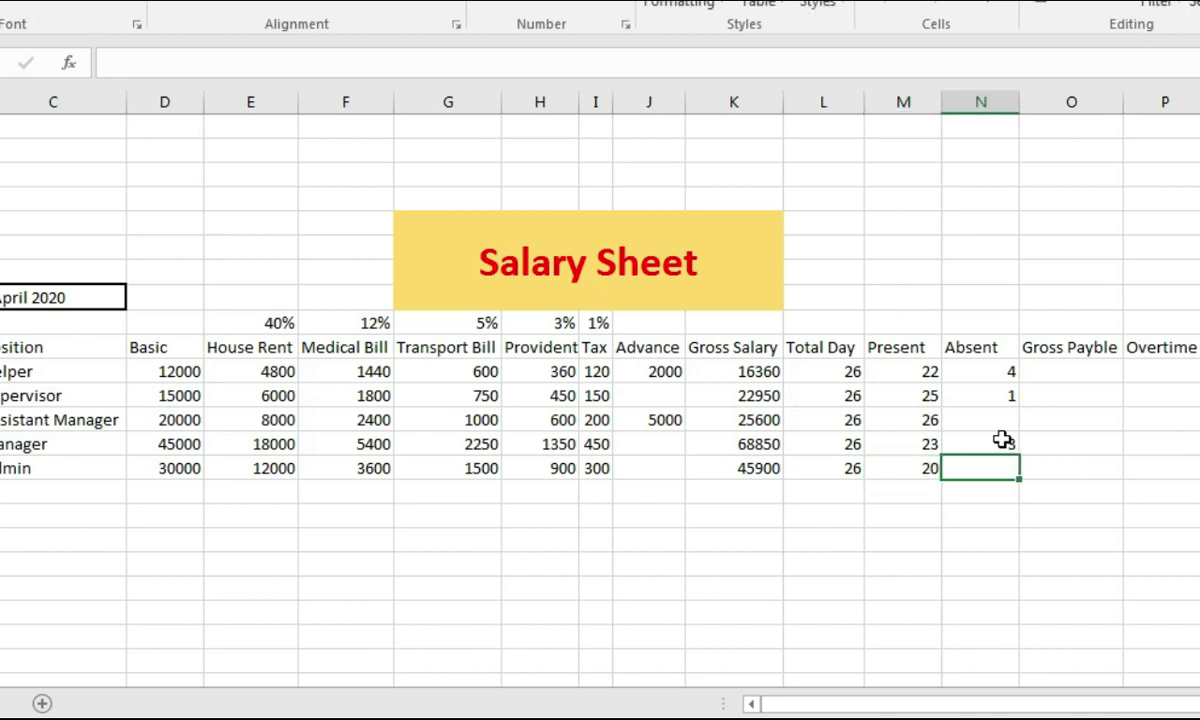
click(1070, 588)
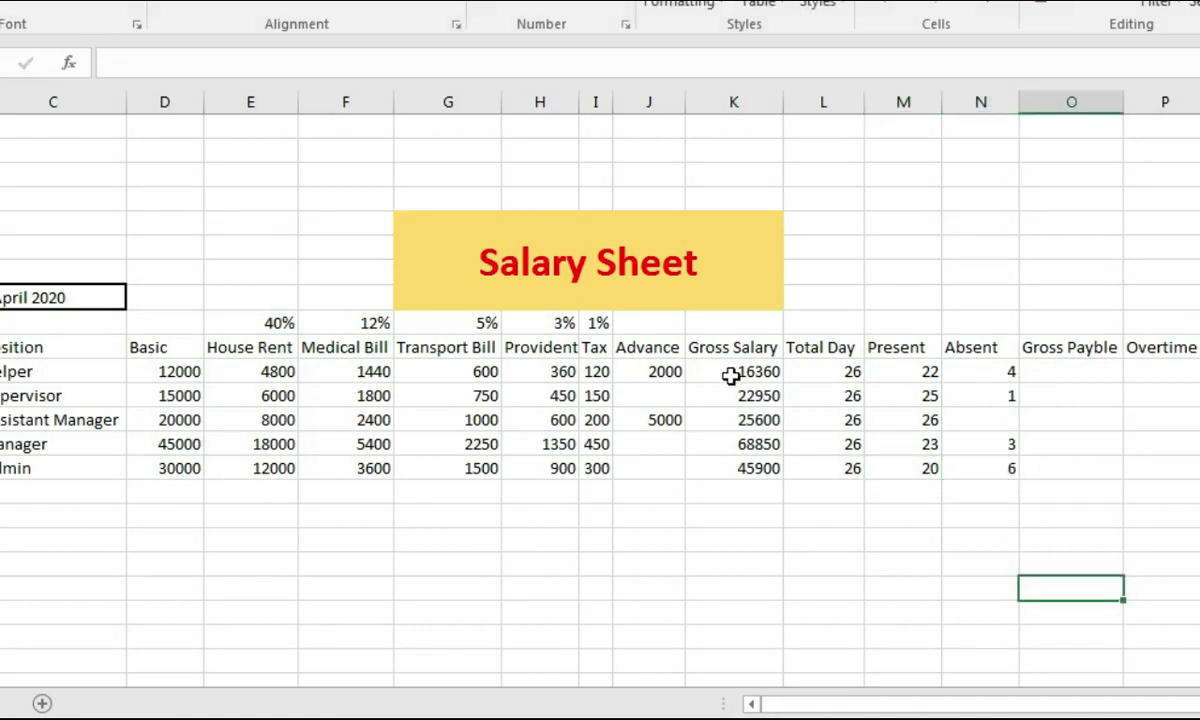
click(848, 376)
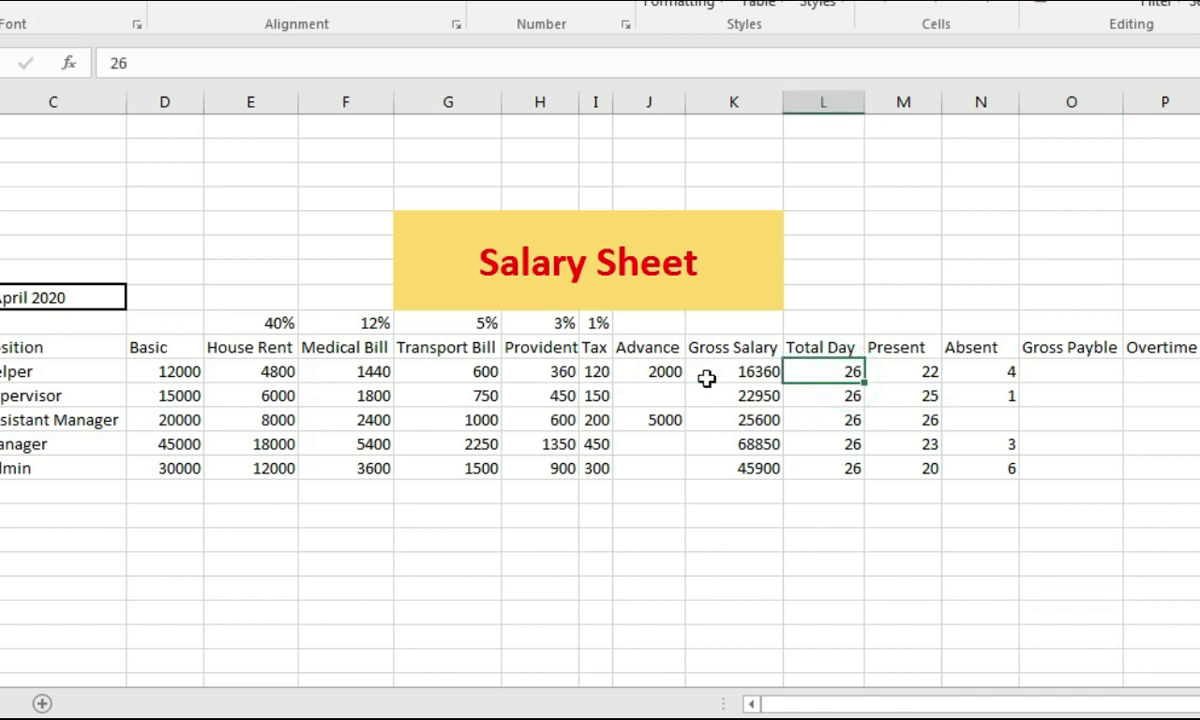
click(745, 375)
click(824, 375)
click(746, 376)
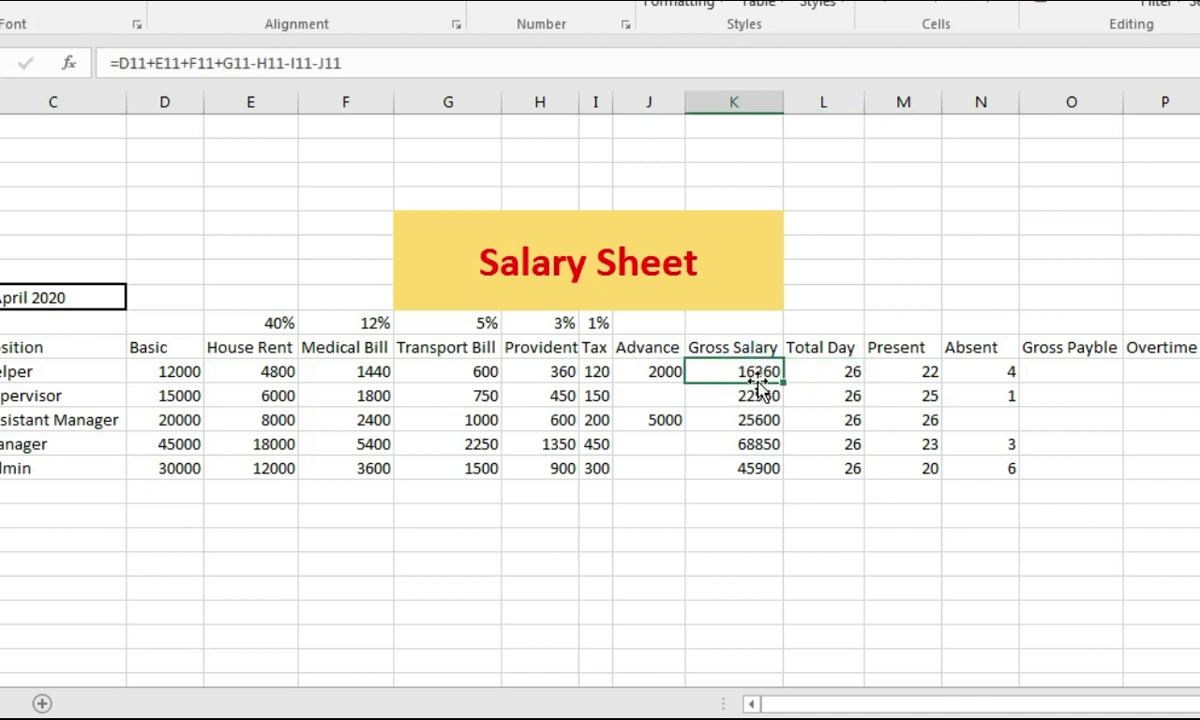
click(997, 376)
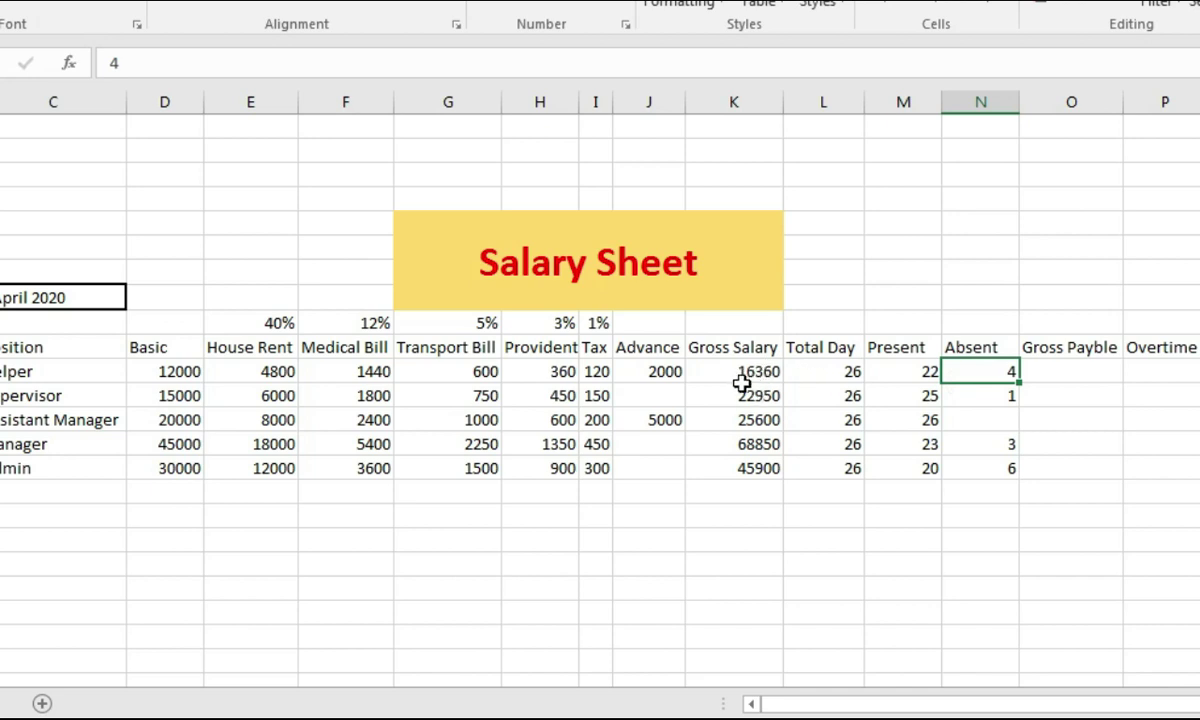
click(1069, 371)
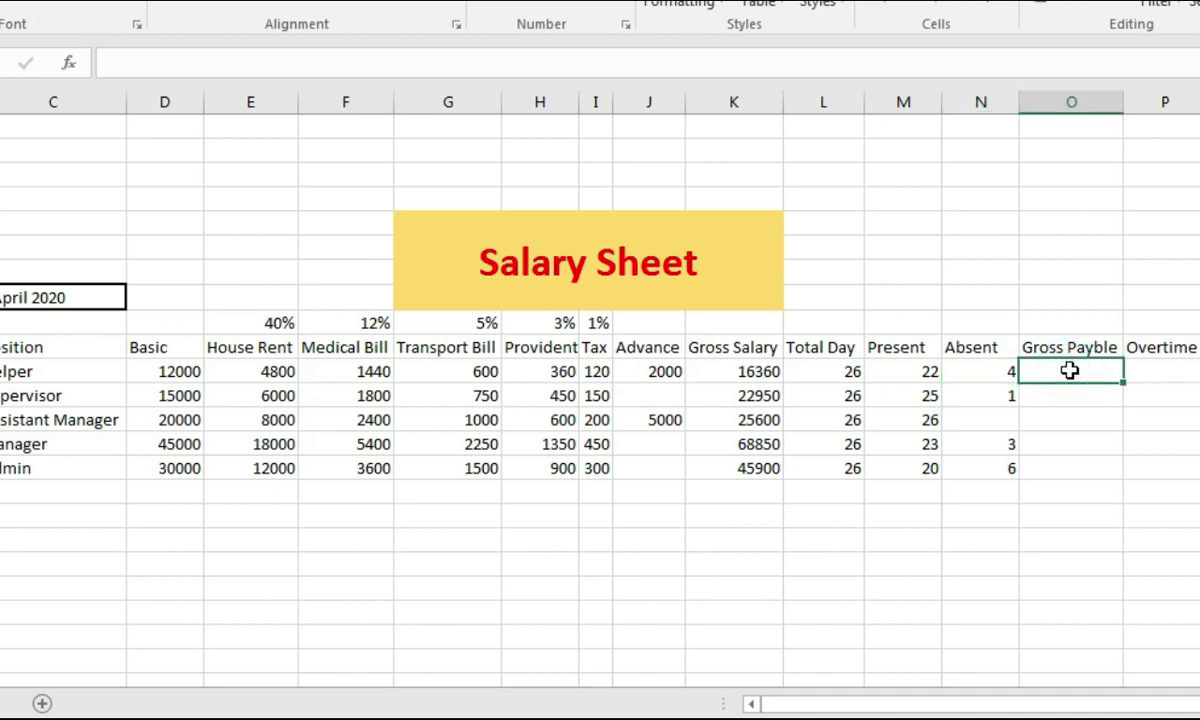
Step: Enter a first =K11/L11*M11 Gross Payble formula in O11, then clear it
text(=)
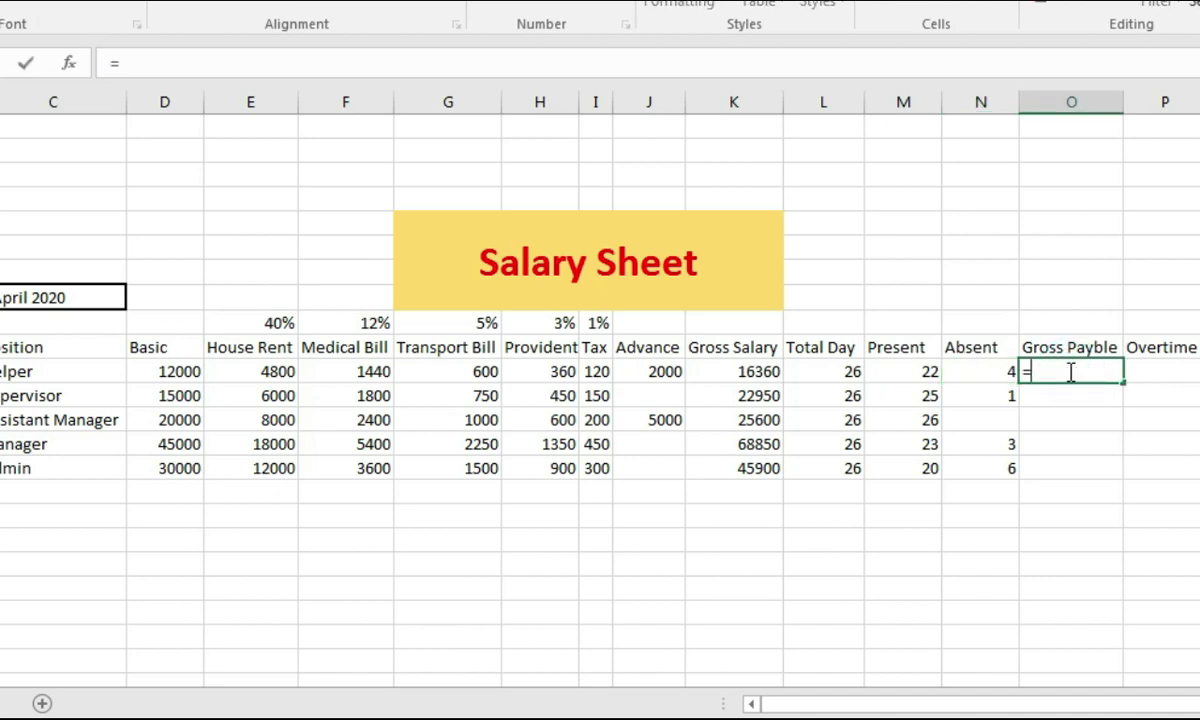
click(740, 375)
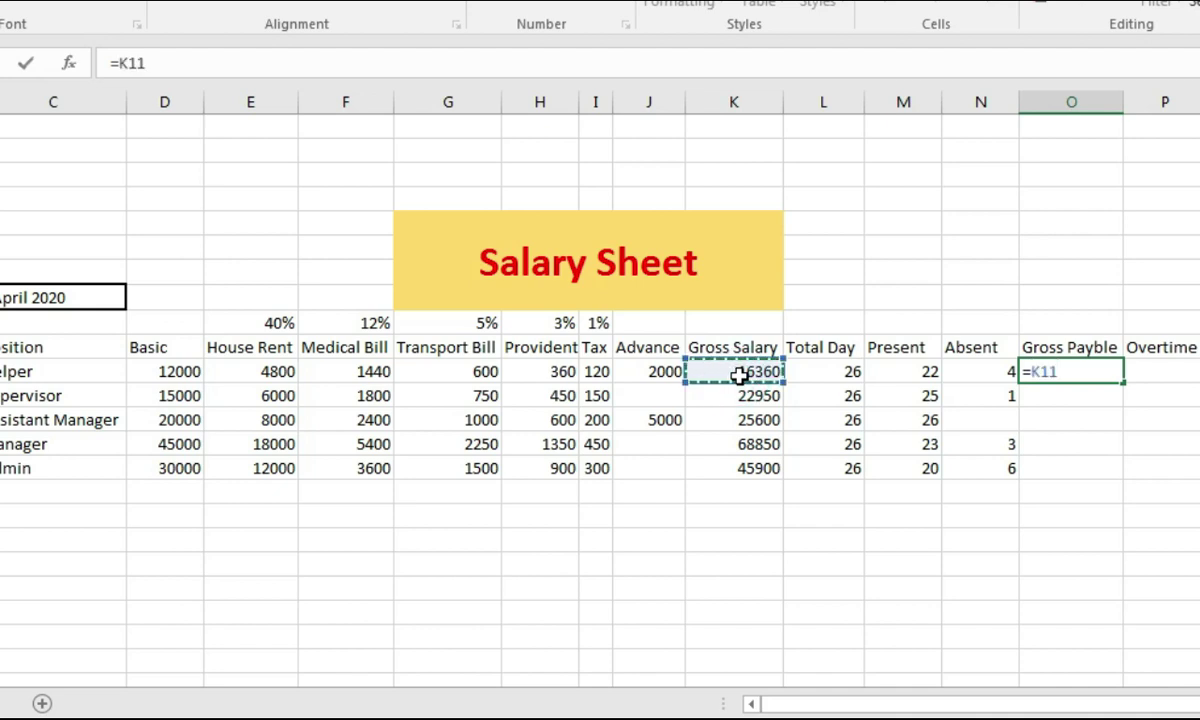
text(/)
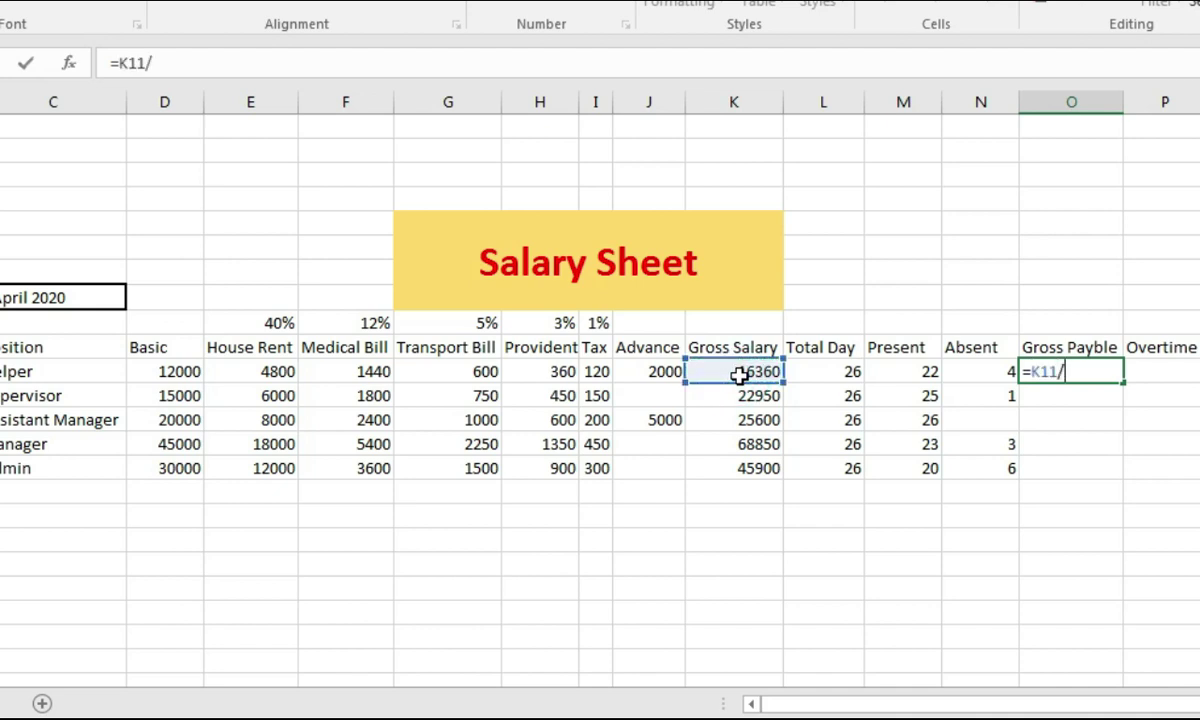
click(840, 370)
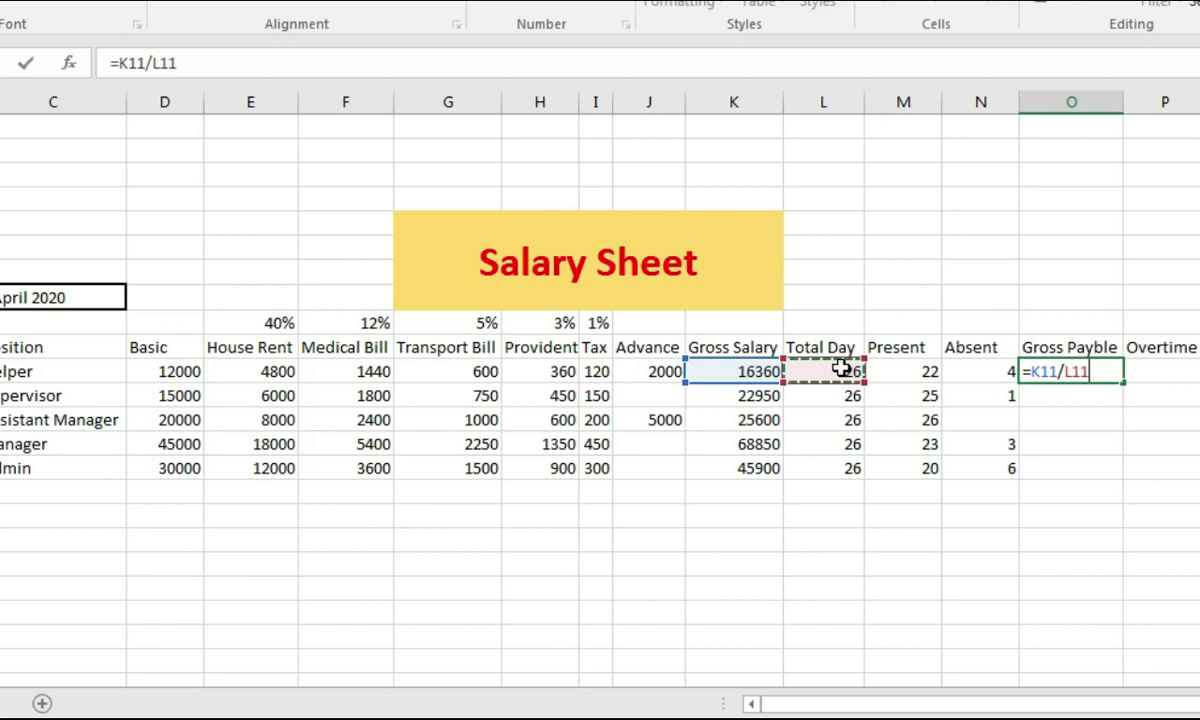
text(*)
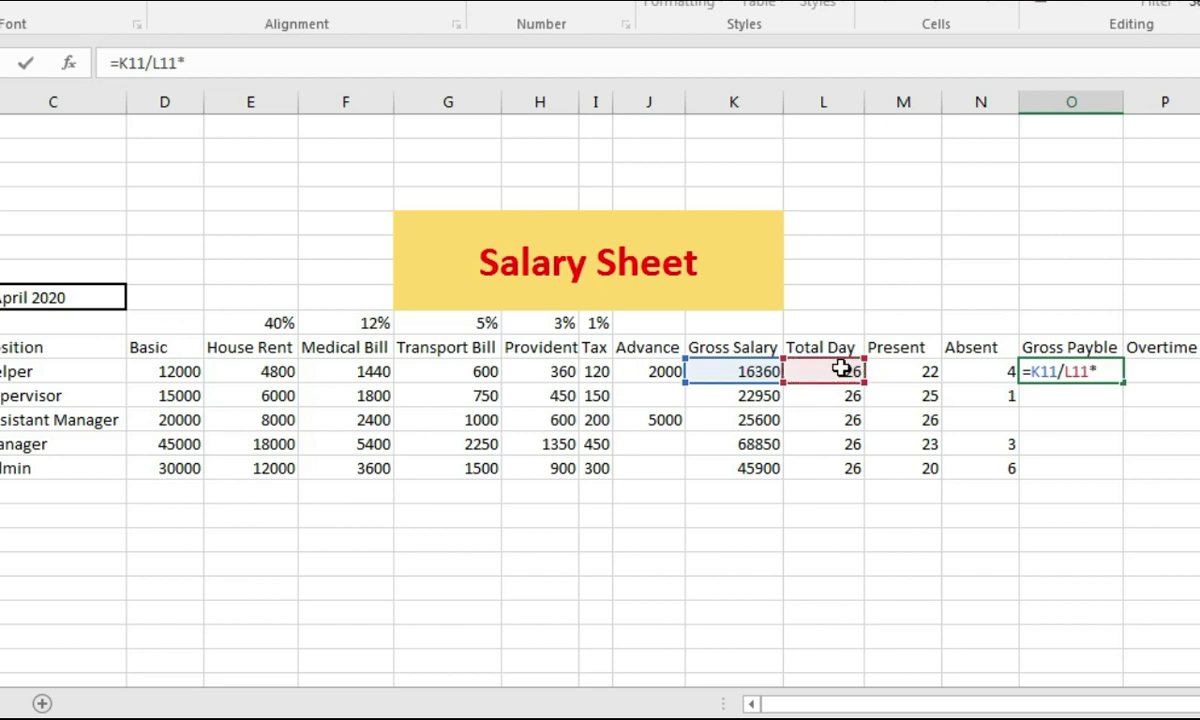
click(918, 368)
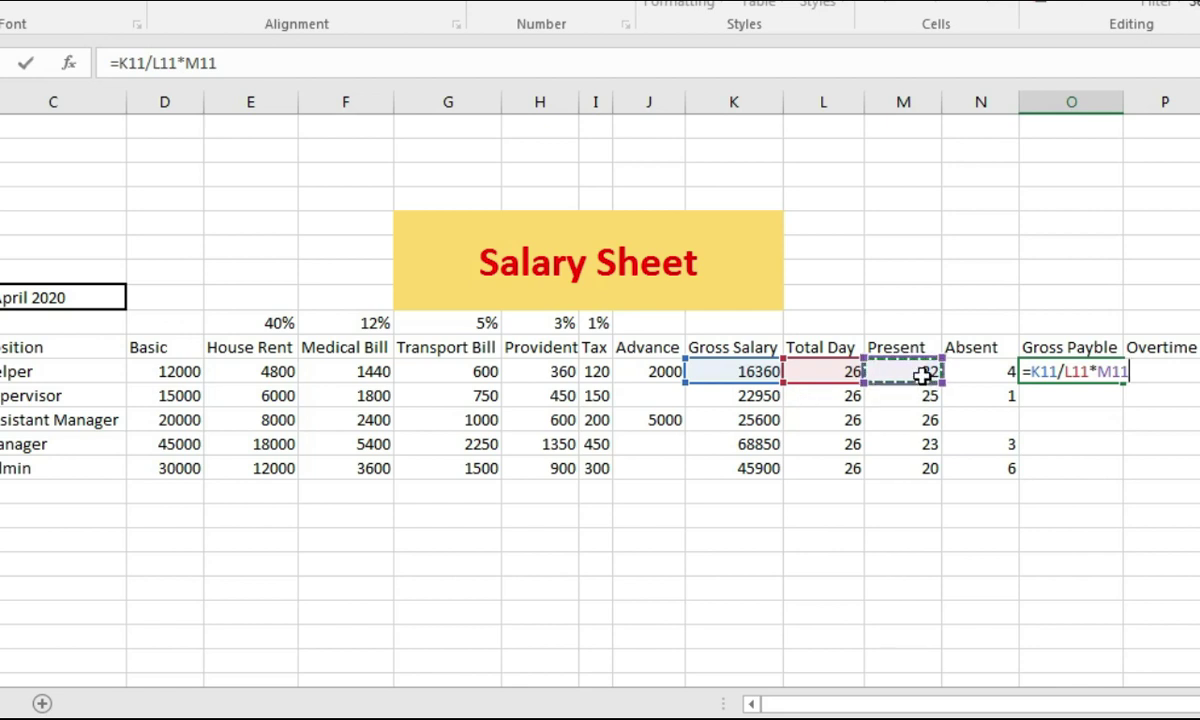
key(Return)
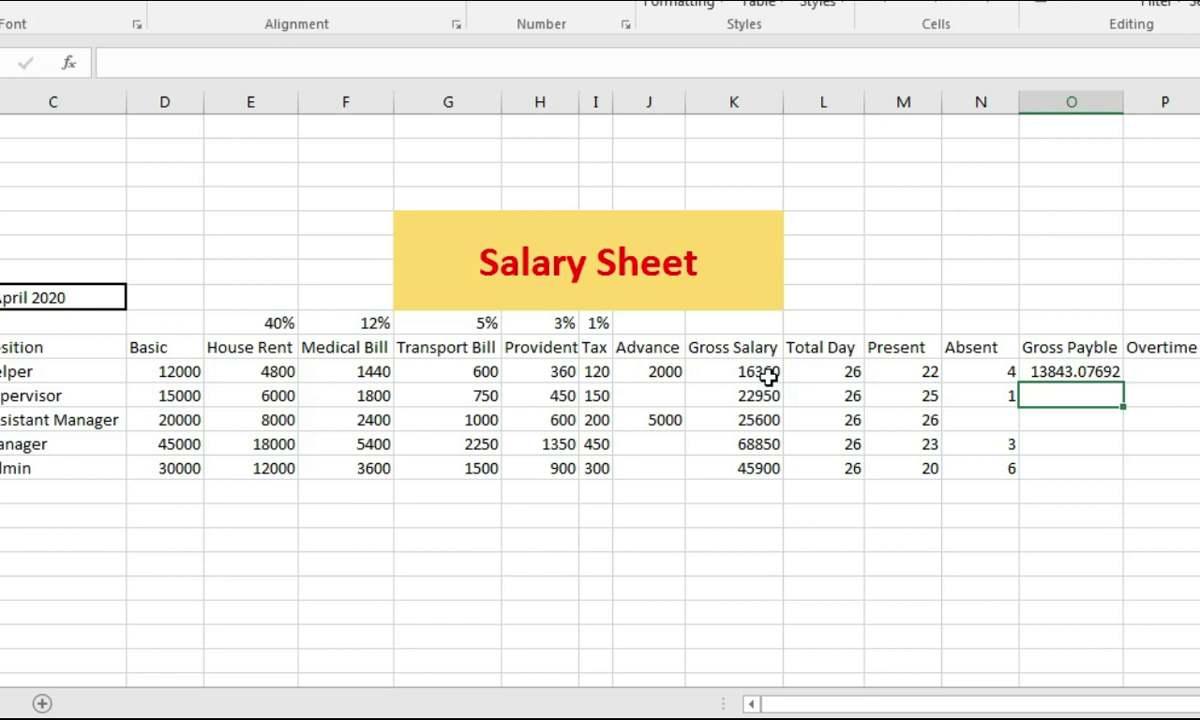
click(1071, 373)
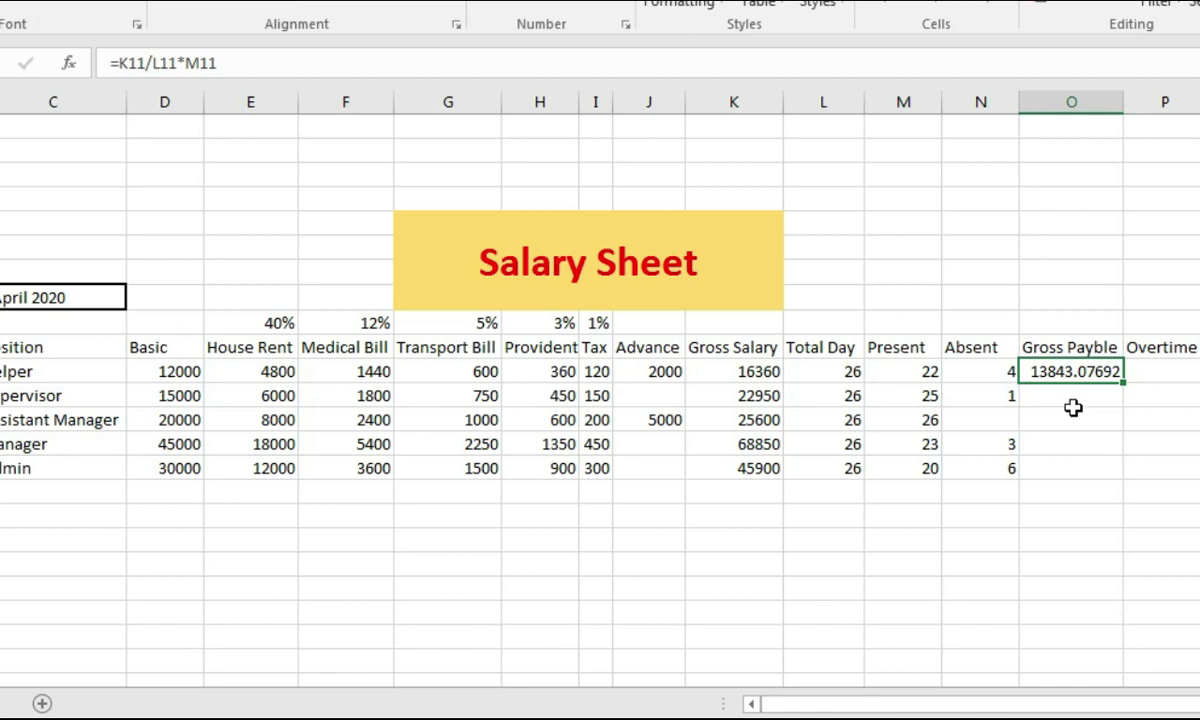
key(Delete)
Step: Re-enter the Gross Salary ÷ Total Day × Present formula and fill it to O15 (13843.07692–35307.69231)
text(=)
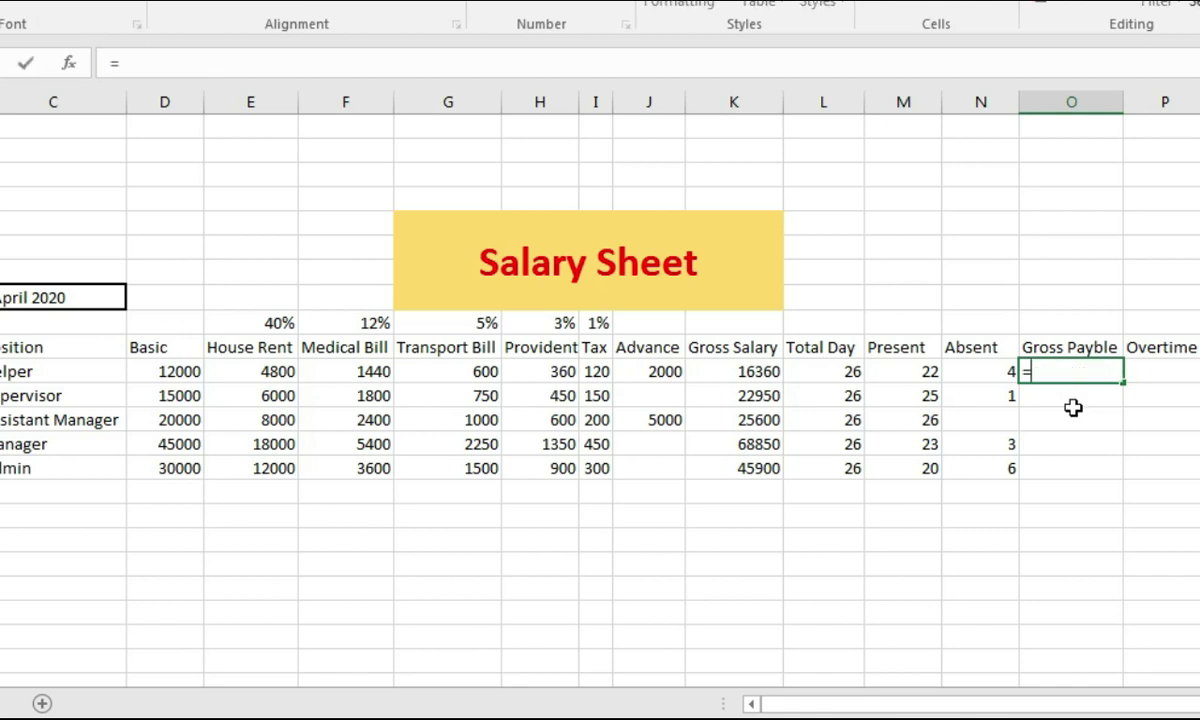
click(739, 374)
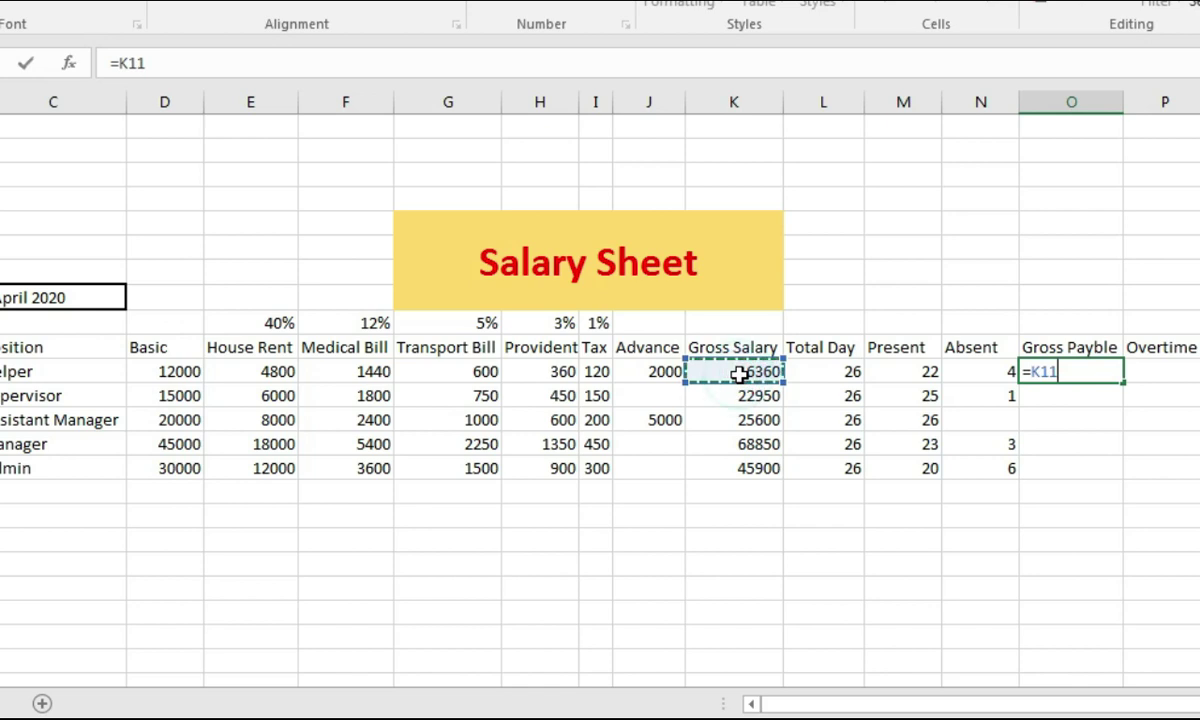
text(/)
click(836, 376)
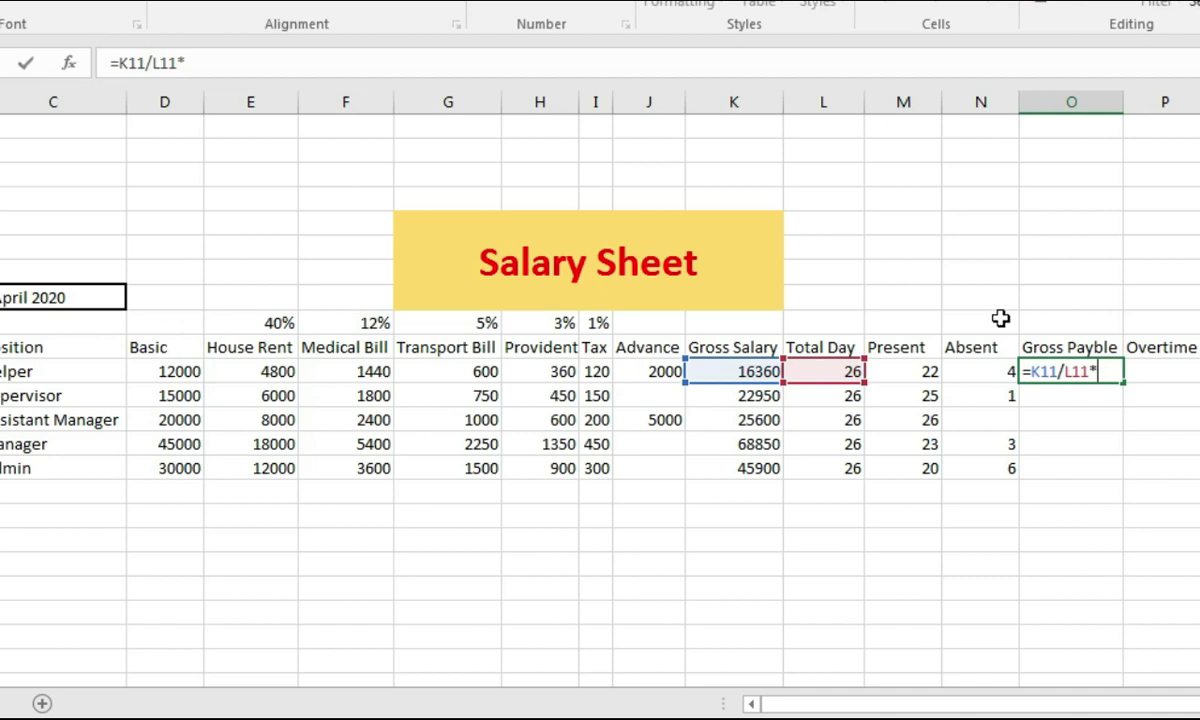
click(916, 372)
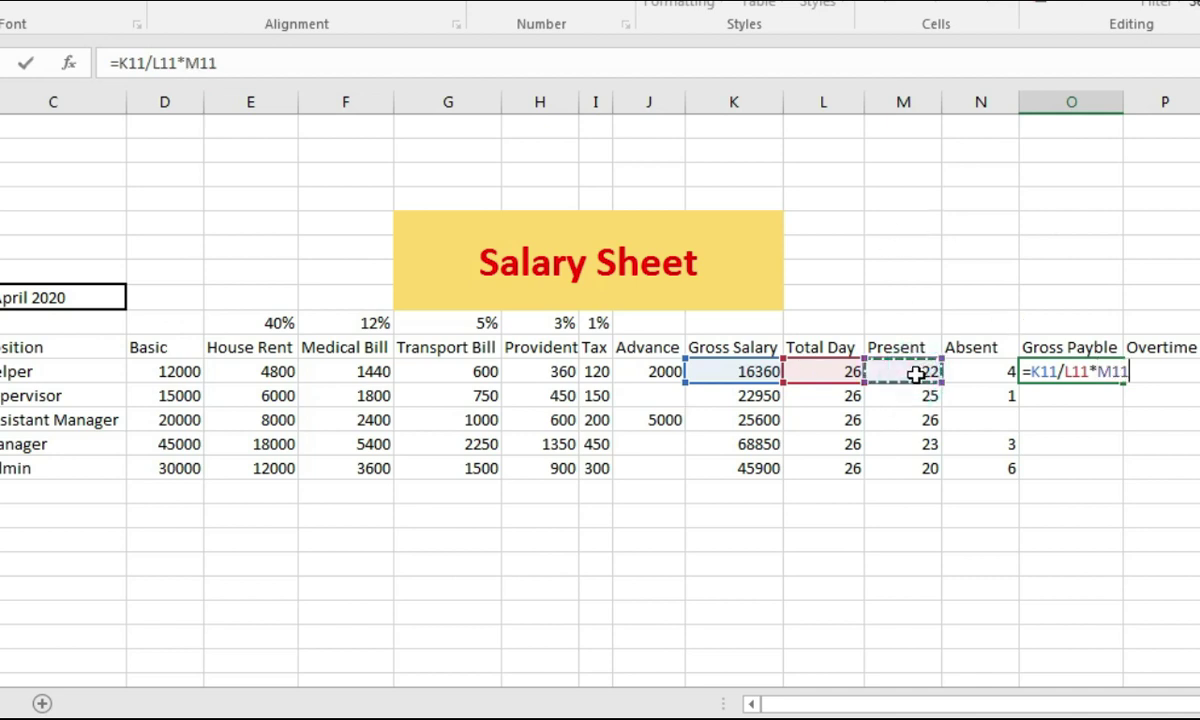
key(Return)
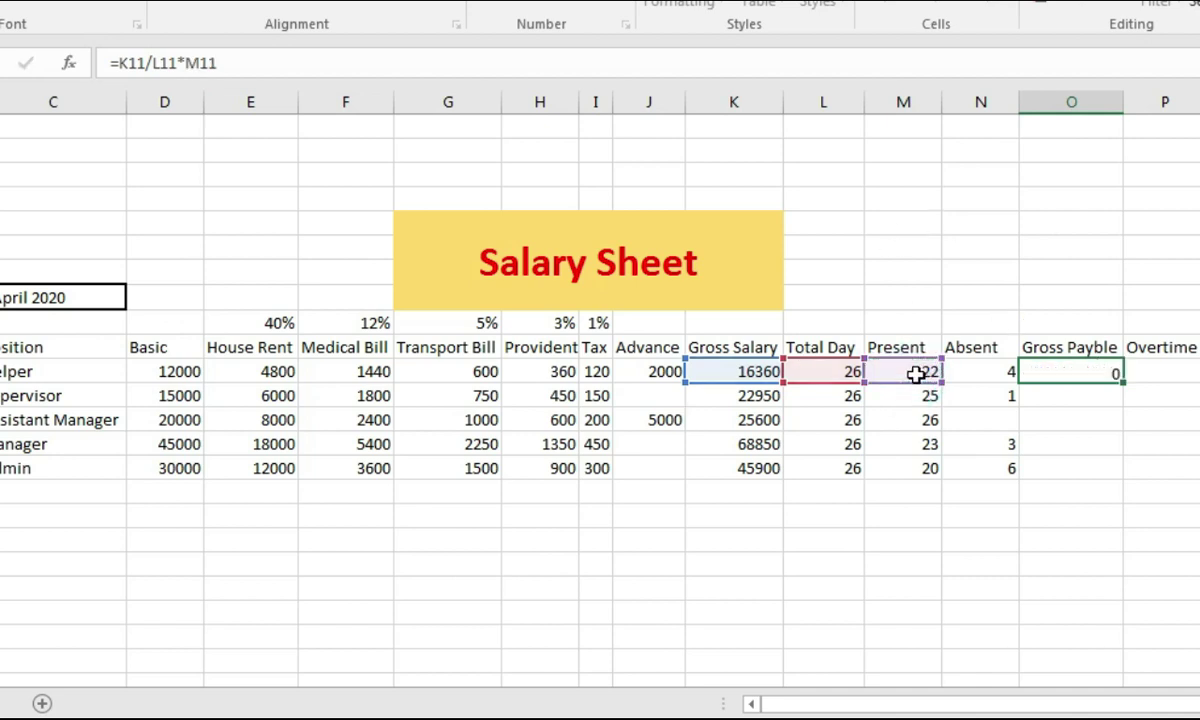
click(1104, 370)
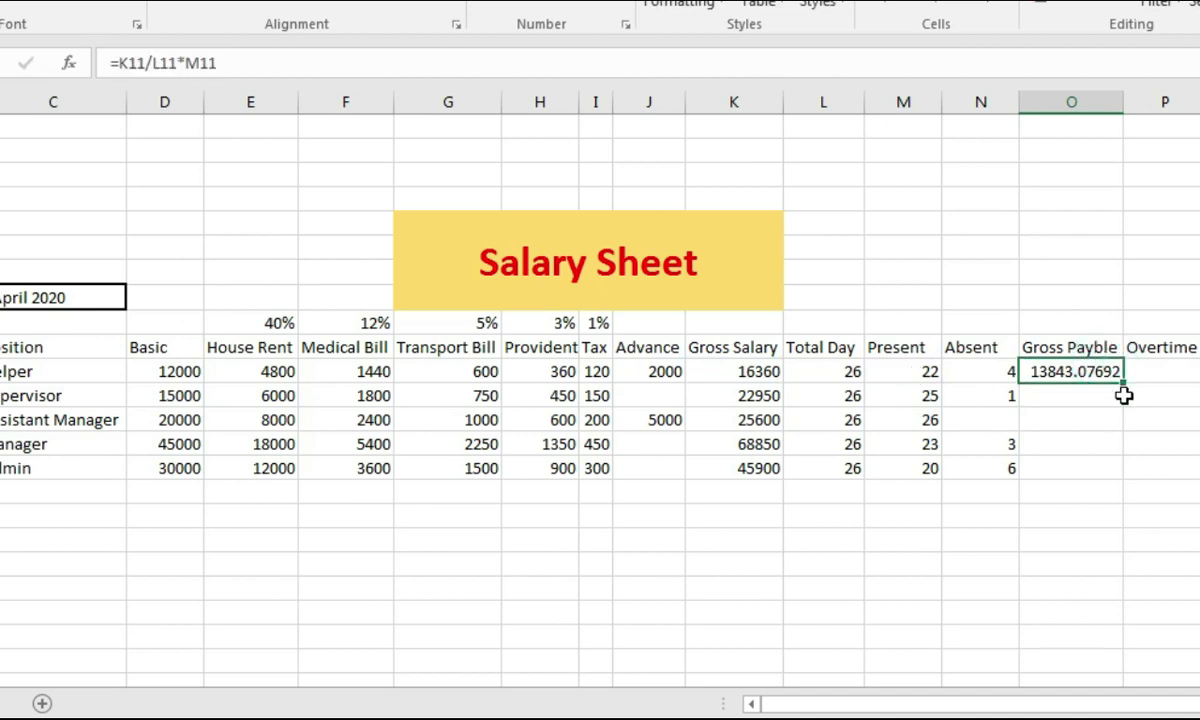
drag(1121, 383, 1130, 491)
click(1196, 511)
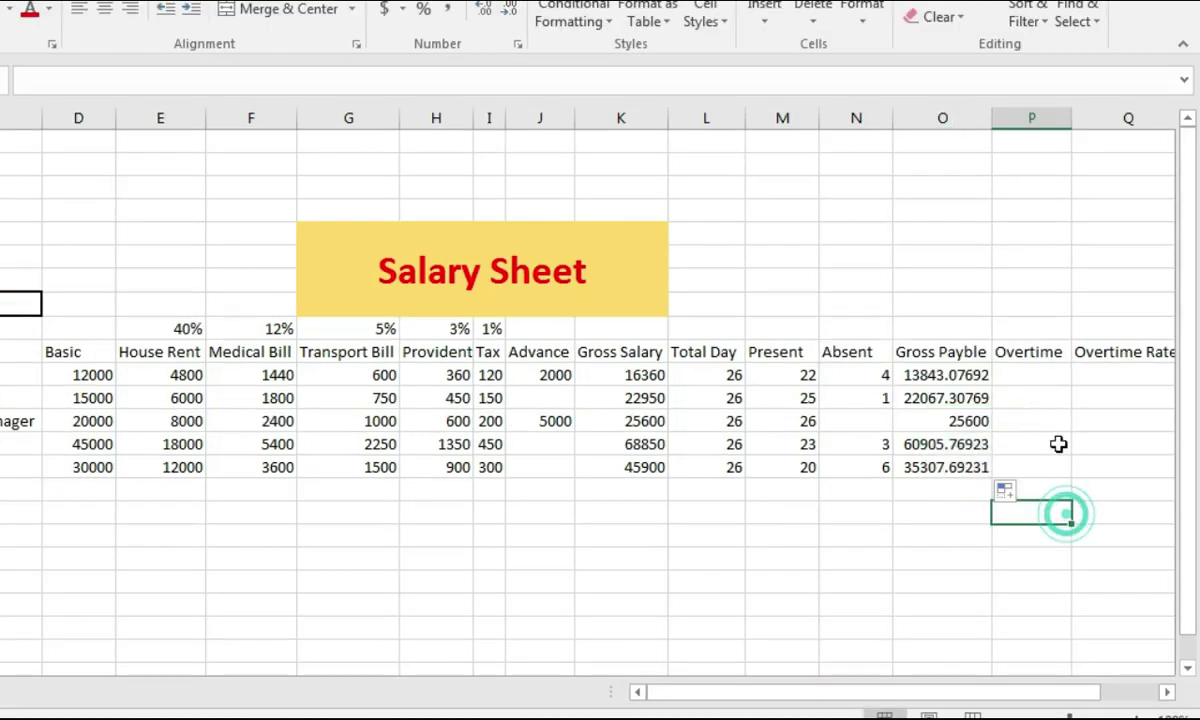
click(1176, 372)
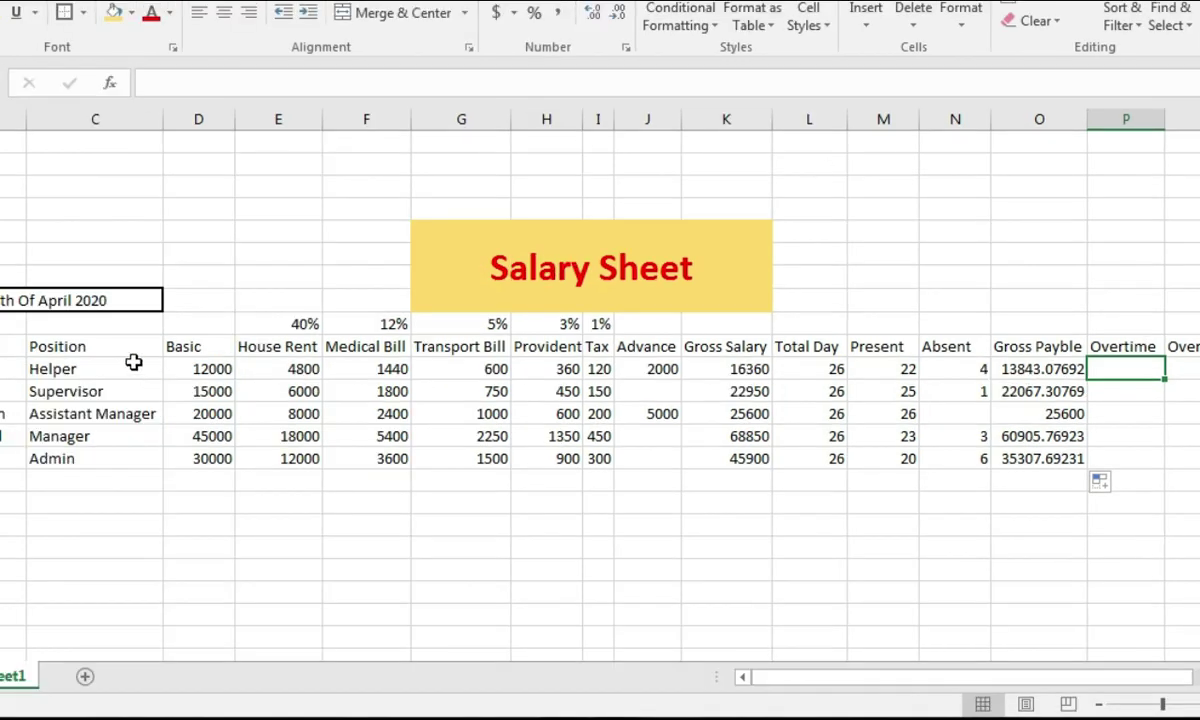
click(12, 368)
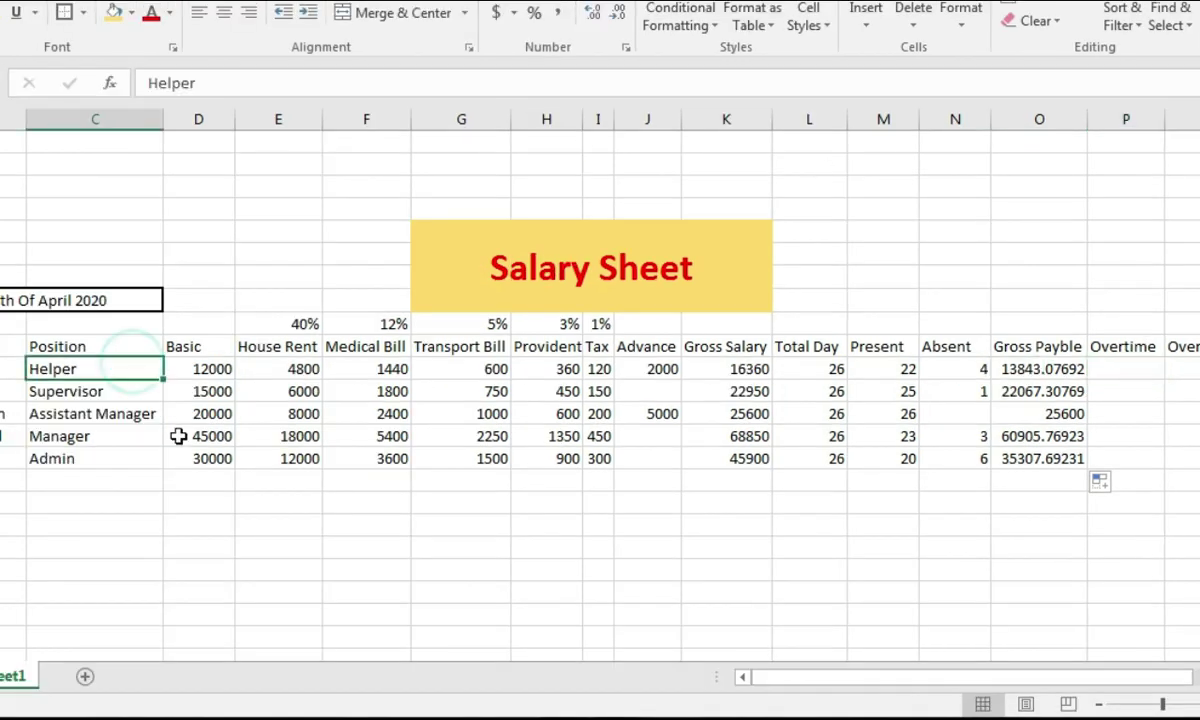
click(905, 369)
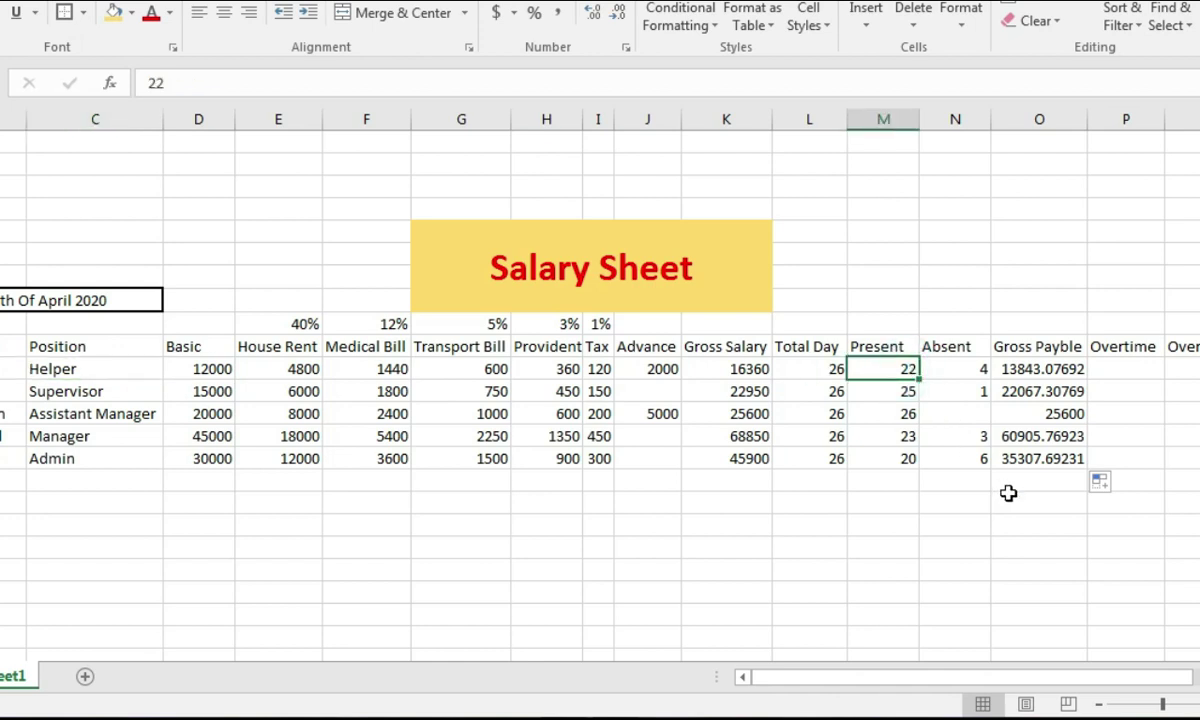
Step: Enter 44 overtime hours for the Helper and rename the Overtime header to 'Overtime( Hours)'
click(1126, 371)
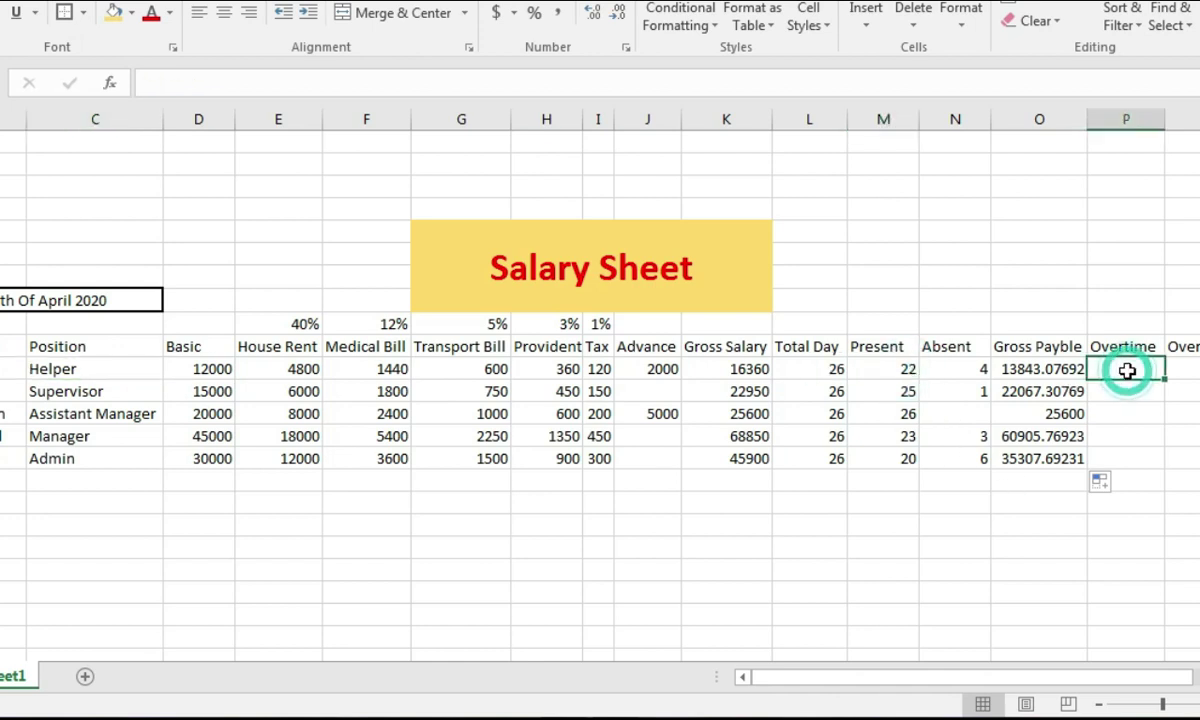
text(44)
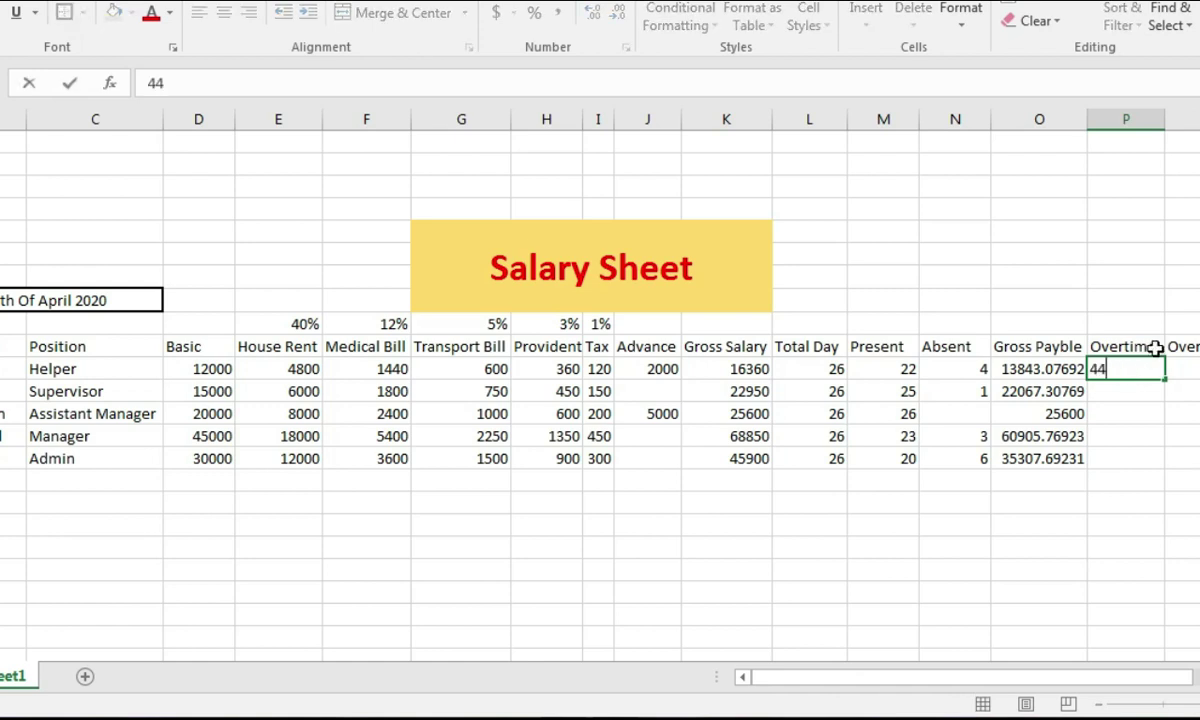
click(1156, 348)
double_click(1158, 350)
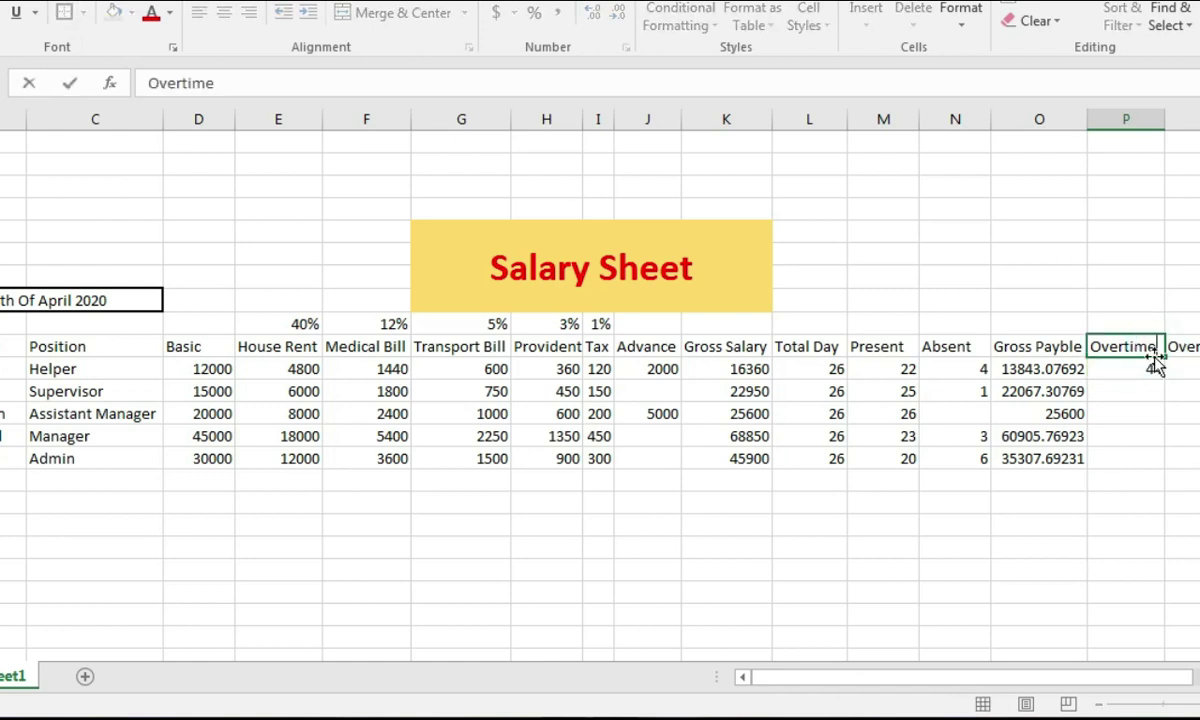
text(( Hours))
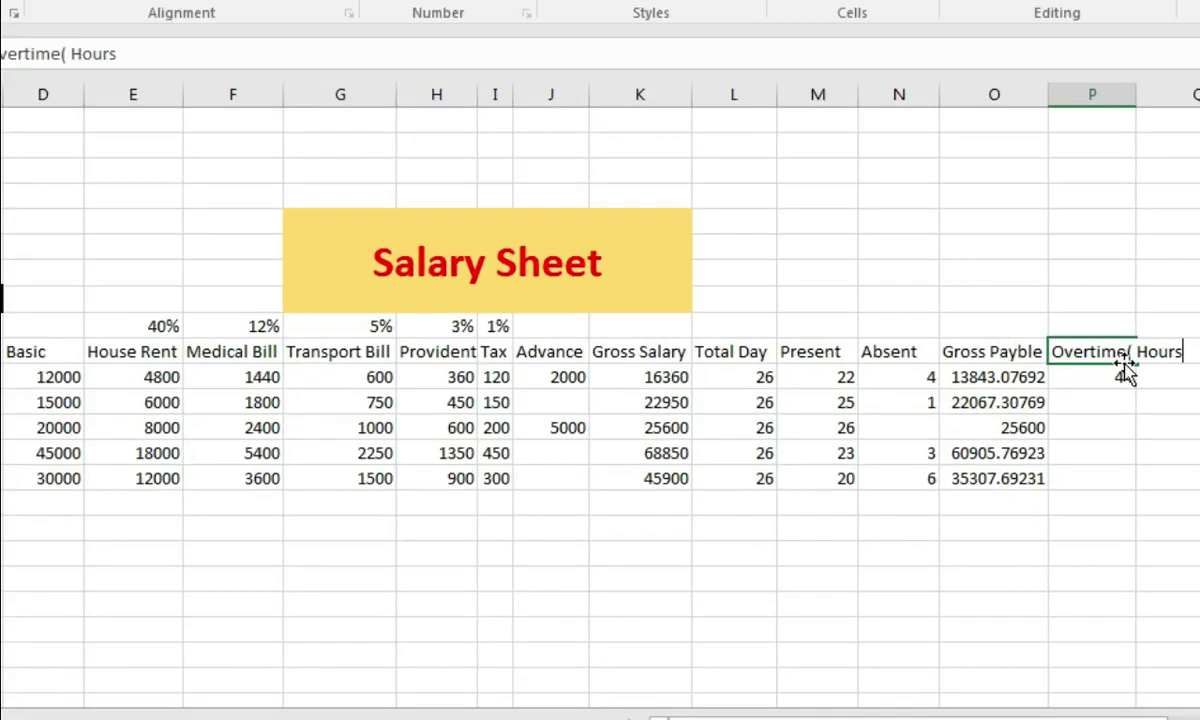
click(1140, 385)
Step: Enter overtime hours 55, 46, 20 and 26 for the remaining employees in column P
click(1108, 372)
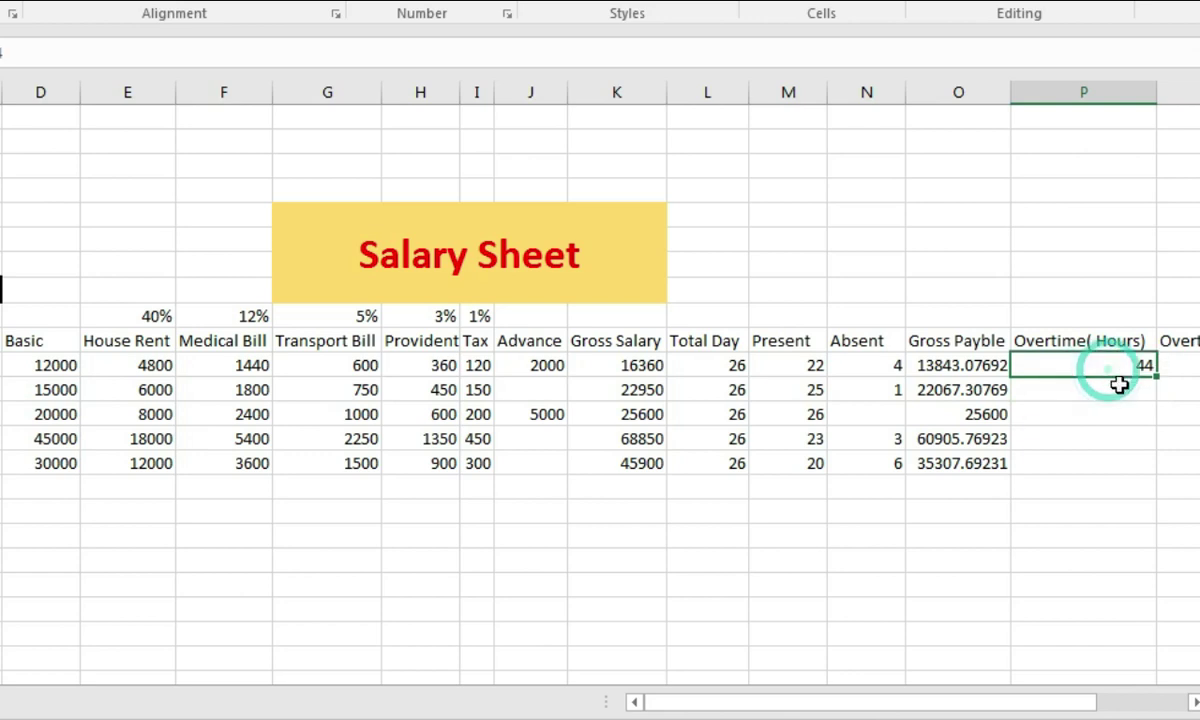
drag(1020, 703, 1057, 709)
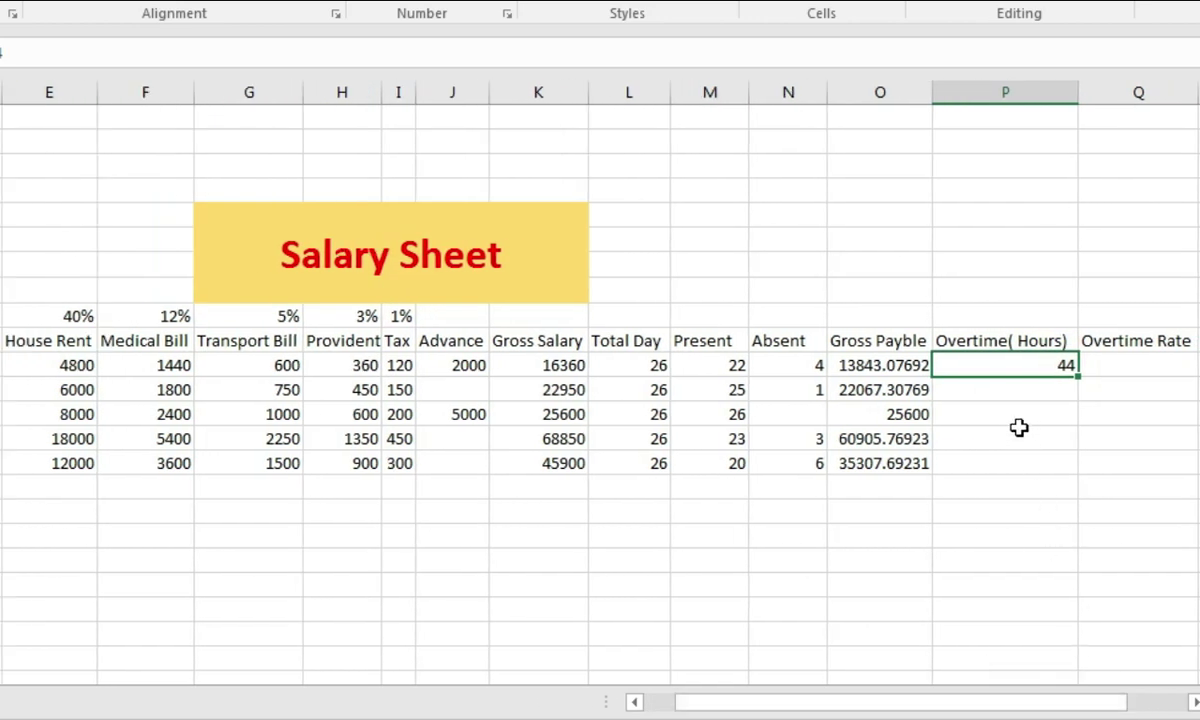
click(1019, 392)
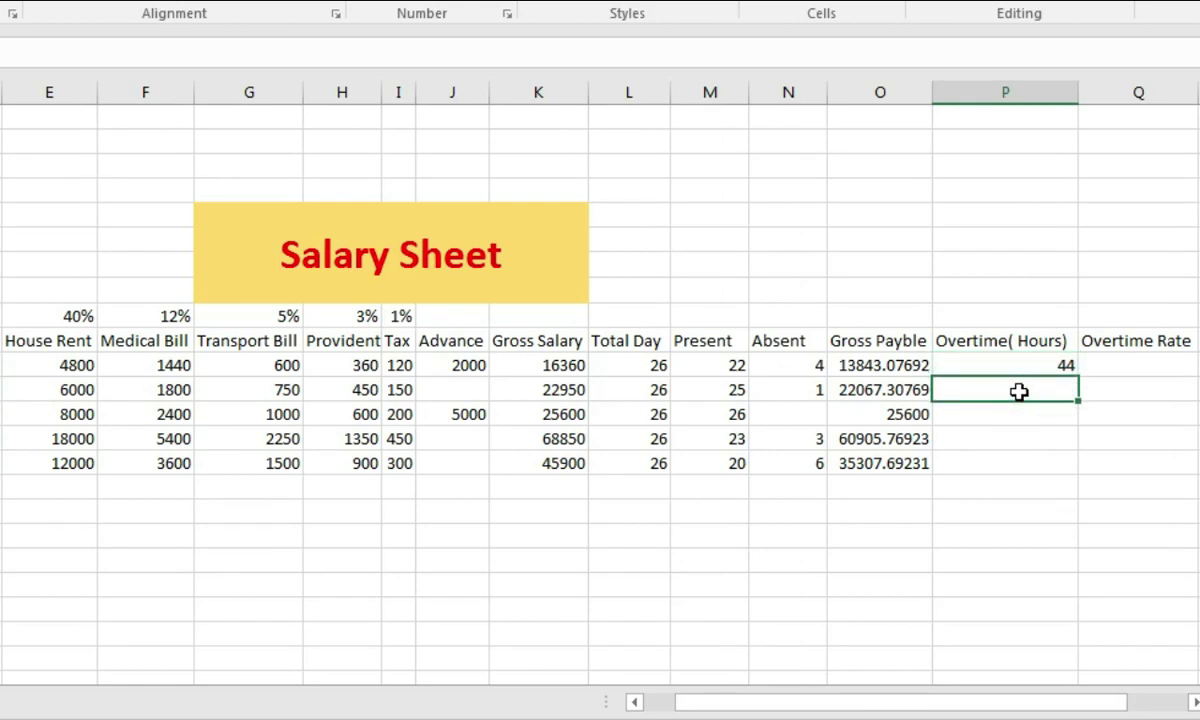
text(55)
key(Return)
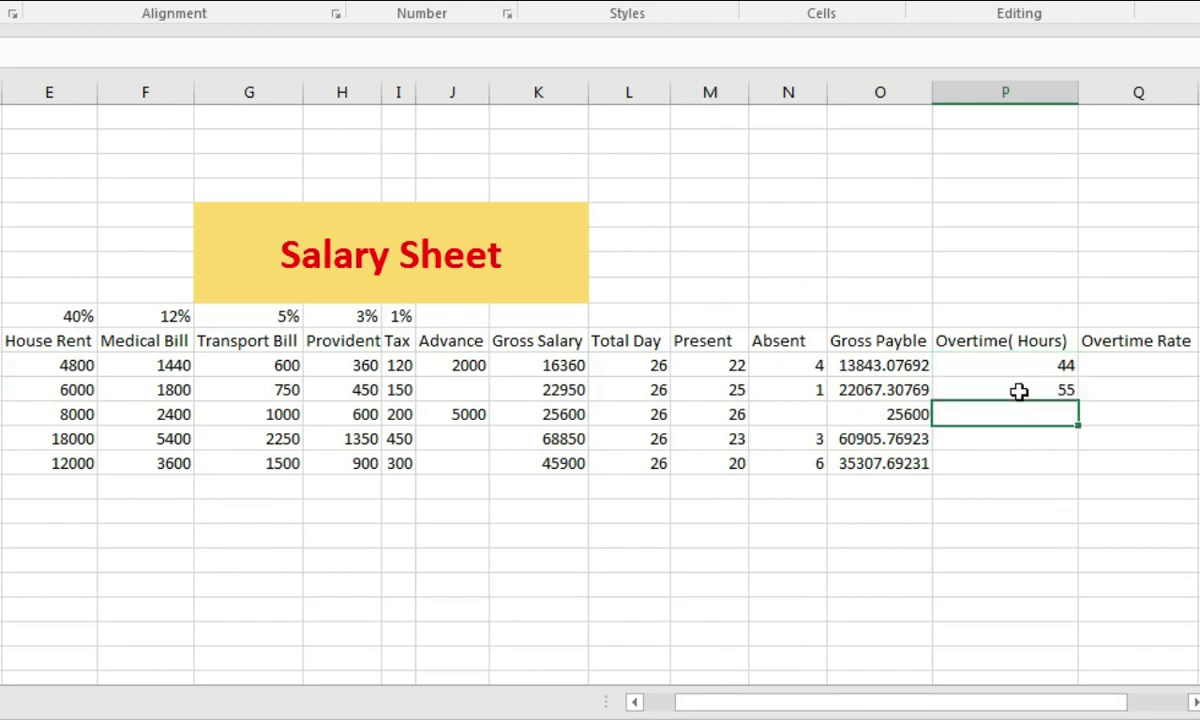
text(46)
key(Return)
text(20)
key(Return)
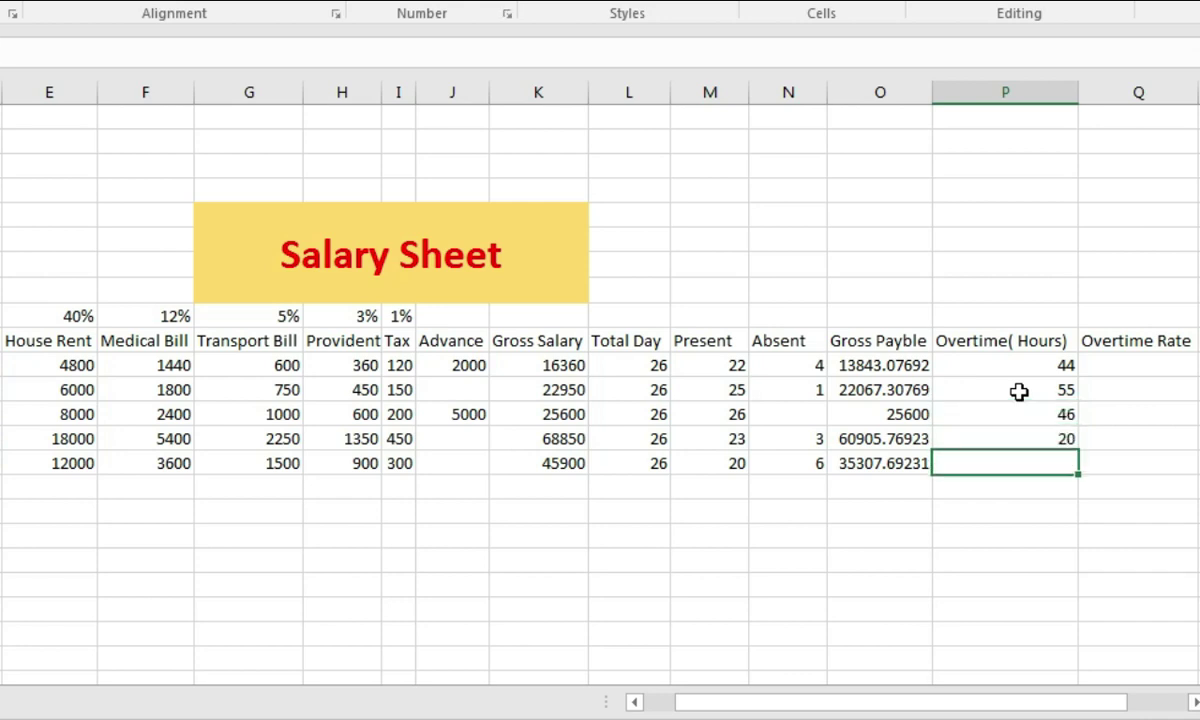
text(26)
click(1116, 462)
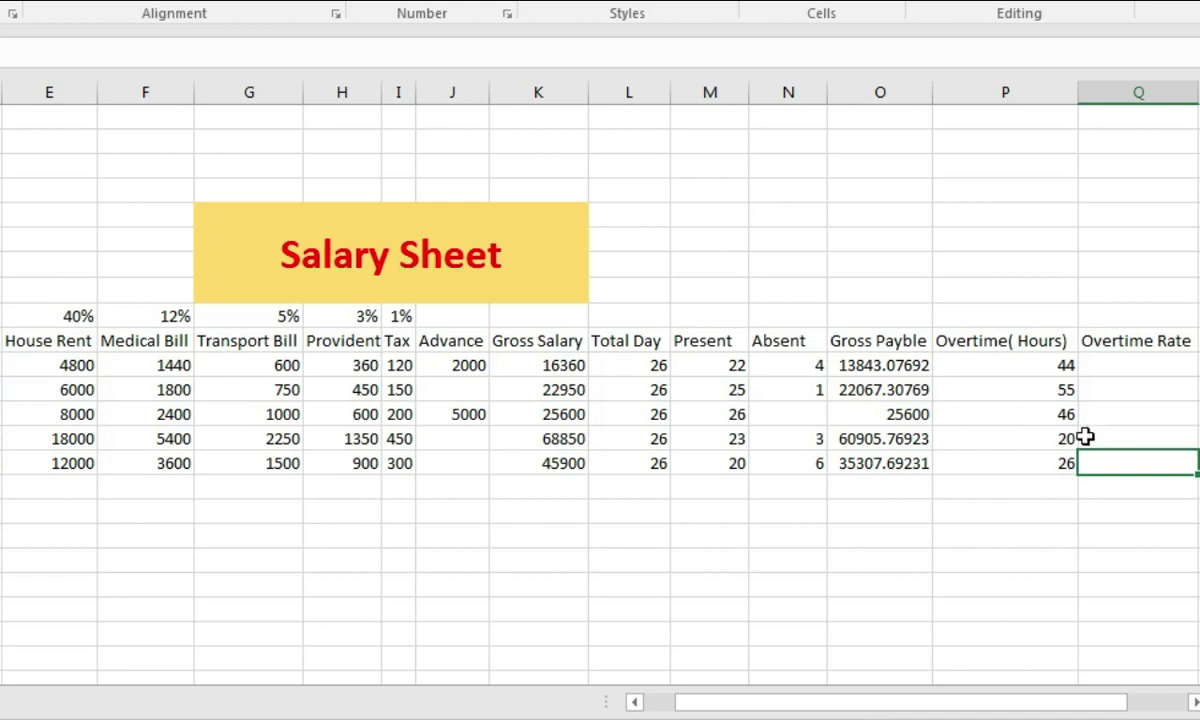
Step: Enter the Overtime Rate formula =D11/L11 in Q11, dividing Basic by Total Day
click(1120, 365)
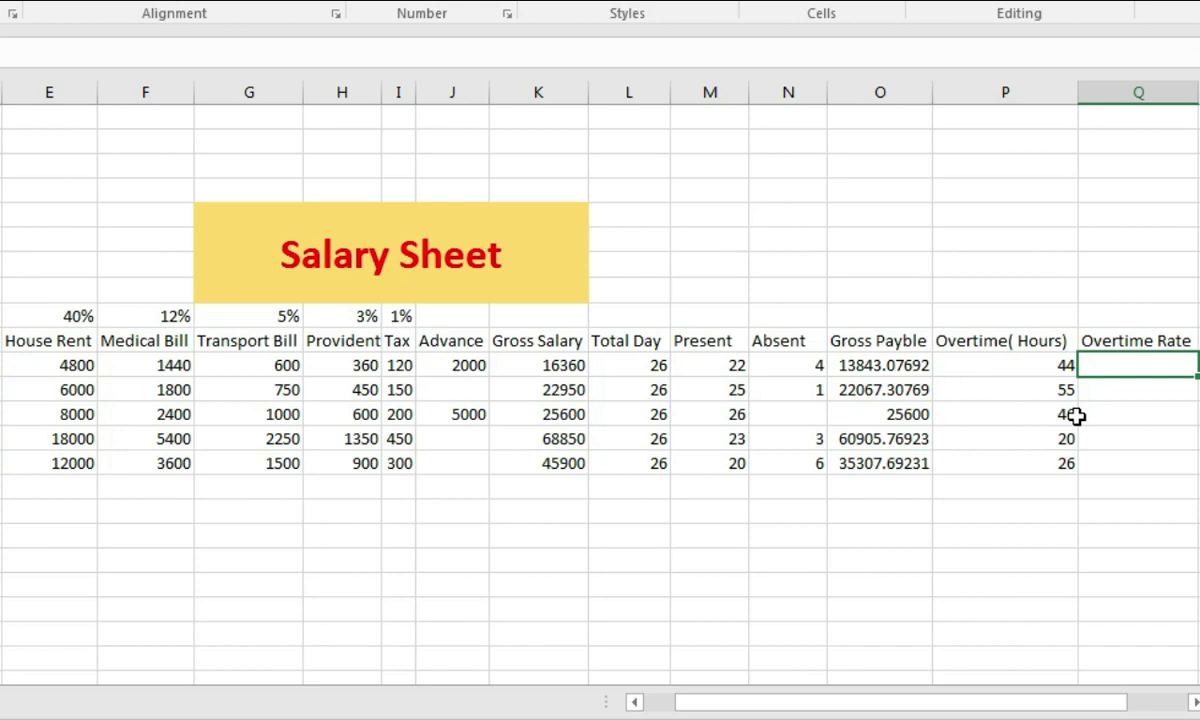
text(50)
key(BackSpace)
key(BackSpace)
text(48)
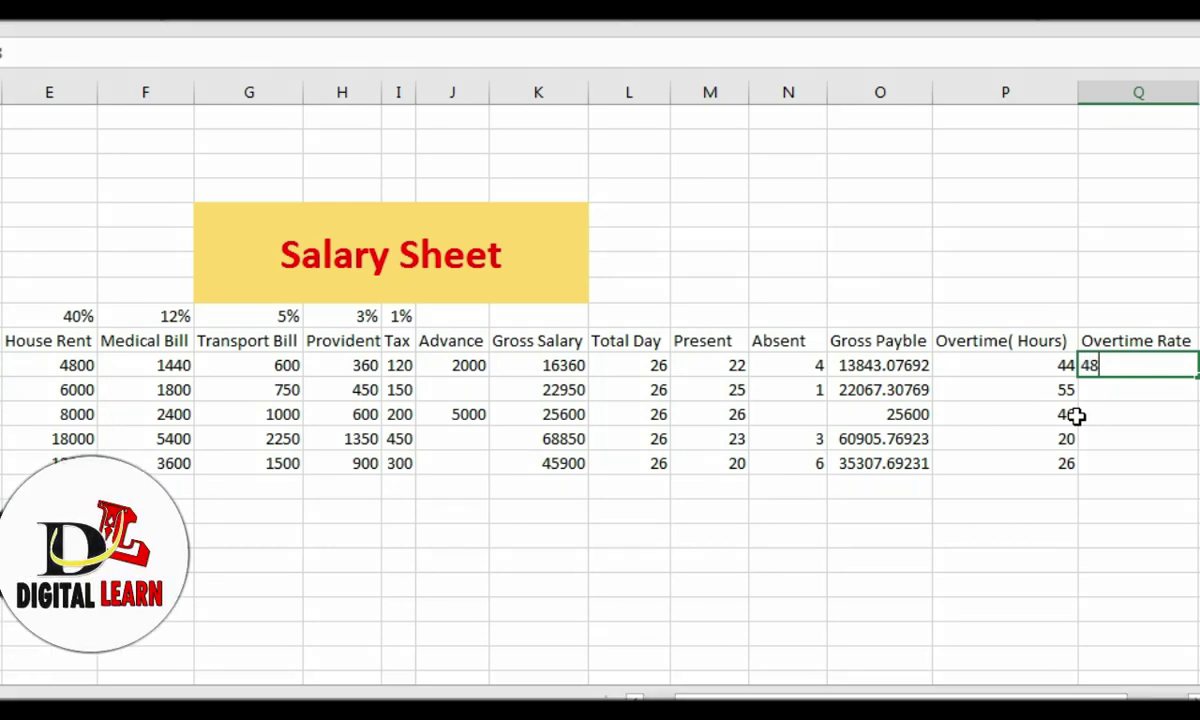
key(BackSpace)
key(BackSpace)
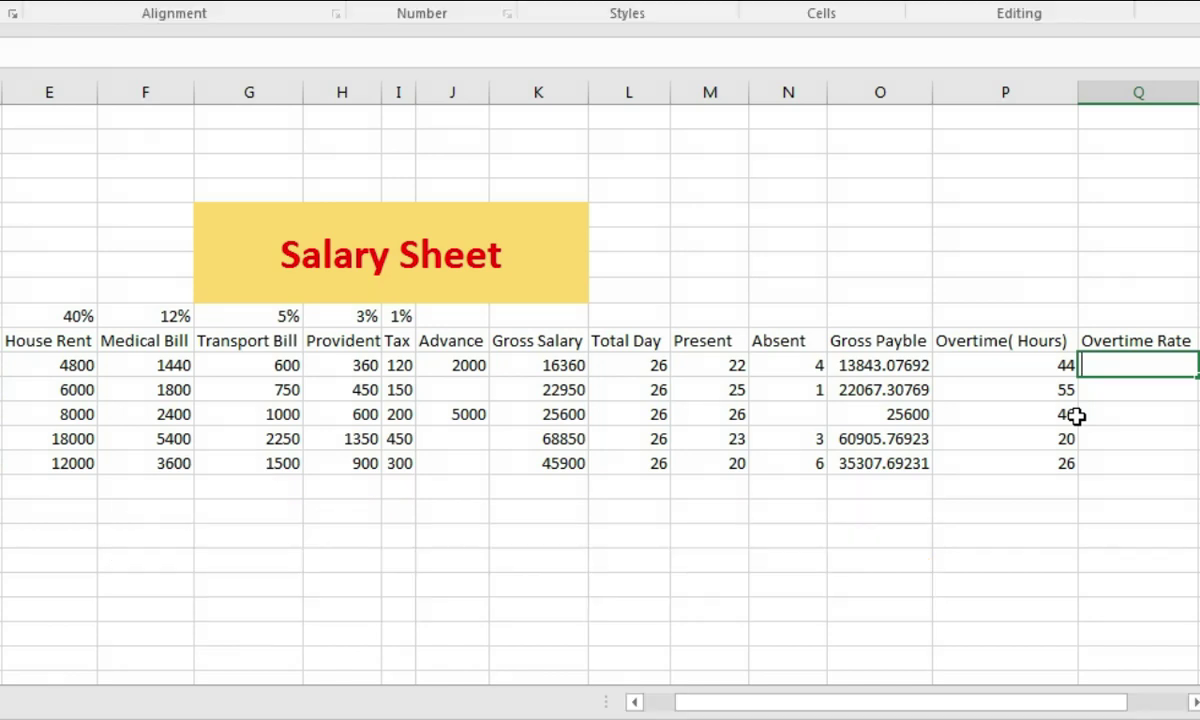
text(40)
key(BackSpace)
key(BackSpace)
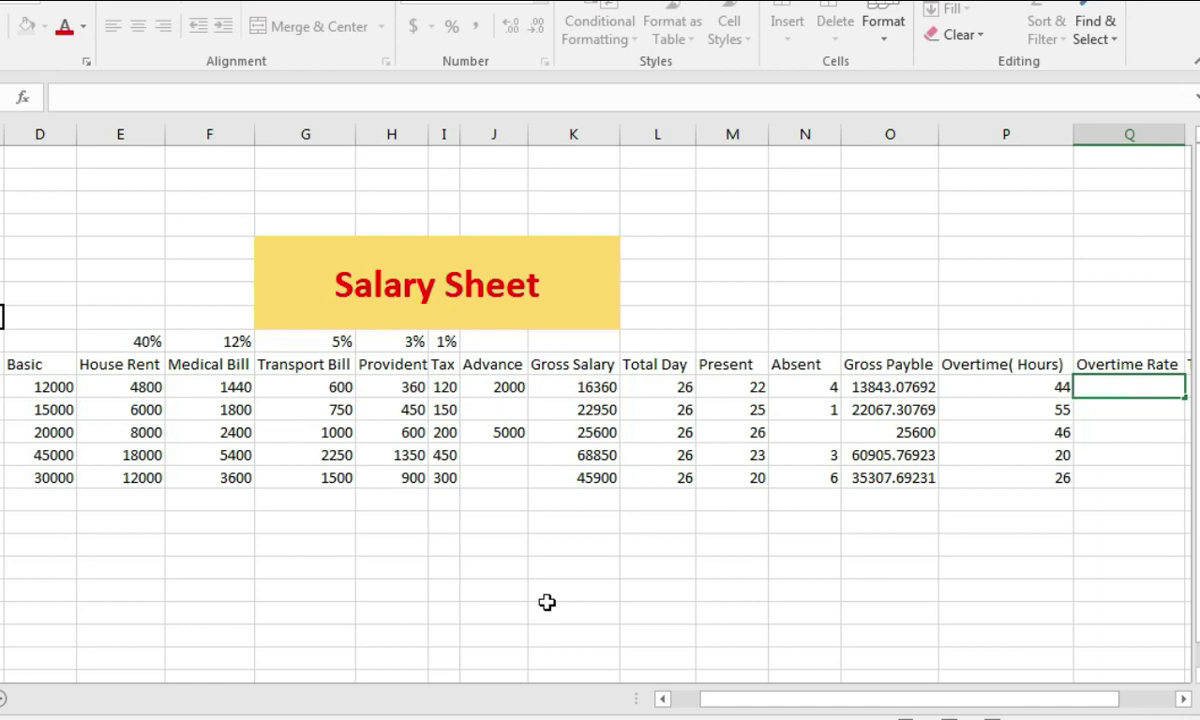
text(=)
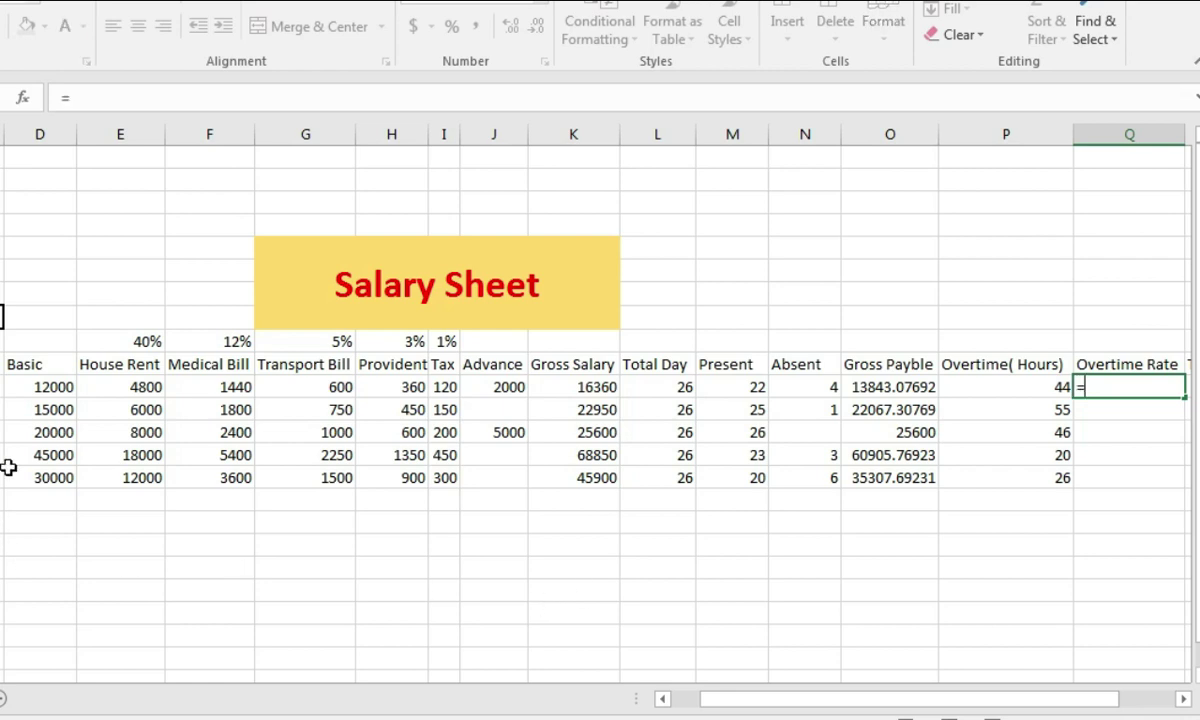
click(52, 386)
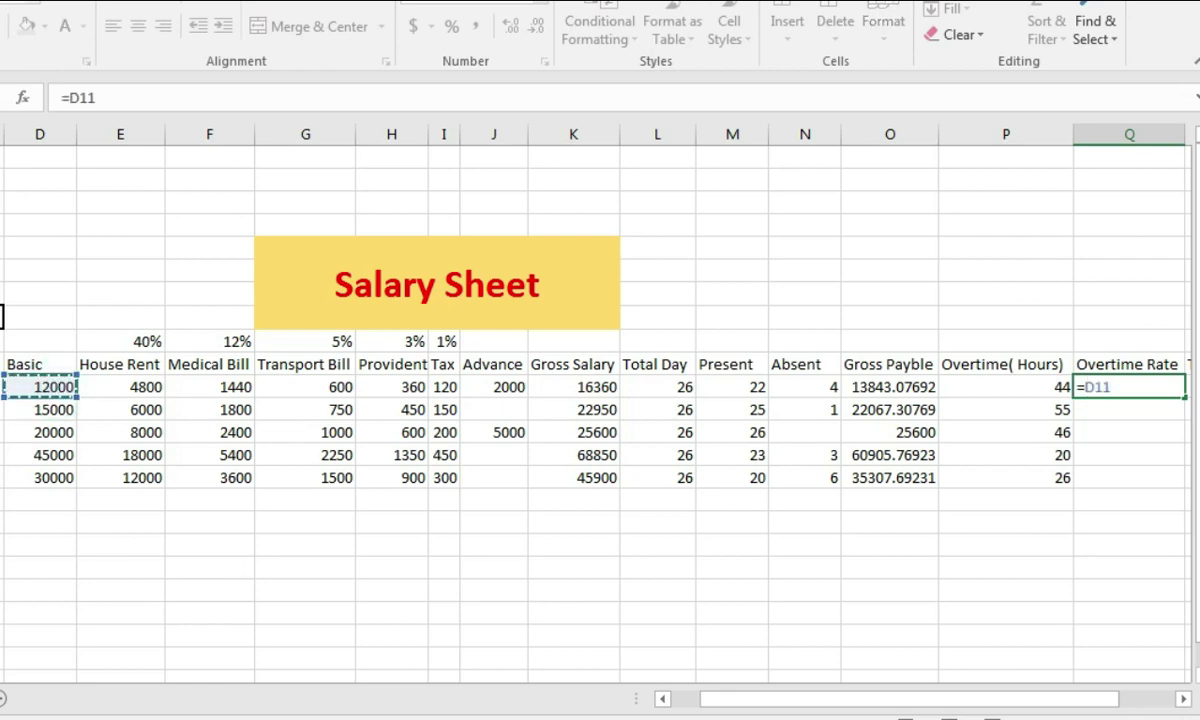
text(/)
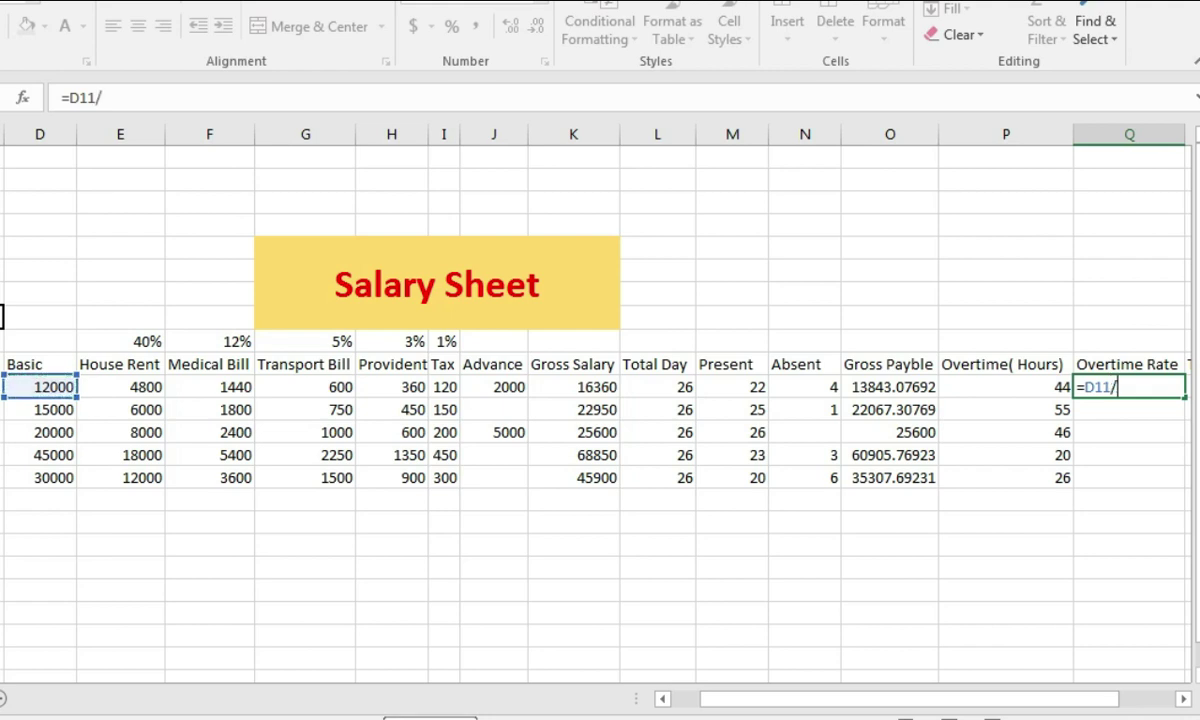
click(672, 388)
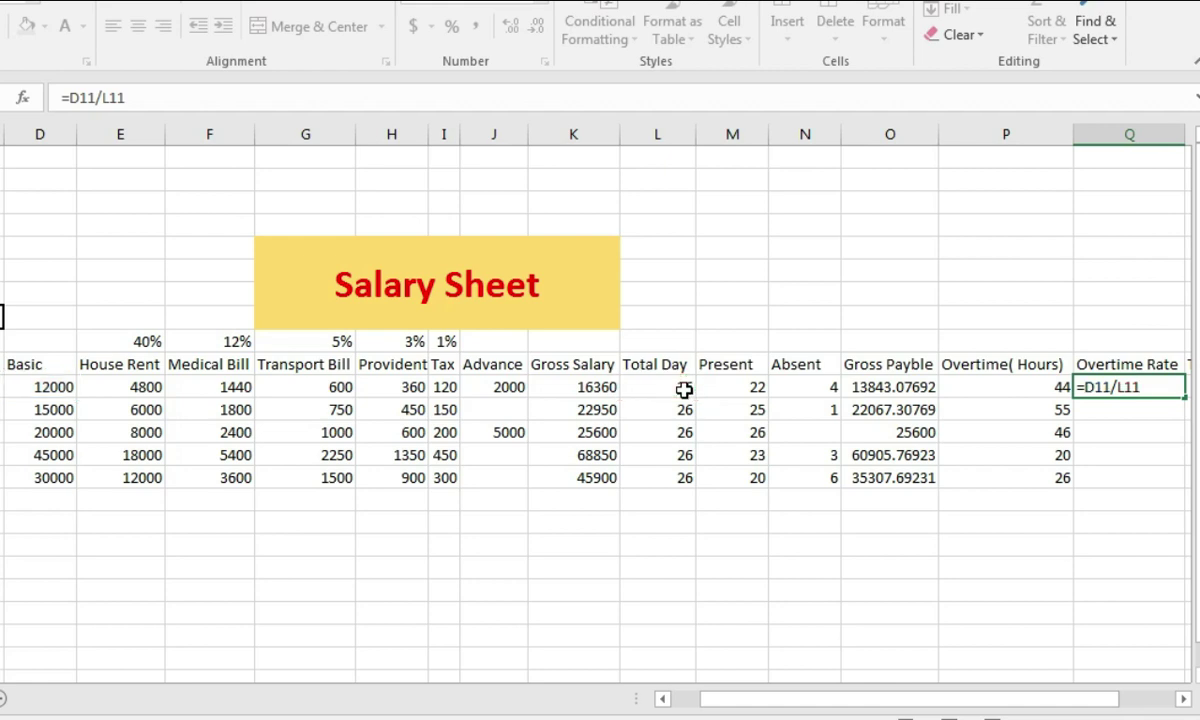
key(Return)
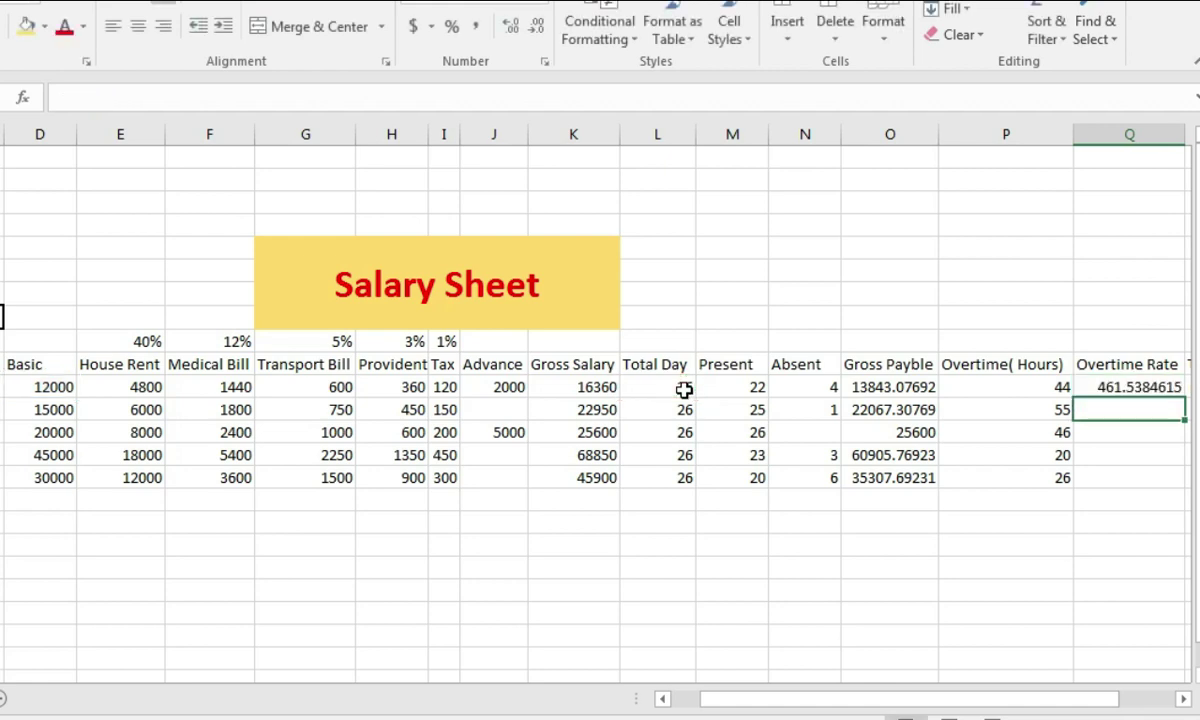
Step: Extend the Q11 formula to =D11/L11/8*2, giving an overtime rate of 115.3846154
double_click(1147, 390)
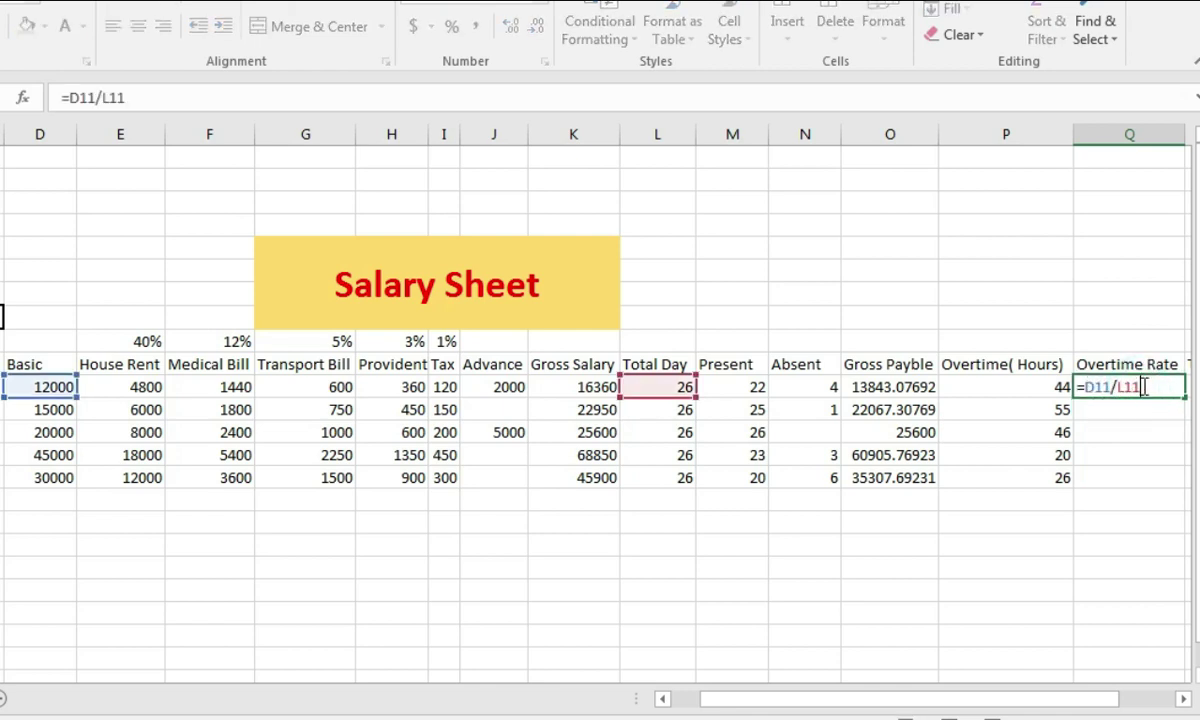
key(Return)
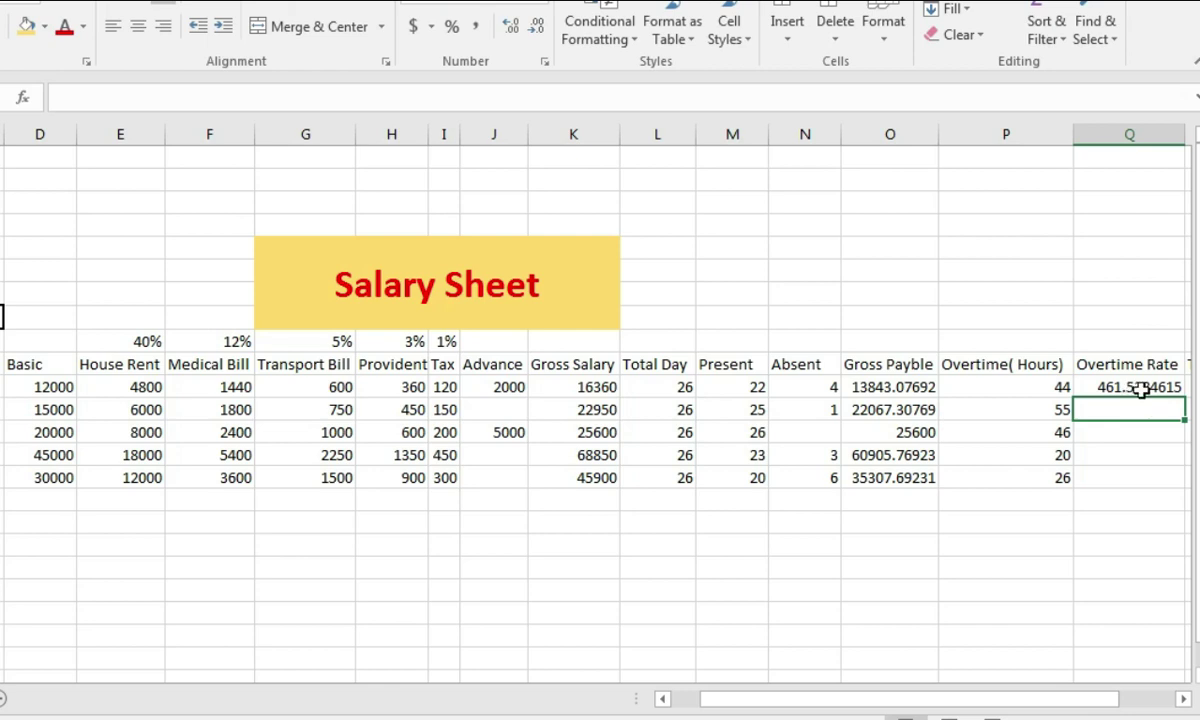
double_click(1138, 392)
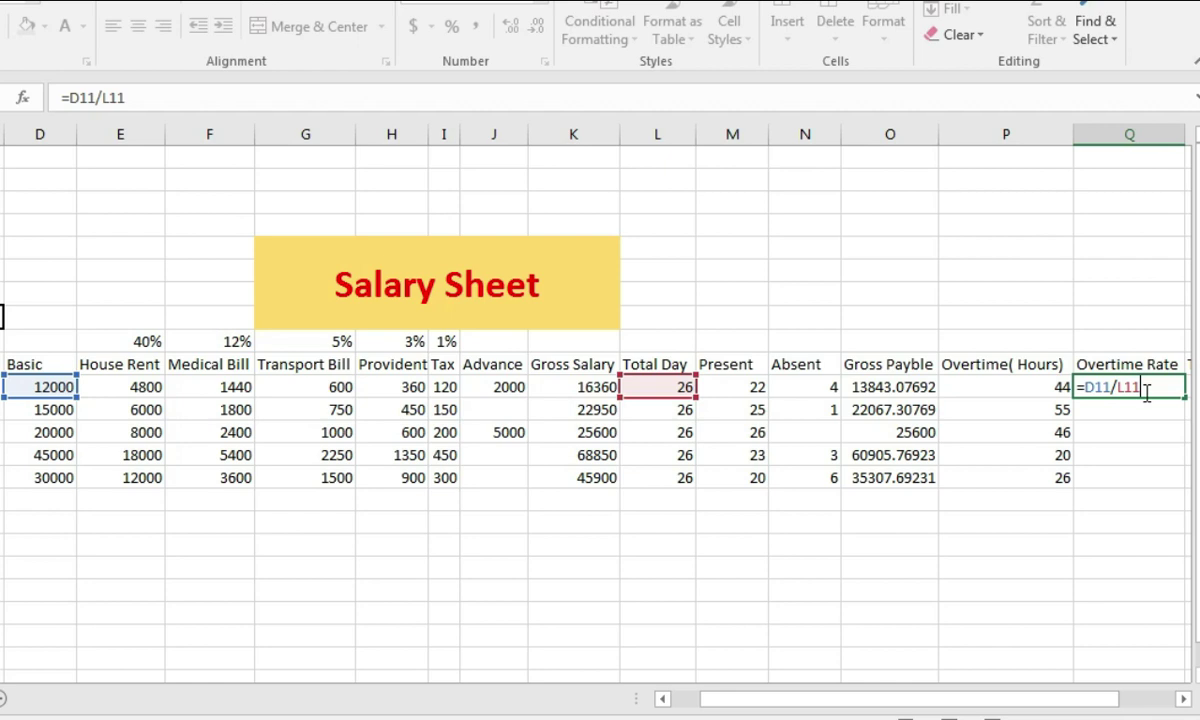
text(/8)
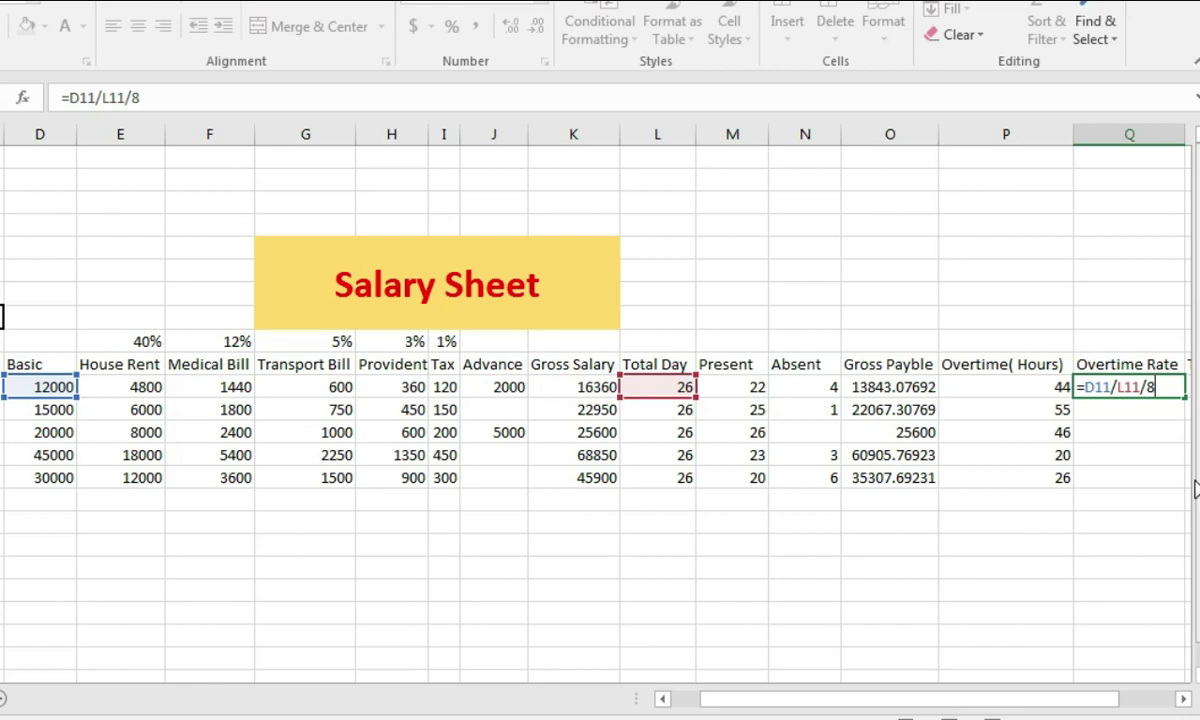
key(Return)
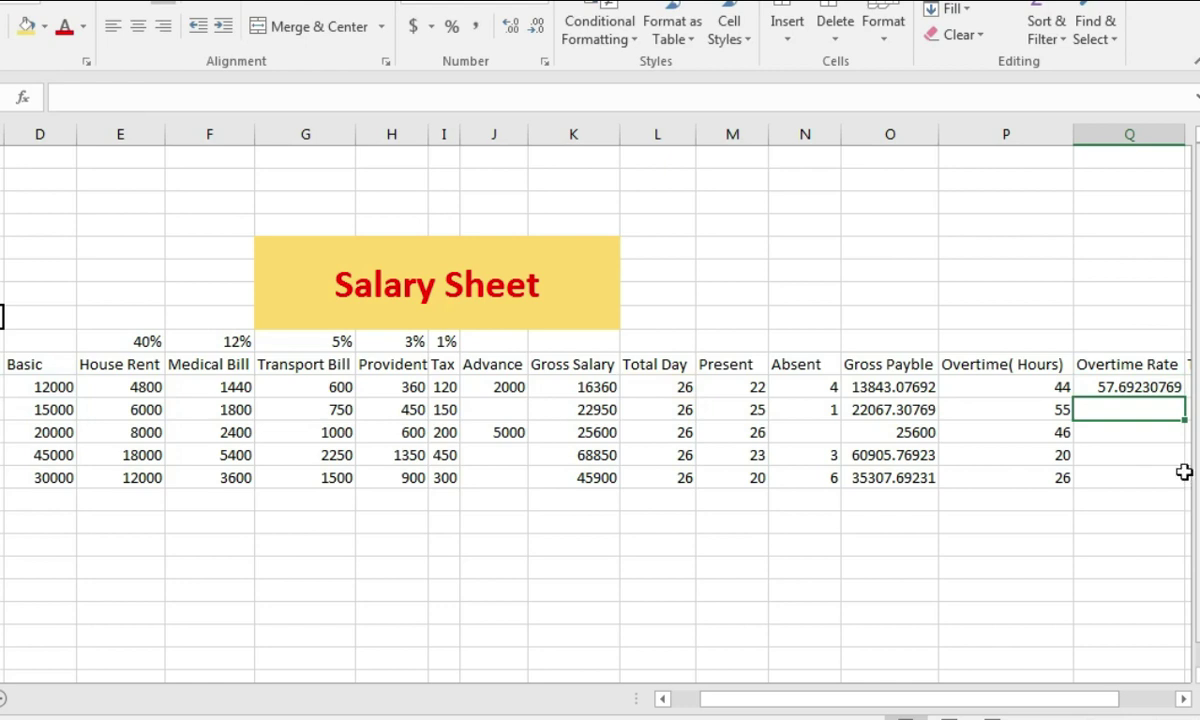
double_click(1147, 388)
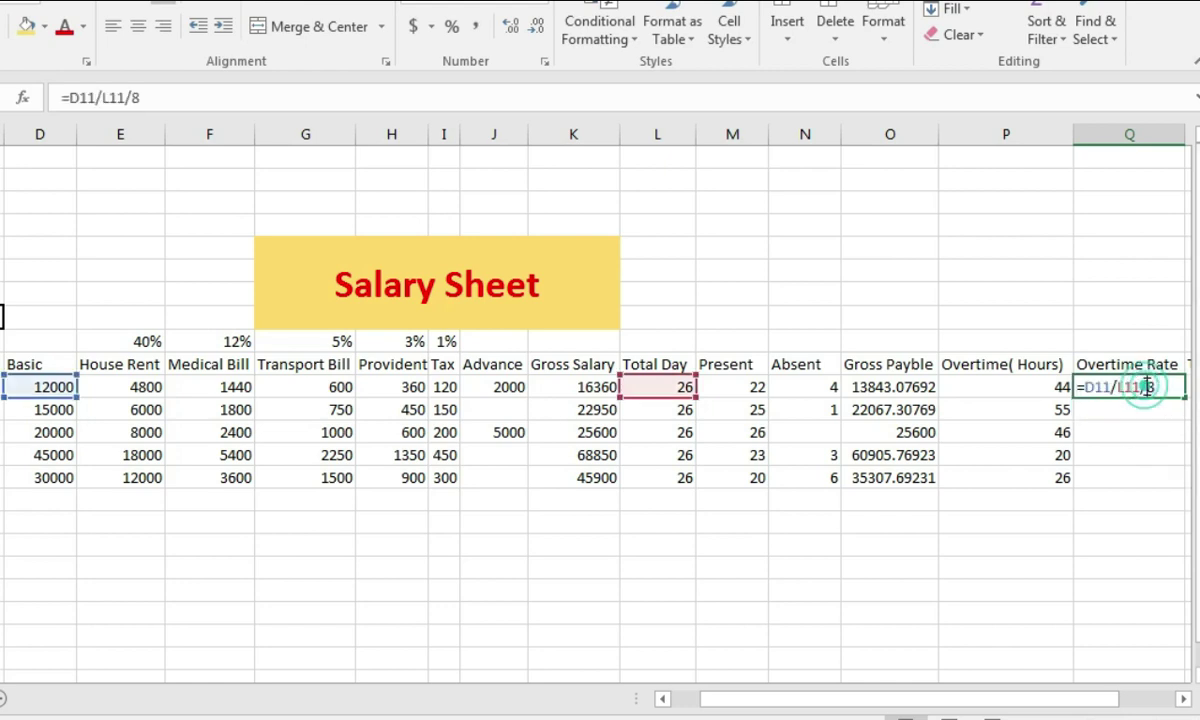
click(1165, 395)
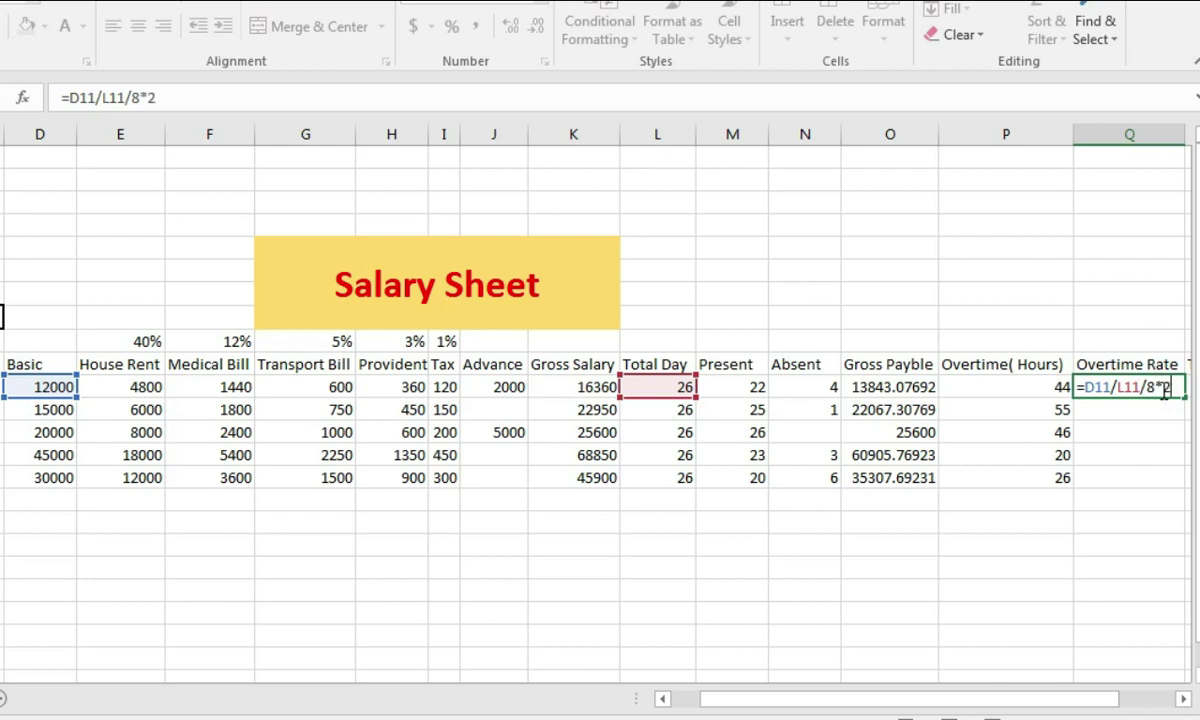
text(*2)
key(Return)
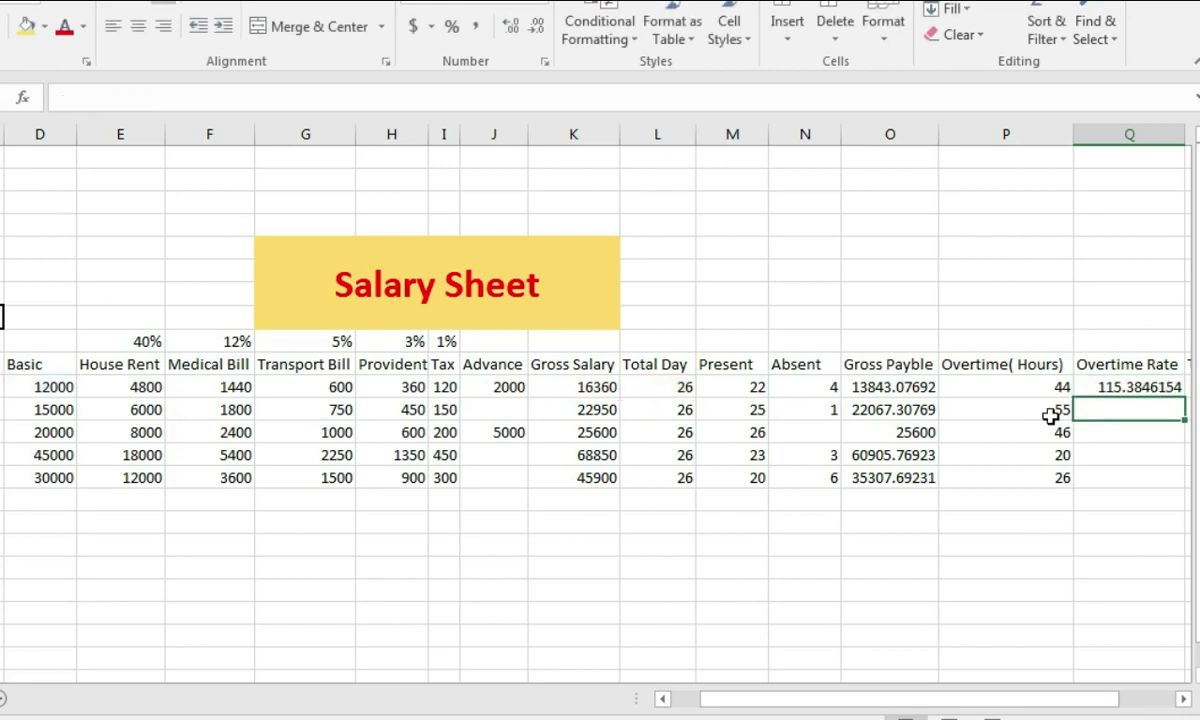
click(1135, 387)
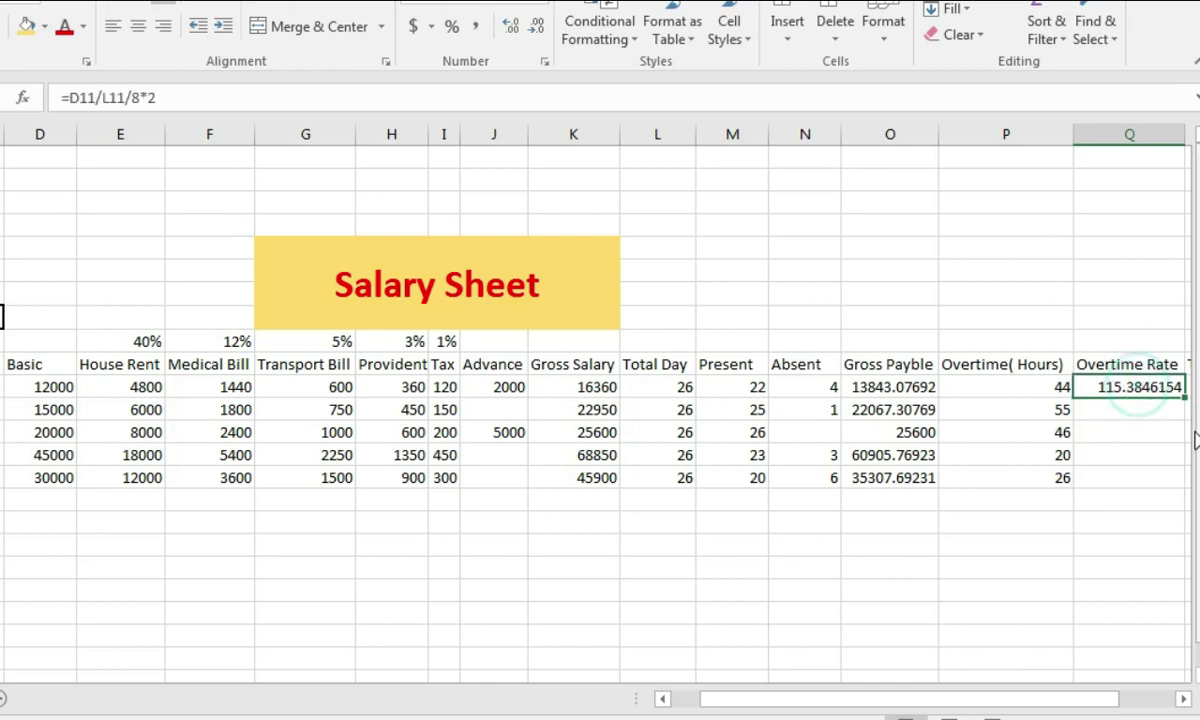
Step: Fill the Q11 overtime rate formula down to Q15 for all five employees
drag(1187, 398, 1188, 486)
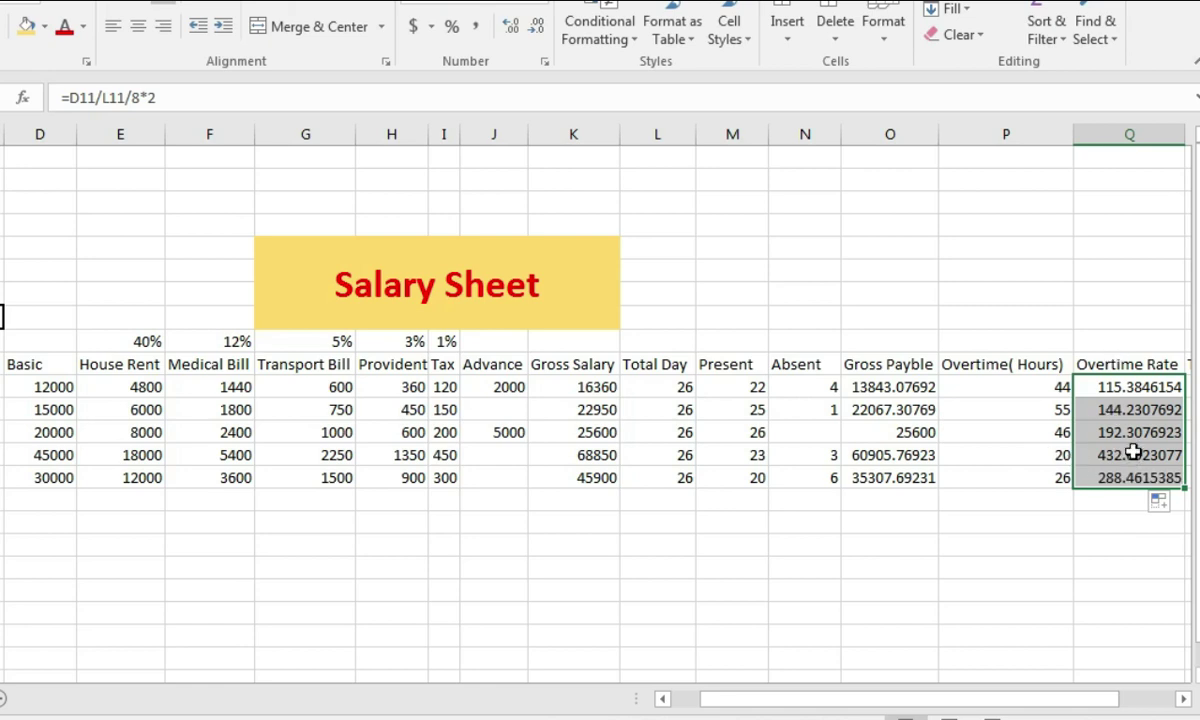
click(1118, 384)
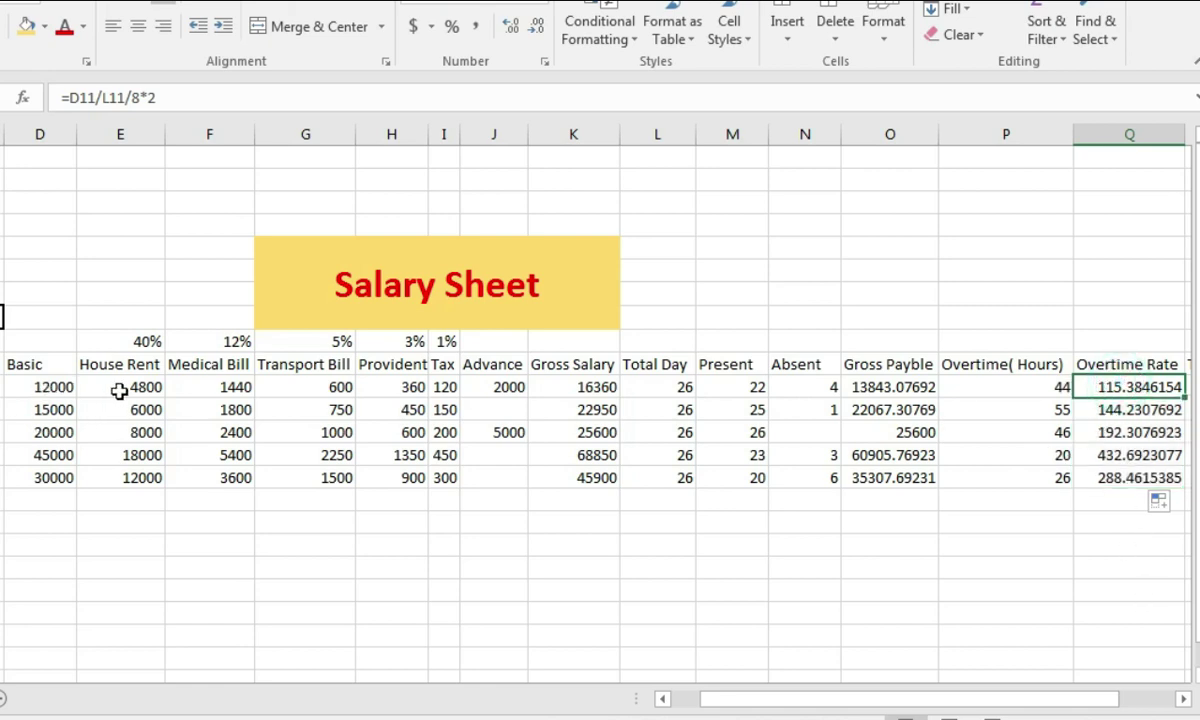
click(47, 395)
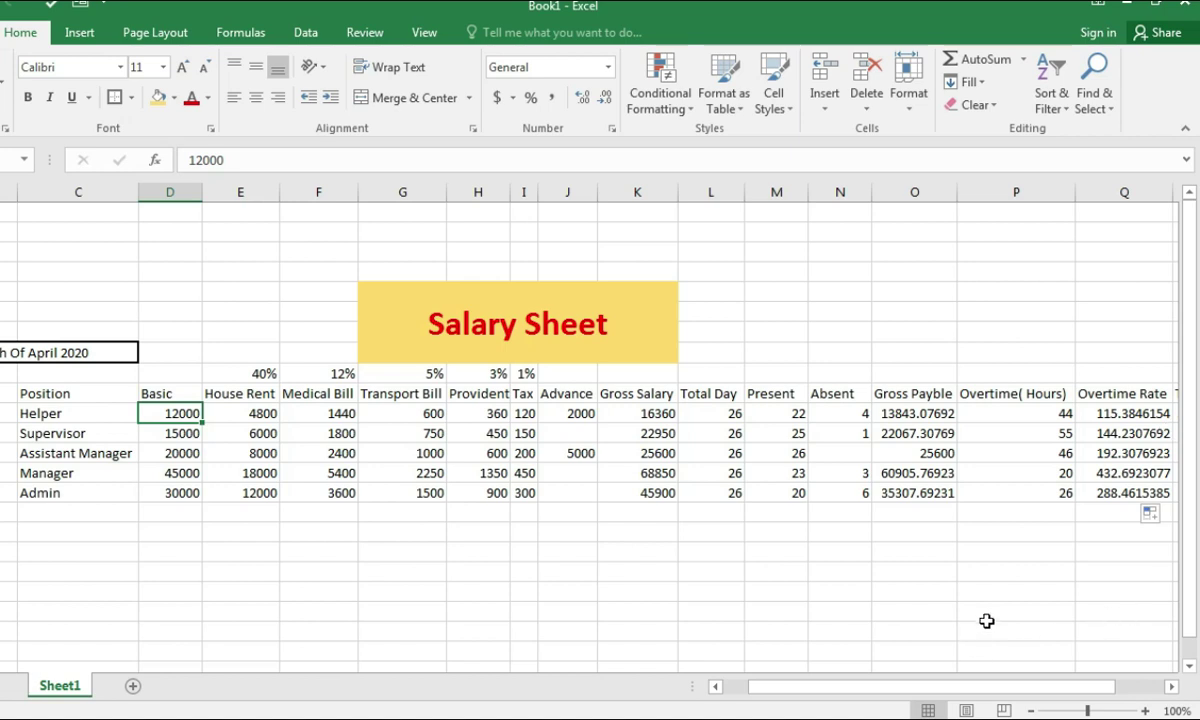
Step: Enter a Total Salary formula in R11 adding Gross Payble to overtime hours times rate
drag(1046, 684, 1020, 697)
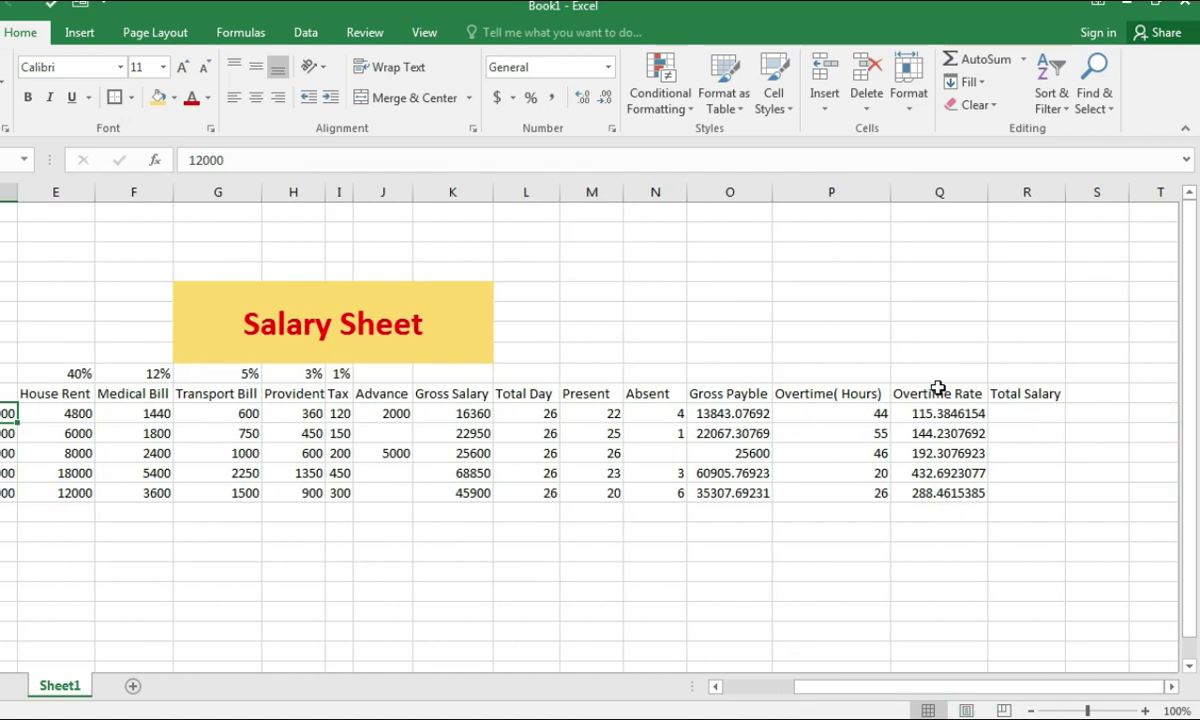
click(1029, 420)
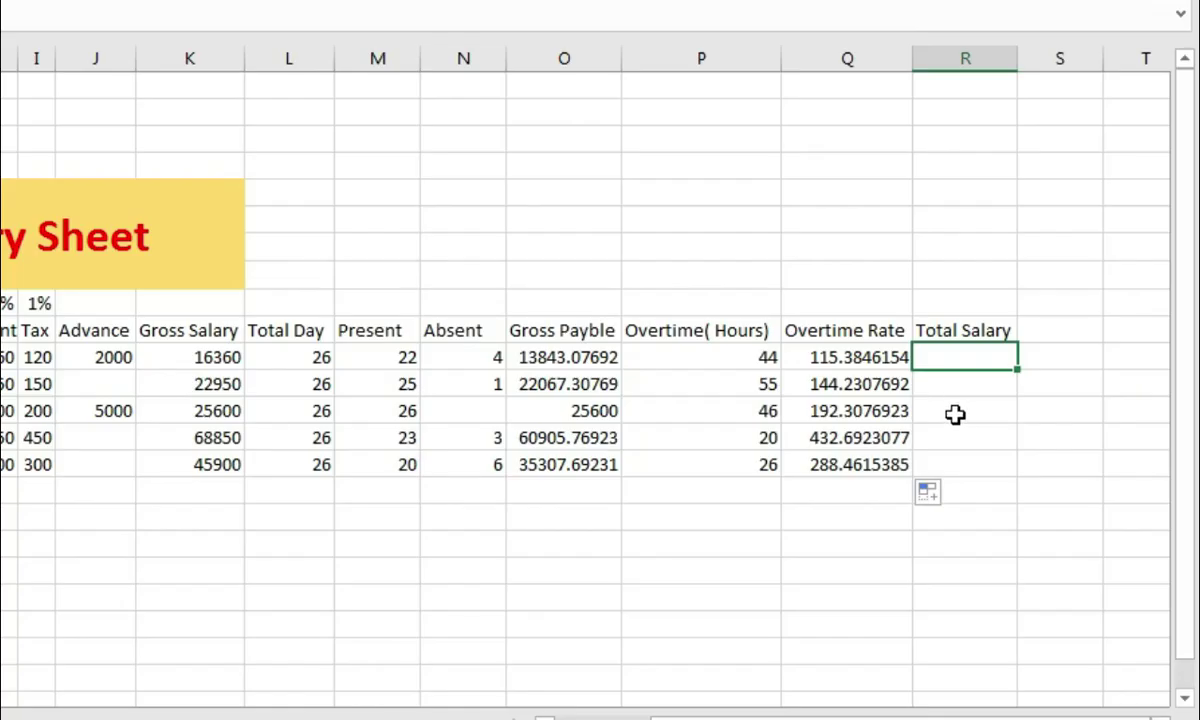
text(=)
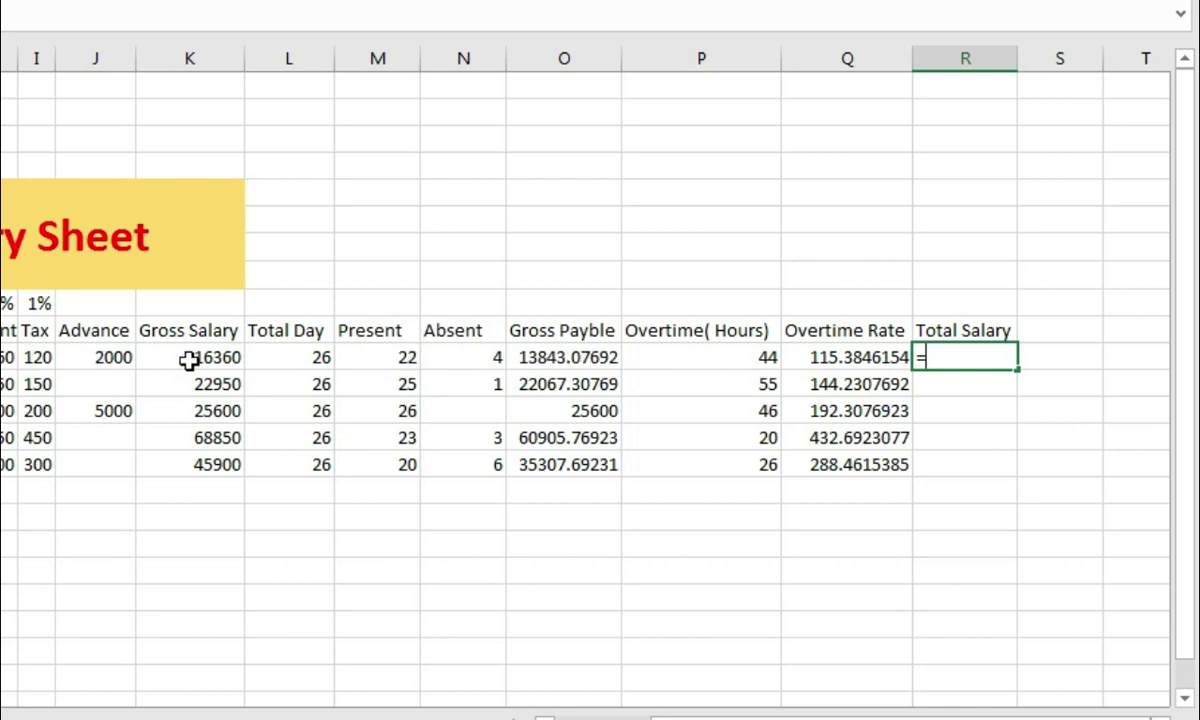
click(556, 362)
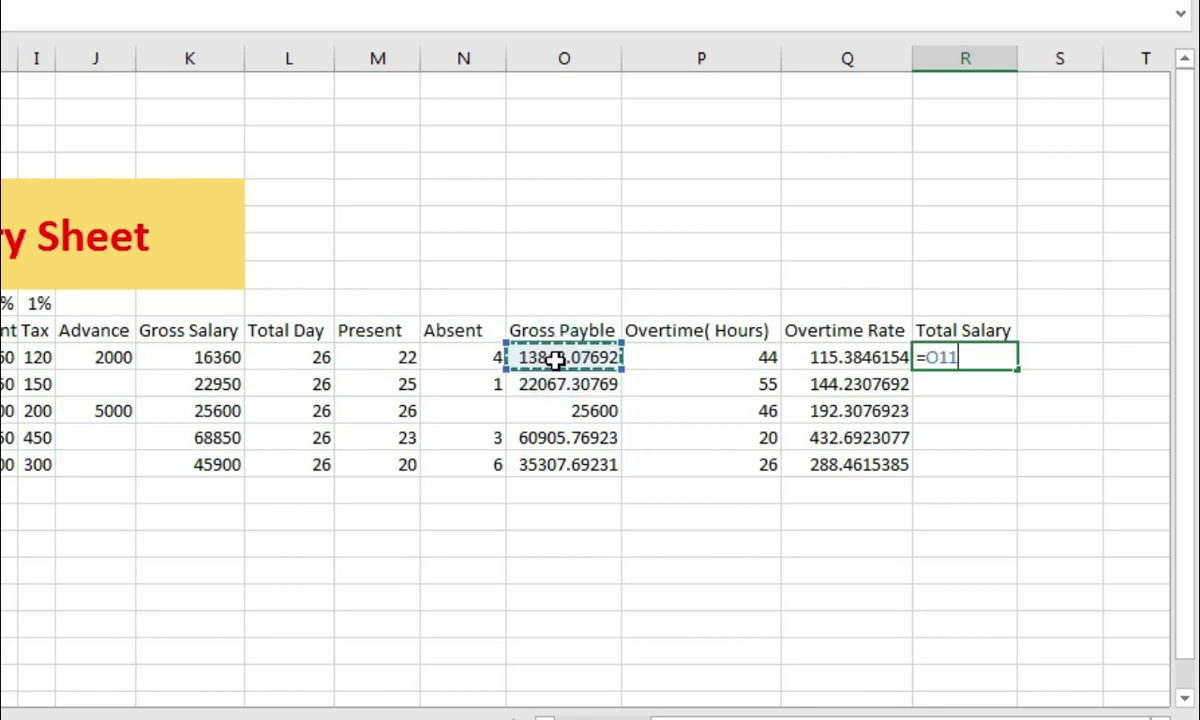
text(+)
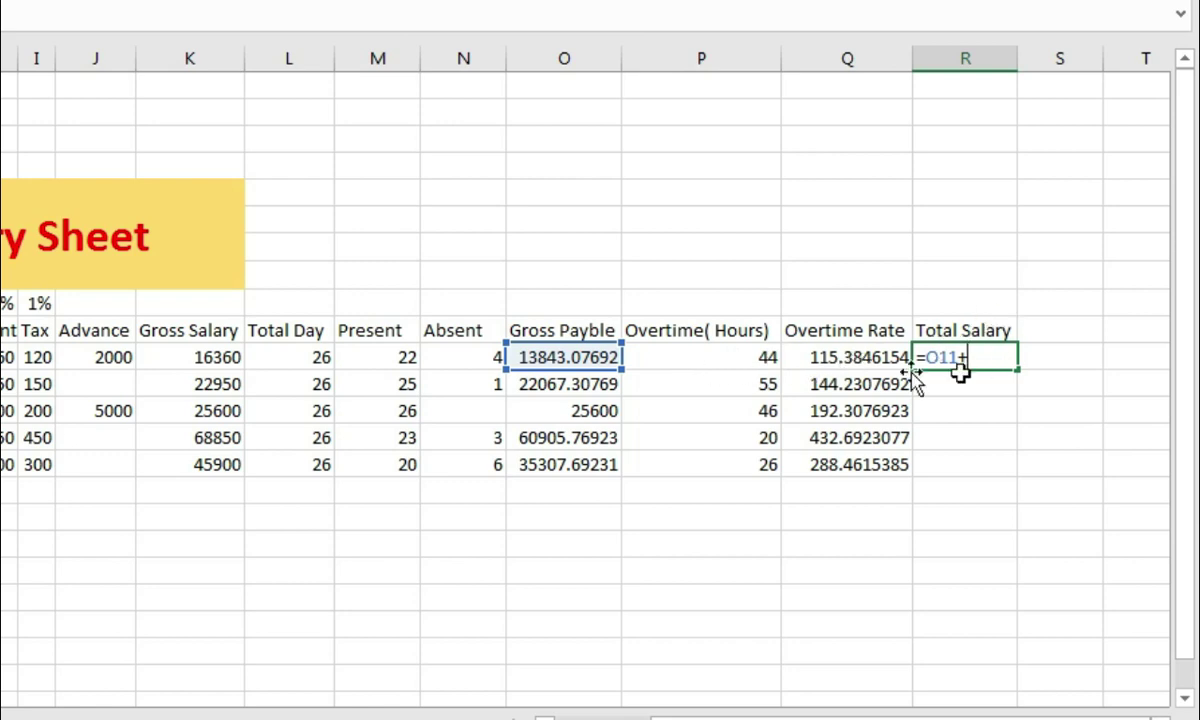
click(722, 358)
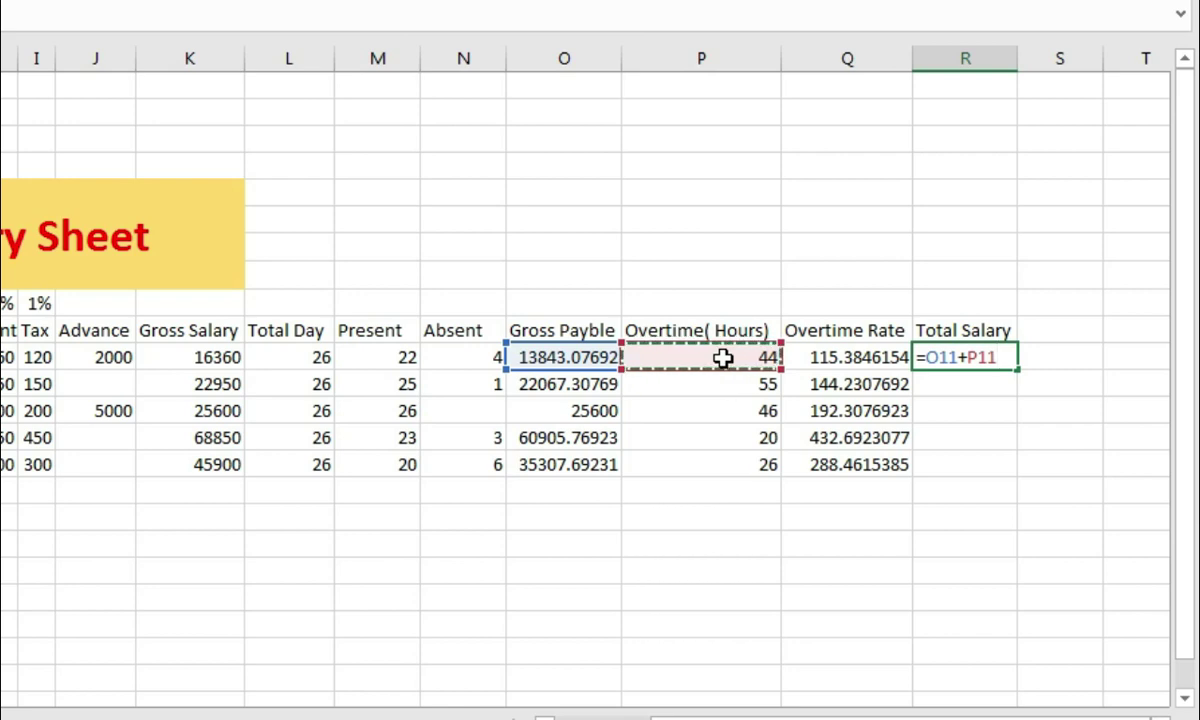
text(*)
click(880, 357)
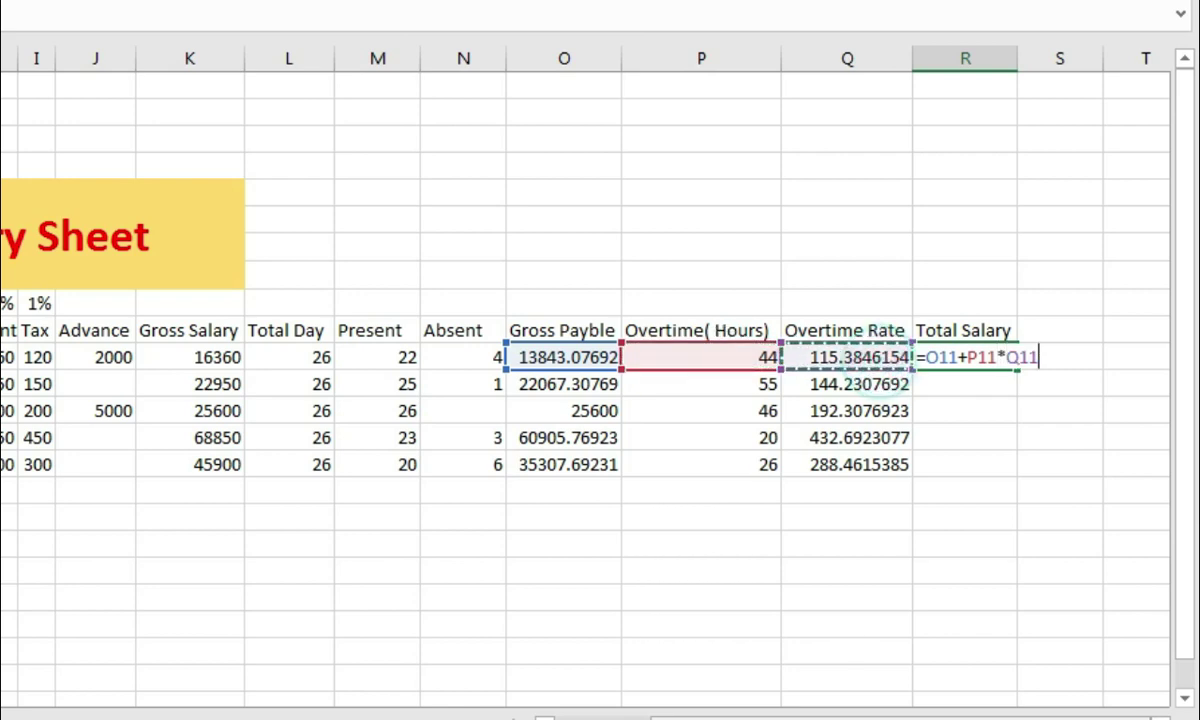
key(Return)
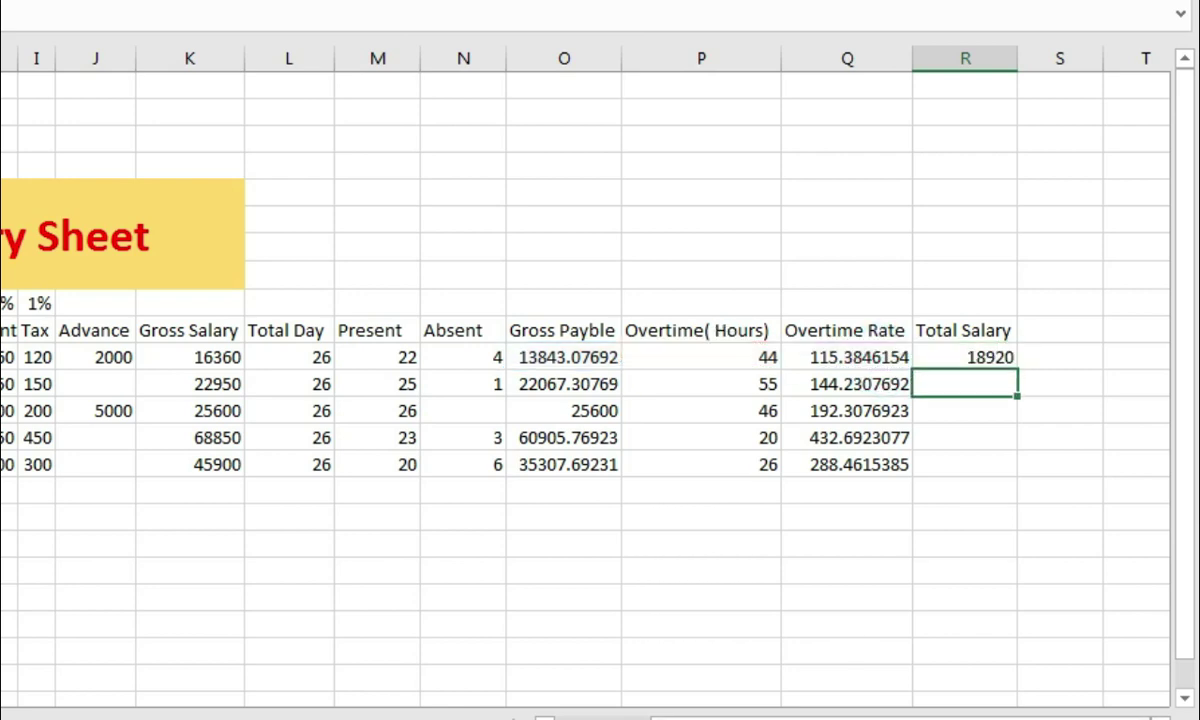
Step: Rewrite R11 as =P11*Q11+O11 and copy it down to R15
click(974, 358)
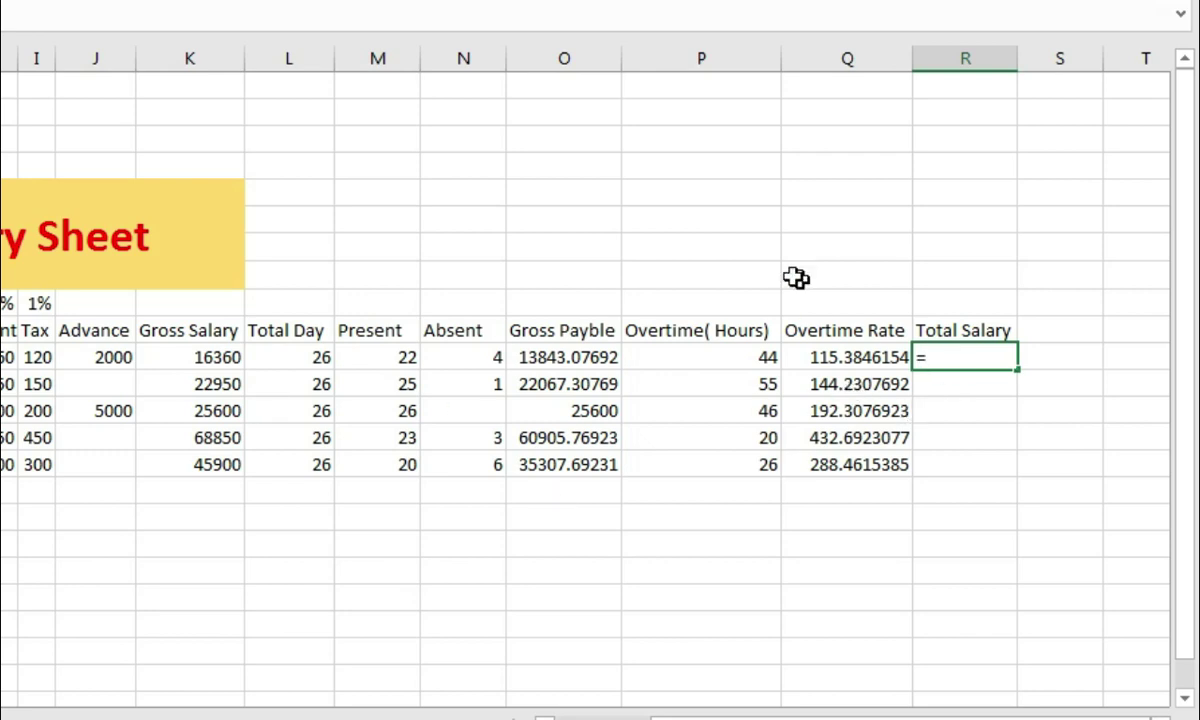
click(713, 362)
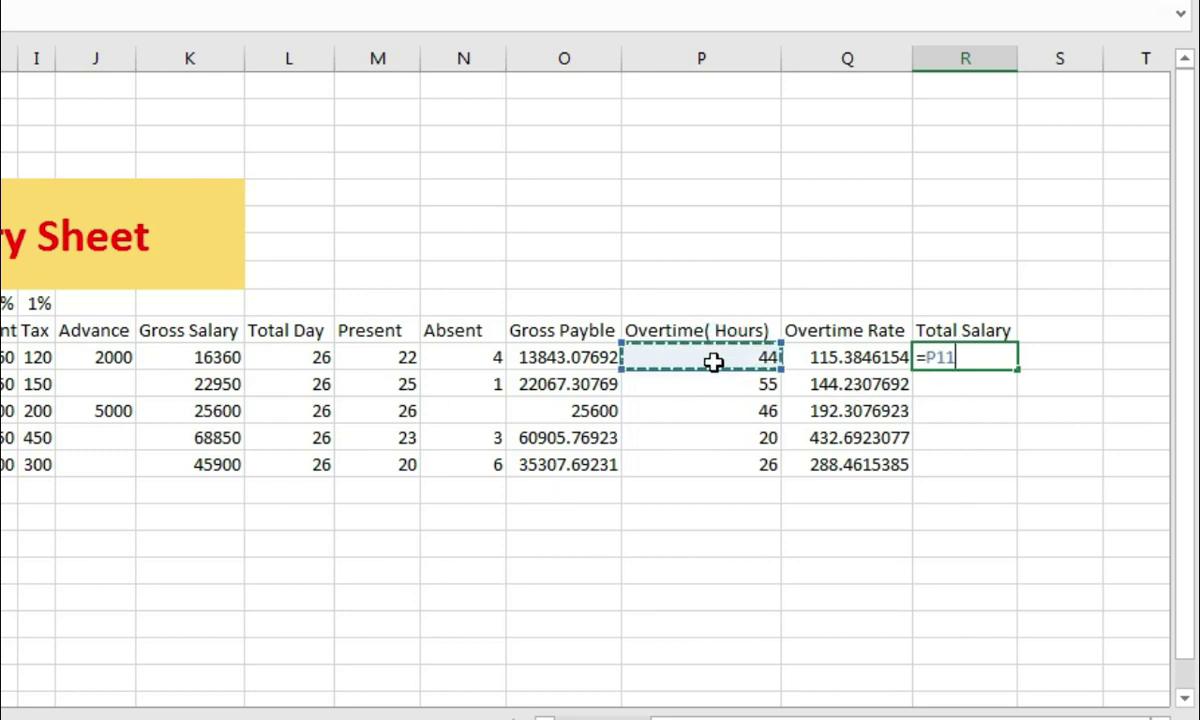
text(*)
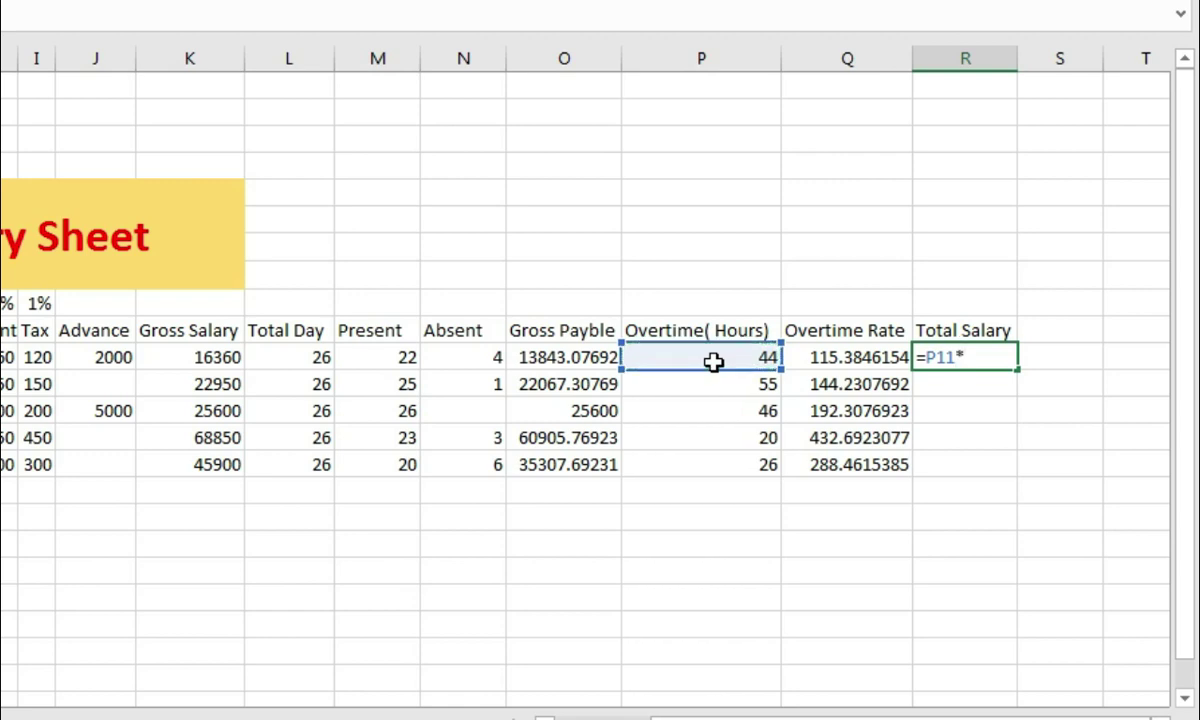
click(850, 358)
text(+)
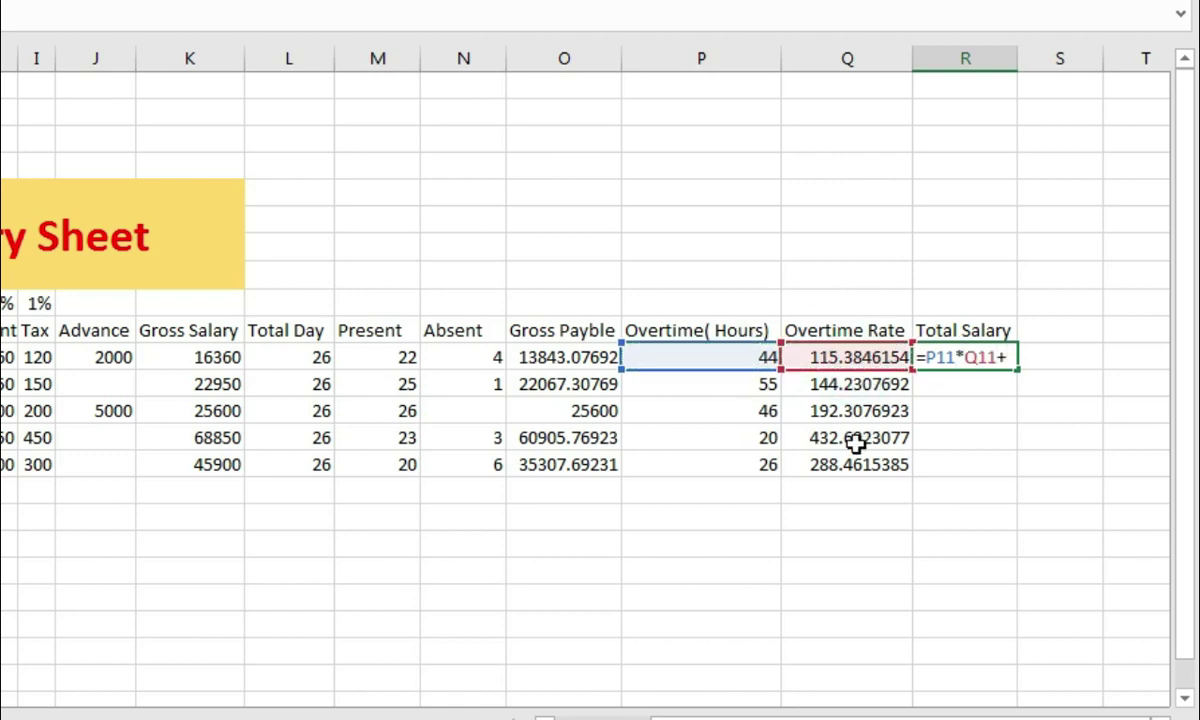
click(553, 357)
key(Return)
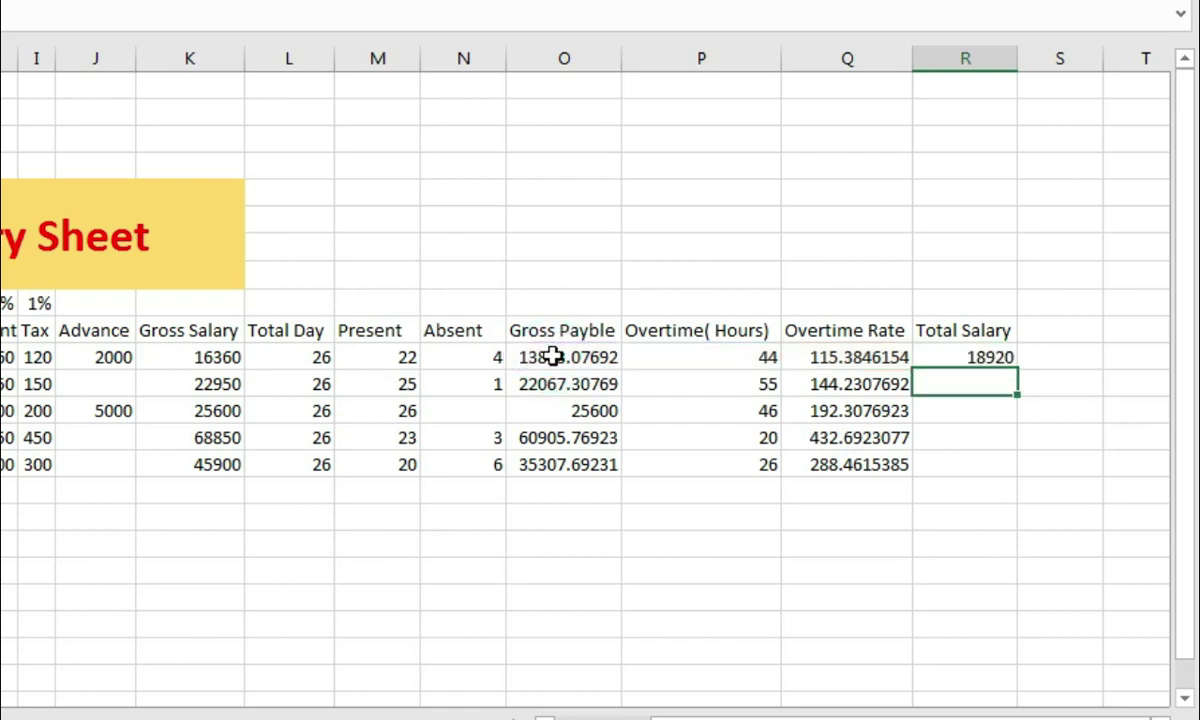
click(960, 362)
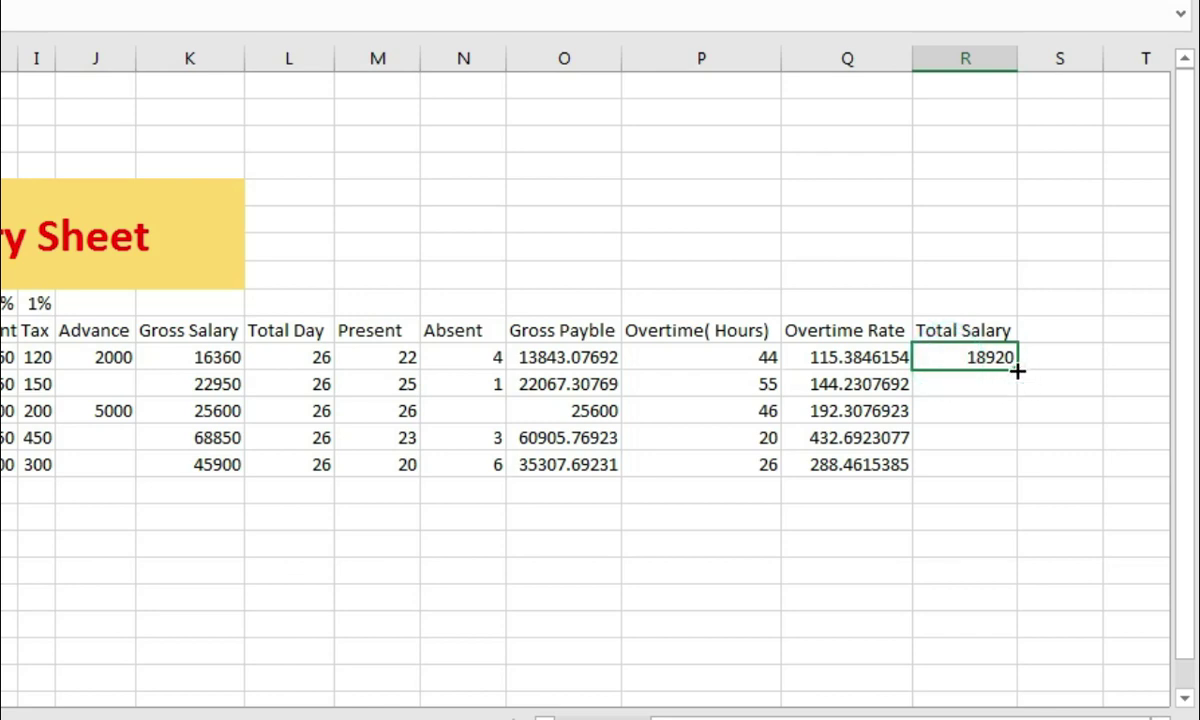
double_click(1017, 370)
drag(1030, 716, 1010, 716)
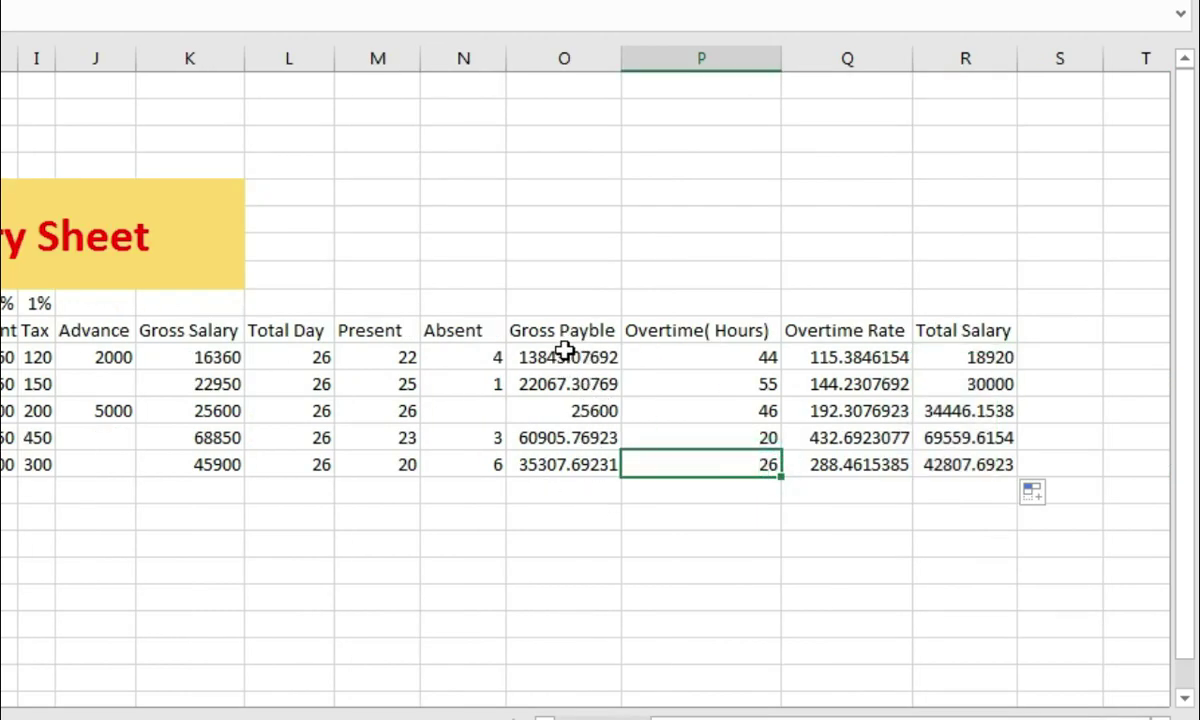
Step: Remove the decimals from the Gross Payble values O11:O15
drag(565, 350, 571, 447)
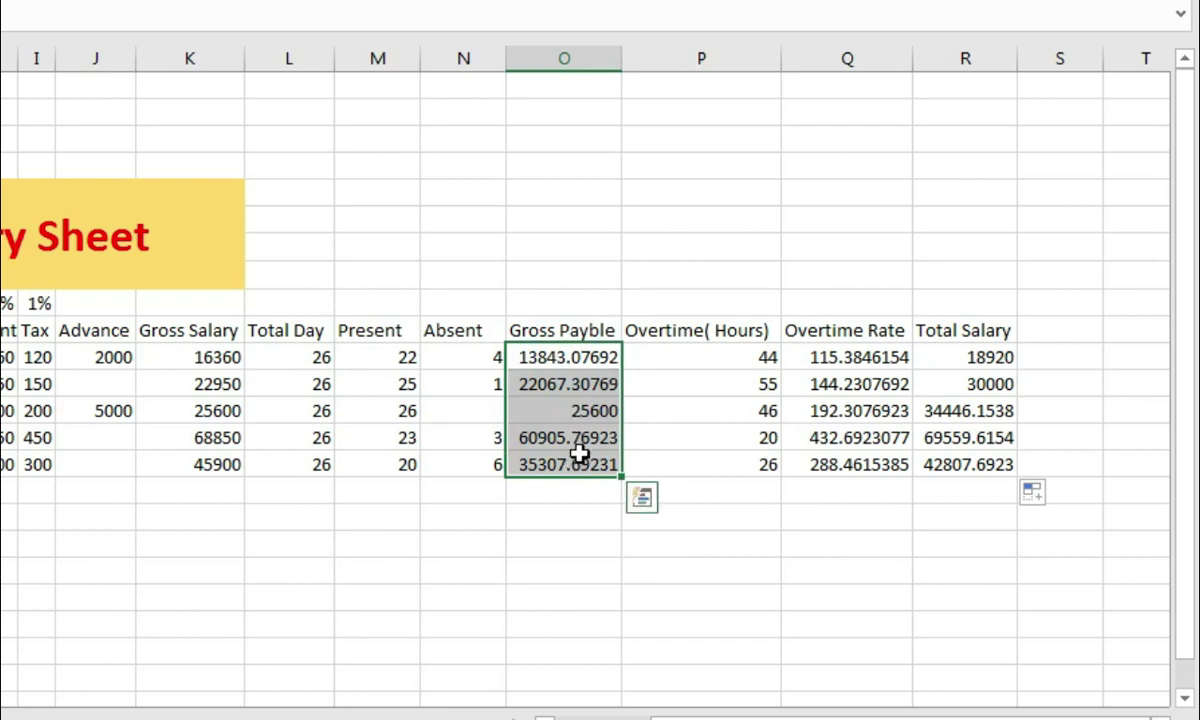
click(590, 568)
click(560, 357)
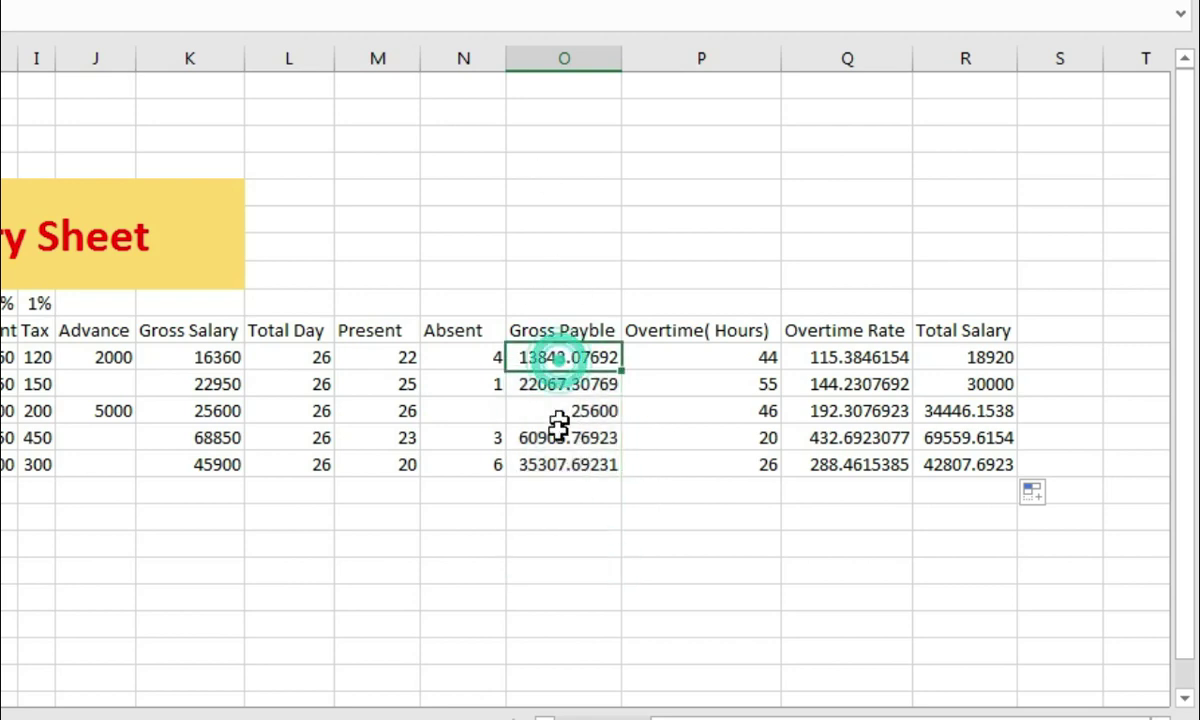
drag(558, 425, 554, 461)
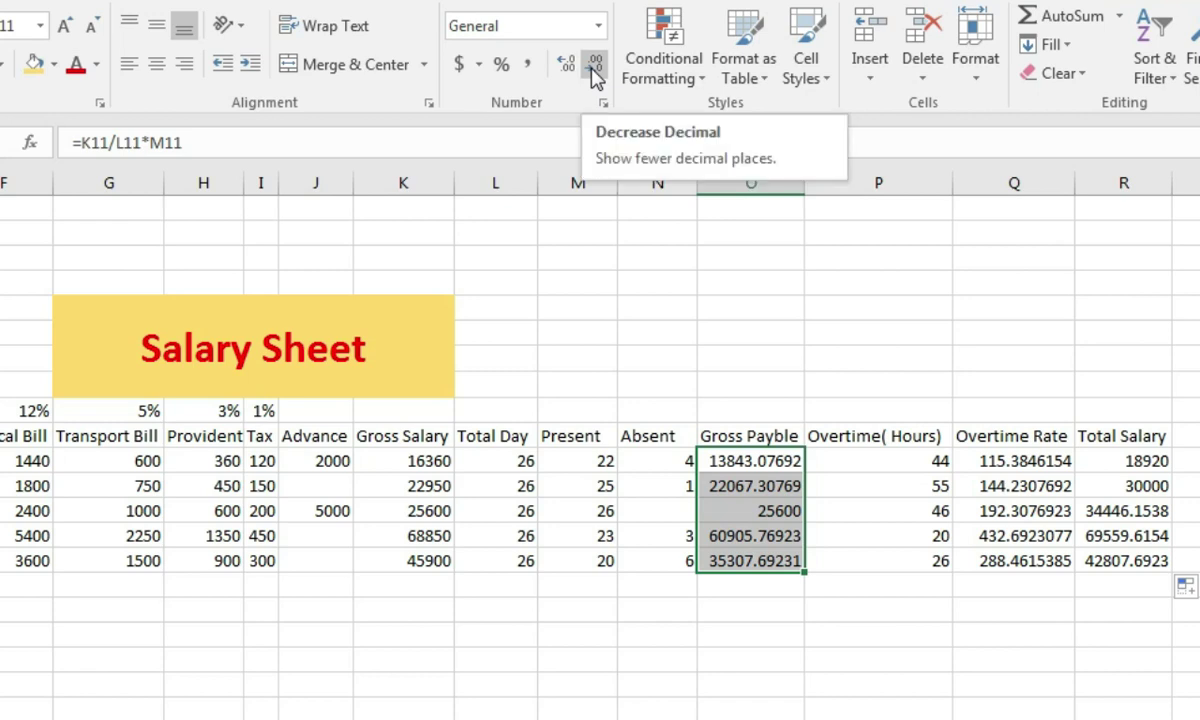
click(593, 70)
click(593, 70)
click(593, 70)
click(593, 70)
click(593, 70)
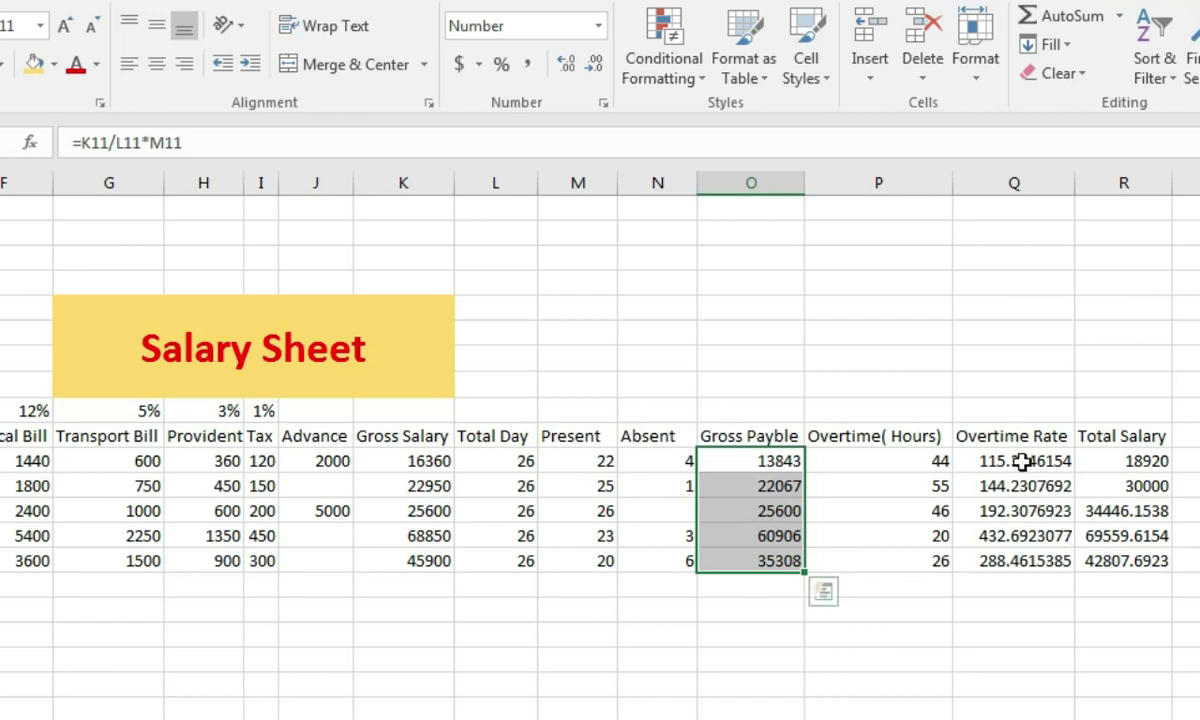
Step: Remove the decimals from the Overtime Rate values Q11:Q15
drag(1022, 460, 1026, 562)
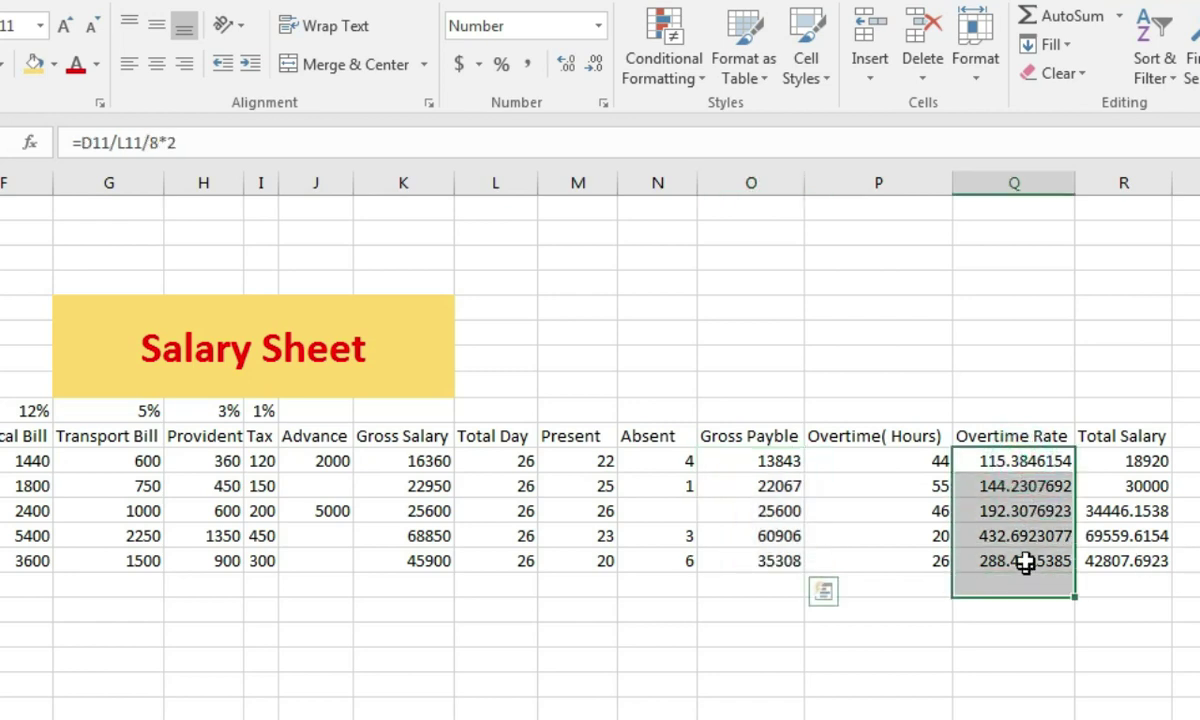
click(595, 64)
click(595, 64)
click(595, 64)
click(595, 64)
click(595, 64)
click(595, 64)
click(595, 64)
Step: Remove the decimals from the Total Salary values R11:R15
click(1125, 458)
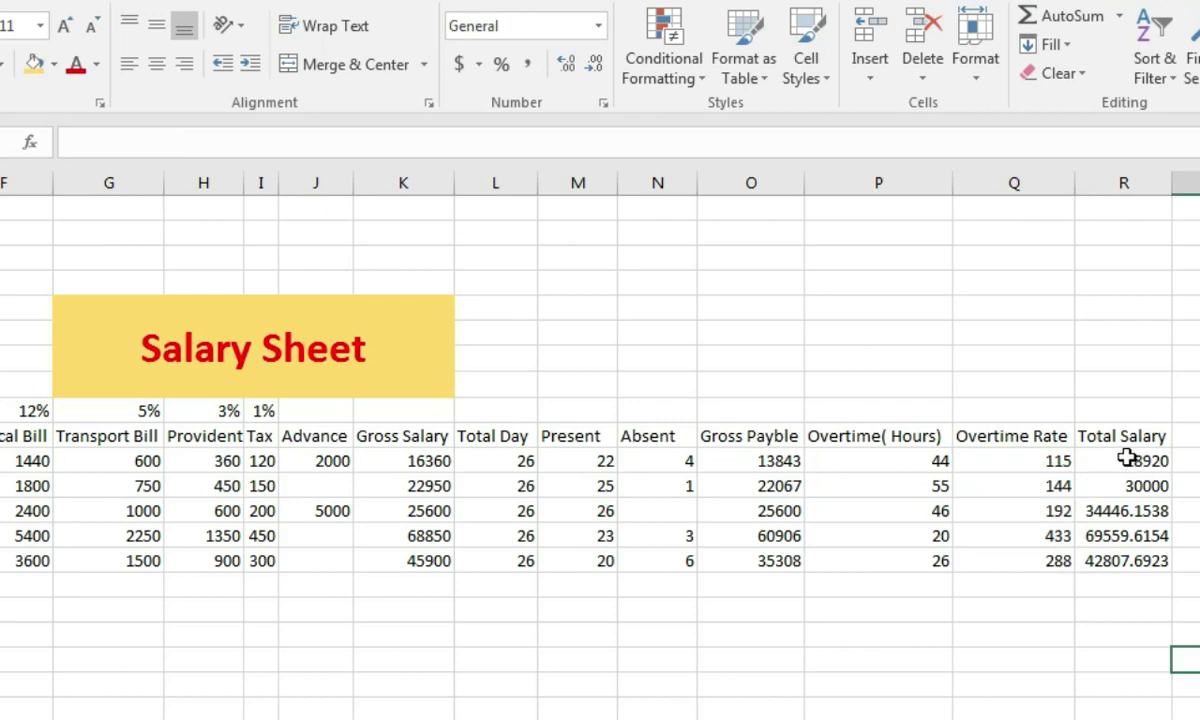
drag(1132, 524, 1144, 571)
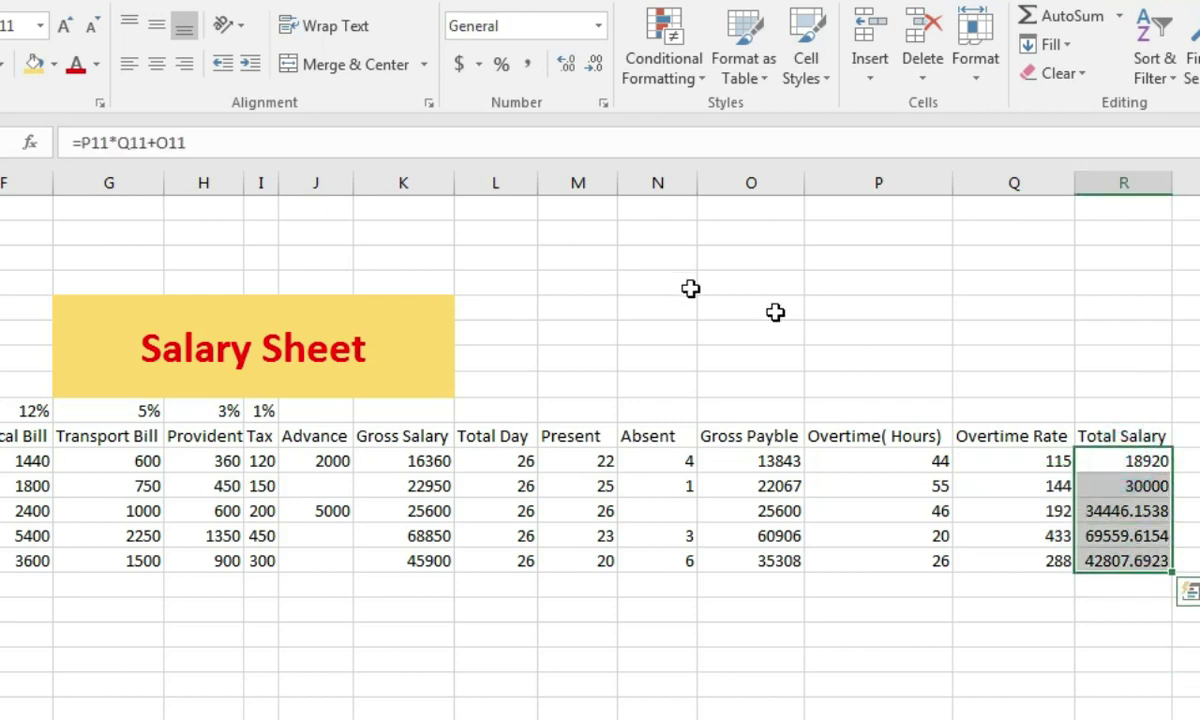
click(595, 64)
click(595, 64)
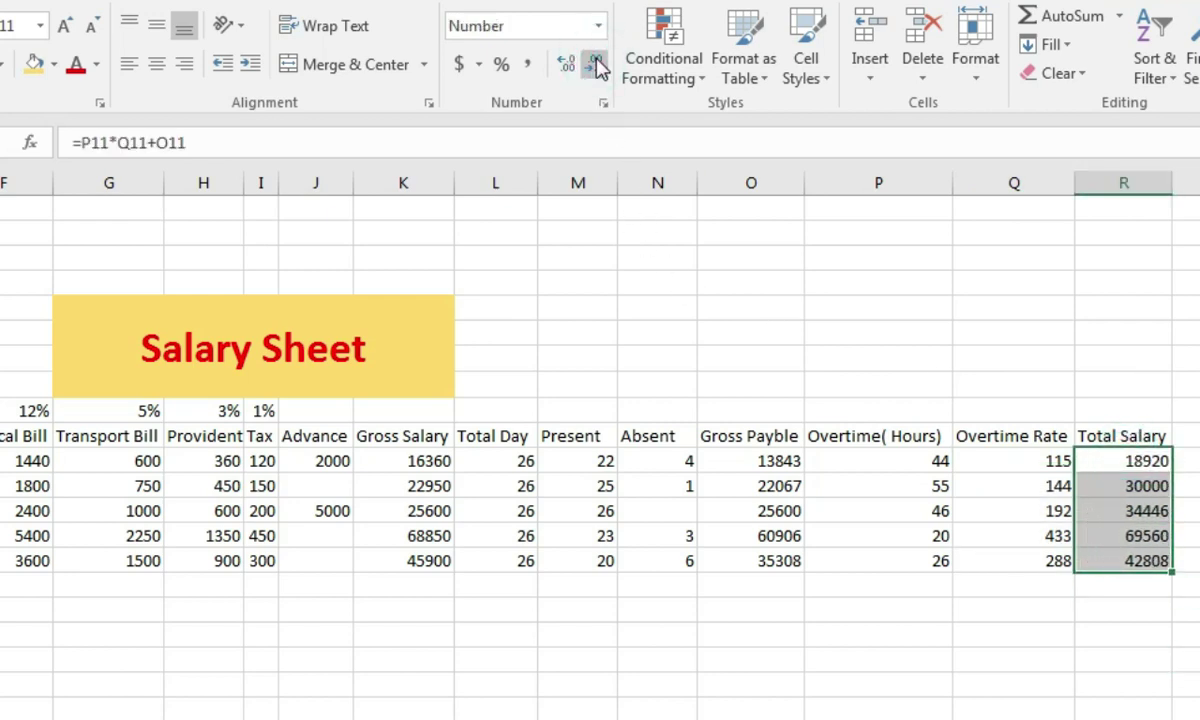
click(1045, 694)
scroll(37, 518, left, 3)
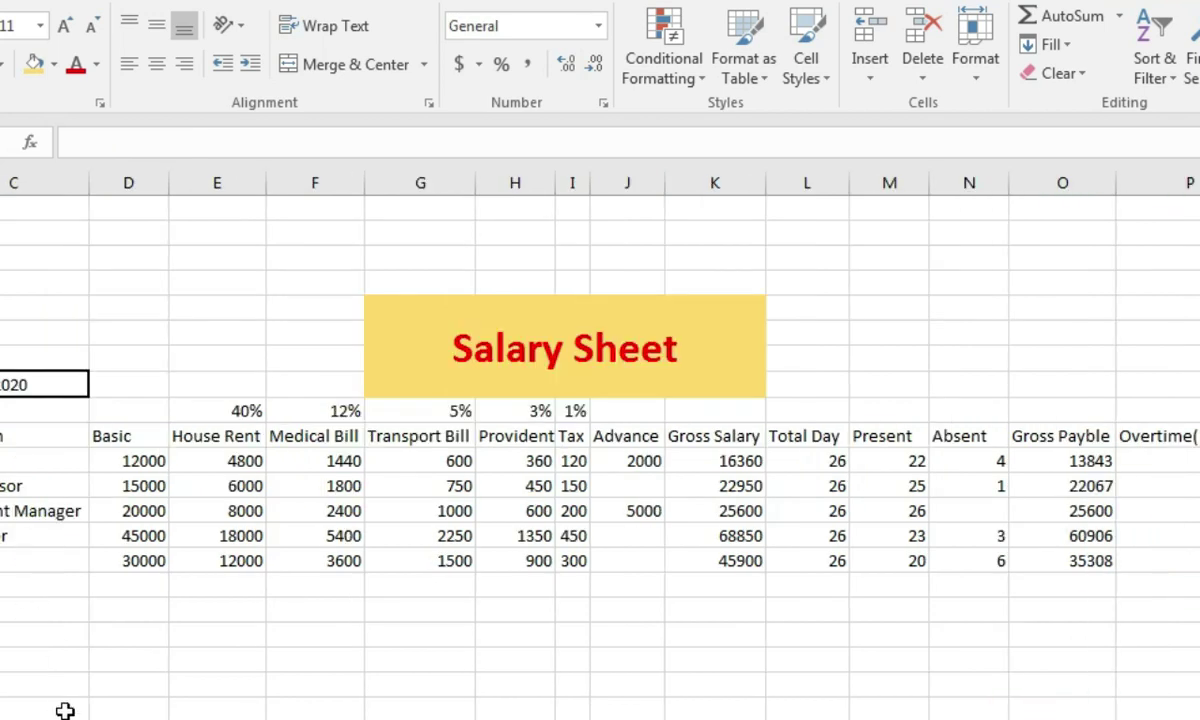